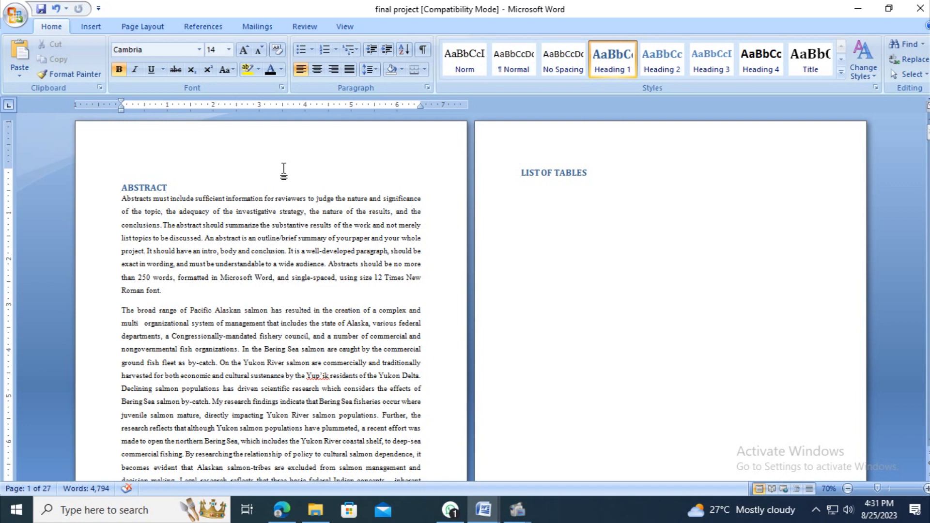
- Examine the ABSTRACT, LIST OF TABLES and LIST OF FIGURES headings and the generated table of contents
{"action": "left_click", "coordinate": [611, 173]}
{"action": "left_click", "coordinate": [181, 188]}
{"action": "left_click", "coordinate": [145, 189]}
{"action": "left_click", "coordinate": [597, 175]}
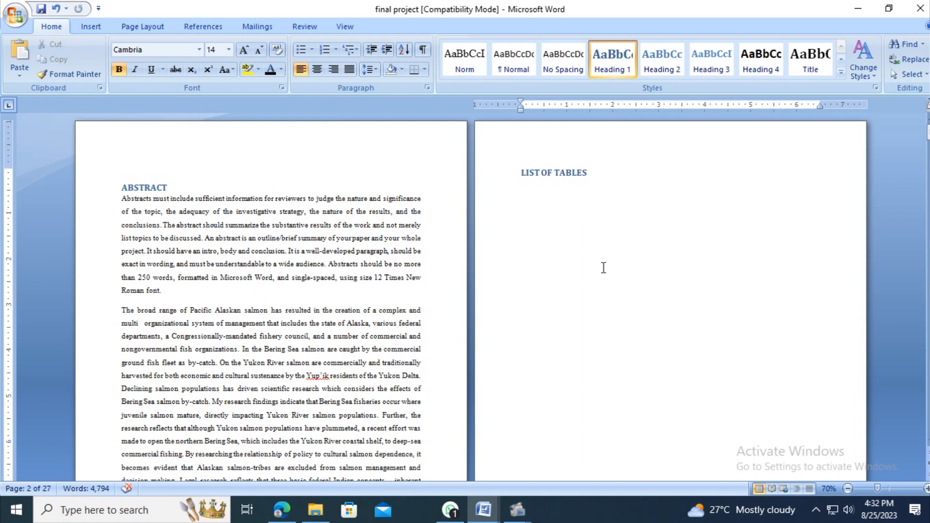
{"action": "scroll", "coordinate": [603, 266], "scroll_direction": "down", "scroll_amount": 10}
{"action": "scroll", "coordinate": [606, 329], "scroll_direction": "down", "scroll_amount": 4}
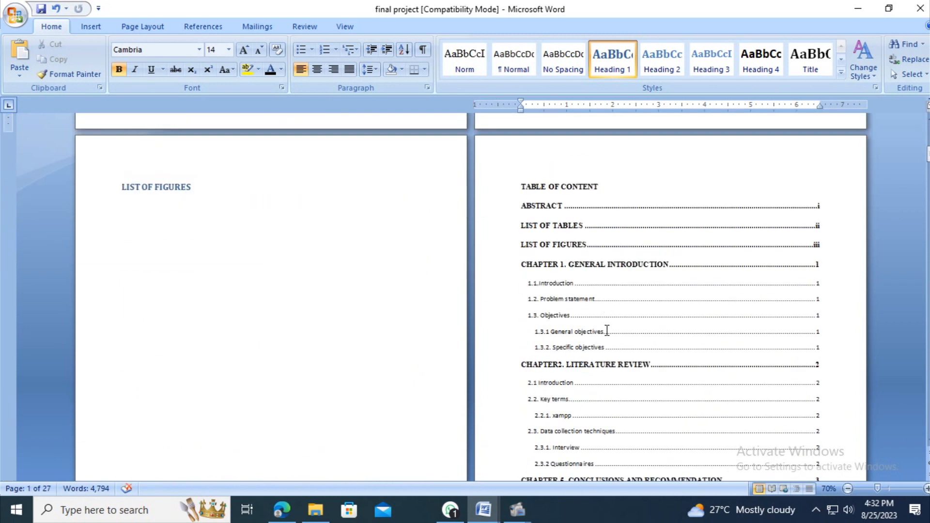
{"action": "left_click", "coordinate": [718, 291]}
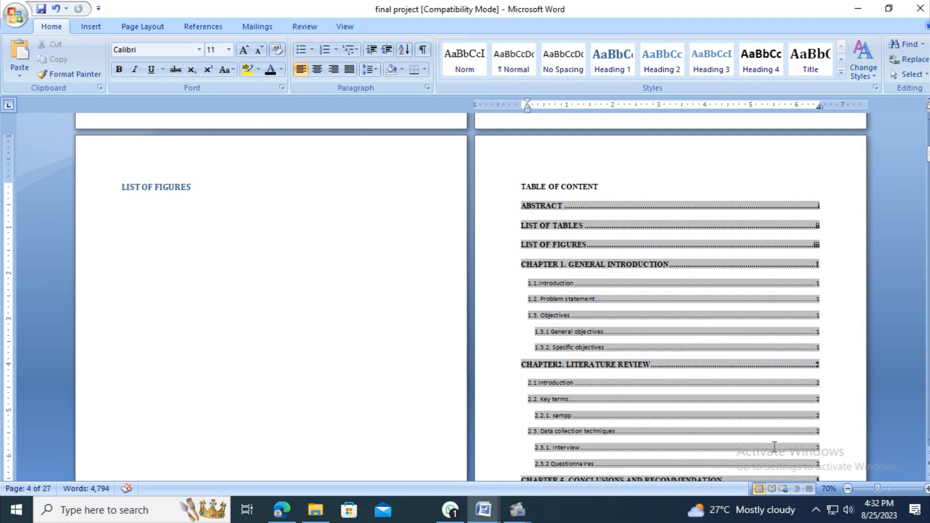
{"action": "scroll", "coordinate": [771, 431], "scroll_direction": "down", "scroll_amount": 3}
{"action": "scroll", "coordinate": [771, 433], "scroll_direction": "up", "scroll_amount": 2}
{"action": "scroll", "coordinate": [771, 433], "scroll_direction": "up", "scroll_amount": 2}
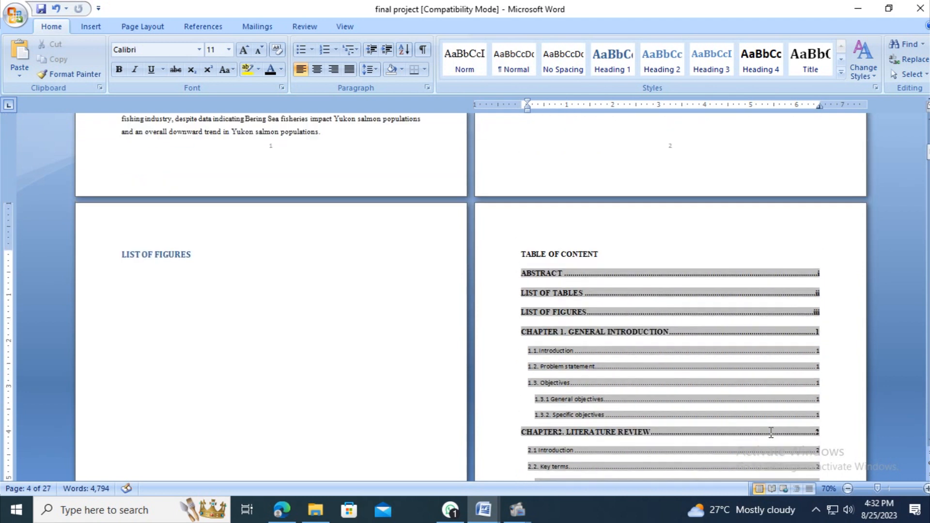
{"action": "left_click_drag", "start_coordinate": [193, 253], "coordinate": [120, 250]}
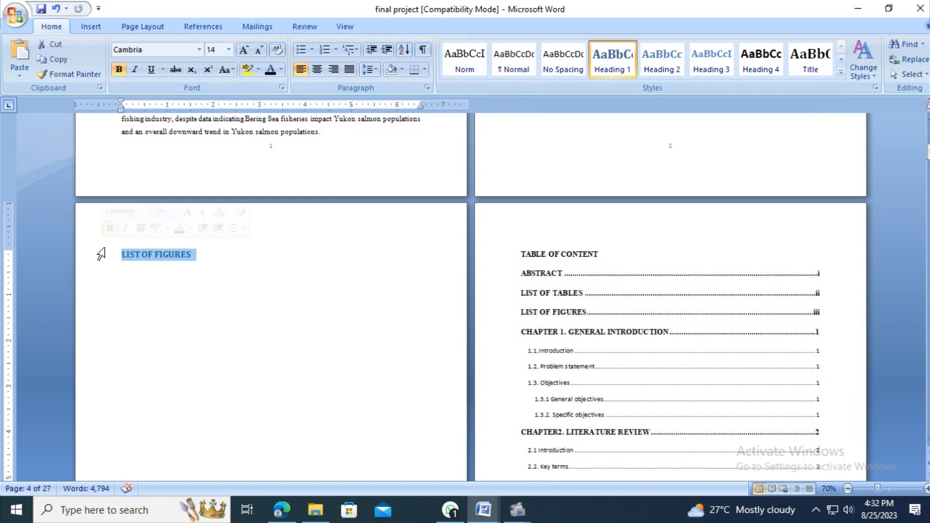
{"action": "scroll", "coordinate": [187, 260], "scroll_direction": "up", "scroll_amount": 5, "text": "ctrl"}
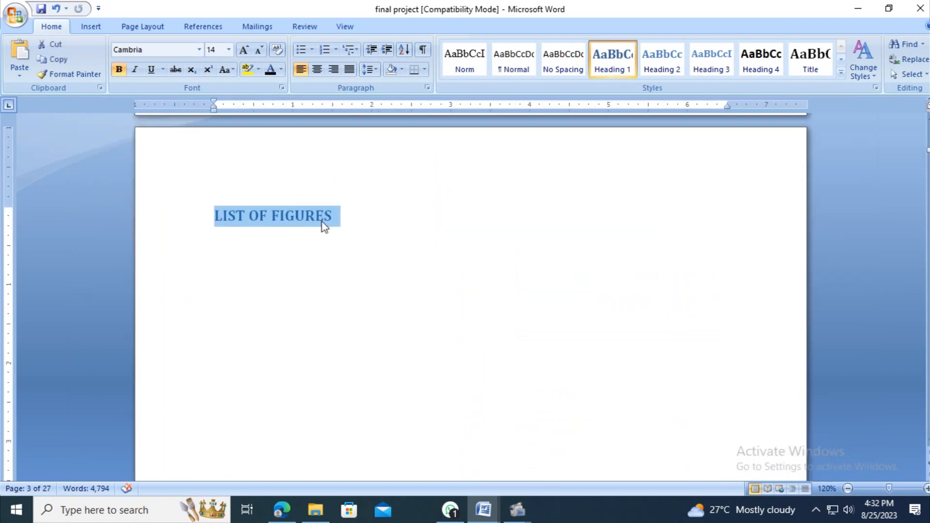
{"action": "left_click", "coordinate": [338, 216]}
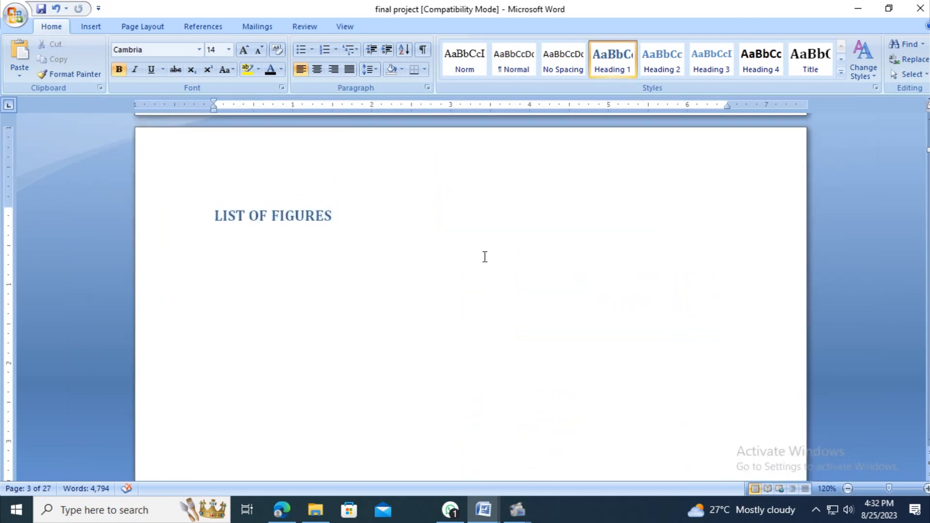
{"action": "scroll", "coordinate": [483, 257], "scroll_direction": "down", "scroll_amount": 4, "text": "ctrl"}
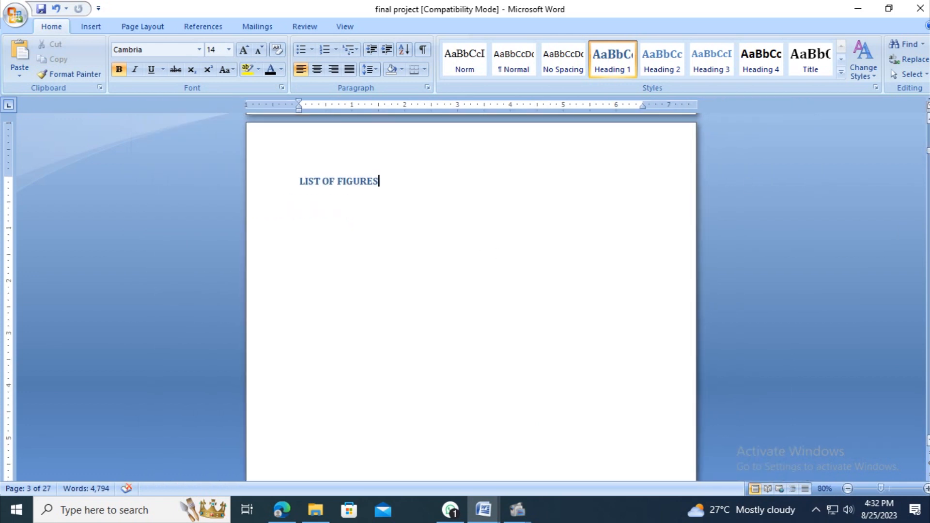
- Insert an empty line below the LIST OF TABLES heading on page 2
{"action": "left_click_drag", "start_coordinate": [926, 153], "coordinate": [926, 127]}
{"action": "left_click", "coordinate": [363, 189]}
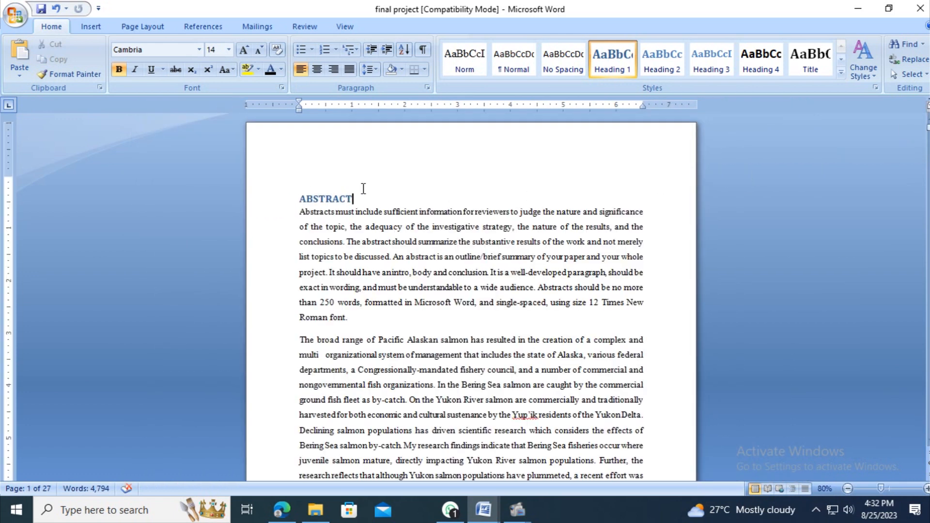
{"action": "scroll", "coordinate": [480, 289], "scroll_direction": "down", "scroll_amount": 3}
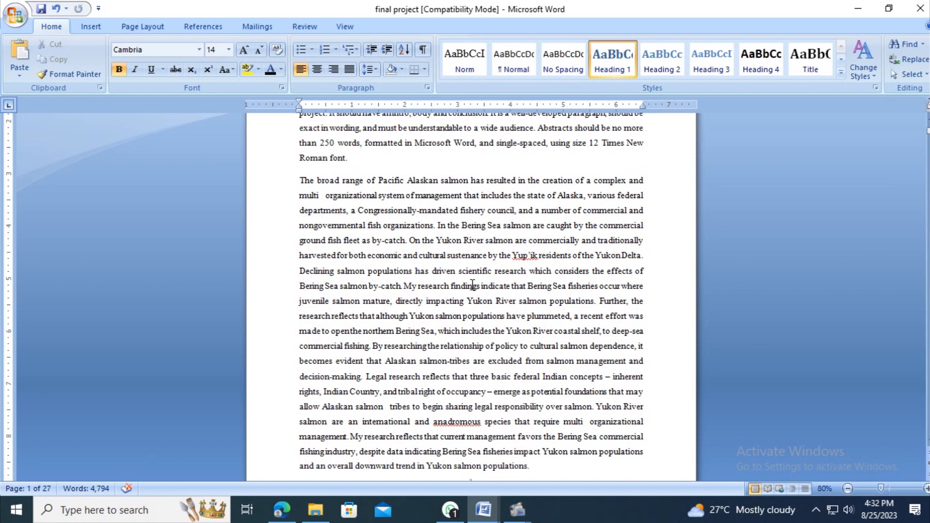
{"action": "scroll", "coordinate": [473, 285], "scroll_direction": "down", "scroll_amount": 3}
{"action": "left_click", "coordinate": [540, 333]}
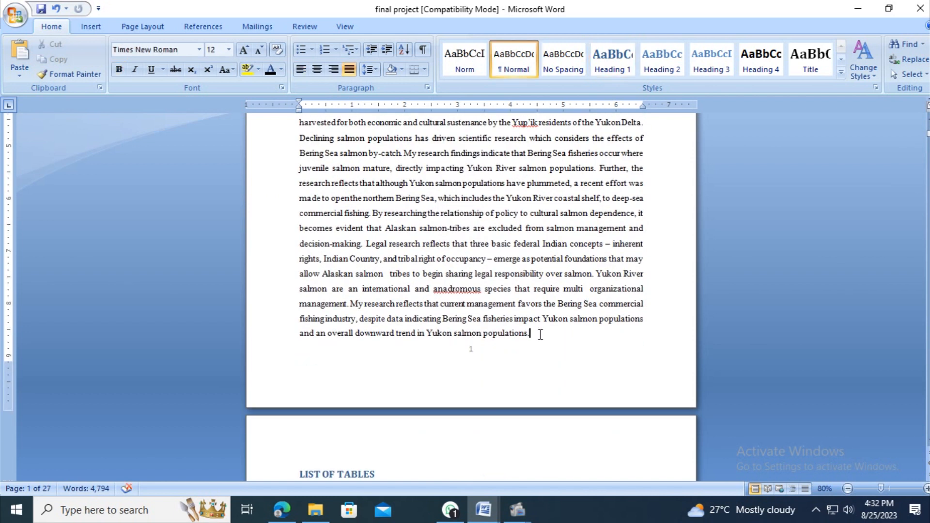
{"action": "scroll", "coordinate": [540, 334], "scroll_direction": "down", "scroll_amount": 3}
{"action": "left_click", "coordinate": [402, 313]}
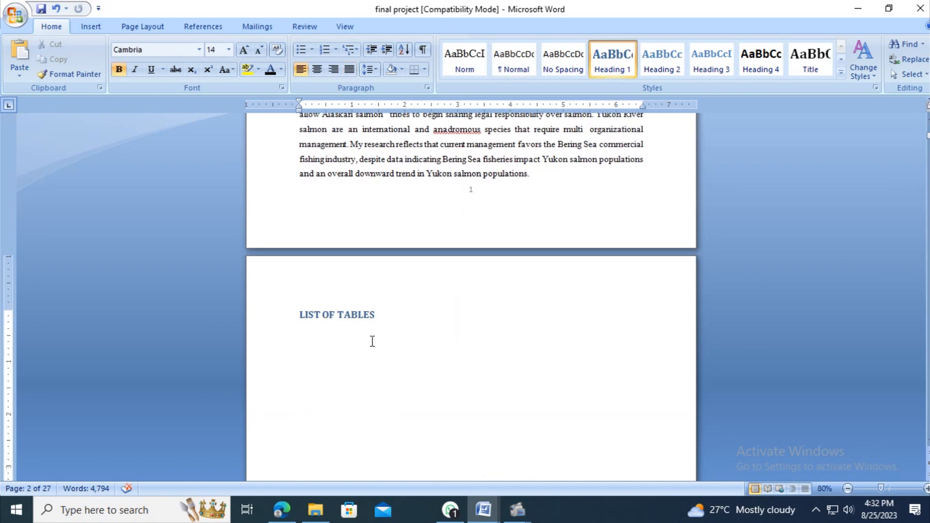
{"action": "key", "text": "Return"}
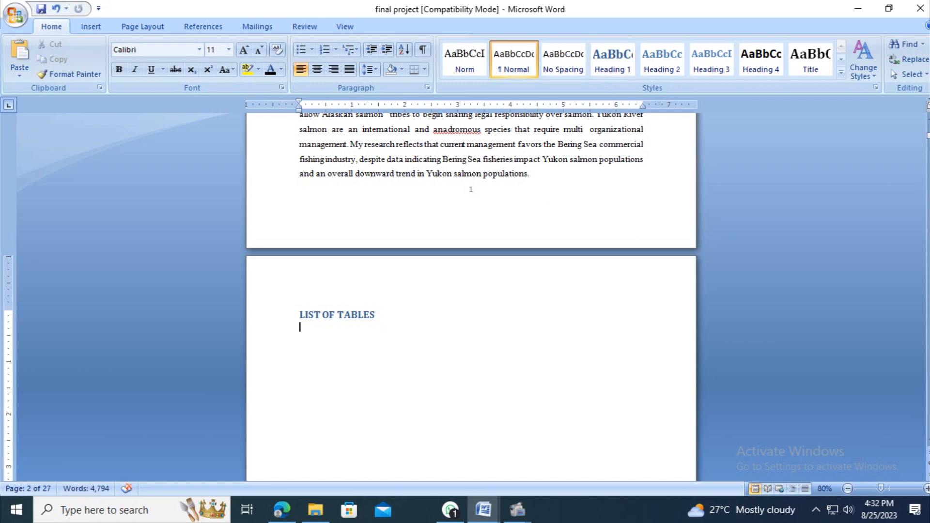
- Remove the blank line above the LIST OF FIGURES heading on page 3
{"action": "scroll", "coordinate": [432, 382], "scroll_direction": "down", "scroll_amount": 15}
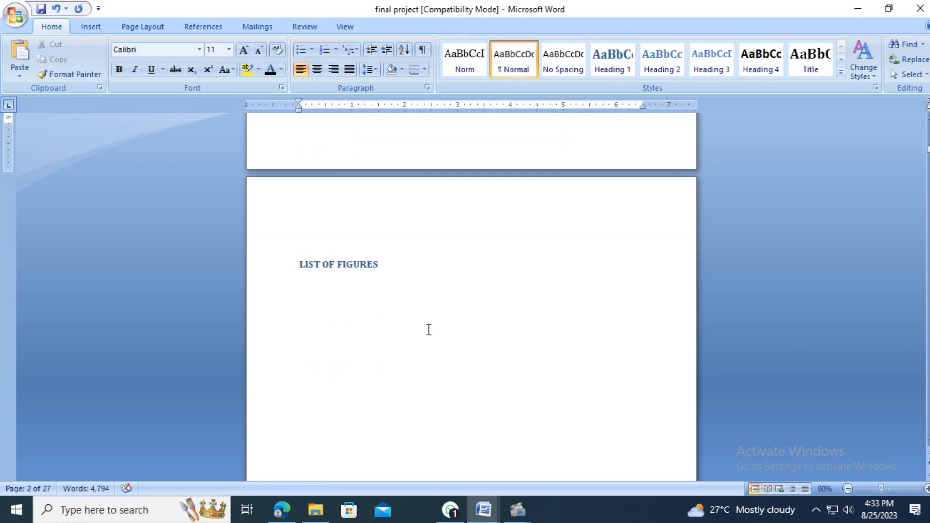
{"action": "scroll", "coordinate": [428, 330], "scroll_direction": "down", "scroll_amount": 1}
{"action": "left_click", "coordinate": [339, 181]}
{"action": "key", "text": "Delete"}
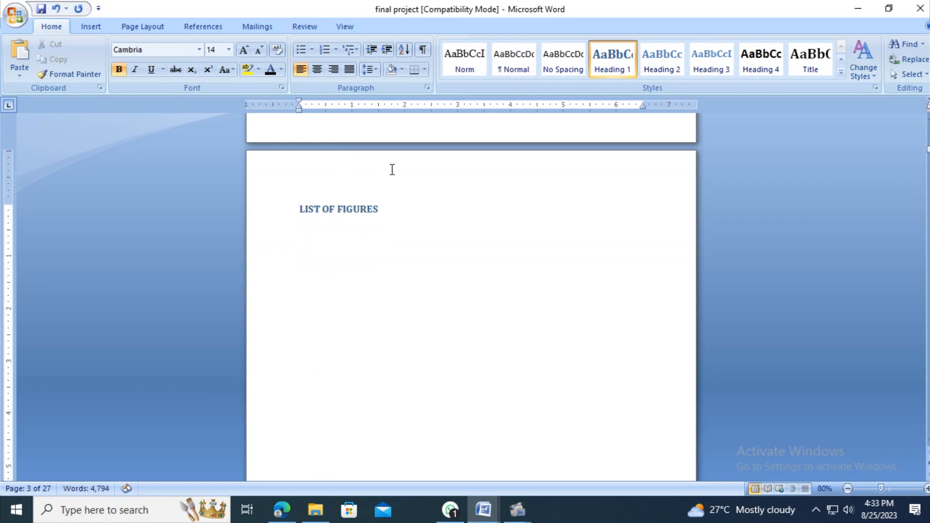
- Delete the manually typed caption "Figure 1: Waterfall Model" below the waterfall diagram in section 4.2.2.1
{"action": "scroll", "coordinate": [474, 257], "scroll_direction": "down", "scroll_amount": 20}
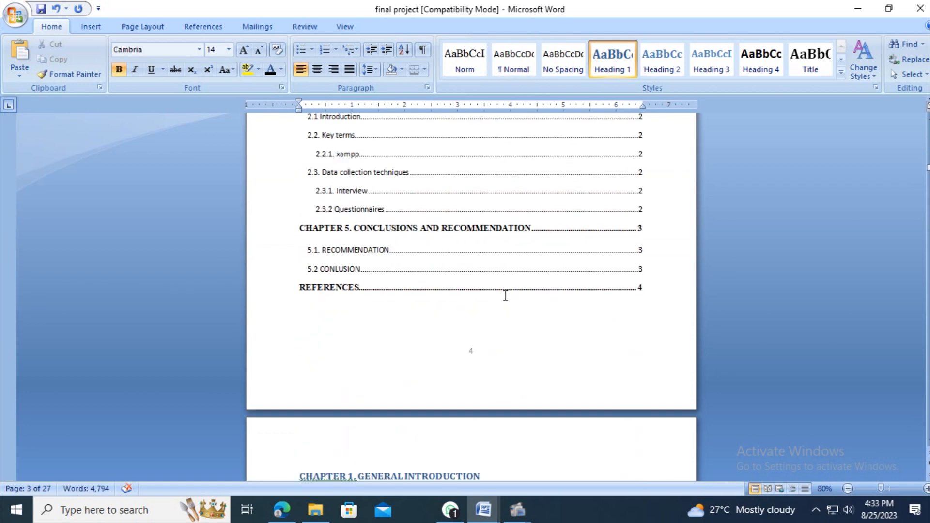
{"action": "scroll", "coordinate": [506, 296], "scroll_direction": "down", "scroll_amount": 20}
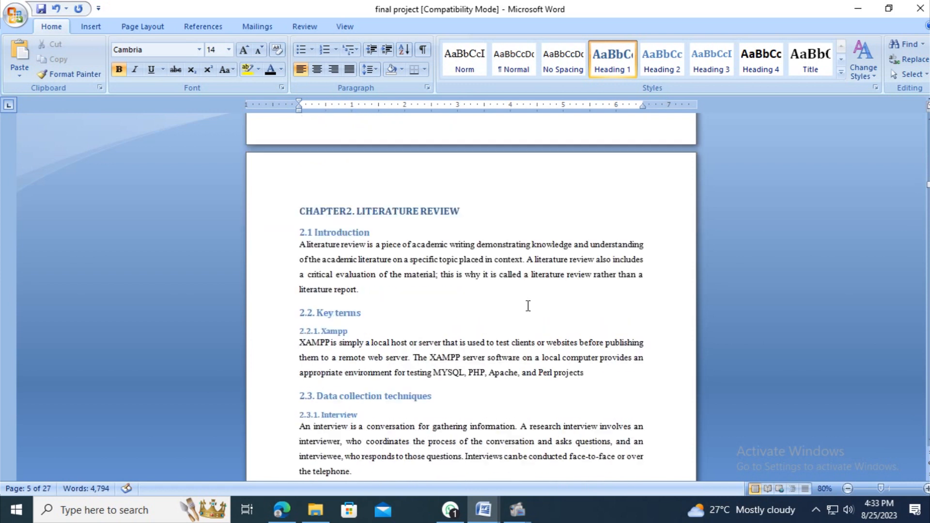
{"action": "scroll", "coordinate": [528, 306], "scroll_direction": "down", "scroll_amount": 20}
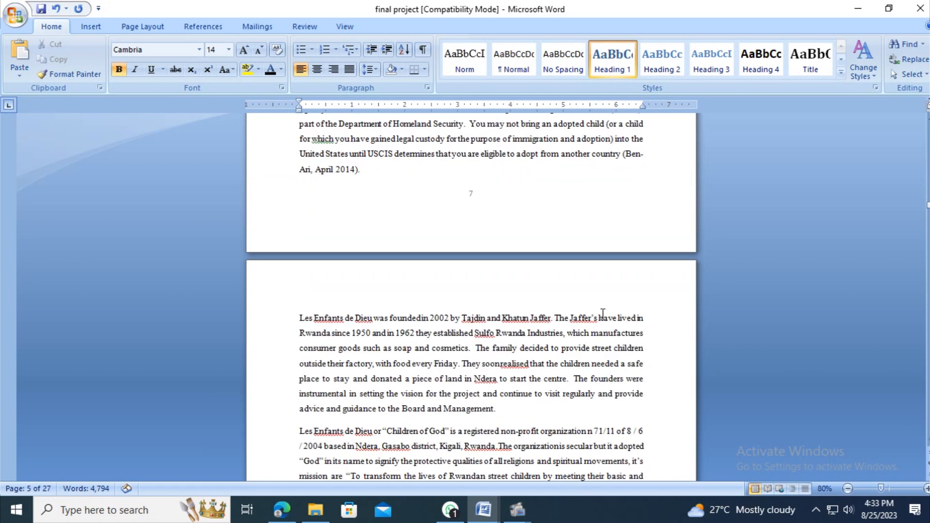
{"action": "scroll", "coordinate": [603, 314], "scroll_direction": "down", "scroll_amount": 15}
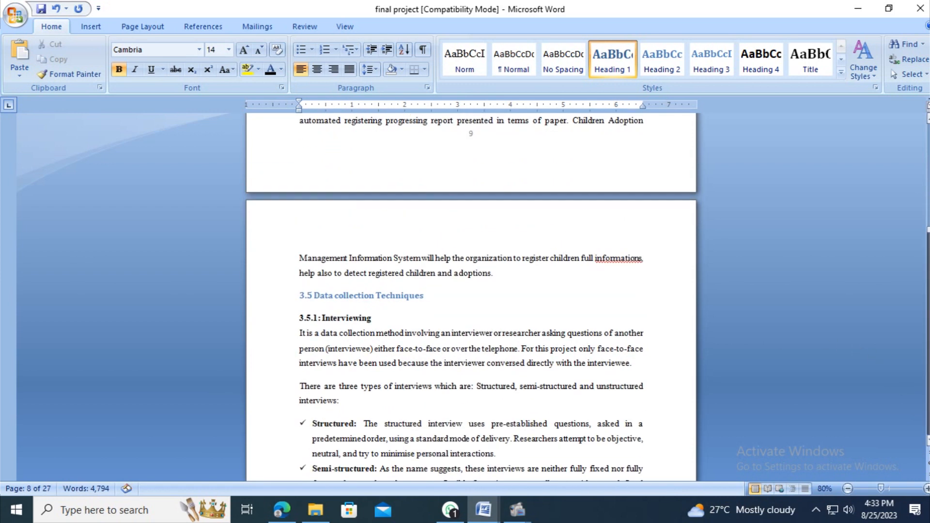
{"action": "scroll", "coordinate": [482, 328], "scroll_direction": "down", "scroll_amount": 10}
{"action": "scroll", "coordinate": [481, 328], "scroll_direction": "down", "scroll_amount": 4}
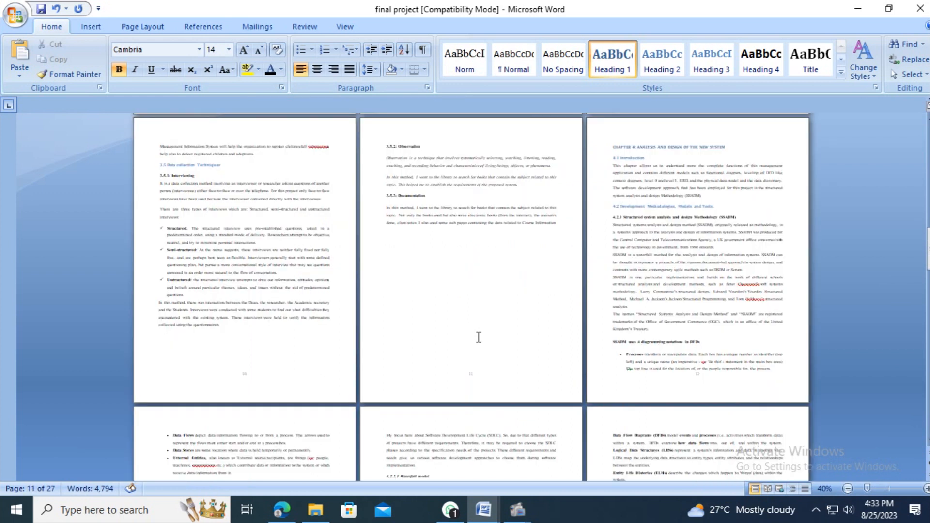
{"action": "scroll", "coordinate": [478, 337], "scroll_direction": "down", "scroll_amount": 6}
{"action": "left_click", "coordinate": [454, 319]}
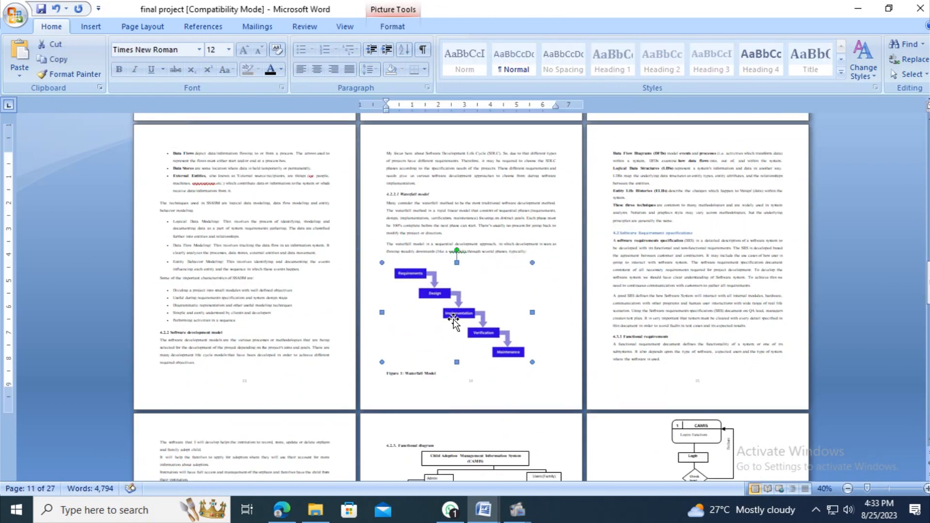
{"action": "left_click", "coordinate": [927, 490]}
{"action": "left_click", "coordinate": [927, 490]}
{"action": "left_click", "coordinate": [586, 228]}
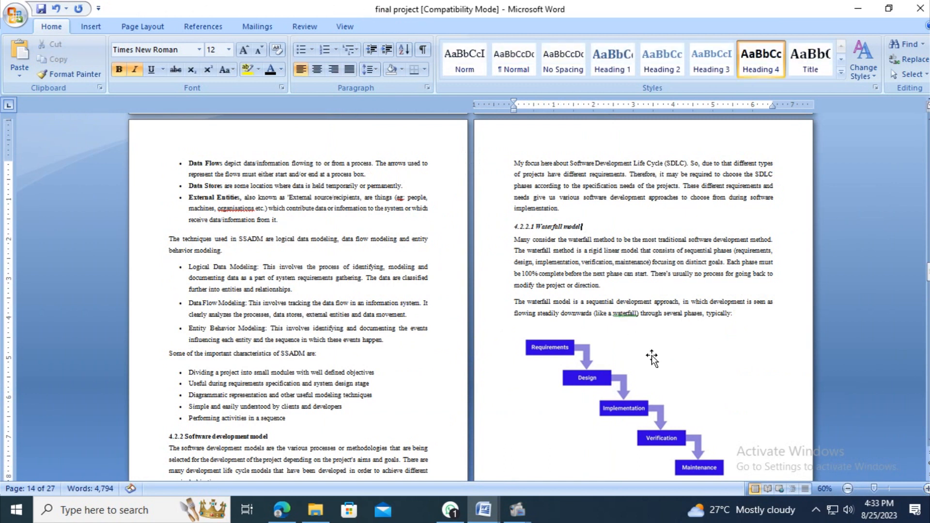
{"action": "left_click_drag", "start_coordinate": [583, 227], "coordinate": [539, 229]}
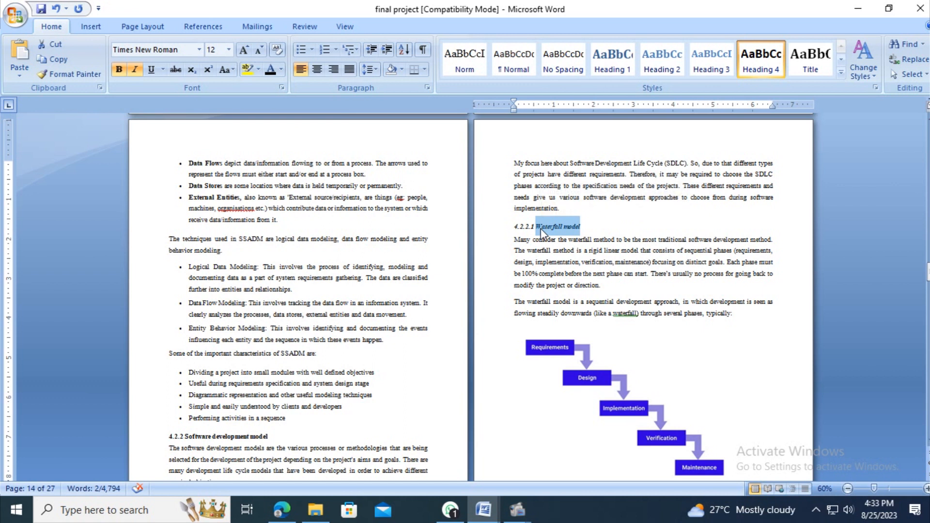
{"action": "scroll", "coordinate": [590, 356], "scroll_direction": "down", "scroll_amount": 5}
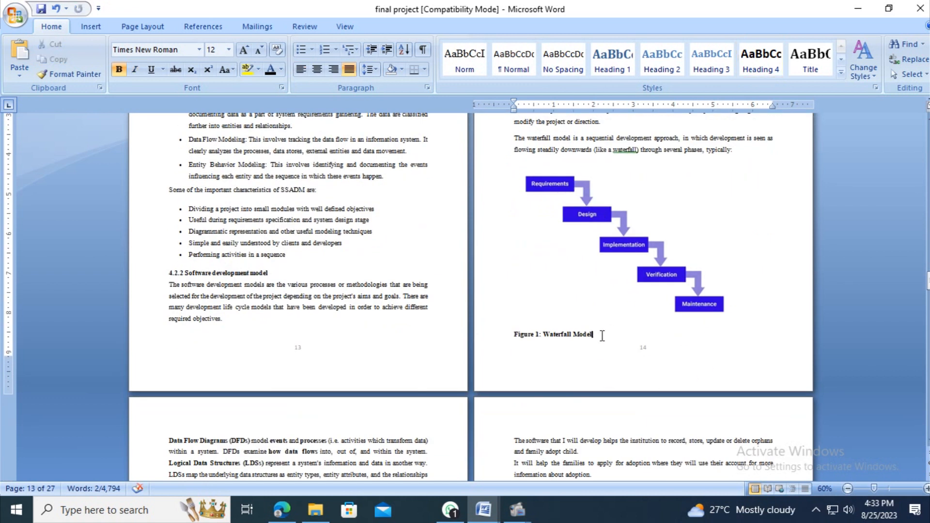
{"action": "left_click_drag", "start_coordinate": [594, 335], "coordinate": [514, 334]}
{"action": "key", "text": "Delete"}
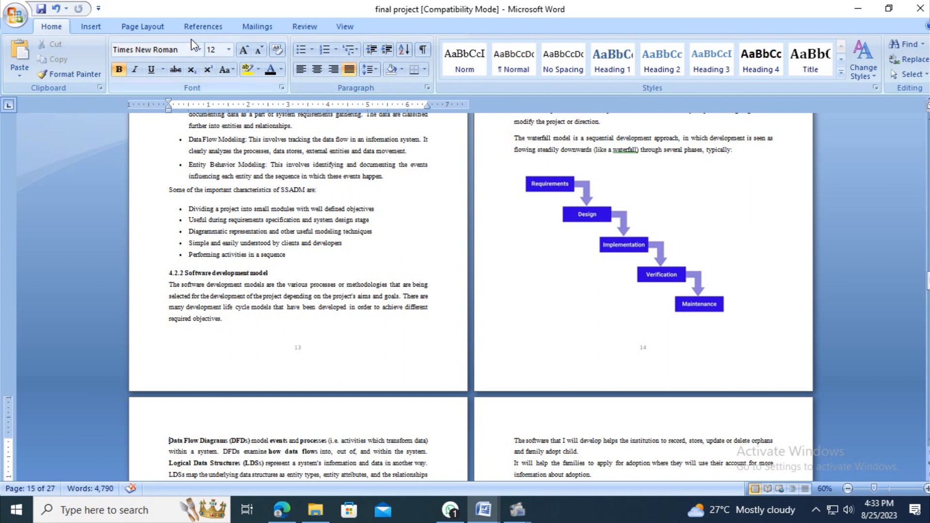
- Start inserting a caption for the waterfall diagram with the text "Figure 1.waterfall model"
{"action": "left_click", "coordinate": [206, 28]}
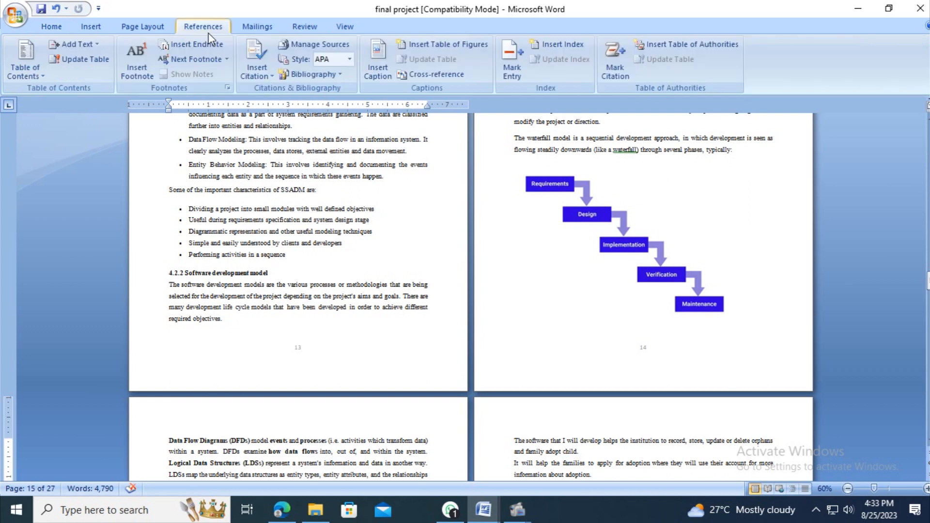
{"action": "left_click", "coordinate": [377, 71]}
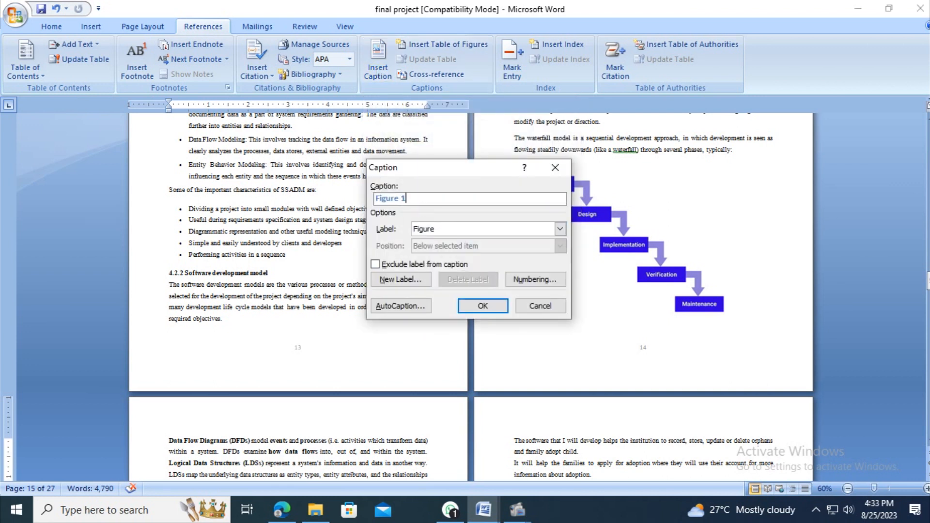
{"action": "type", "text": "."}
{"action": "type", "text": "what"}
{"action": "key", "text": "BackSpace"}
{"action": "key", "text": "BackSpace"}
{"action": "key", "text": "BackSpace"}
{"action": "type", "text": "ater"}
{"action": "type", "text": " flow"}
{"action": "key", "text": "BackSpace"}
{"action": "key", "text": "BackSpace"}
{"action": "key", "text": "BackSpace"}
{"action": "key", "text": "BackSpace"}
{"action": "type", "text": "fl"}
{"action": "key", "text": "BackSpace"}
{"action": "key", "text": "BackSpace"}
{"action": "key", "text": "BackSpace"}
{"action": "type", "text": "fall  model"}
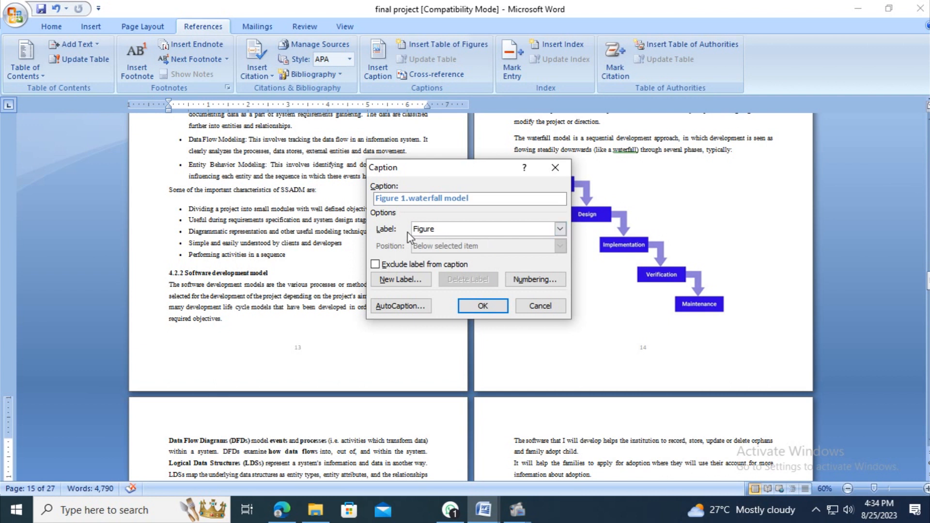
- Try the Table and Equation labels on the waterfall model caption and dismiss the caption without inserting it
{"action": "left_click", "coordinate": [434, 233]}
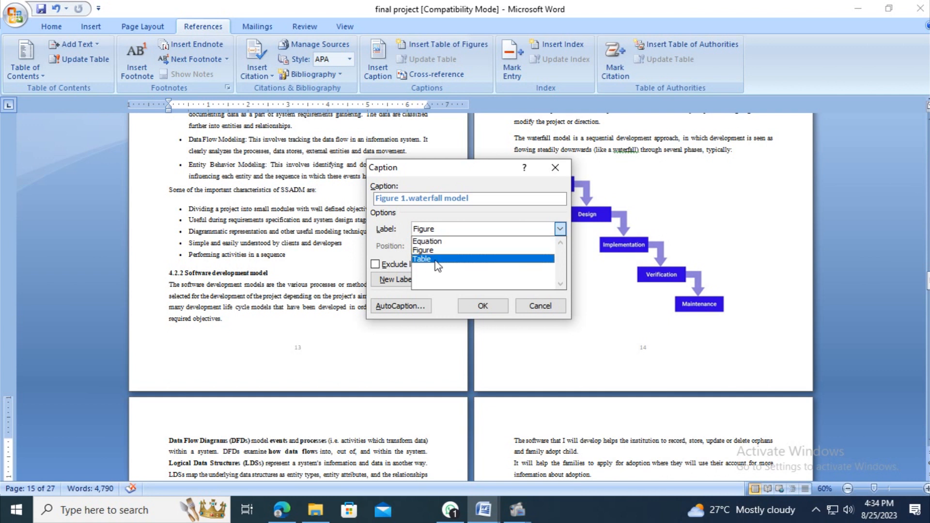
{"action": "left_click", "coordinate": [439, 250]}
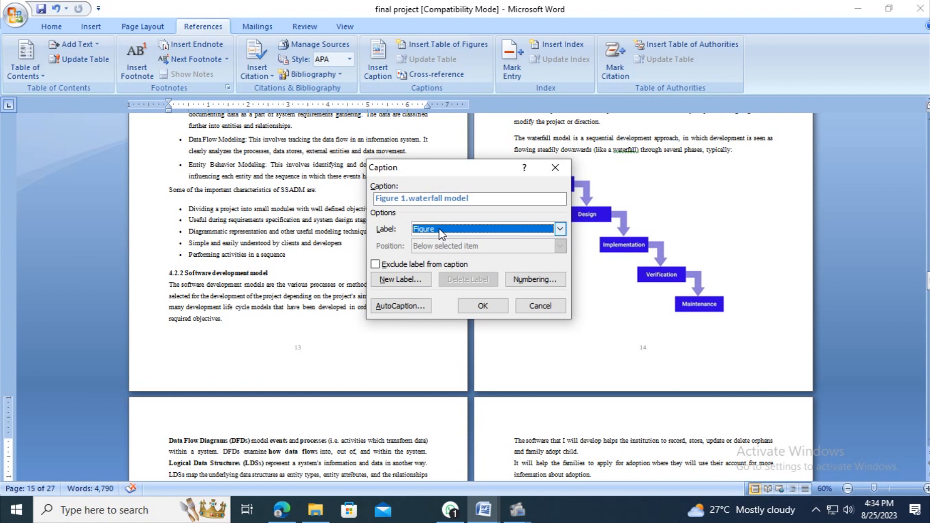
{"action": "left_click", "coordinate": [441, 232]}
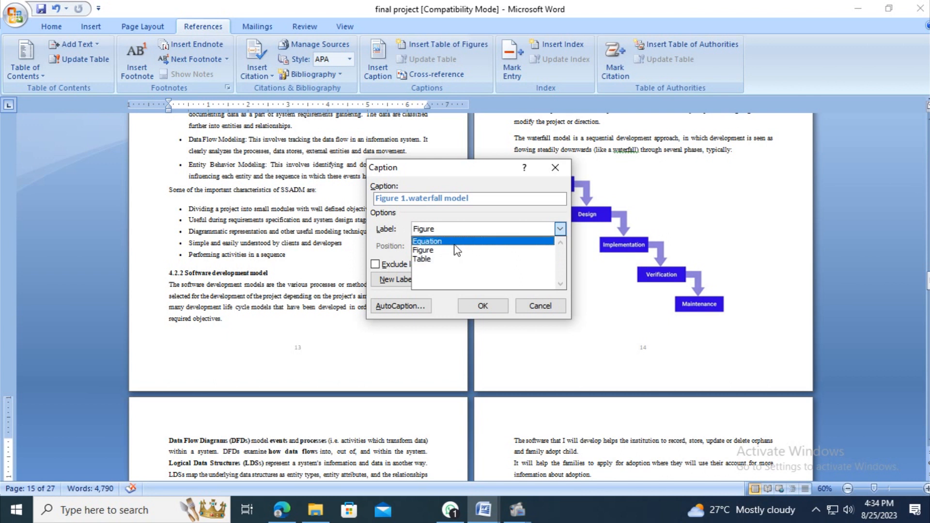
{"action": "left_click", "coordinate": [444, 250]}
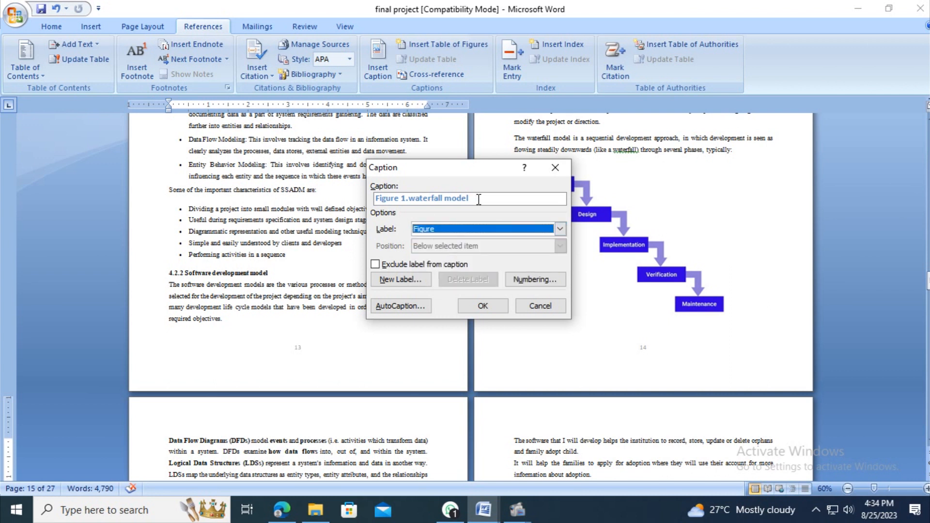
{"action": "left_click", "coordinate": [452, 230]}
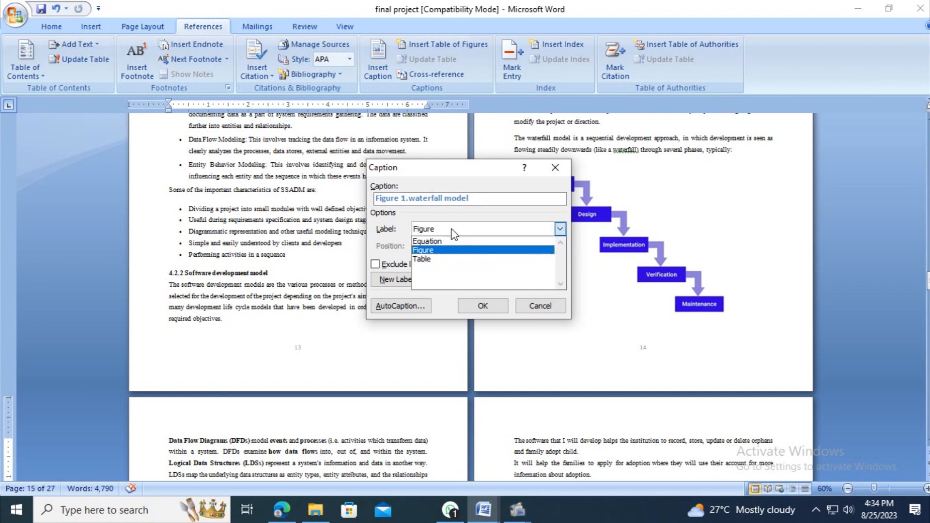
{"action": "left_click", "coordinate": [437, 260]}
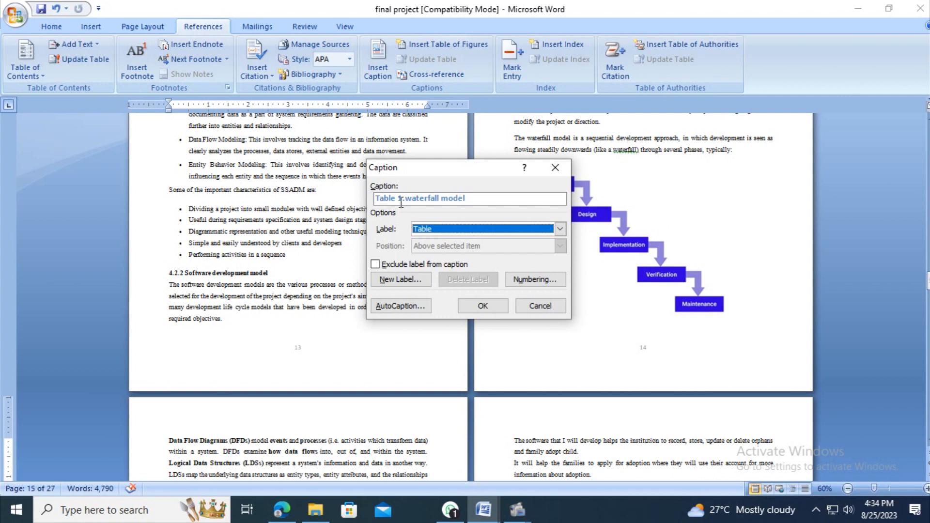
{"action": "left_click", "coordinate": [445, 229]}
{"action": "left_click", "coordinate": [441, 242]}
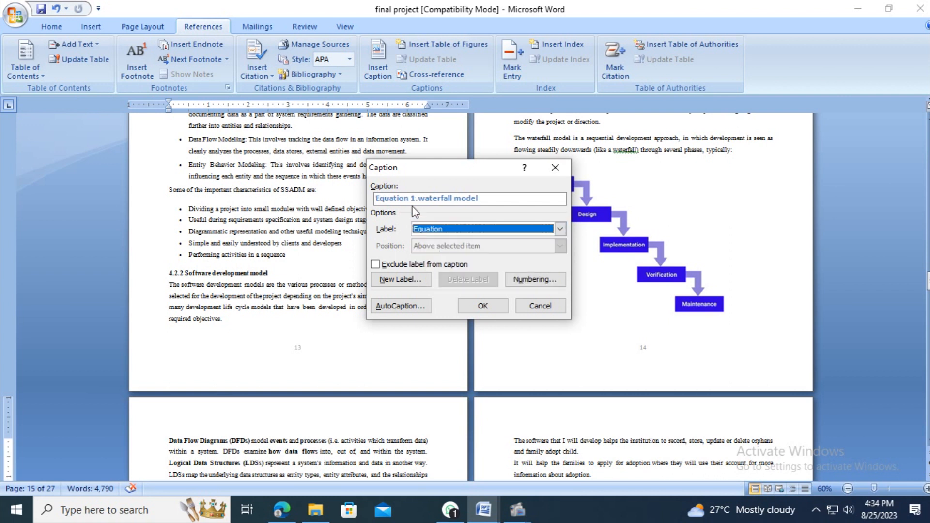
{"action": "left_click", "coordinate": [417, 199]}
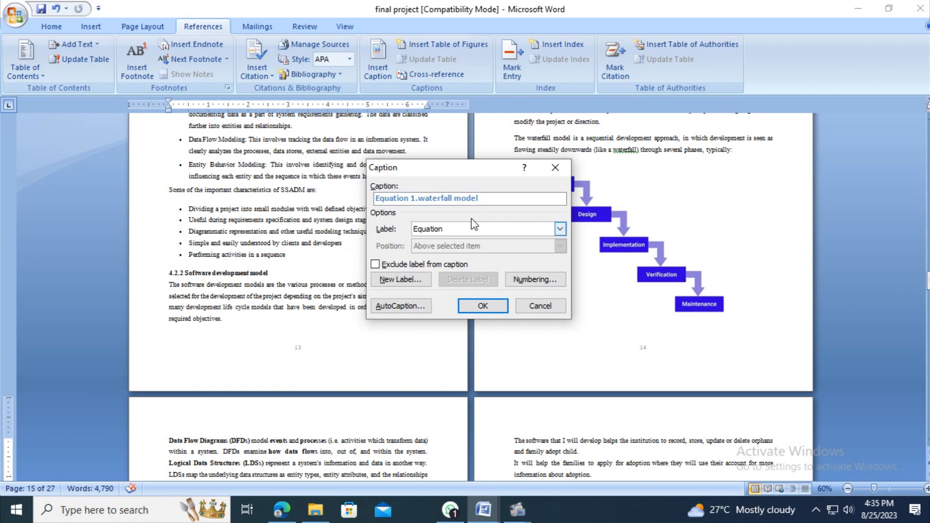
{"action": "left_click", "coordinate": [556, 167]}
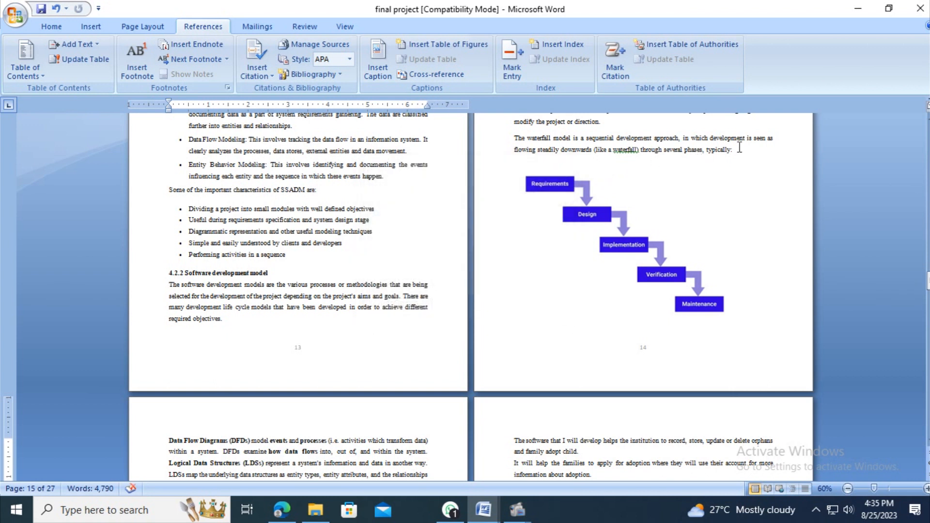
- Review the numbered headings and text of Chapter 4 from its title to section 4.2.2
{"action": "scroll", "coordinate": [740, 148], "scroll_direction": "up", "scroll_amount": 10}
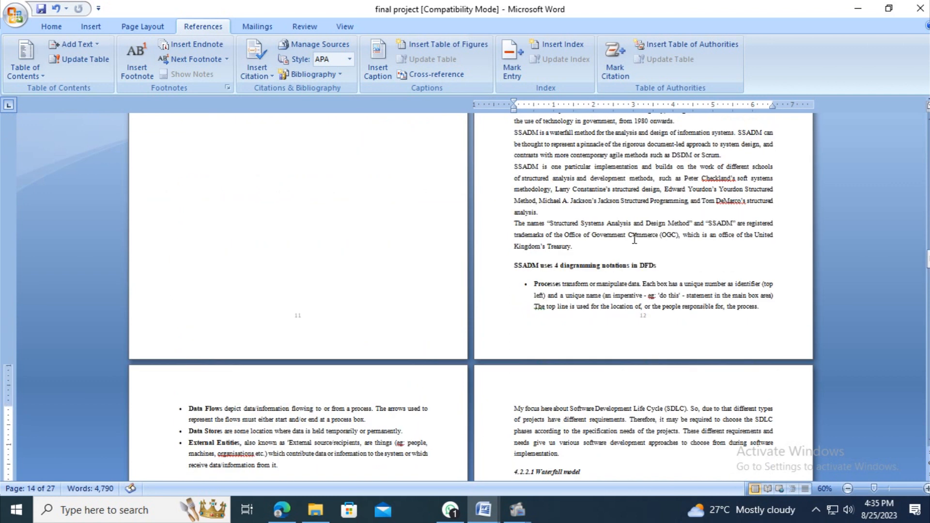
{"action": "scroll", "coordinate": [635, 239], "scroll_direction": "up", "scroll_amount": 3}
{"action": "left_click_drag", "start_coordinate": [514, 182], "coordinate": [518, 182]}
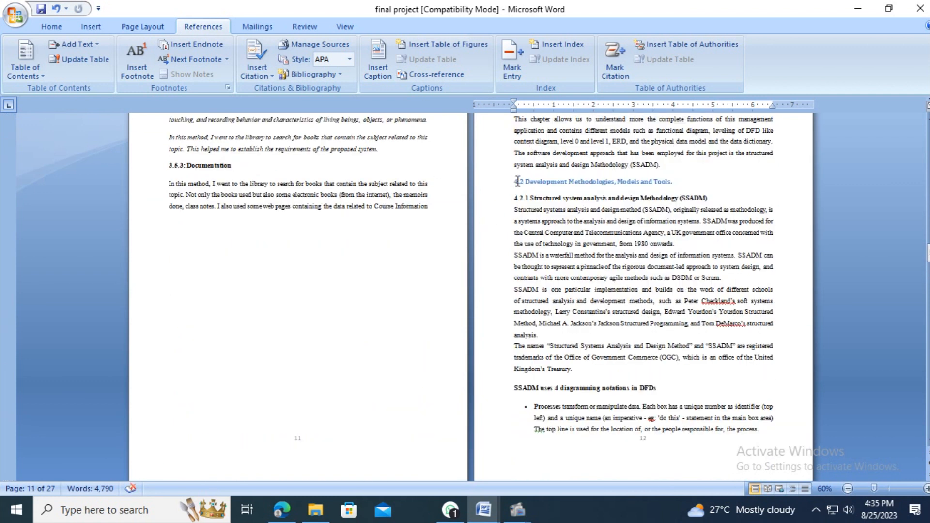
{"action": "scroll", "coordinate": [516, 183], "scroll_direction": "up", "scroll_amount": 2}
{"action": "scroll", "coordinate": [515, 183], "scroll_direction": "up", "scroll_amount": 1}
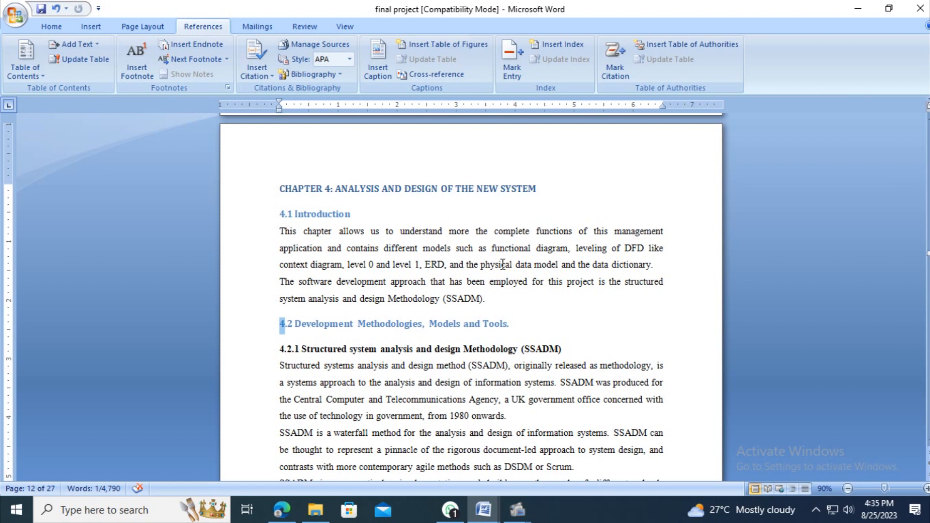
{"action": "left_click", "coordinate": [519, 329]}
{"action": "scroll", "coordinate": [519, 329], "scroll_direction": "down", "scroll_amount": 10}
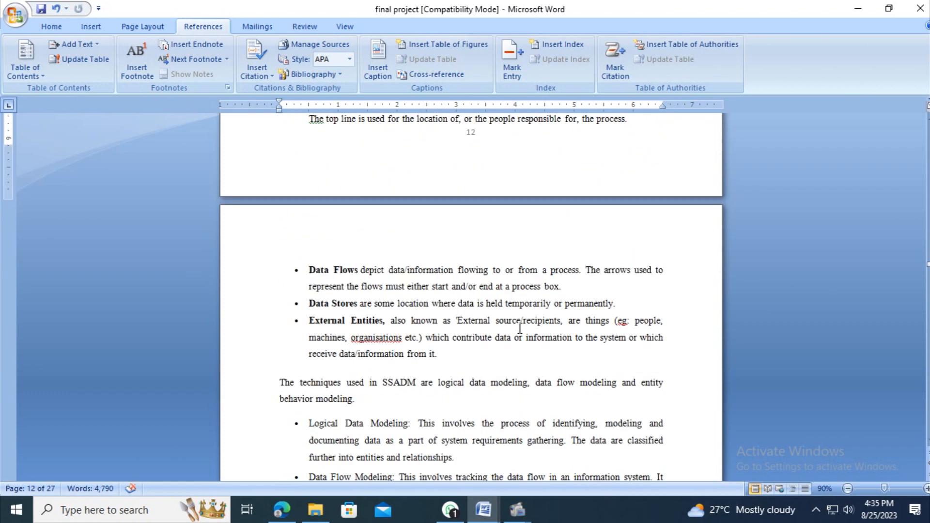
{"action": "scroll", "coordinate": [519, 328], "scroll_direction": "down", "scroll_amount": 2}
{"action": "left_click", "coordinate": [508, 380]}
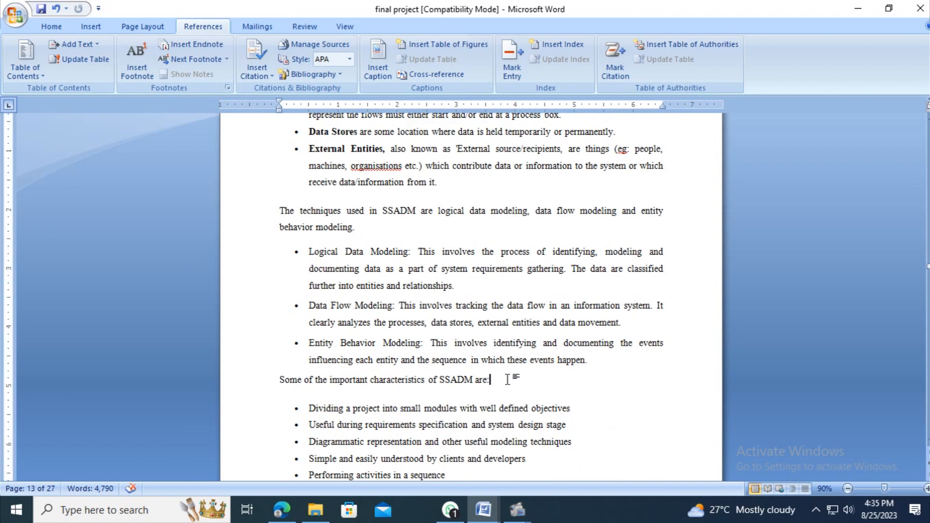
{"action": "scroll", "coordinate": [509, 380], "scroll_direction": "down", "scroll_amount": 4}
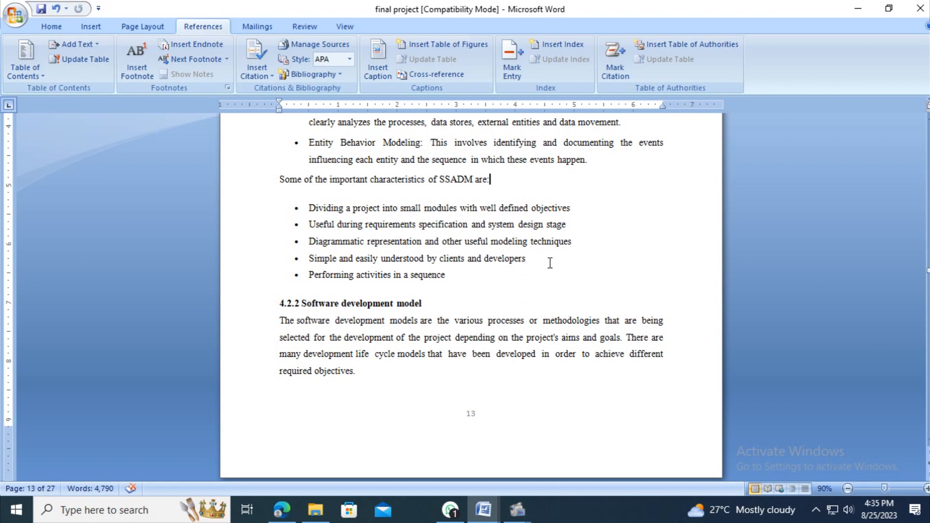
- Create a new blank document, enter the word "figure" and convert it to uppercase
{"action": "key", "text": "ctrl+n"}
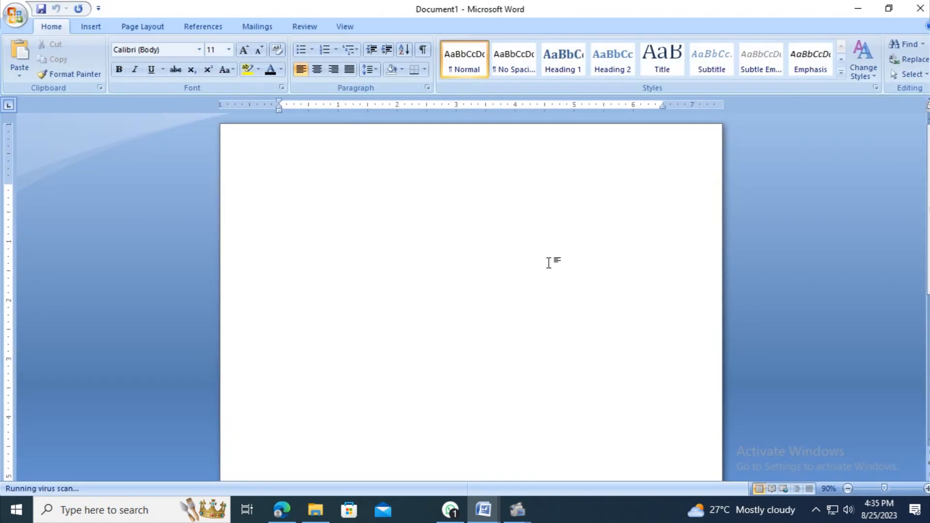
{"action": "type", "text": "figure"}
{"action": "scroll", "coordinate": [550, 260], "scroll_direction": "up", "scroll_amount": 9, "text": "ctrl"}
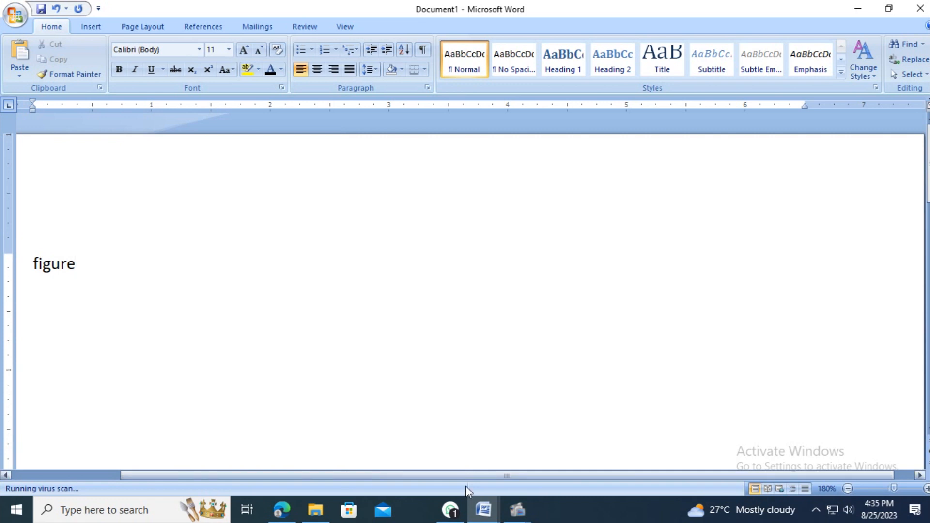
{"action": "left_click_drag", "start_coordinate": [449, 476], "coordinate": [339, 476]}
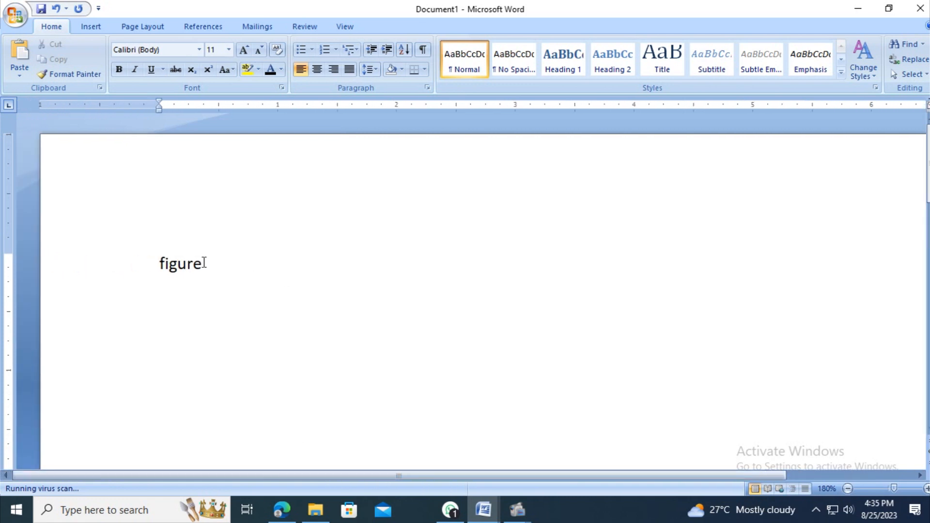
{"action": "left_click_drag", "start_coordinate": [206, 261], "coordinate": [161, 267]}
{"action": "left_click", "coordinate": [224, 70]}
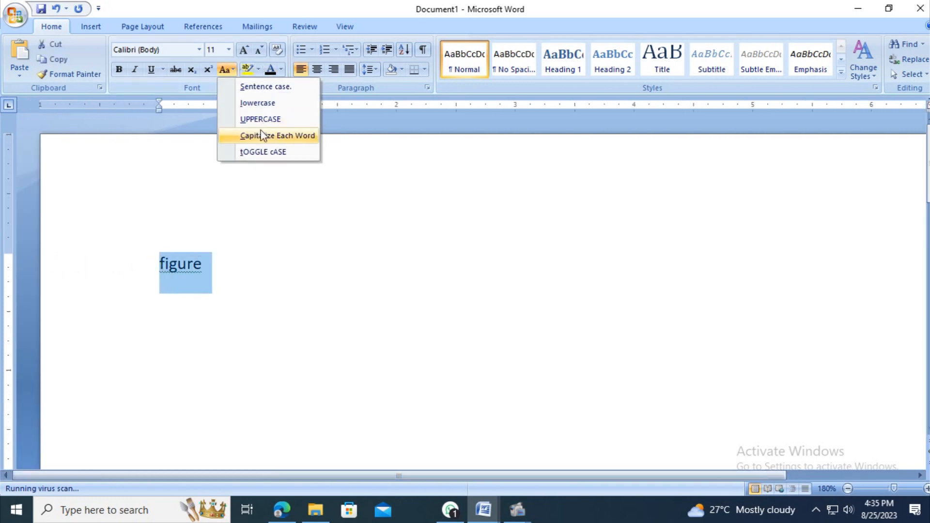
{"action": "left_click", "coordinate": [261, 119]}
{"action": "left_click", "coordinate": [233, 263]}
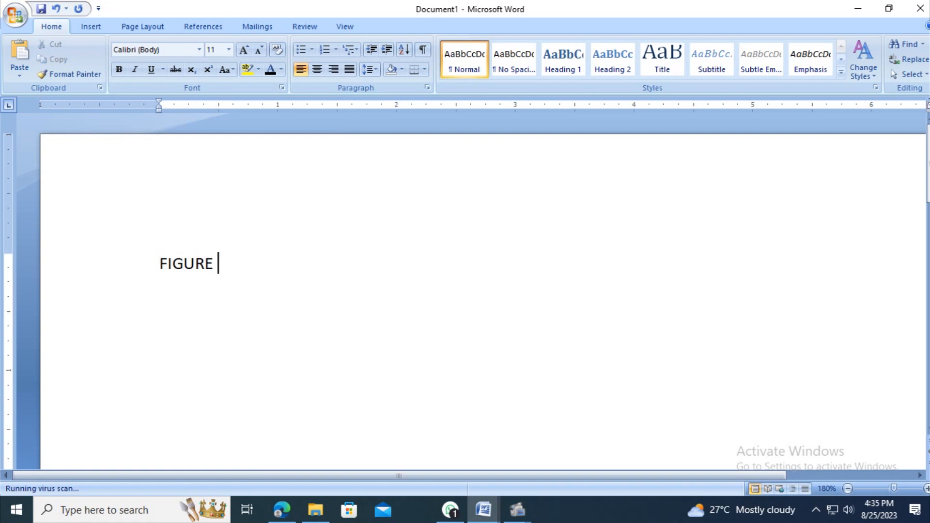
- Complete the first line as "FIGURE 4.1" and add the sample lines "Figure 4.2" and "Figure 3." below it
{"action": "type", "text": "4.1 Figure 4"}
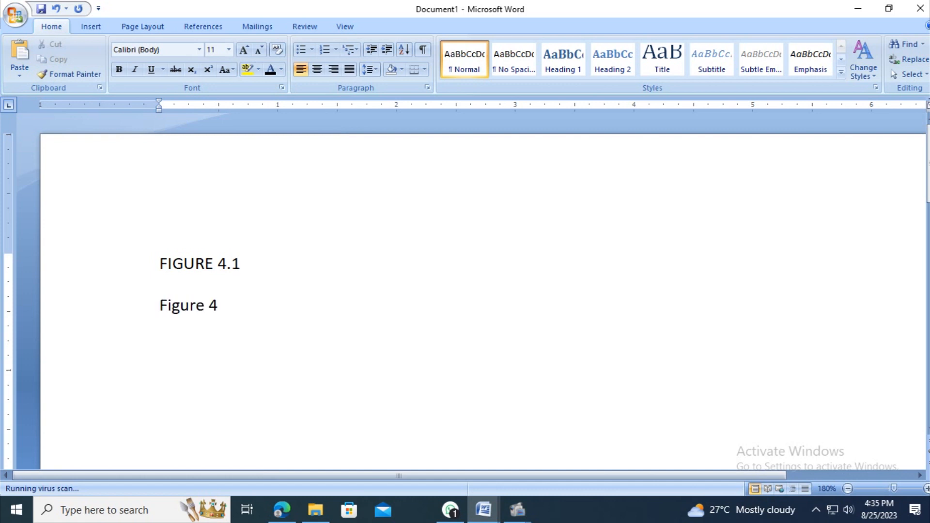
{"action": "type", "text": ".2"}
{"action": "left_click", "coordinate": [227, 263]}
{"action": "left_click_drag", "start_coordinate": [227, 264], "coordinate": [236, 268]}
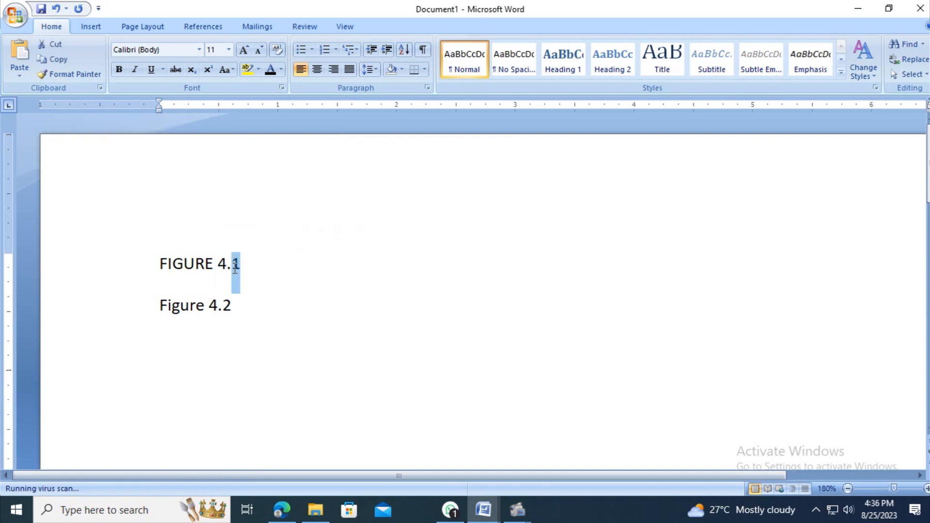
{"action": "left_click", "coordinate": [221, 306]}
{"action": "left_click", "coordinate": [241, 307]}
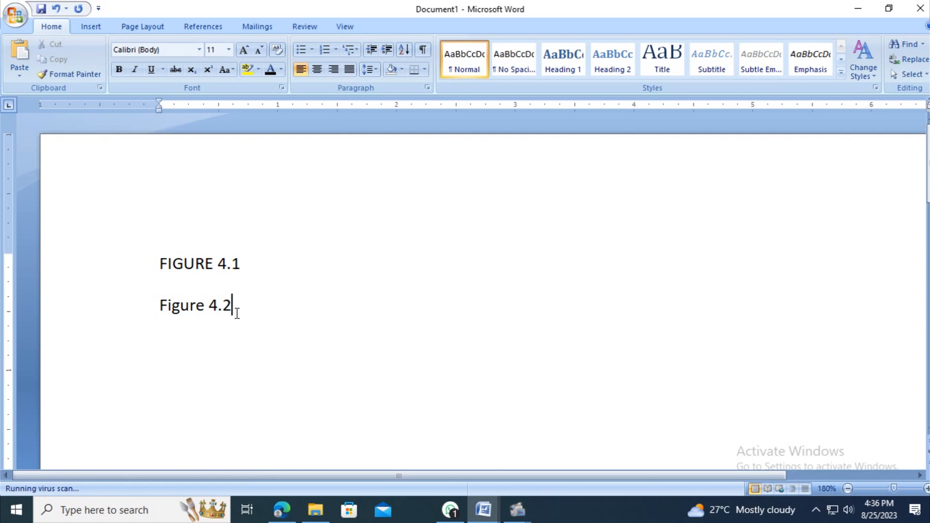
{"action": "mouse_move", "coordinate": [219, 307]}
{"action": "left_mouse_down"}
{"action": "mouse_move", "coordinate": [209, 307]}
{"action": "mouse_move", "coordinate": [226, 307]}
{"action": "left_mouse_up"}
{"action": "left_click", "coordinate": [234, 306]}
{"action": "left_click", "coordinate": [234, 305]}
{"action": "type", "text": "gure"}
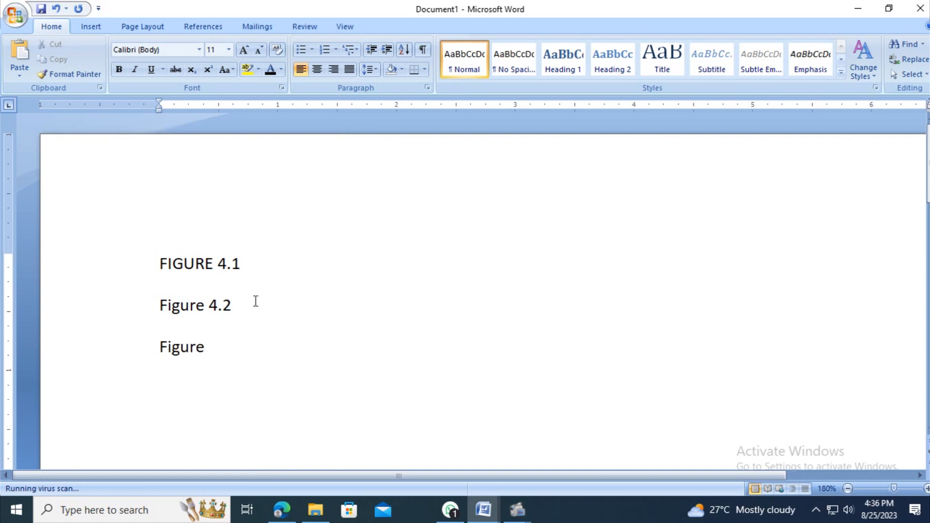
{"action": "type", "text": " 3."}
- Switch back to the final project document and review the Chapter 4 title and pages up to the waterfall diagram
{"action": "left_click", "coordinate": [491, 513]}
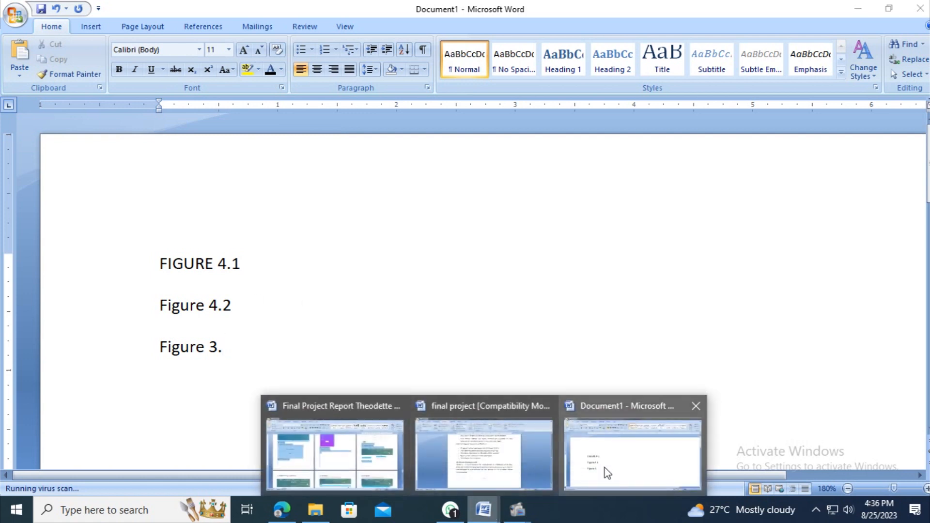
{"action": "left_click", "coordinate": [485, 467]}
{"action": "left_click", "coordinate": [464, 280]}
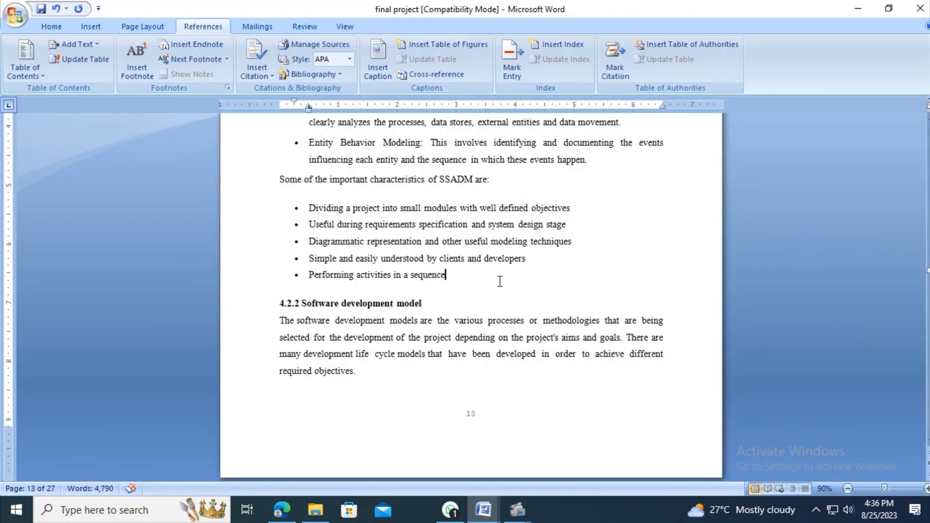
{"action": "scroll", "coordinate": [388, 252], "scroll_direction": "up", "scroll_amount": 6}
{"action": "scroll", "coordinate": [387, 253], "scroll_direction": "up", "scroll_amount": 15}
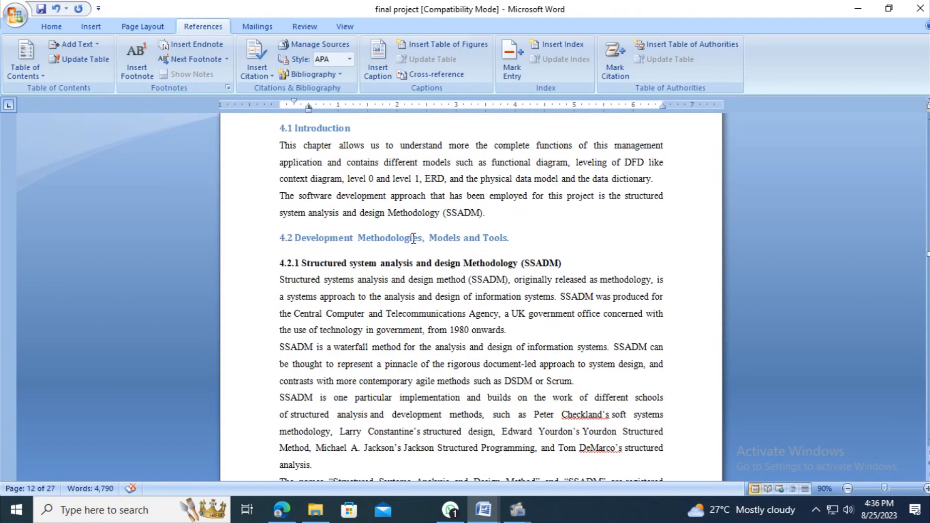
{"action": "left_click_drag", "start_coordinate": [291, 280], "coordinate": [562, 283]}
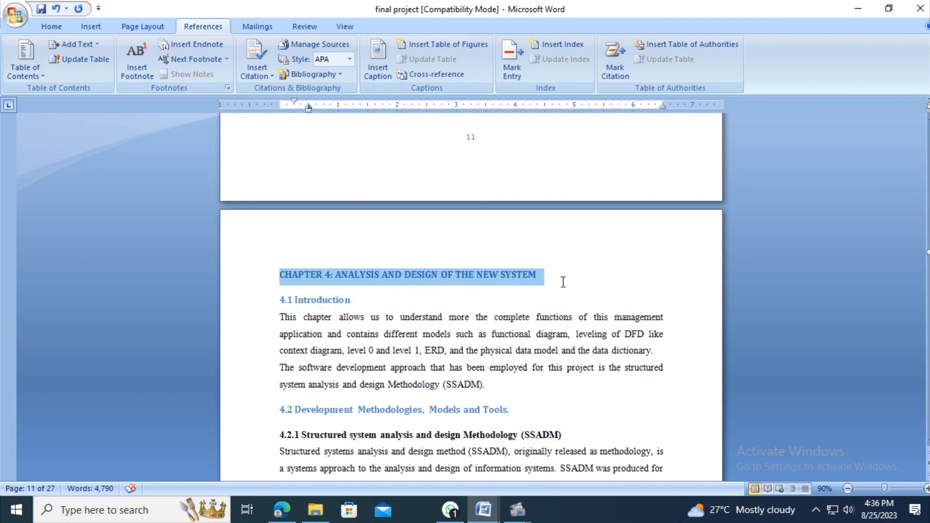
{"action": "scroll", "coordinate": [560, 281], "scroll_direction": "down", "scroll_amount": 2}
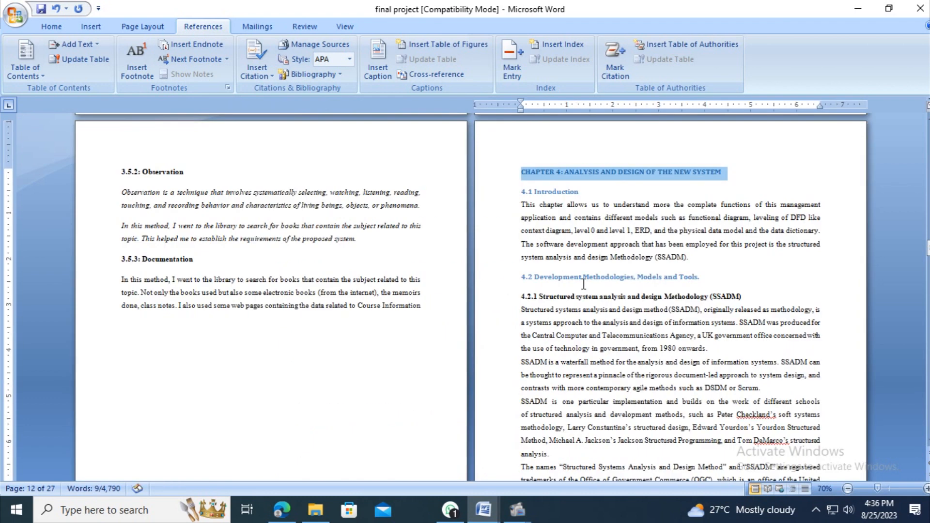
{"action": "left_click", "coordinate": [718, 277]}
{"action": "scroll", "coordinate": [703, 330], "scroll_direction": "down", "scroll_amount": 3}
{"action": "scroll", "coordinate": [696, 348], "scroll_direction": "down", "scroll_amount": 8}
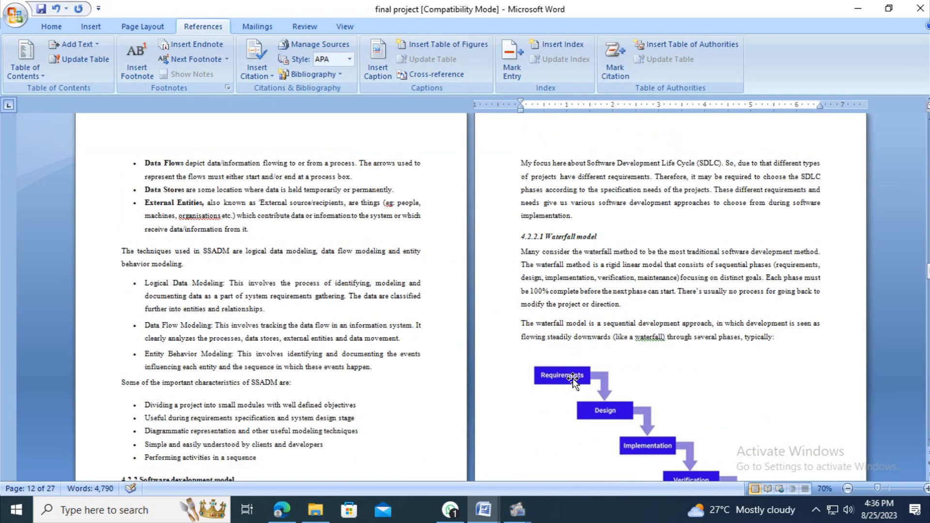
- Start a caption in section 4.2.2.1 Waterfall model and create the new caption label "Figure 4." for it
{"action": "left_click", "coordinate": [601, 429]}
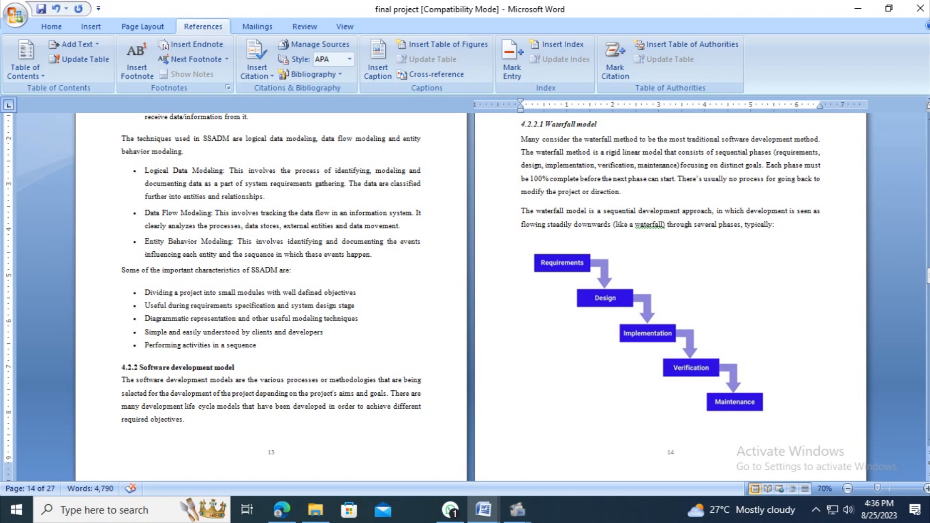
{"action": "left_click", "coordinate": [640, 192]}
{"action": "left_click", "coordinate": [374, 77]}
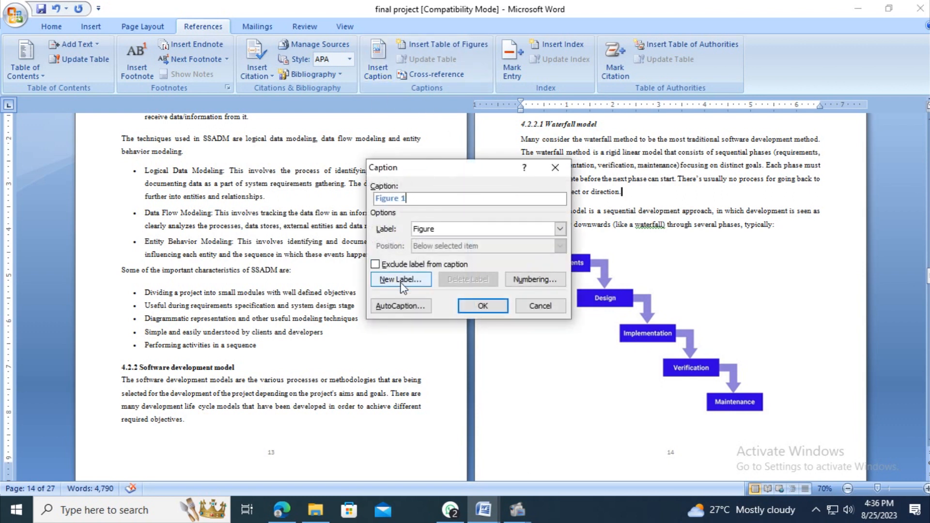
{"action": "left_click", "coordinate": [401, 281]}
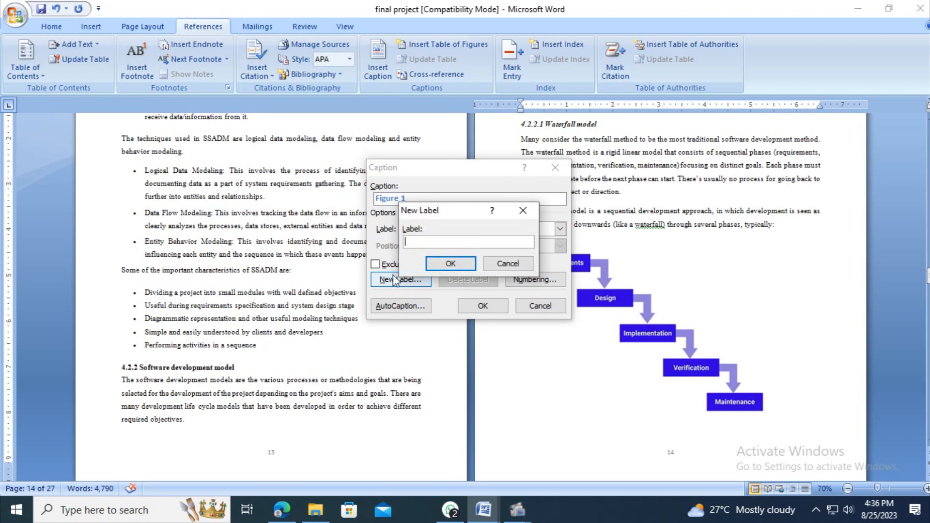
{"action": "type", "text": "Figure 4."}
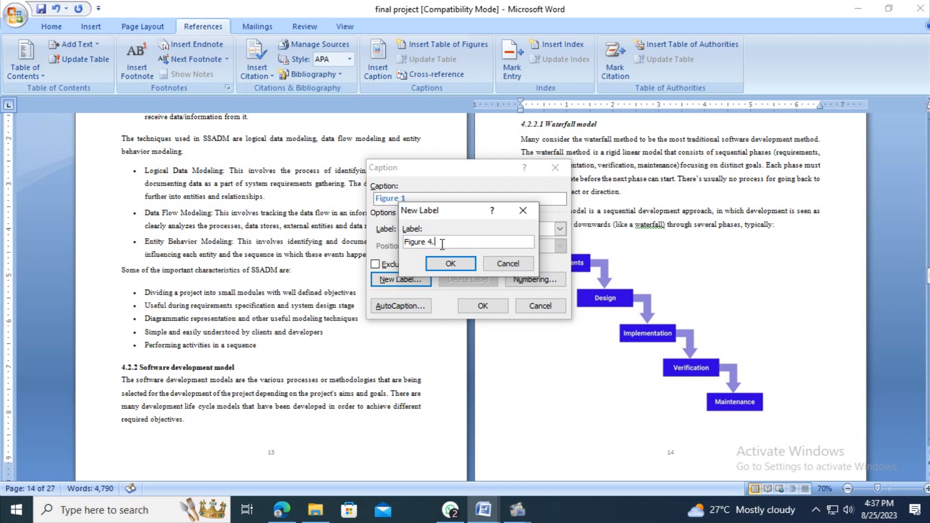
{"action": "left_click", "coordinate": [451, 264]}
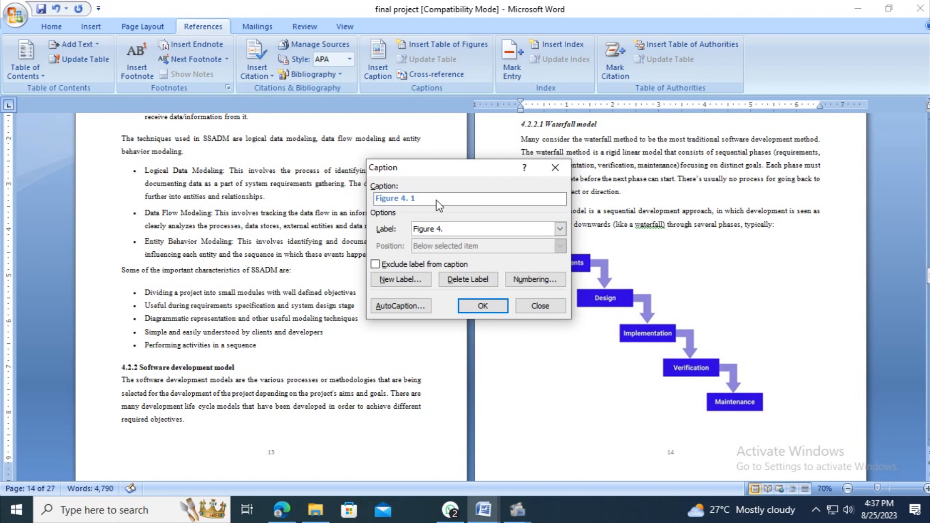
- Try captioning section 4.2.2.1 with "Figure 4. 1.Waterfall Model" at the current text position, and undo the insertion
{"action": "left_click", "coordinate": [443, 230]}
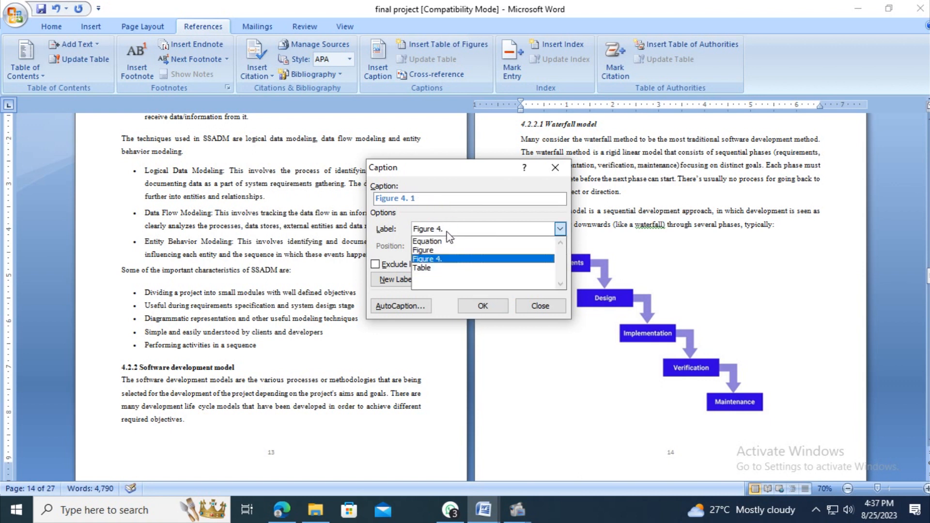
{"action": "left_click", "coordinate": [442, 259]}
{"action": "left_click", "coordinate": [425, 200]}
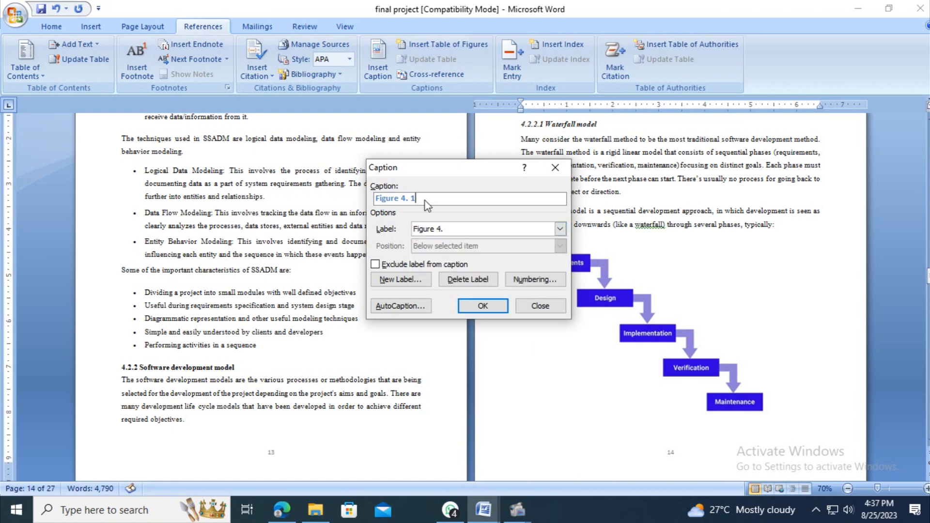
{"action": "type", "text": ".Waterfall Mod"}
{"action": "key", "text": "BackSpace"}
{"action": "type", "text": "el"}
{"action": "left_click", "coordinate": [482, 306]}
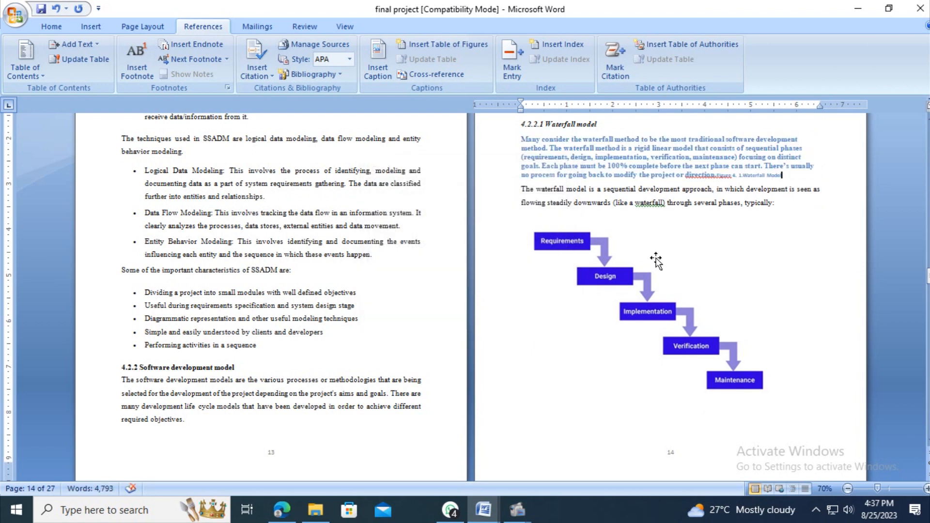
{"action": "key", "text": "ctrl+z"}
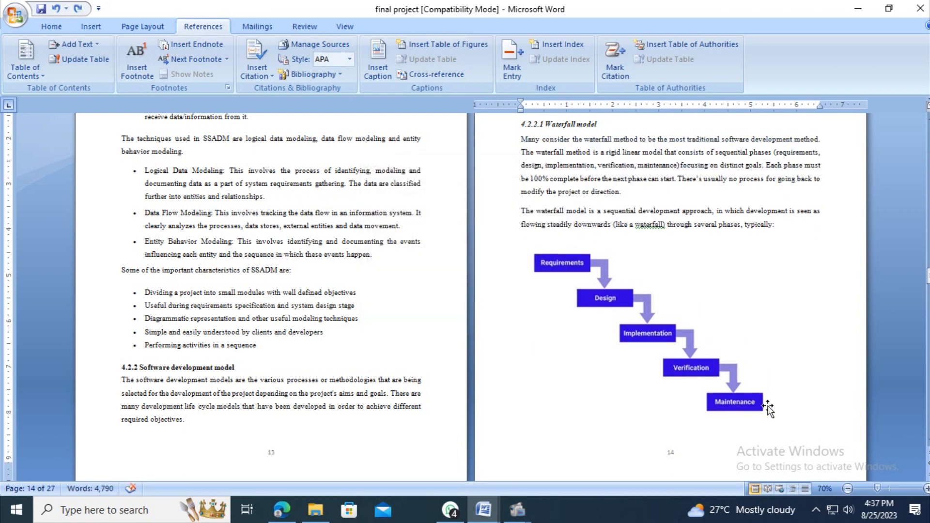
- Shrink the waterfall diagram proportionally from its lower corner to leave more room beneath it
{"action": "left_click", "coordinate": [768, 406]}
{"action": "left_click", "coordinate": [672, 444]}
{"action": "left_click", "coordinate": [725, 393]}
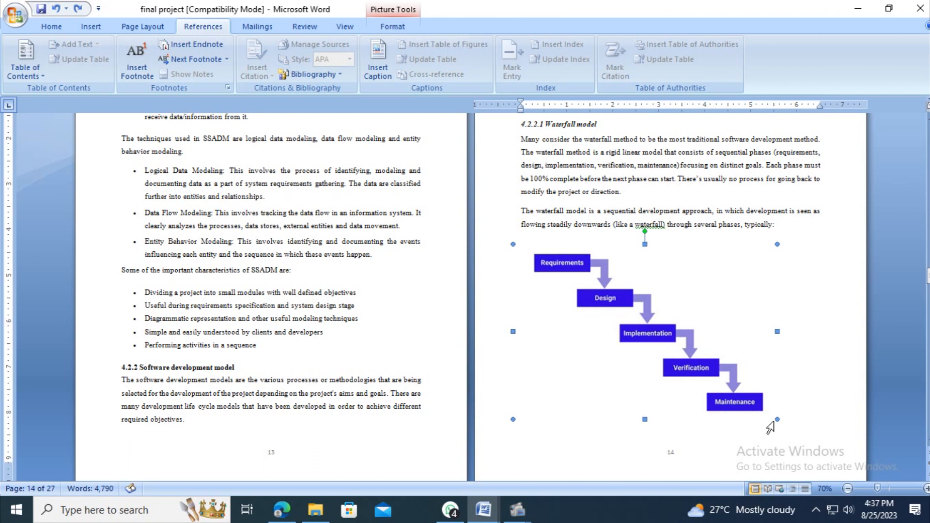
{"action": "left_click_drag", "start_coordinate": [775, 421], "coordinate": [741, 390]}
- Insert the caption "Figure 4. 1: Waterfall model" on the empty line below the waterfall diagram
{"action": "left_click", "coordinate": [615, 431]}
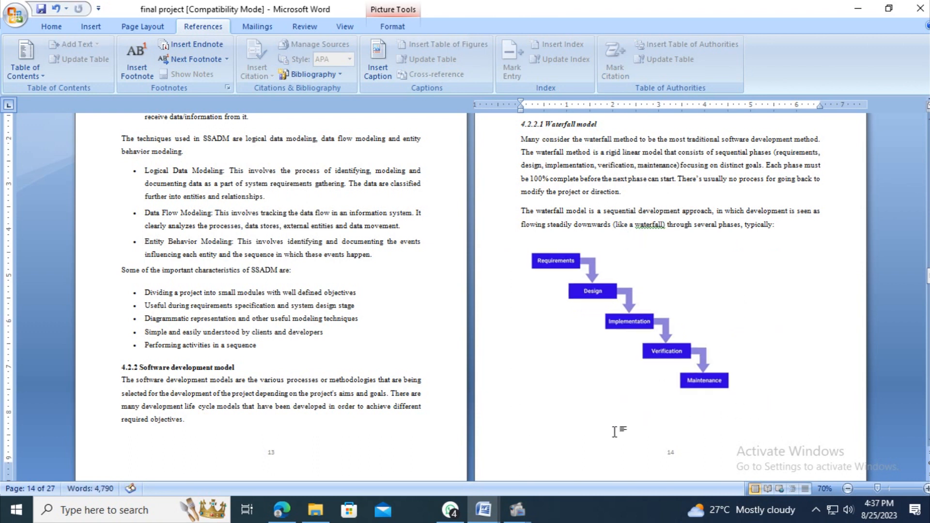
{"action": "left_click", "coordinate": [378, 68]}
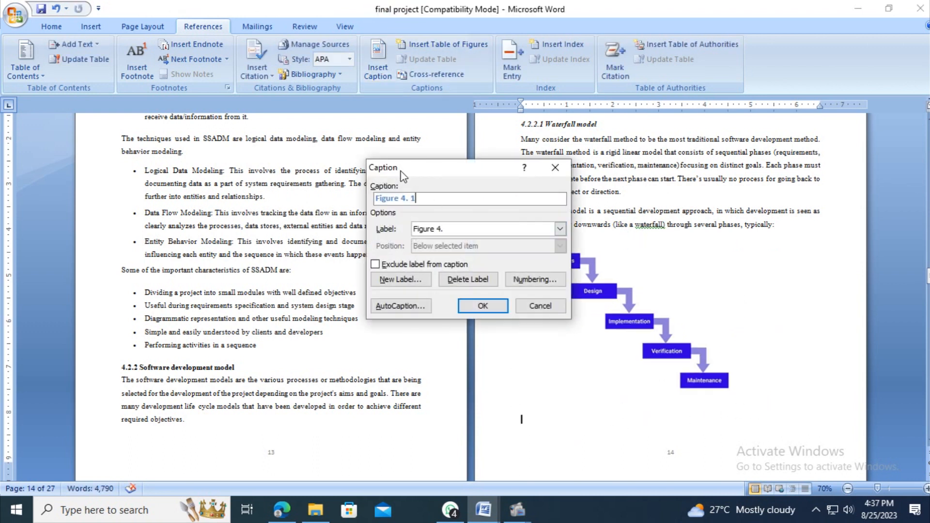
{"action": "type", "text": "."}
{"action": "key", "text": "BackSpace"}
{"action": "type", "text": ":"}
{"action": "type", "text": "Waterfall model"}
{"action": "left_click", "coordinate": [482, 306]}
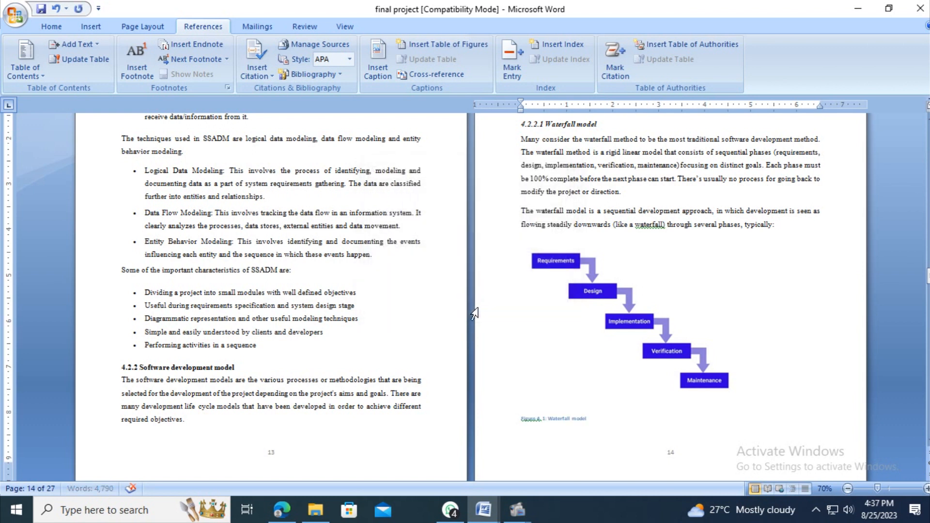
- Examine the waterfall caption's chapter and figure numbers against the 4.2.2.1 section heading
{"action": "scroll", "coordinate": [598, 415], "scroll_direction": "up", "scroll_amount": 4, "text": "ctrl"}
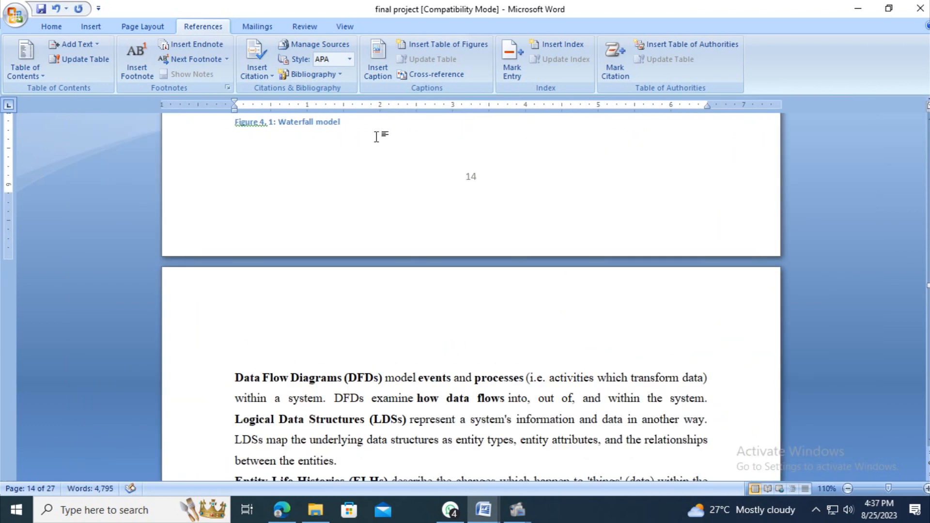
{"action": "scroll", "coordinate": [378, 137], "scroll_direction": "up", "scroll_amount": 5}
{"action": "triple_click", "coordinate": [310, 343]}
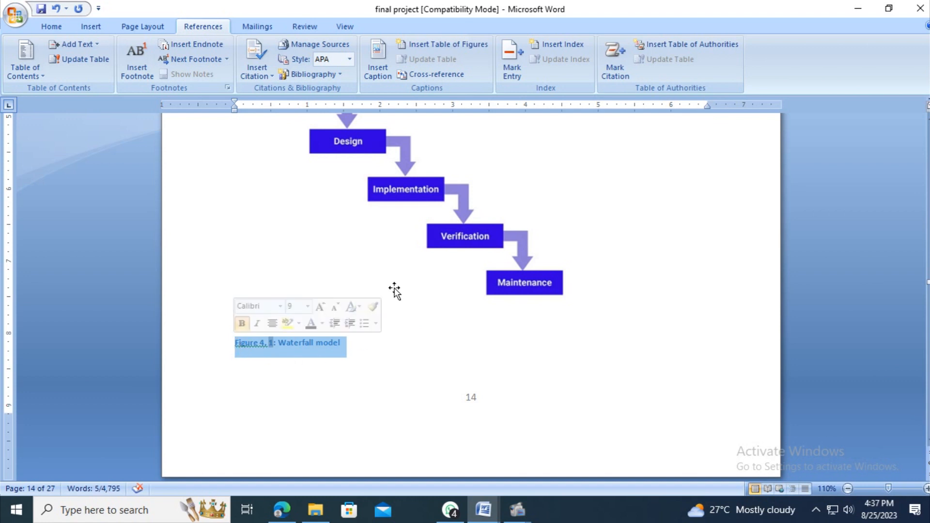
{"action": "scroll", "coordinate": [394, 286], "scroll_direction": "up", "scroll_amount": 3}
{"action": "scroll", "coordinate": [394, 283], "scroll_direction": "up", "scroll_amount": 4}
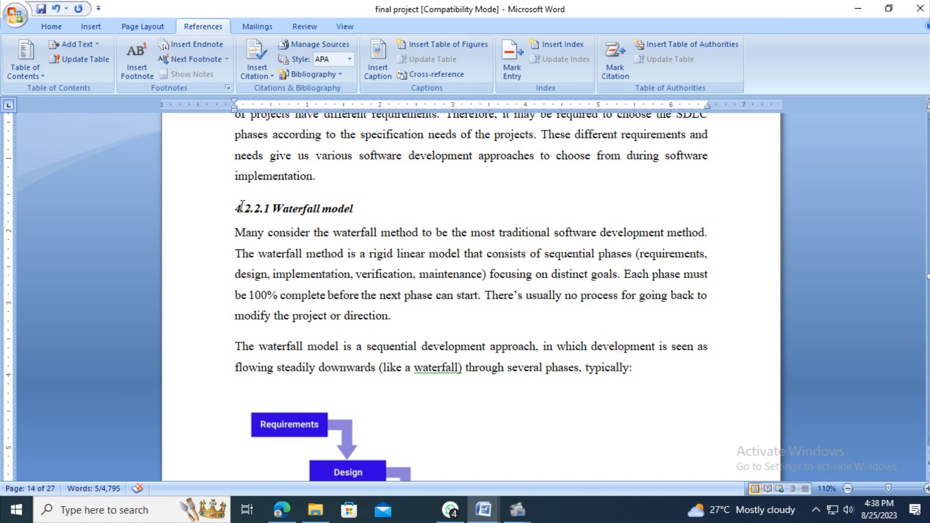
{"action": "left_click_drag", "start_coordinate": [242, 208], "coordinate": [261, 233]}
{"action": "scroll", "coordinate": [327, 254], "scroll_direction": "down", "scroll_amount": 10}
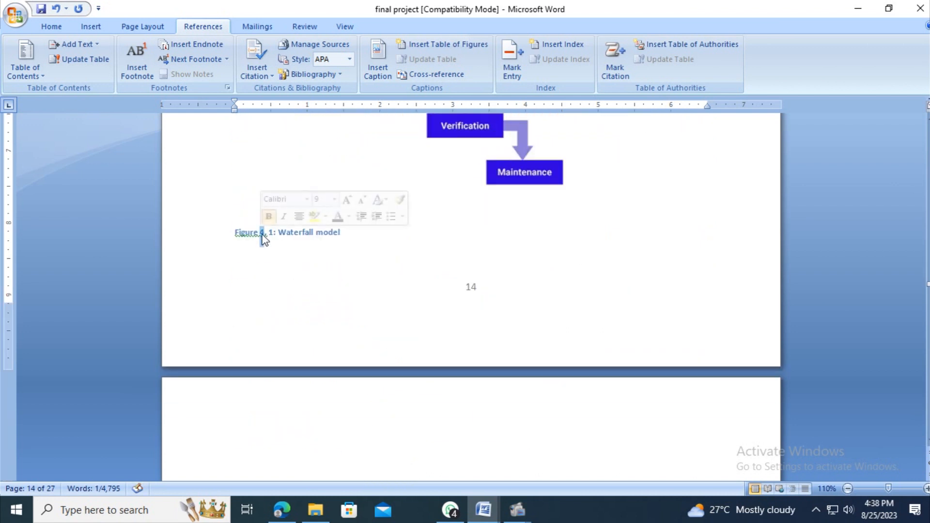
{"action": "scroll", "coordinate": [262, 240], "scroll_direction": "up", "scroll_amount": 3, "text": "ctrl"}
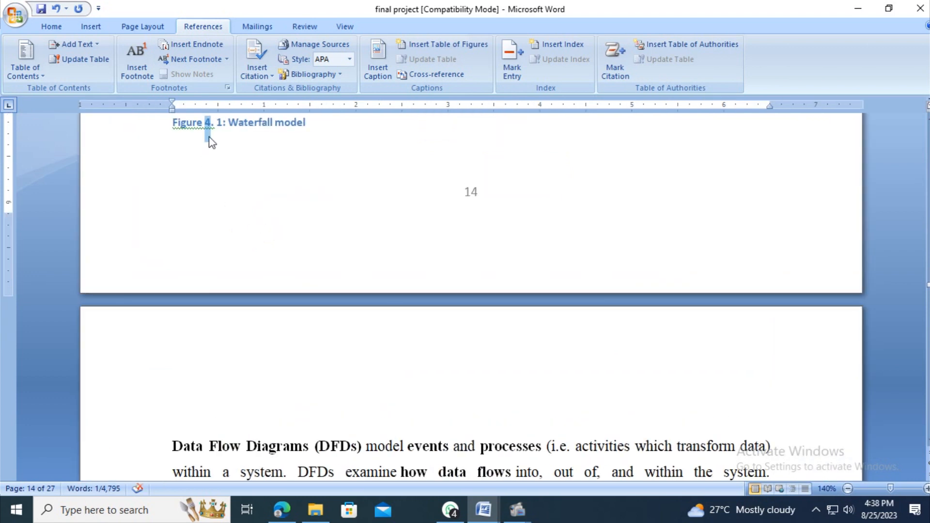
{"action": "scroll", "coordinate": [209, 169], "scroll_direction": "up", "scroll_amount": 3}
{"action": "left_click", "coordinate": [212, 257]}
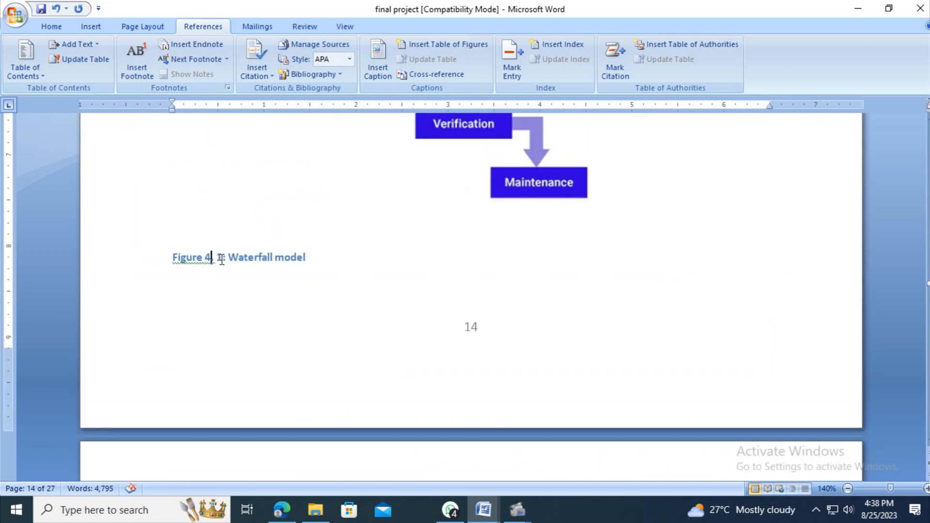
{"action": "double_click", "coordinate": [219, 257]}
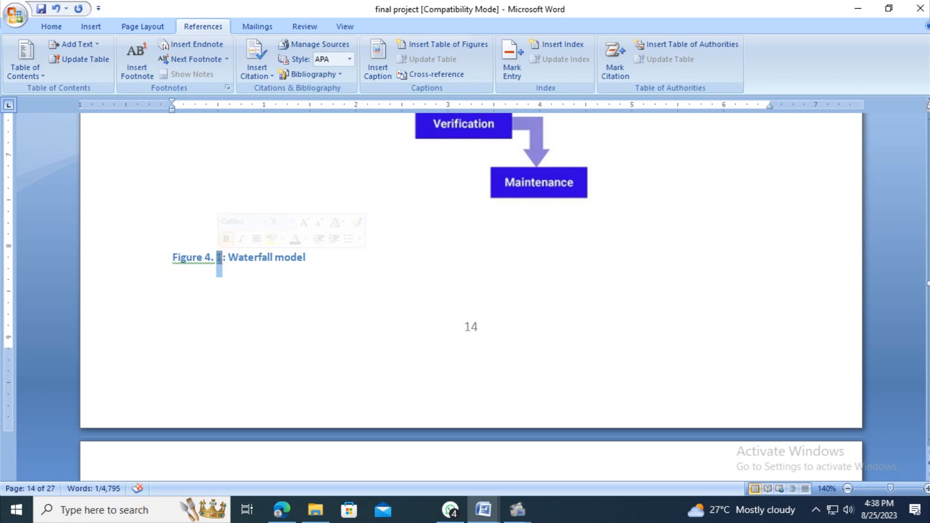
- Delete the manually written caption "Figure 2:Functional Diagram" below the diagram in section 4.2.3
{"action": "scroll", "coordinate": [219, 259], "scroll_direction": "down", "scroll_amount": 15}
{"action": "scroll", "coordinate": [322, 315], "scroll_direction": "down", "scroll_amount": 20}
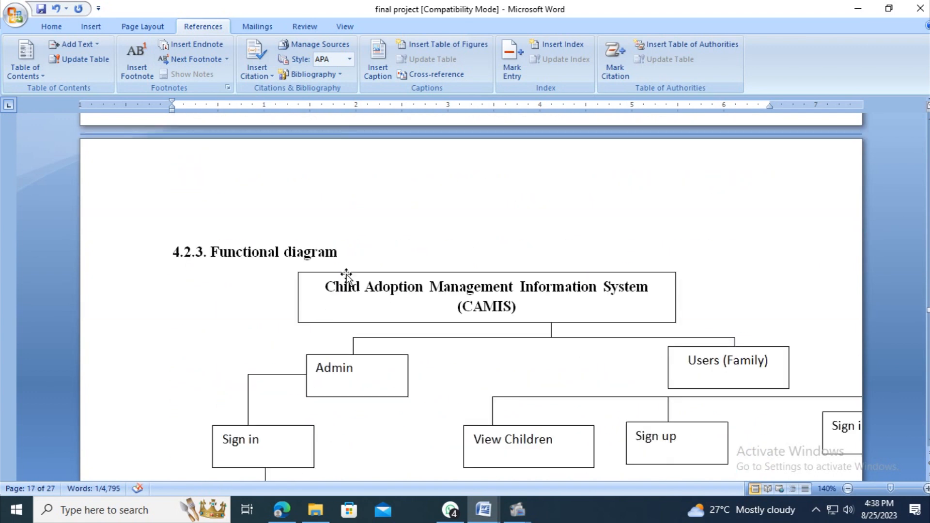
{"action": "left_click", "coordinate": [340, 251]}
{"action": "scroll", "coordinate": [353, 261], "scroll_direction": "down", "scroll_amount": 3, "text": "ctrl"}
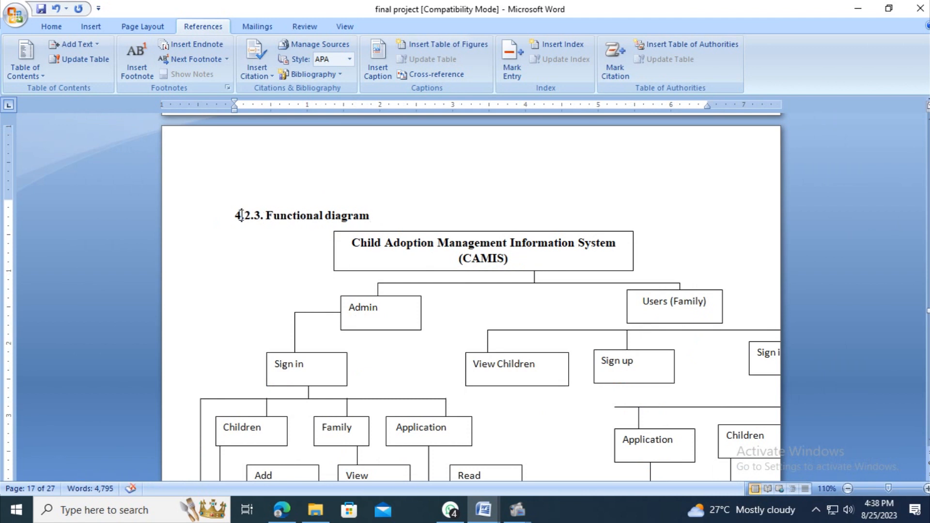
{"action": "left_click_drag", "start_coordinate": [241, 216], "coordinate": [236, 219]}
{"action": "left_click", "coordinate": [318, 218]}
{"action": "scroll", "coordinate": [409, 251], "scroll_direction": "down", "scroll_amount": 10}
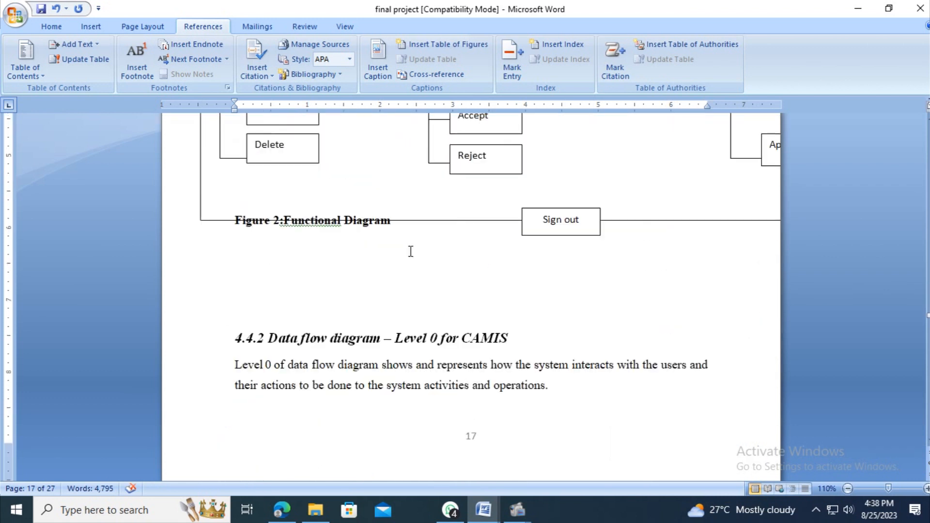
{"action": "left_click", "coordinate": [236, 221]}
{"action": "key", "text": "Return"}
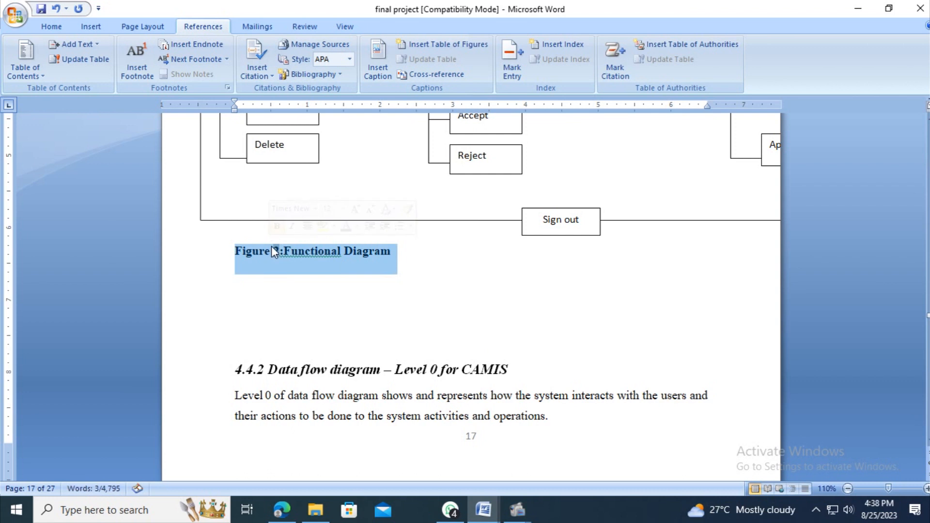
{"action": "key", "text": "Delete"}
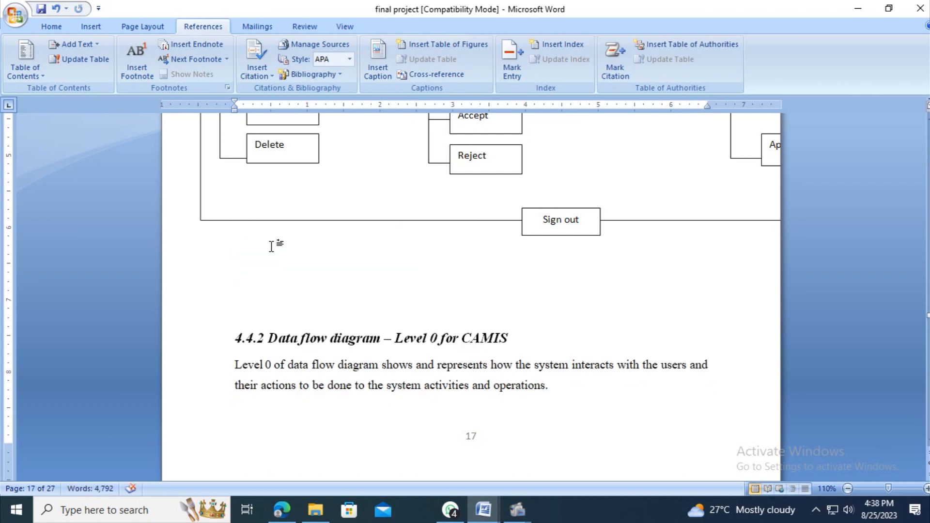
- Insert the caption "Figure 4. 2.Functional Diagram" below the functional diagram, using the label "Figure 4."
{"action": "left_click", "coordinate": [378, 59]}
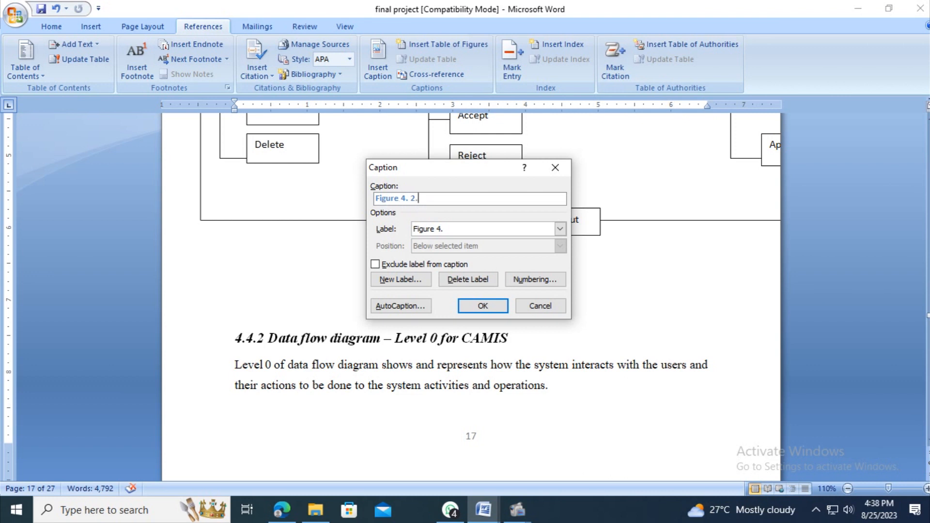
{"action": "type", "text": "Functional Diagram"}
{"action": "left_click", "coordinate": [483, 306]}
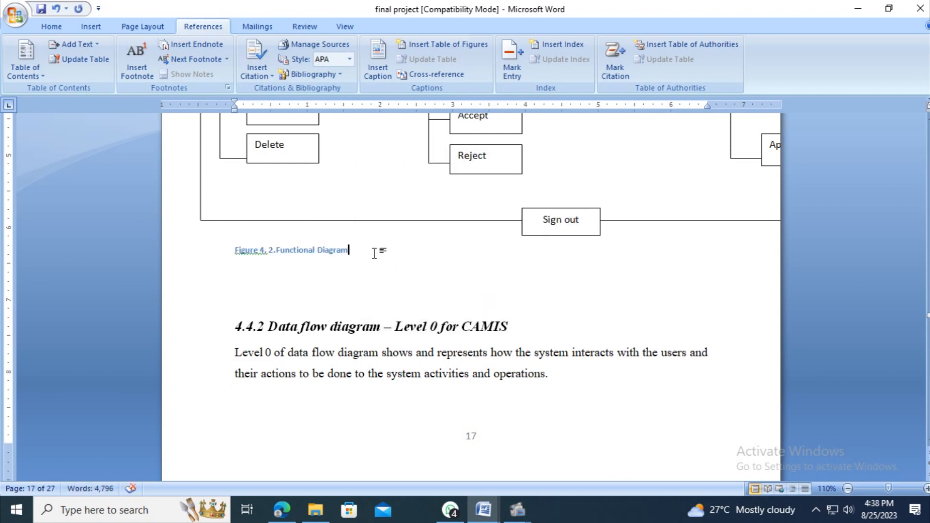
- Format the functional diagram's caption in Times New Roman at size 12
{"action": "left_click_drag", "start_coordinate": [374, 253], "coordinate": [235, 251]}
{"action": "left_click", "coordinate": [52, 27]}
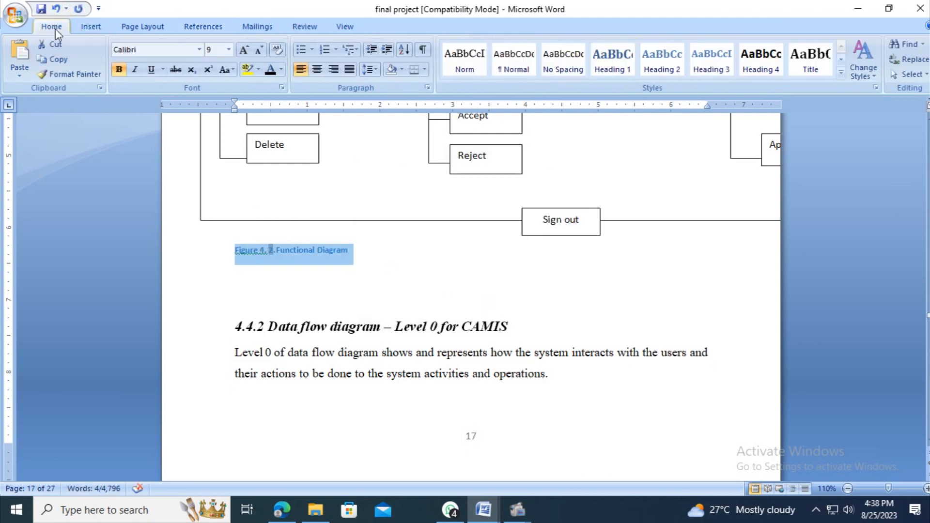
{"action": "left_click_drag", "start_coordinate": [357, 255], "coordinate": [224, 261]}
{"action": "left_click", "coordinate": [150, 50]}
{"action": "type", "text": "Times New Roman"}
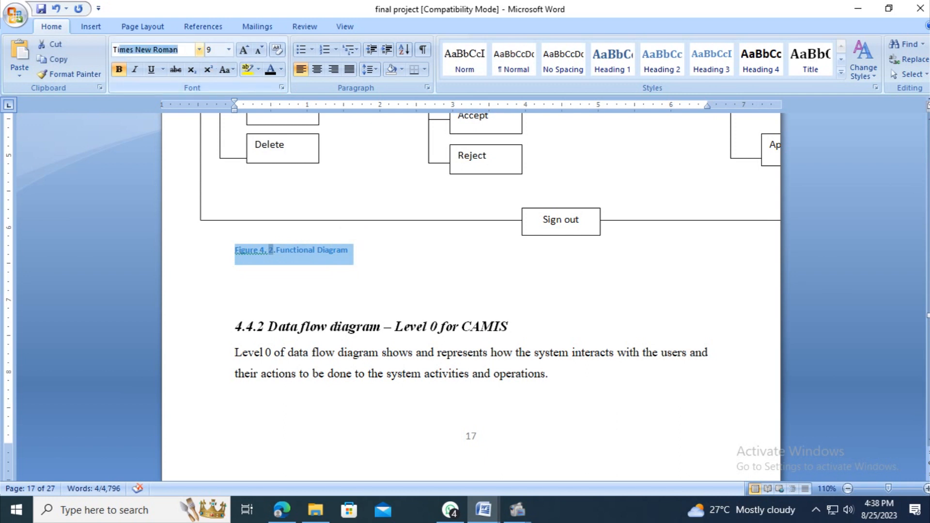
{"action": "key", "text": "Return"}
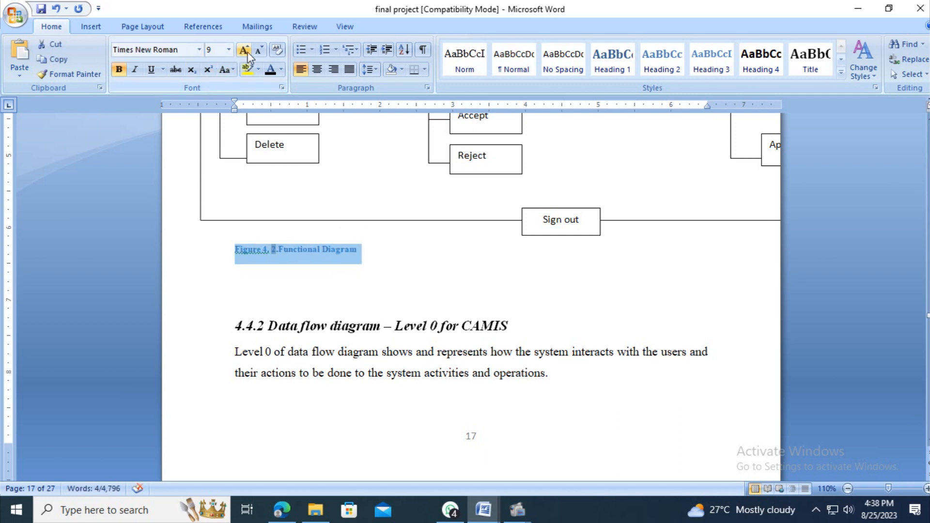
{"action": "left_click", "coordinate": [245, 50]}
{"action": "left_click", "coordinate": [245, 51]}
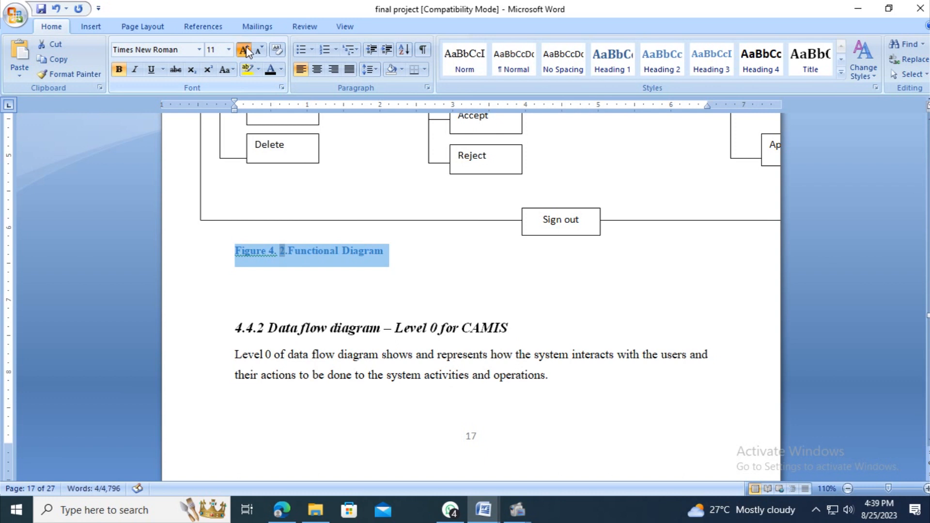
{"action": "left_click", "coordinate": [246, 51]}
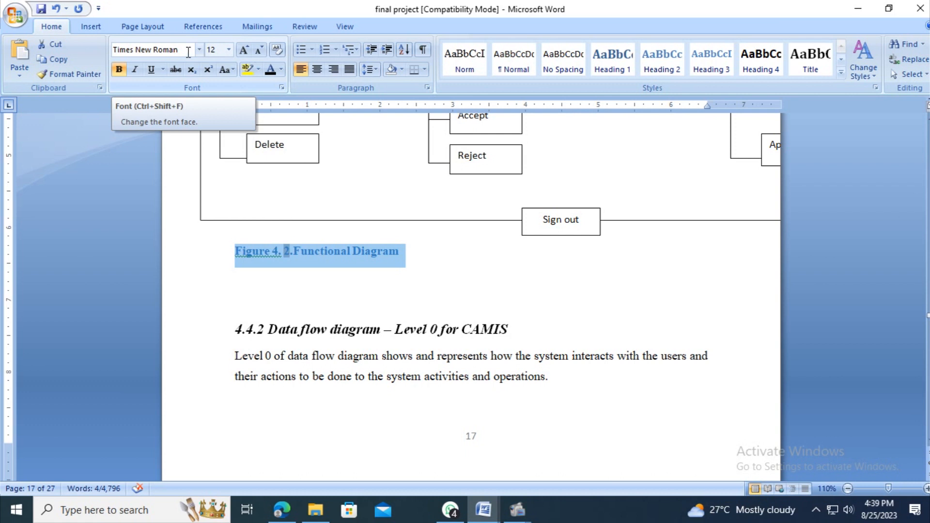
{"action": "left_click", "coordinate": [184, 49]}
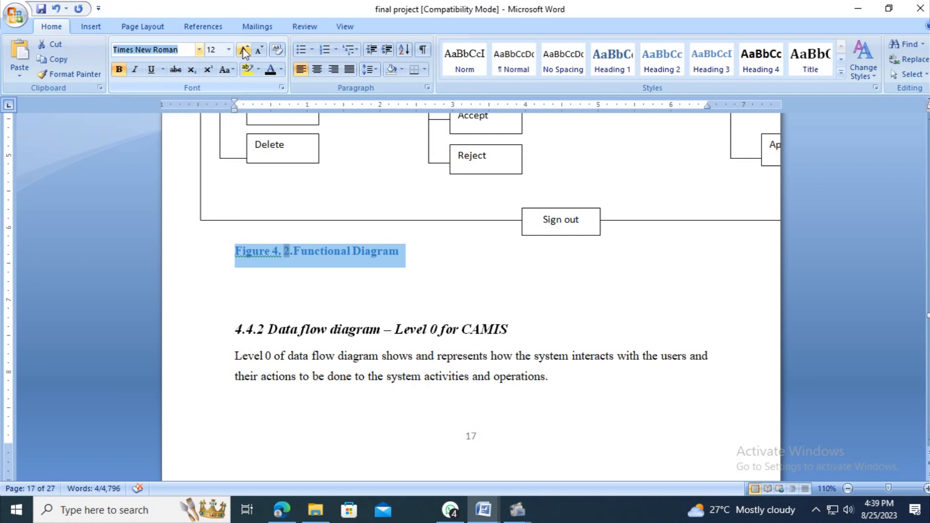
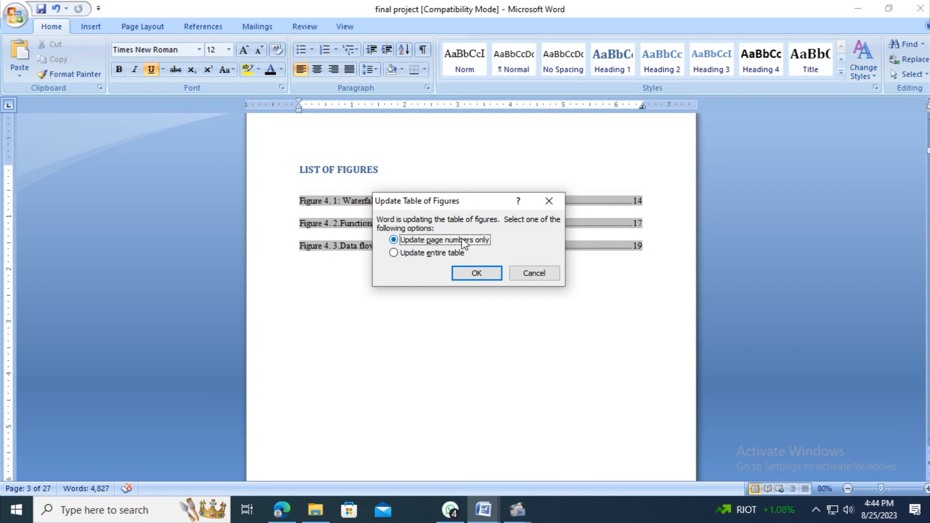
- Update the entire table under LIST OF FIGURES and review its figure entries
{"action": "left_click", "coordinate": [428, 254]}
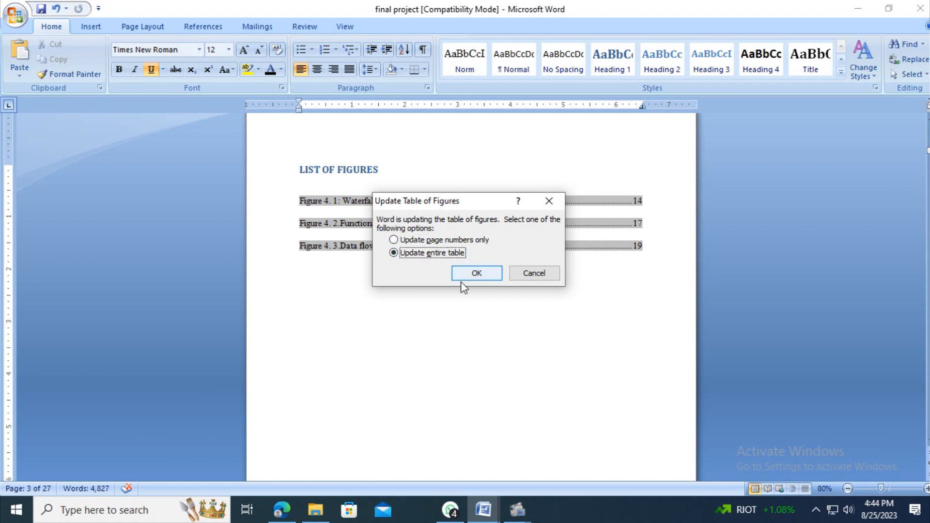
{"action": "left_click", "coordinate": [474, 274]}
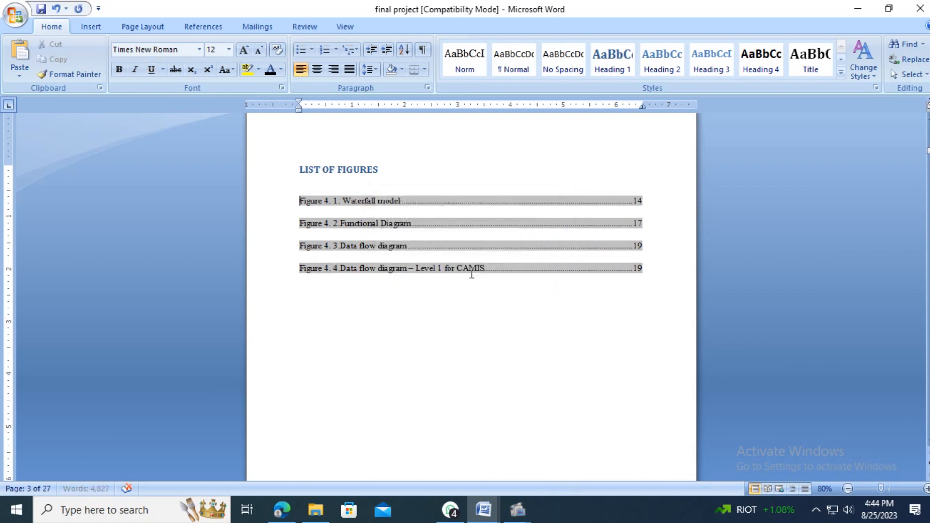
{"action": "left_click_drag", "start_coordinate": [643, 279], "coordinate": [317, 274]}
{"action": "left_click_drag", "start_coordinate": [299, 199], "coordinate": [644, 248]}
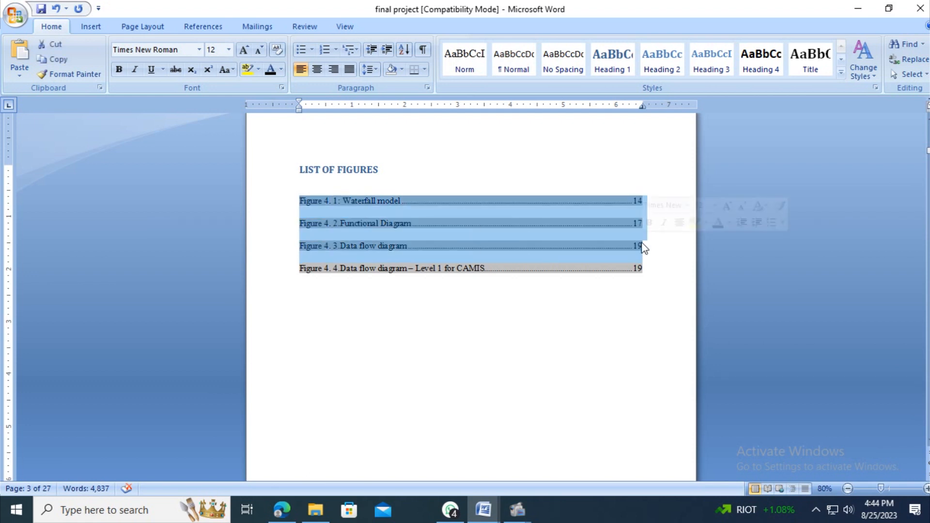
{"action": "left_click", "coordinate": [655, 270]}
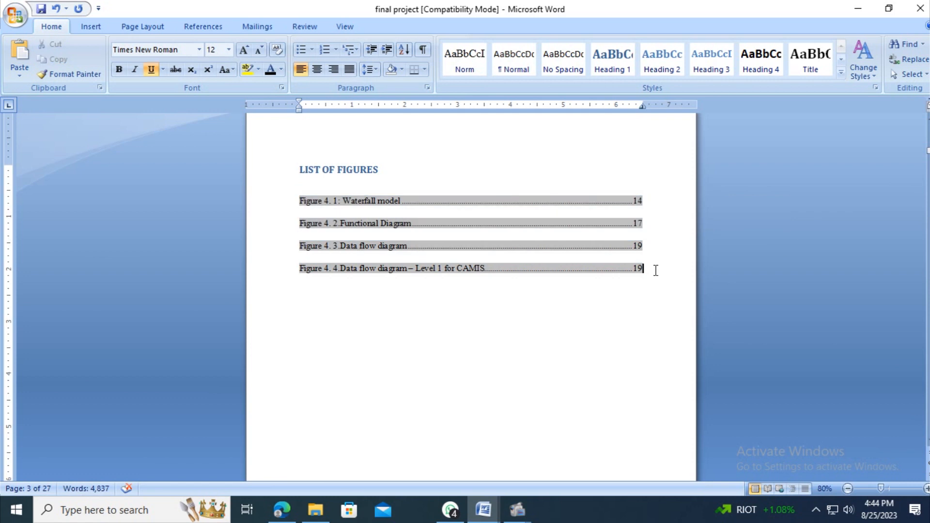
{"action": "left_click_drag", "start_coordinate": [655, 270], "coordinate": [301, 204]}
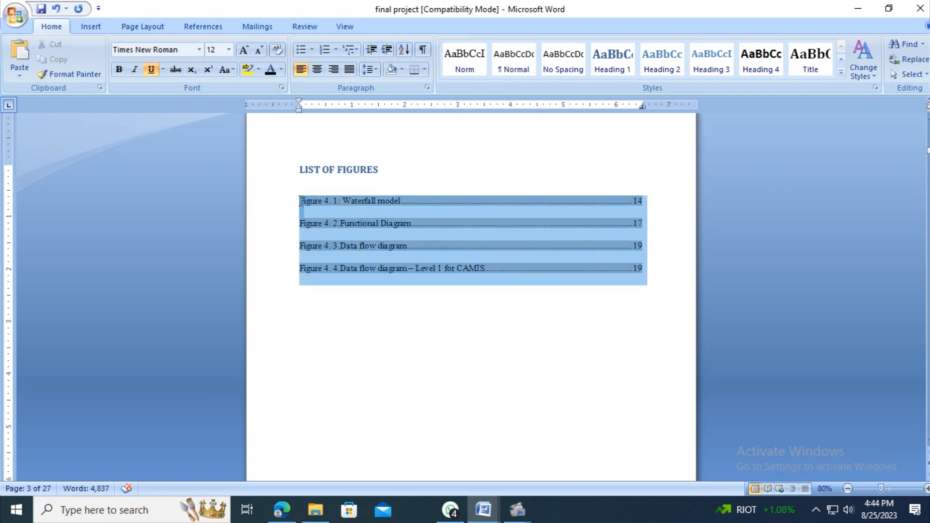
{"action": "left_click", "coordinate": [300, 200]}
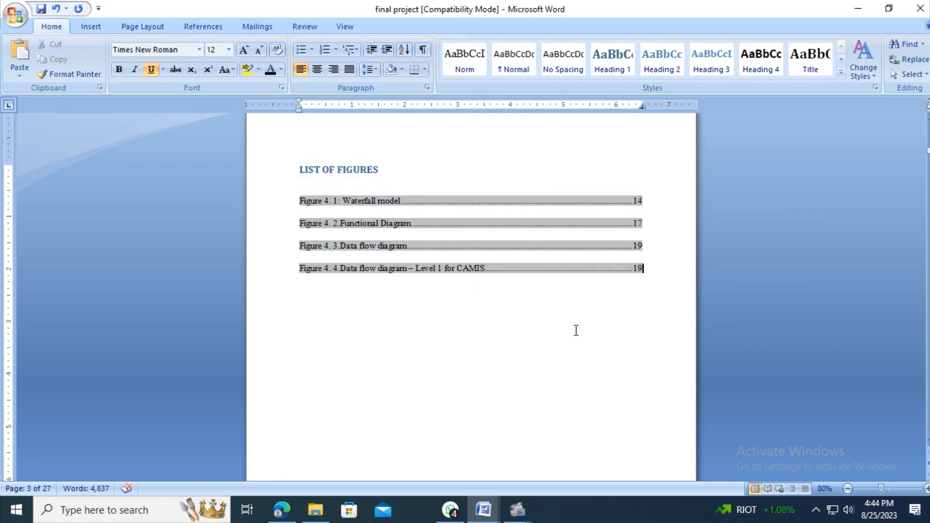
- Save the report and check the page numbers of the entries under LIST OF FIGURES
{"action": "left_click", "coordinate": [40, 9]}
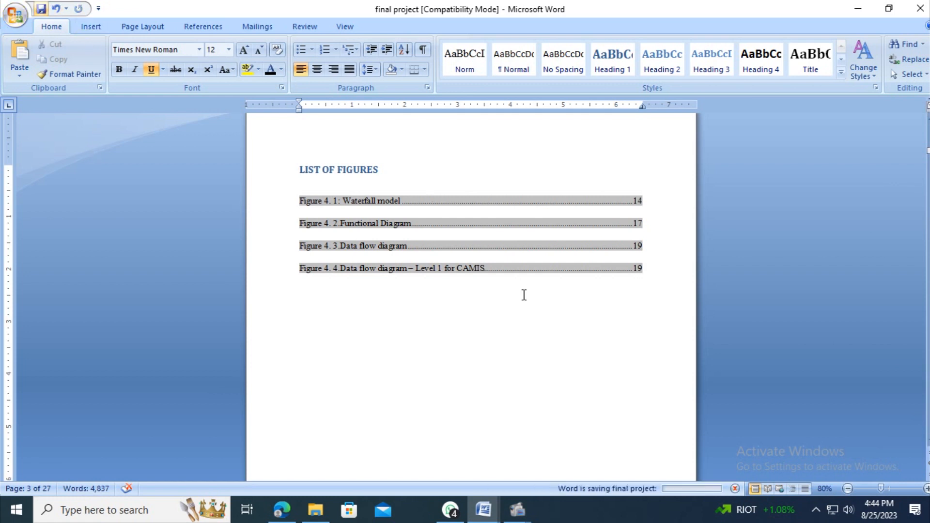
{"action": "scroll", "coordinate": [524, 295], "scroll_direction": "up", "scroll_amount": 10}
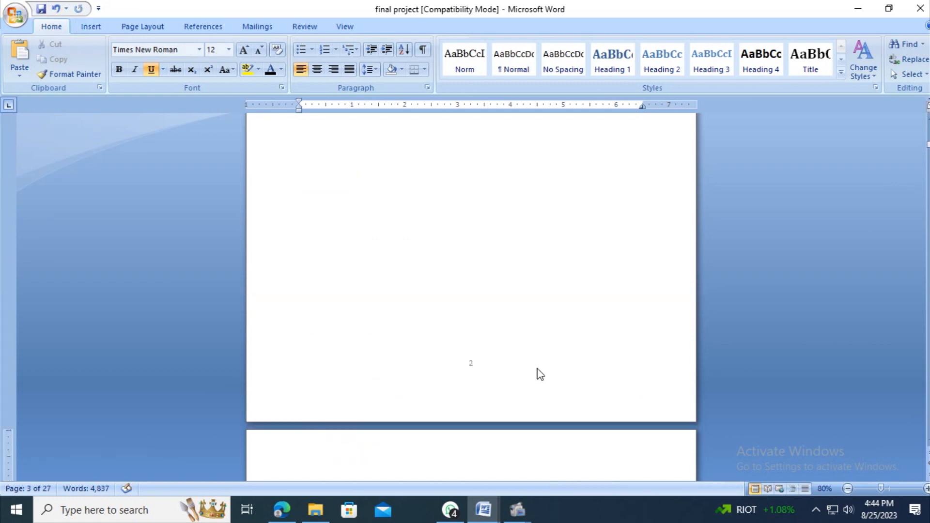
{"action": "scroll", "coordinate": [532, 304], "scroll_direction": "down", "scroll_amount": 15}
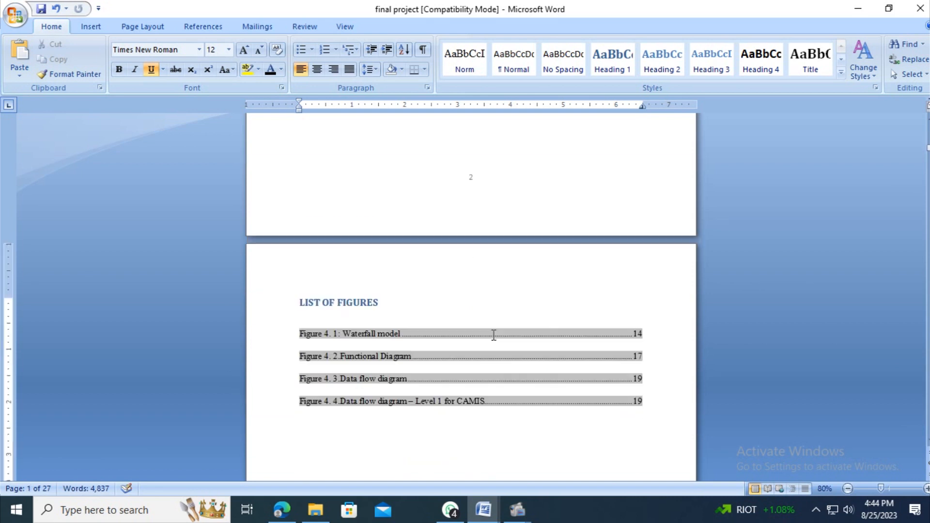
{"action": "left_click", "coordinate": [650, 191]}
{"action": "left_click", "coordinate": [652, 203]}
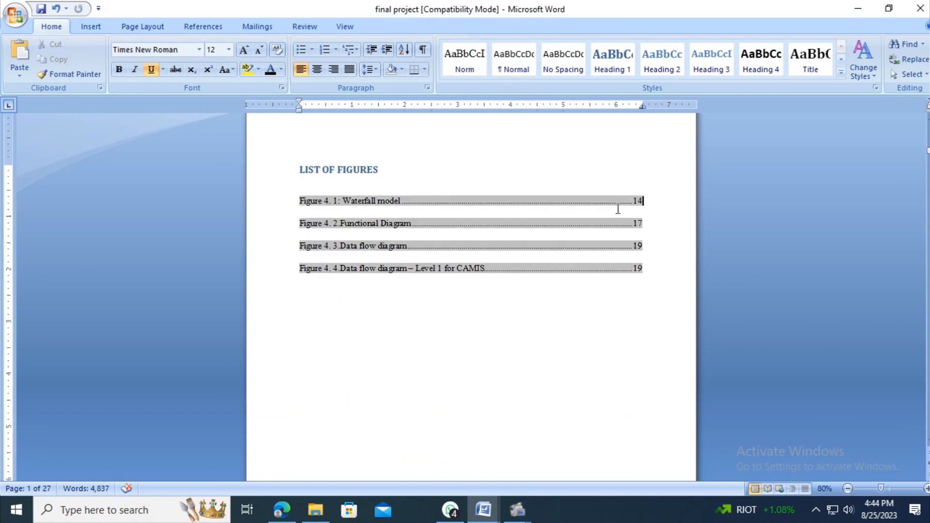
{"action": "left_click", "coordinate": [645, 269]}
{"action": "left_click_drag", "start_coordinate": [645, 202], "coordinate": [636, 203]}
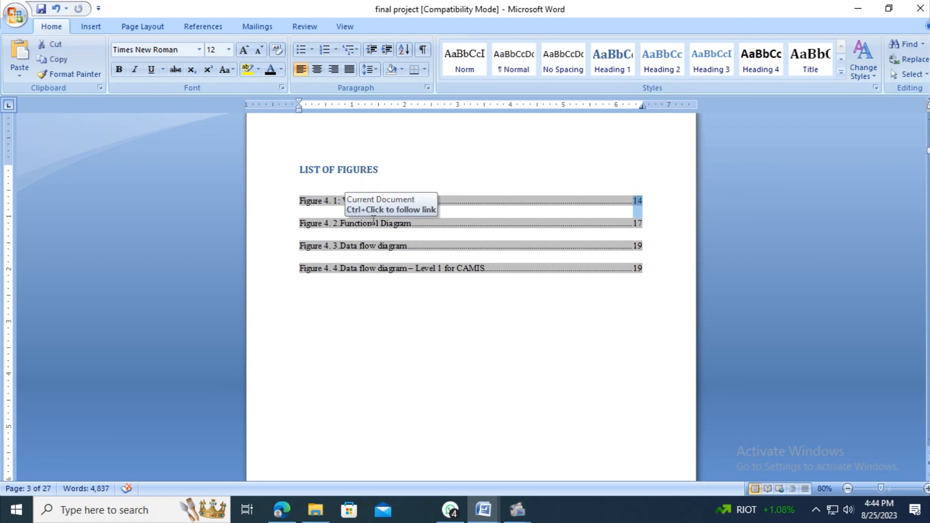
{"action": "left_click", "coordinate": [406, 223]}
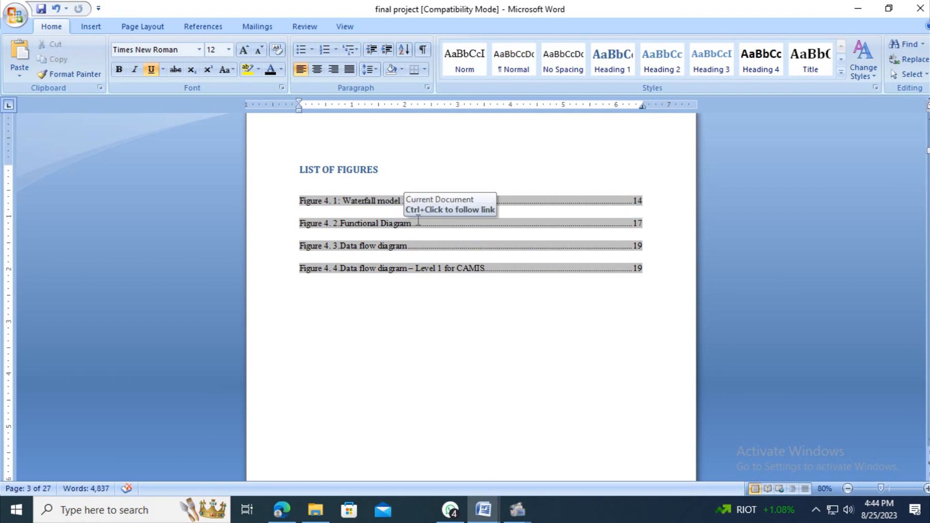
{"action": "double_click", "coordinate": [638, 224]}
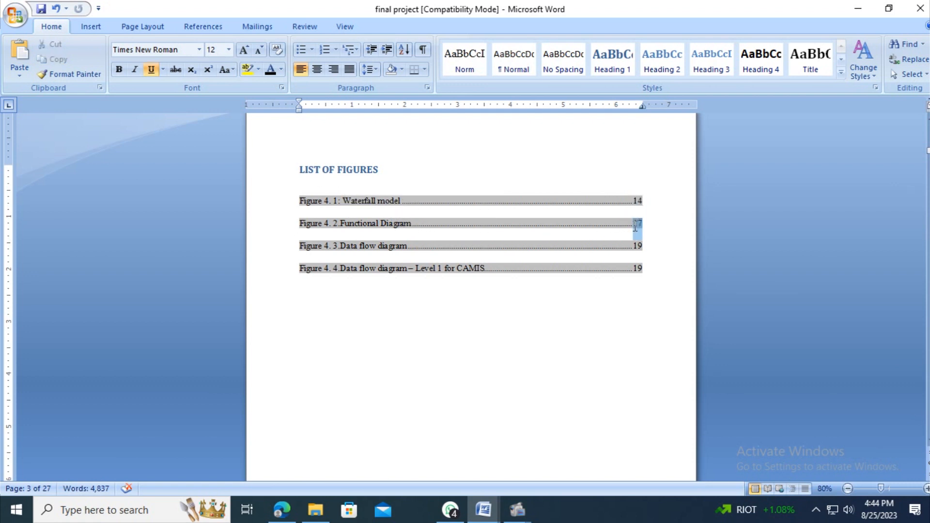
{"action": "left_click", "coordinate": [646, 270]}
- Remove the blank lines above the TABLE OF CONTENT heading
{"action": "scroll", "coordinate": [448, 301], "scroll_direction": "up", "scroll_amount": 10}
{"action": "left_click", "coordinate": [356, 173]}
{"action": "scroll", "coordinate": [370, 201], "scroll_direction": "up", "scroll_amount": 3}
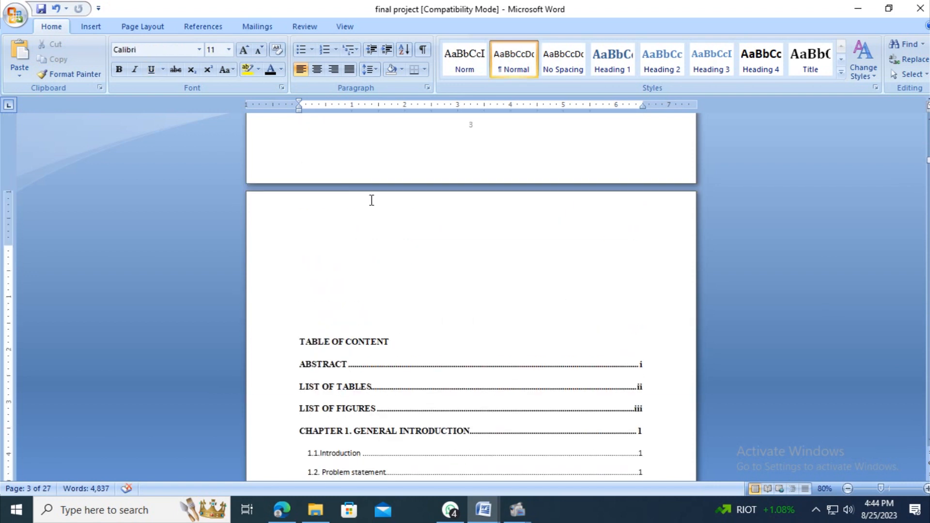
{"action": "key", "text": "Delete"}
{"action": "key", "text": "Delete"}
{"action": "key", "text": "Delete"}
{"action": "key", "text": "Delete"}
{"action": "key", "text": "Delete"}
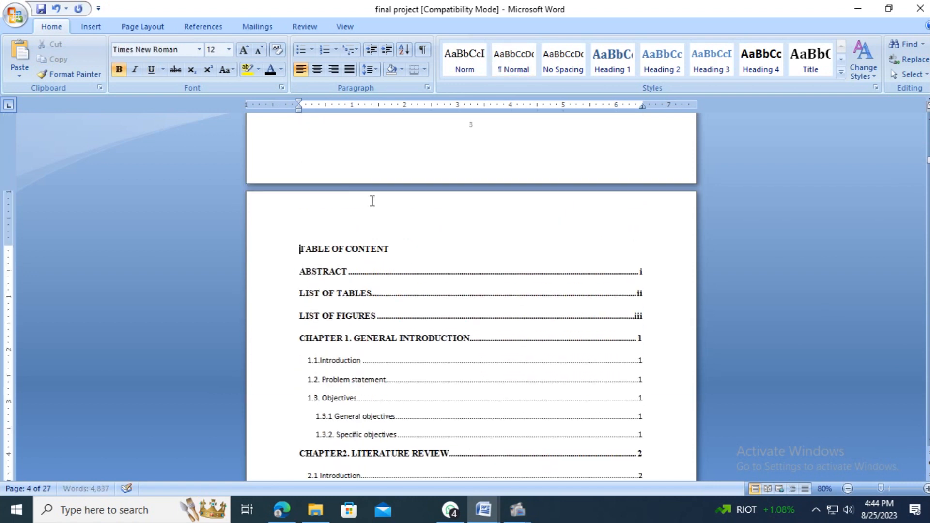
- Remove the blank line above the CHAPTER THREE heading
{"action": "scroll", "coordinate": [405, 301], "scroll_direction": "down", "scroll_amount": 10}
{"action": "scroll", "coordinate": [366, 383], "scroll_direction": "down", "scroll_amount": 15}
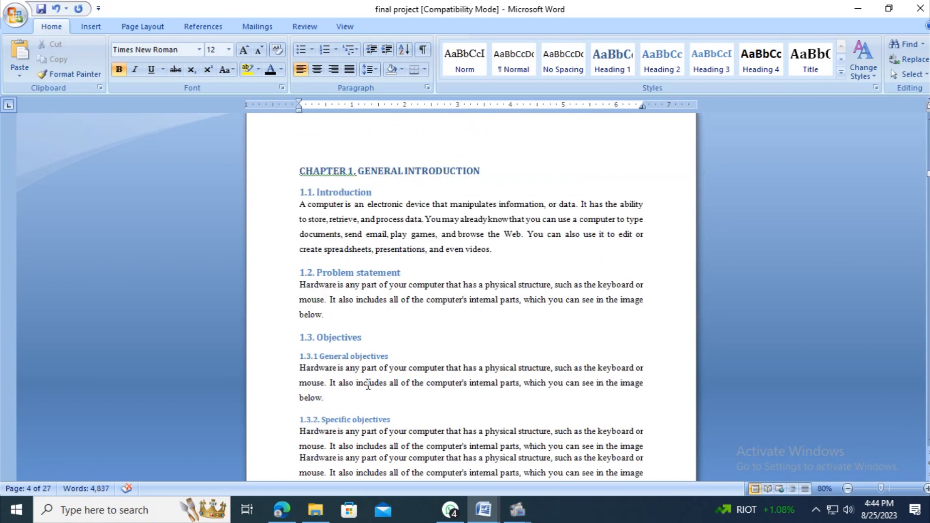
{"action": "scroll", "coordinate": [397, 317], "scroll_direction": "down", "scroll_amount": 15}
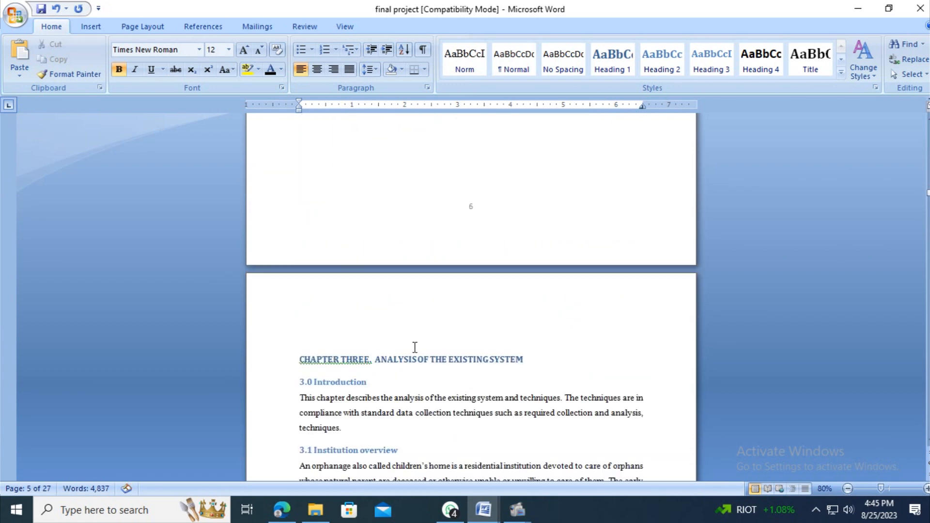
{"action": "scroll", "coordinate": [376, 214], "scroll_direction": "up", "scroll_amount": 3}
{"action": "left_click", "coordinate": [321, 218]}
{"action": "key", "text": "Delete"}
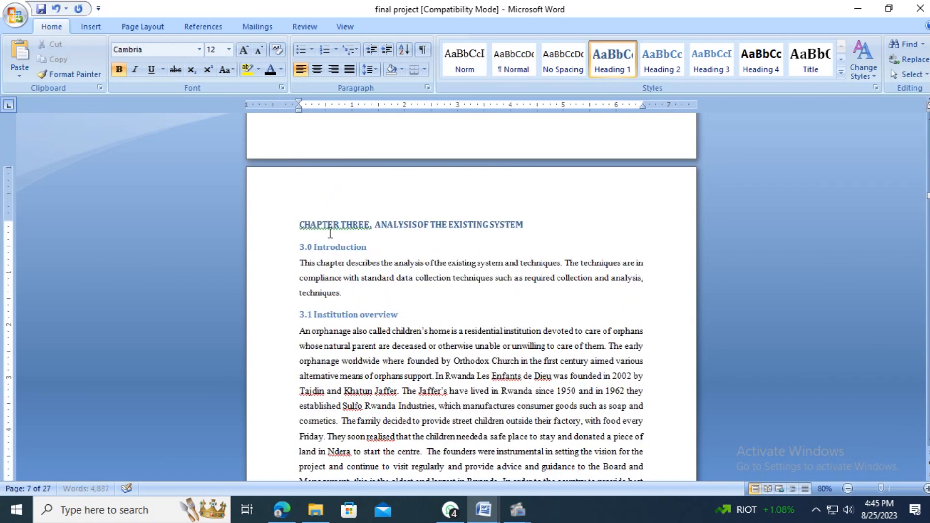
- Review the pages from chapter three onward, checking the captions of the waterfall model, functional diagram and data flow diagram
{"action": "scroll", "coordinate": [414, 315], "scroll_direction": "down", "scroll_amount": 10}
{"action": "scroll", "coordinate": [415, 318], "scroll_direction": "down", "scroll_amount": 4}
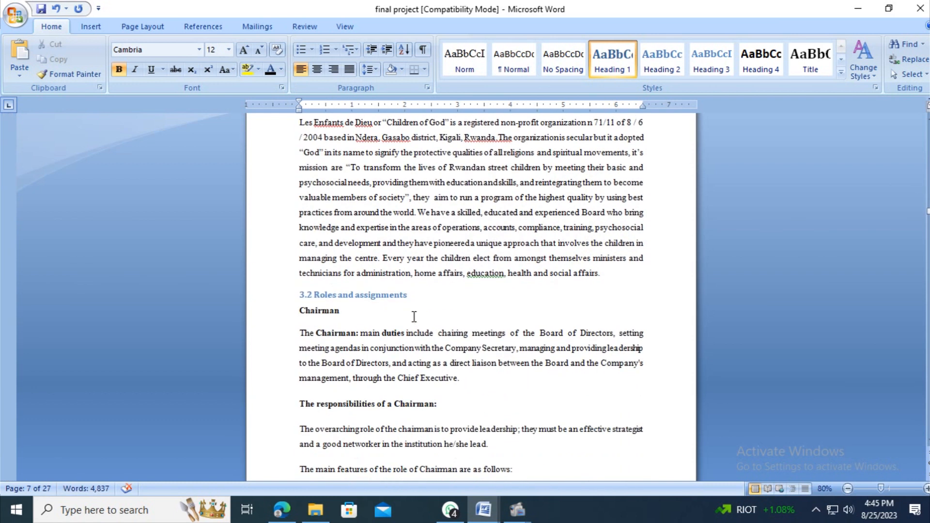
{"action": "left_click", "coordinate": [354, 310]}
{"action": "scroll", "coordinate": [382, 349], "scroll_direction": "down", "scroll_amount": 11}
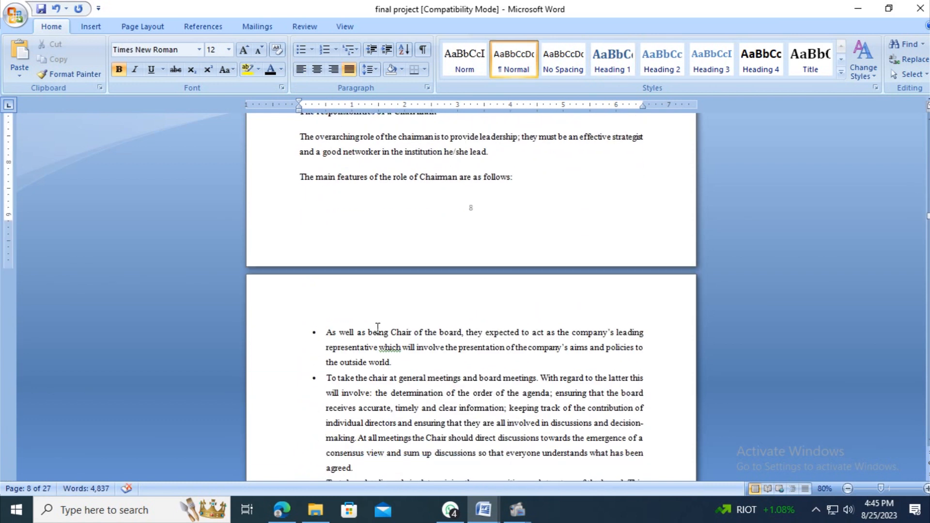
{"action": "scroll", "coordinate": [382, 350], "scroll_direction": "down", "scroll_amount": 20}
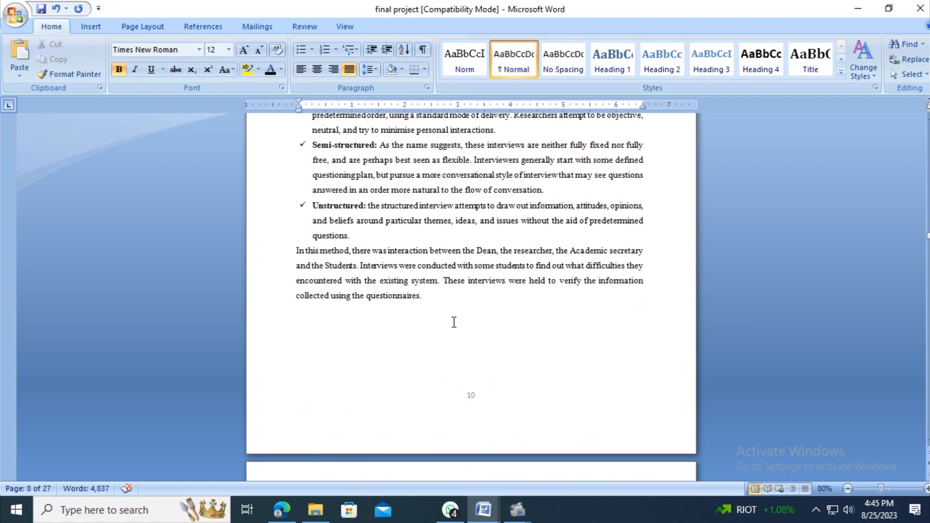
{"action": "scroll", "coordinate": [456, 325], "scroll_direction": "down", "scroll_amount": 20}
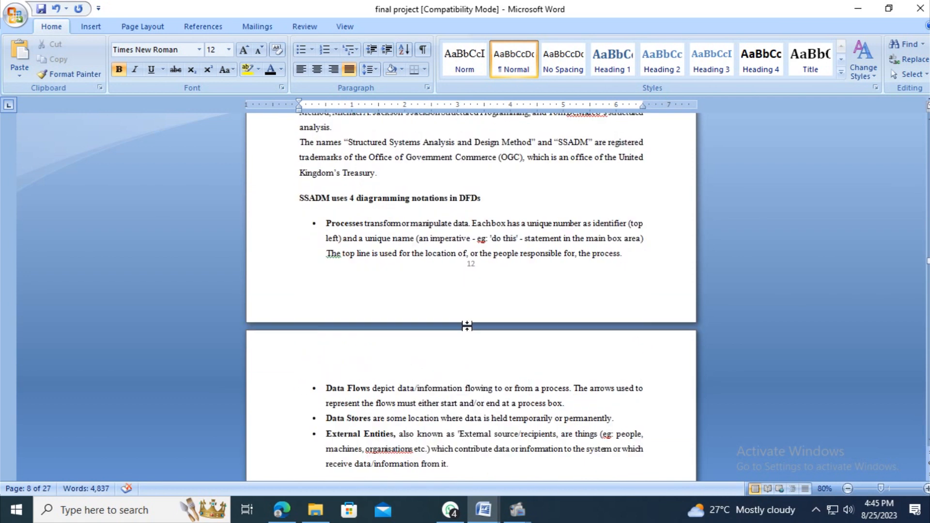
{"action": "scroll", "coordinate": [468, 328], "scroll_direction": "down", "scroll_amount": 20}
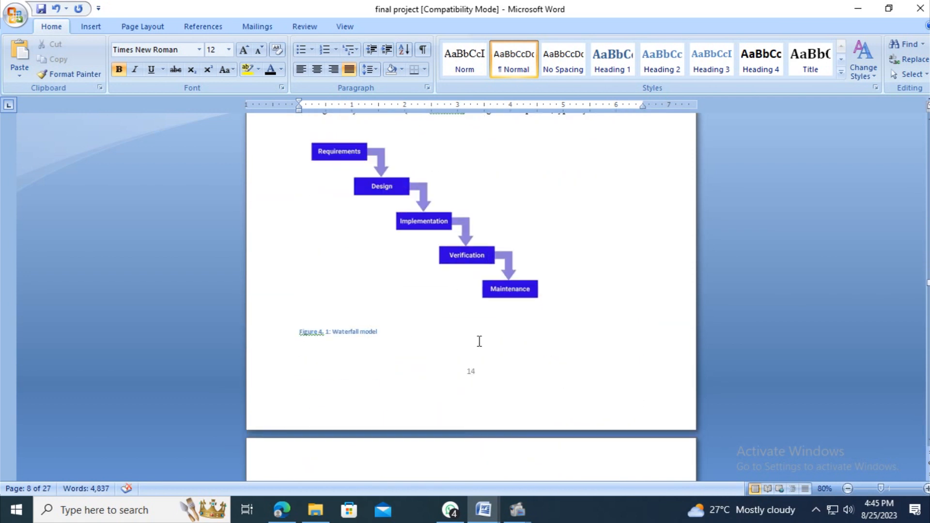
{"action": "scroll", "coordinate": [484, 347], "scroll_direction": "down", "scroll_amount": 20}
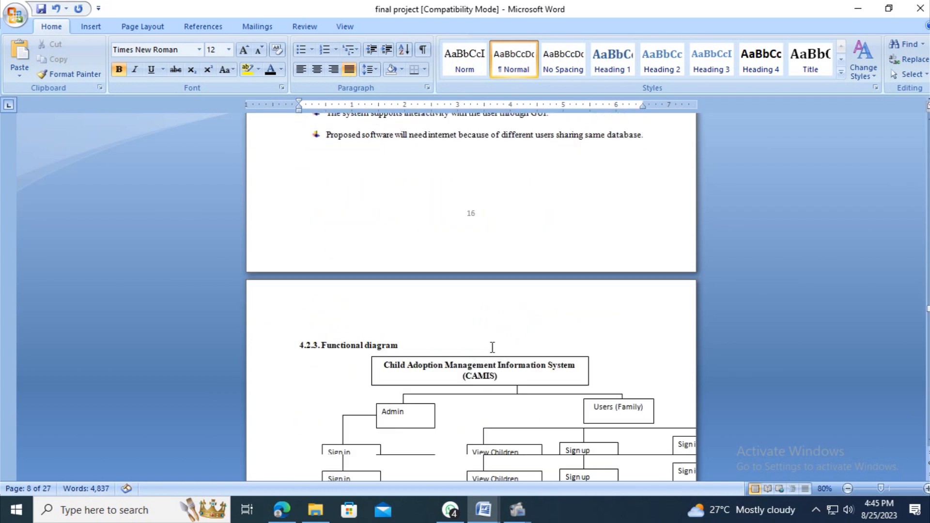
{"action": "scroll", "coordinate": [492, 348], "scroll_direction": "down", "scroll_amount": 1}
{"action": "left_click", "coordinate": [352, 209]}
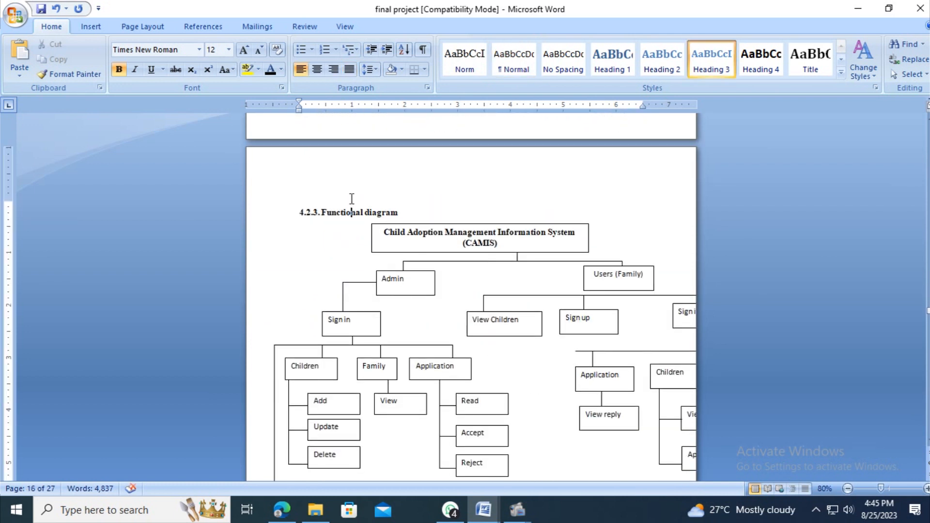
{"action": "scroll", "coordinate": [368, 223], "scroll_direction": "down", "scroll_amount": 6}
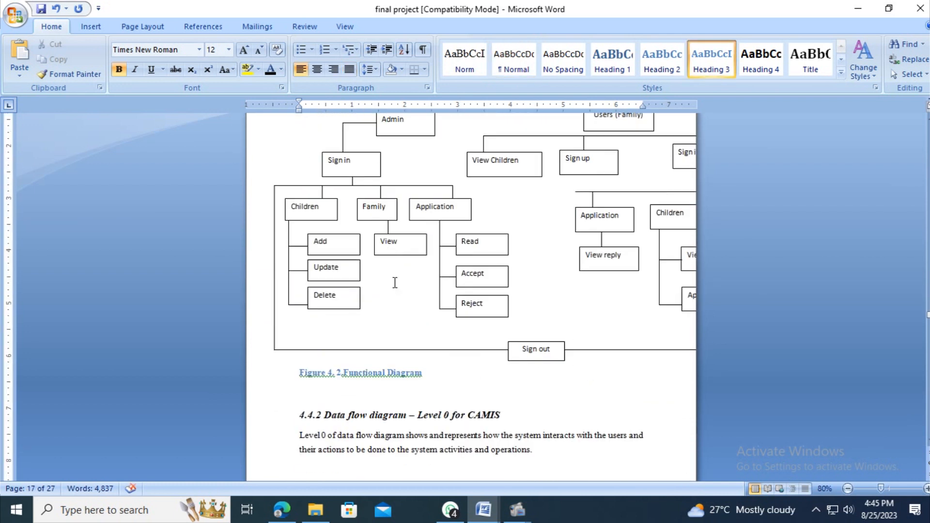
{"action": "scroll", "coordinate": [467, 338], "scroll_direction": "down", "scroll_amount": 20}
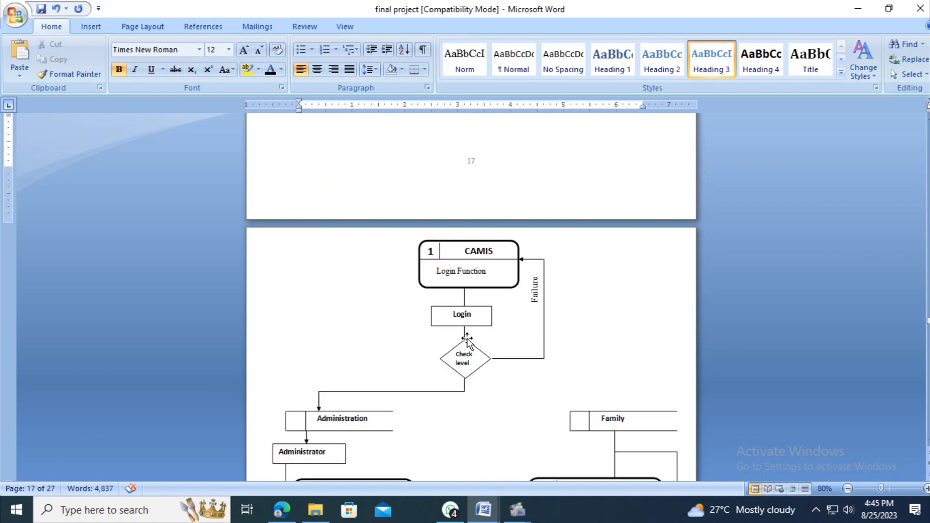
{"action": "scroll", "coordinate": [467, 338], "scroll_direction": "up", "scroll_amount": 14}
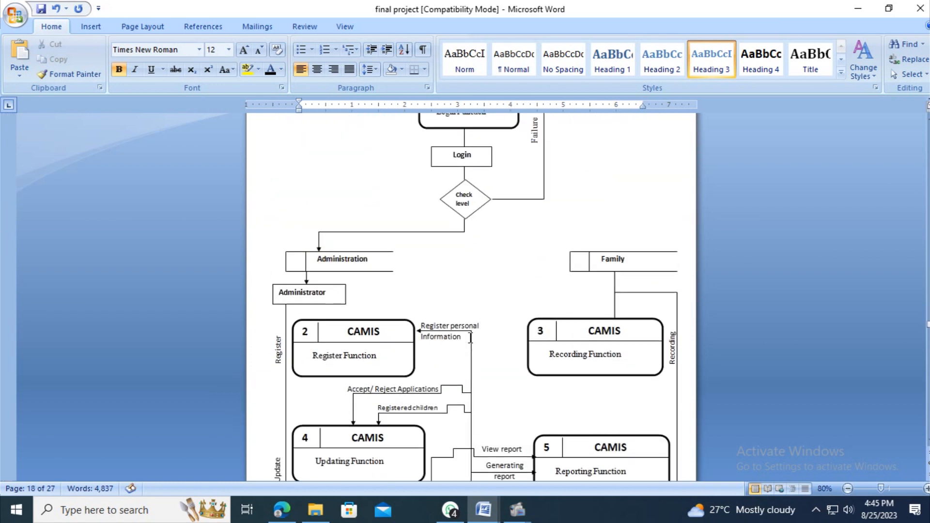
{"action": "left_click", "coordinate": [473, 236]}
{"action": "scroll", "coordinate": [444, 360], "scroll_direction": "down", "scroll_amount": 20}
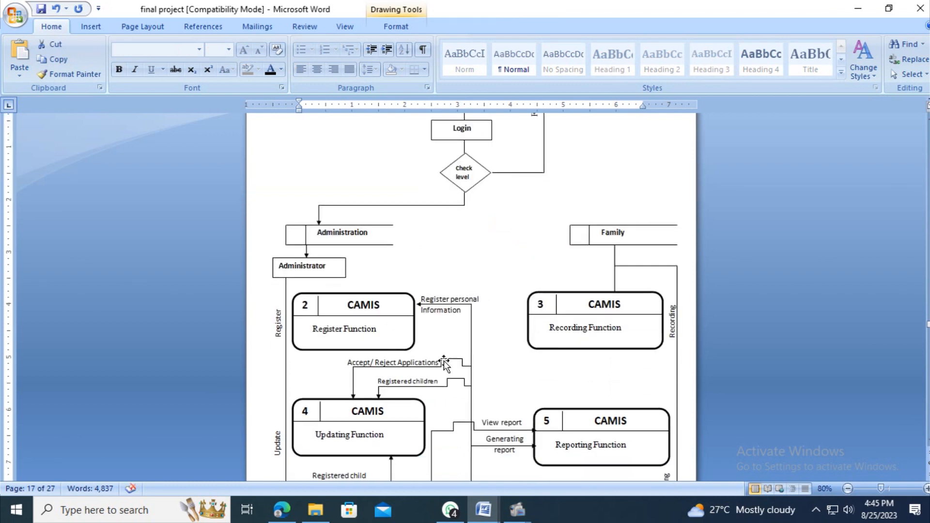
{"action": "left_click", "coordinate": [421, 205]}
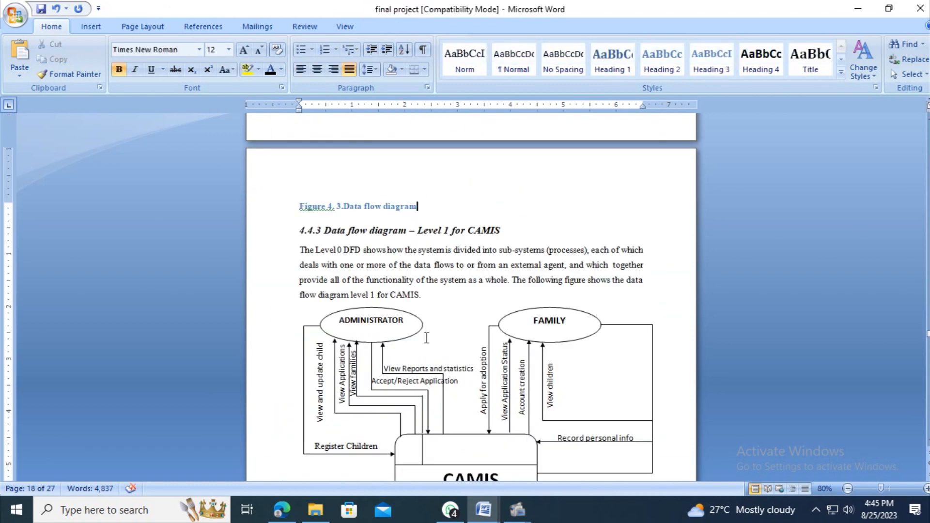
- Delete the text "Fig.Data flow Diagram L1" and the blank line above the heading 4.5 Context Diagram
{"action": "scroll", "coordinate": [426, 368], "scroll_direction": "down", "scroll_amount": 20}
{"action": "left_click", "coordinate": [359, 286]}
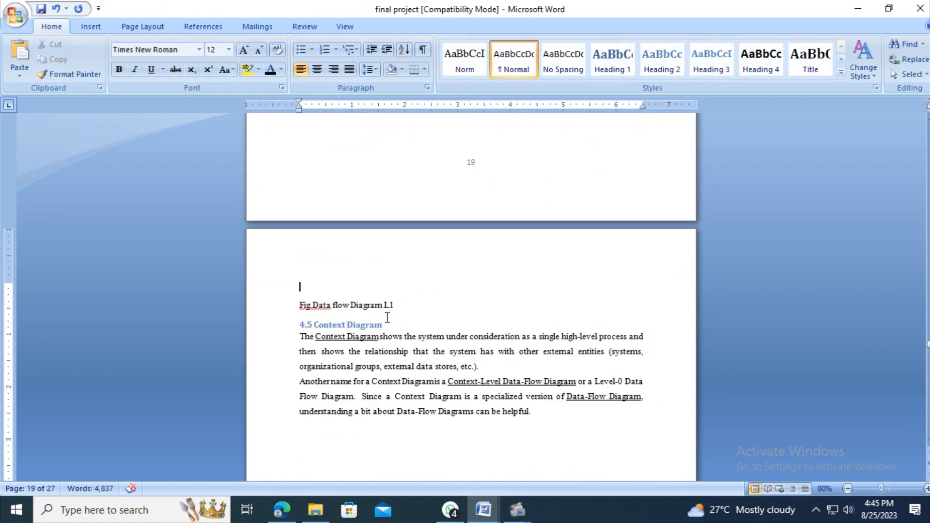
{"action": "scroll", "coordinate": [368, 290], "scroll_direction": "up", "scroll_amount": 5}
{"action": "scroll", "coordinate": [405, 340], "scroll_direction": "down", "scroll_amount": 5}
{"action": "left_click_drag", "start_coordinate": [399, 305], "coordinate": [300, 305]}
{"action": "key", "text": "Delete"}
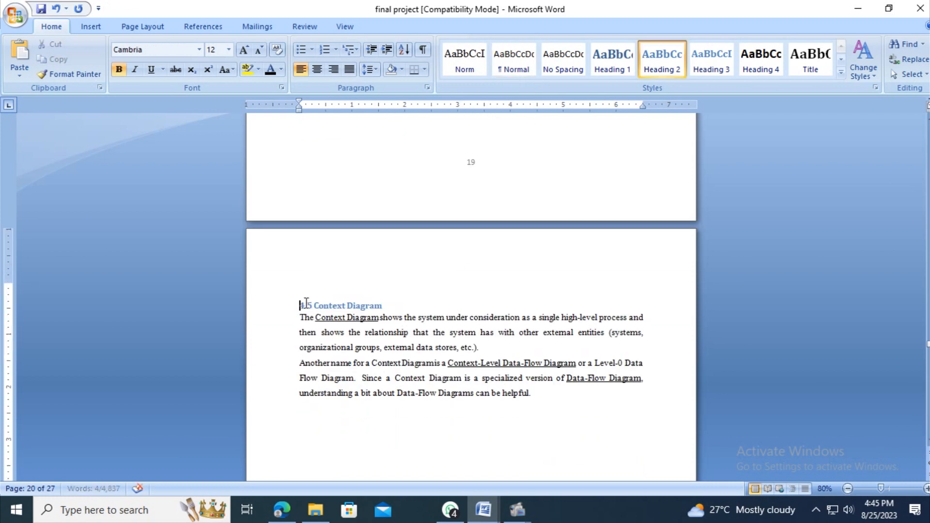
{"action": "key", "text": "BackSpace"}
- Delete the manually written caption "Figure 3: Context Diagram" below the diagram in section 4.5
{"action": "scroll", "coordinate": [380, 353], "scroll_direction": "down", "scroll_amount": 10}
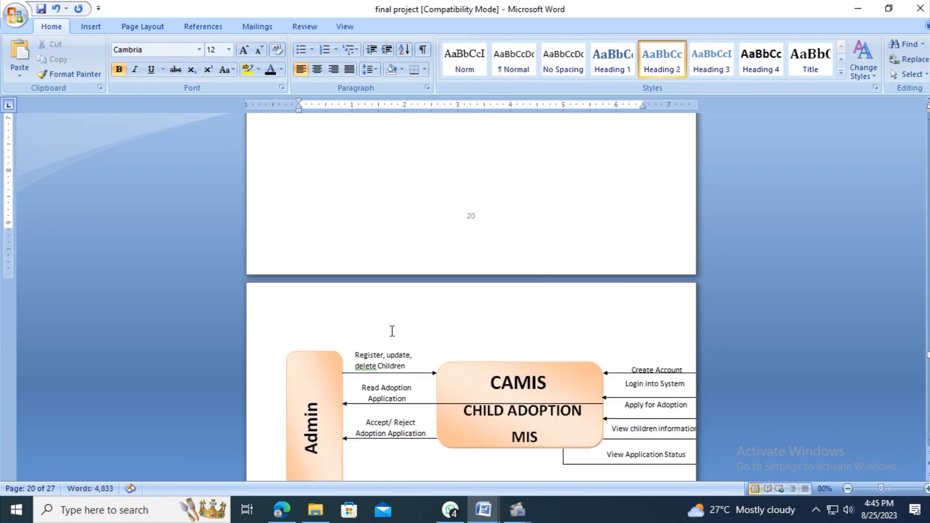
{"action": "scroll", "coordinate": [392, 331], "scroll_direction": "down", "scroll_amount": 3}
{"action": "left_click", "coordinate": [421, 265]}
{"action": "scroll", "coordinate": [403, 290], "scroll_direction": "up", "scroll_amount": 9}
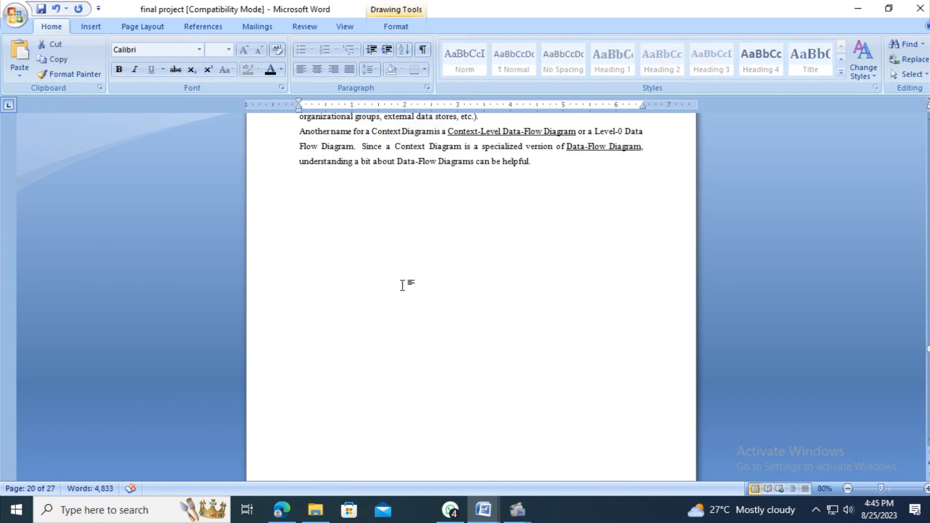
{"action": "scroll", "coordinate": [402, 285], "scroll_direction": "up", "scroll_amount": 3}
{"action": "left_click", "coordinate": [389, 260]}
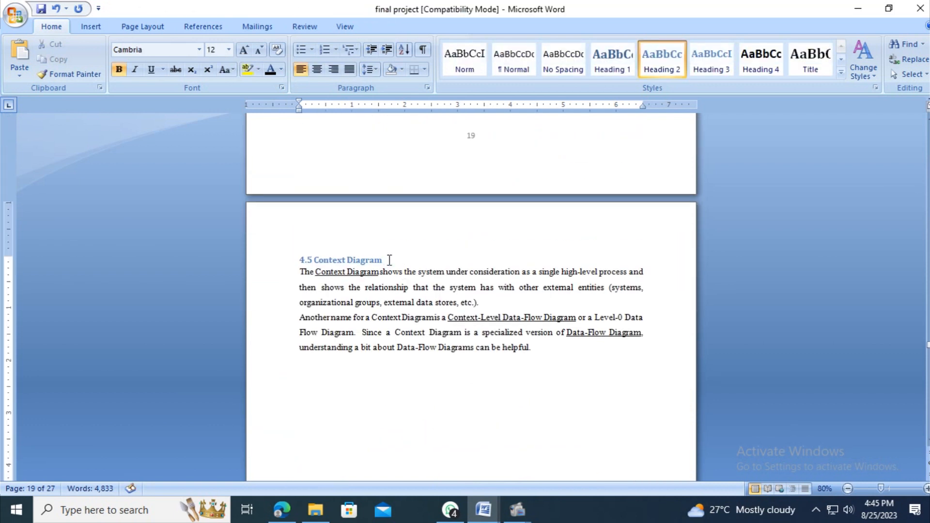
{"action": "left_click_drag", "start_coordinate": [389, 260], "coordinate": [315, 262]}
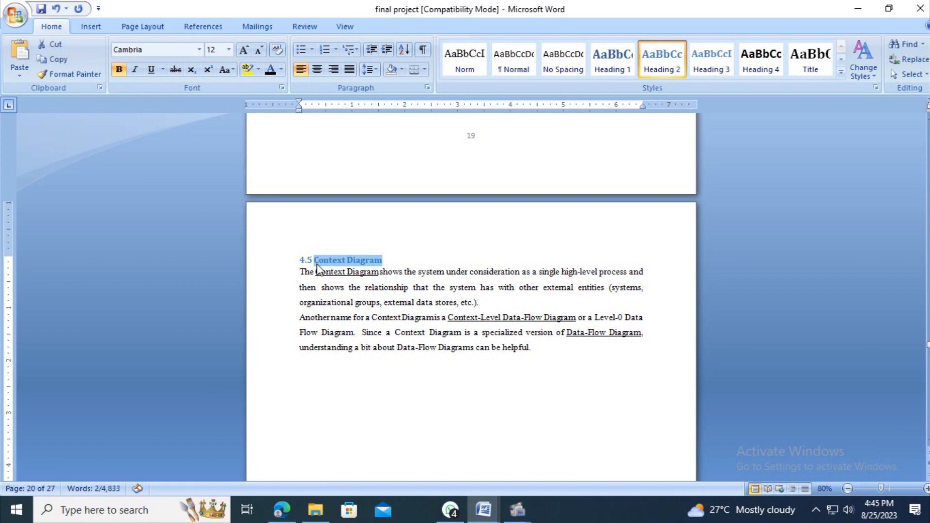
{"action": "scroll", "coordinate": [450, 367], "scroll_direction": "down", "scroll_amount": 5}
{"action": "scroll", "coordinate": [450, 367], "scroll_direction": "down", "scroll_amount": 5}
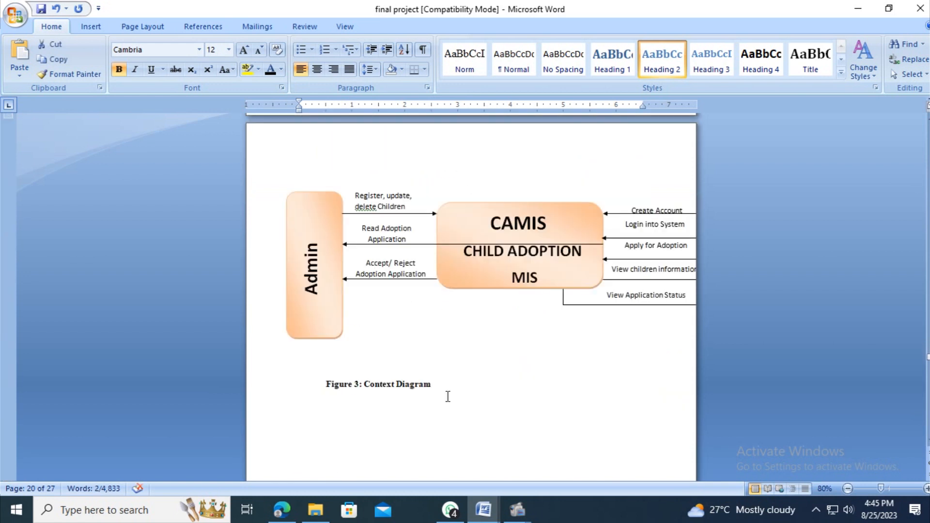
{"action": "left_click_drag", "start_coordinate": [445, 391], "coordinate": [322, 394]}
{"action": "key", "text": "Delete"}
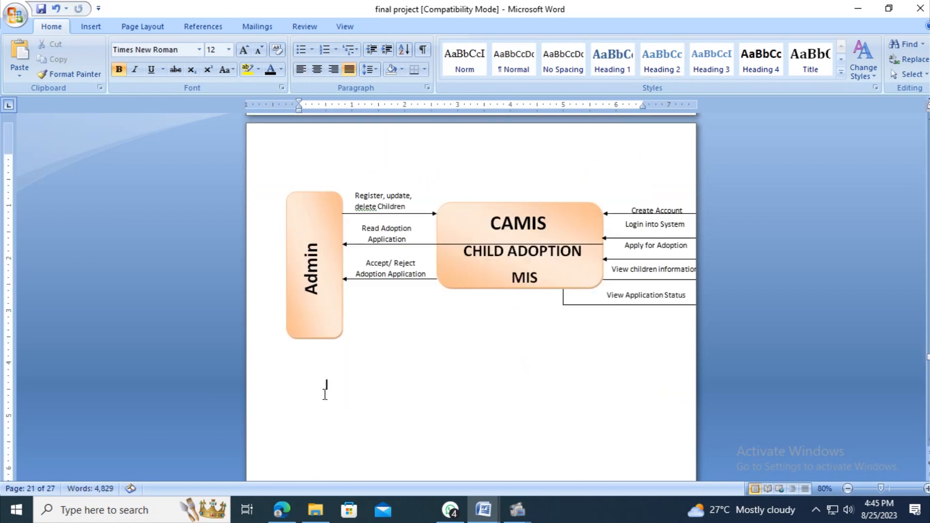
- Insert the caption "Figure 4. 5:Context Diagram" below the context diagram, using the label "Figure 4."
{"action": "left_click", "coordinate": [203, 27]}
{"action": "left_click", "coordinate": [373, 73]}
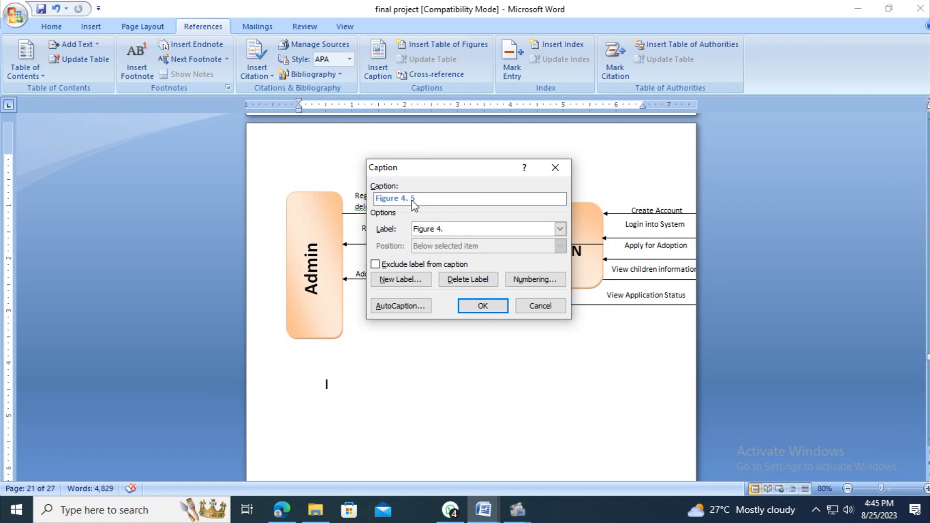
{"action": "type", "text": ":Context Diagram"}
{"action": "left_click", "coordinate": [495, 306]}
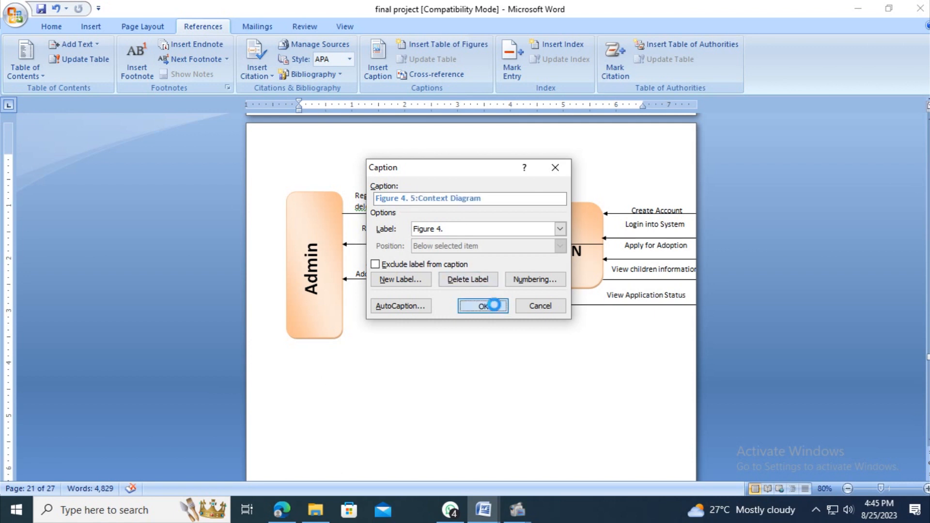
- Format the caption "Figure 4. 5:Context Diagram" below the context diagram as 12 pt Times New Roman
{"action": "triple_click", "coordinate": [422, 385]}
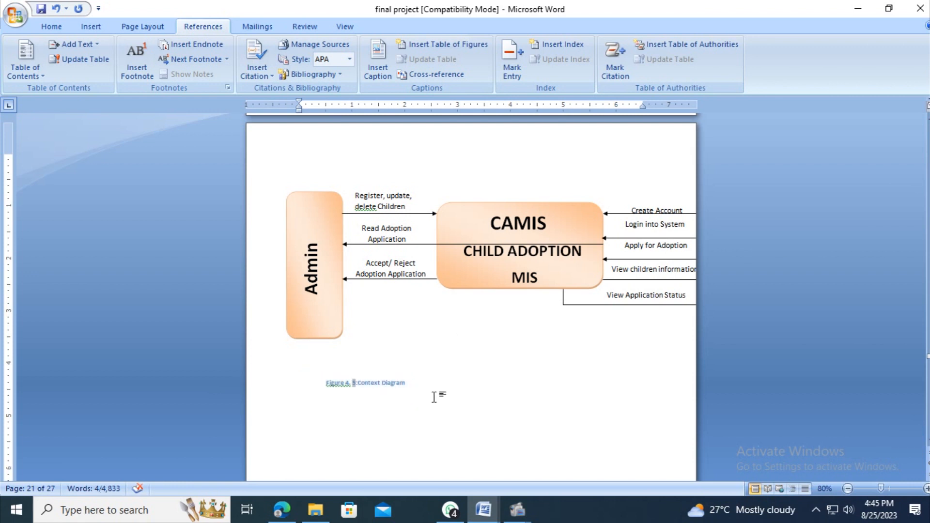
{"action": "scroll", "coordinate": [436, 394], "scroll_direction": "up", "scroll_amount": 5}
{"action": "scroll", "coordinate": [436, 398], "scroll_direction": "up", "scroll_amount": 5}
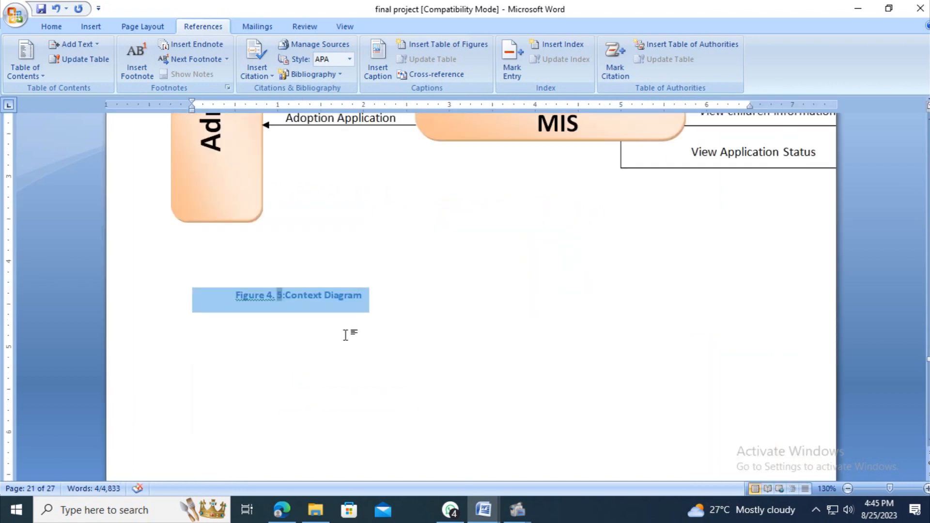
{"action": "left_click", "coordinate": [275, 295]}
{"action": "left_click_drag", "start_coordinate": [272, 295], "coordinate": [258, 303]}
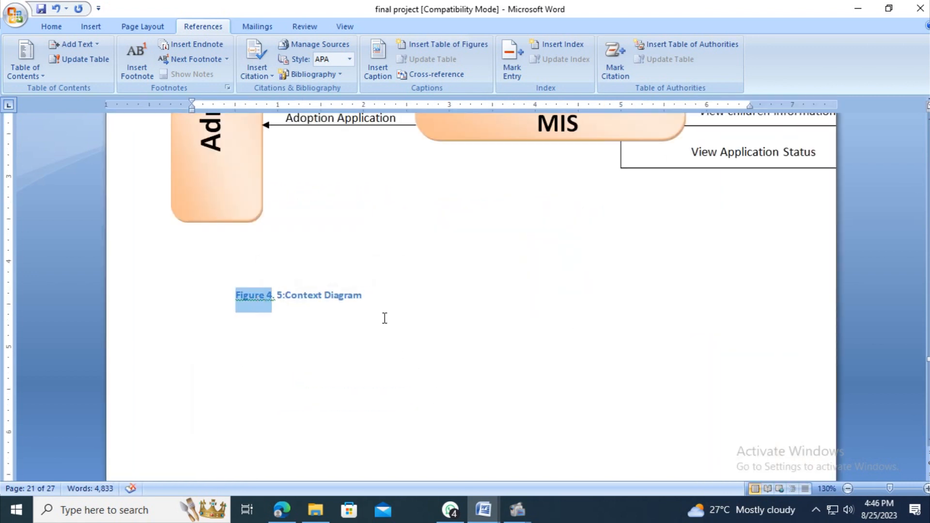
{"action": "left_click_drag", "start_coordinate": [364, 296], "coordinate": [235, 296]}
{"action": "left_click", "coordinate": [51, 26]}
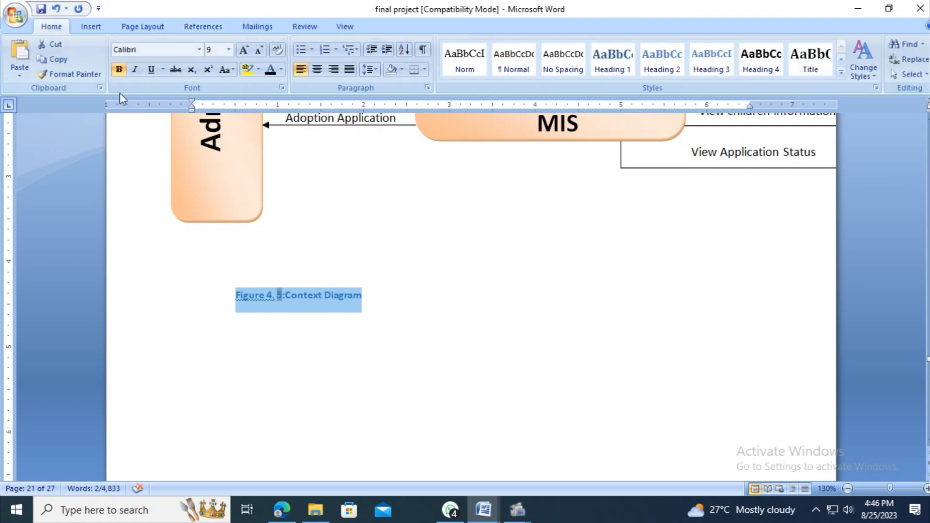
{"action": "left_click", "coordinate": [244, 52]}
{"action": "left_click", "coordinate": [244, 51]}
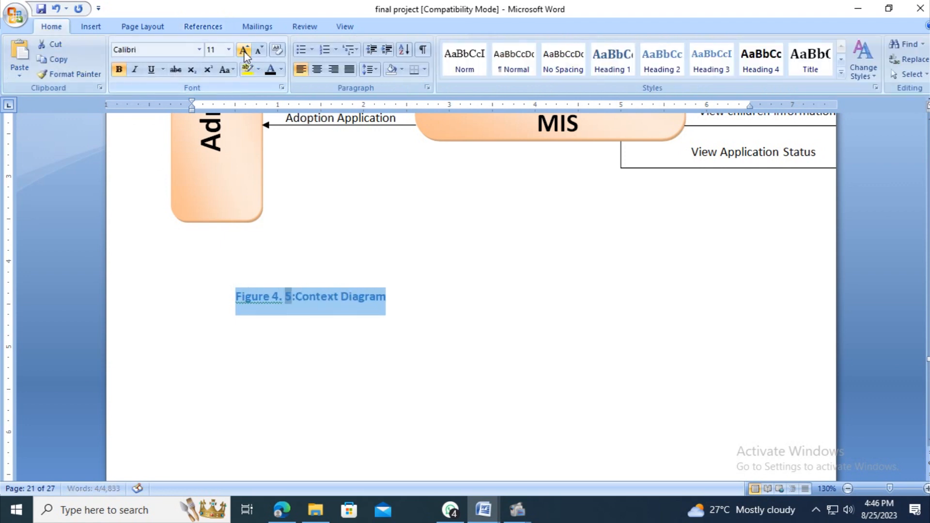
{"action": "left_click", "coordinate": [244, 52]}
{"action": "left_click", "coordinate": [182, 51]}
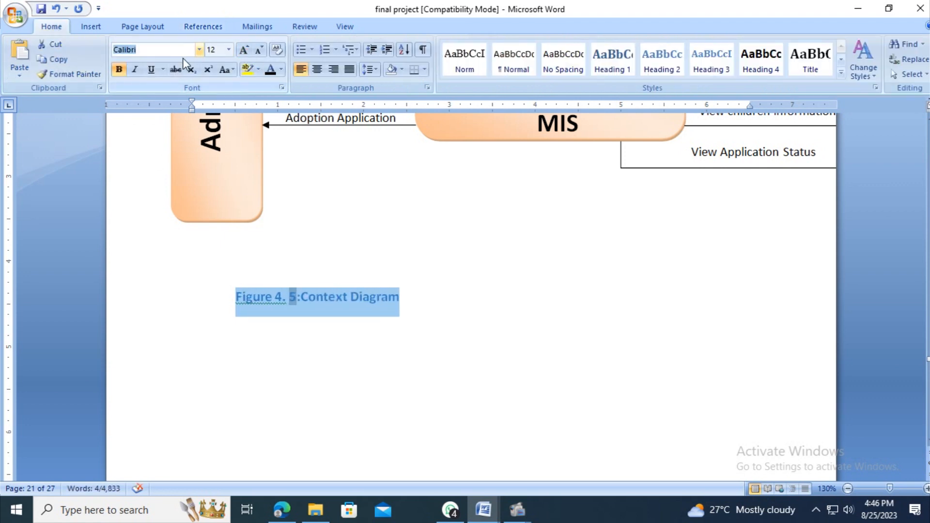
{"action": "type", "text": "Times New Roman"}
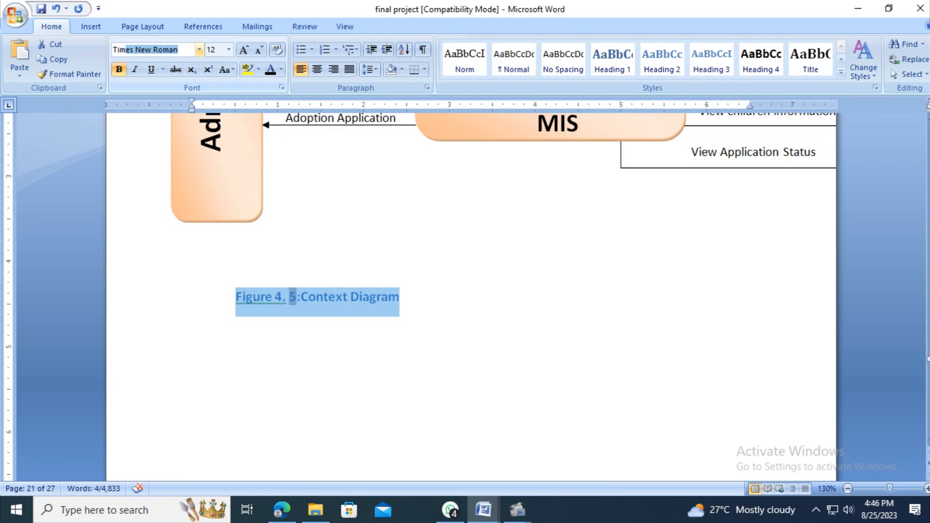
{"action": "key", "text": "Return"}
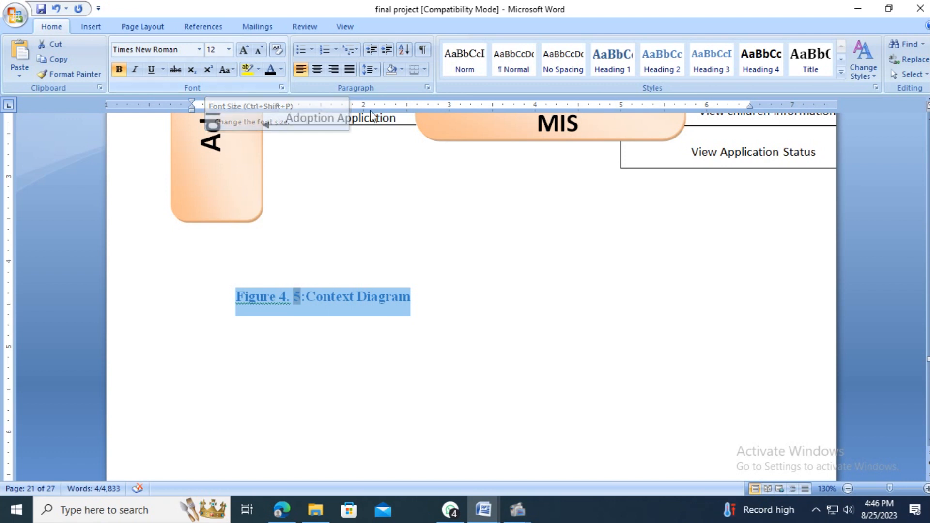
- Justify the context diagram's caption and set its line spacing to 1.5
{"action": "left_click", "coordinate": [353, 71]}
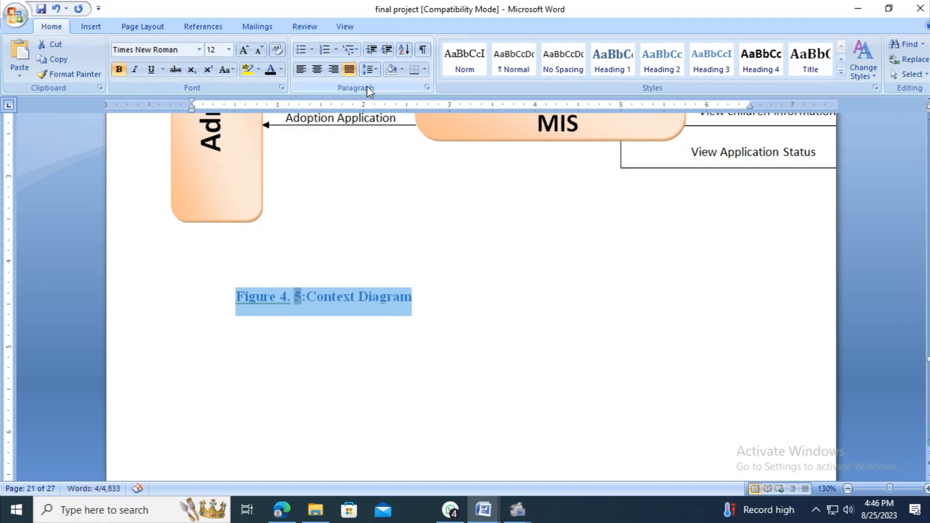
{"action": "left_click", "coordinate": [377, 68]}
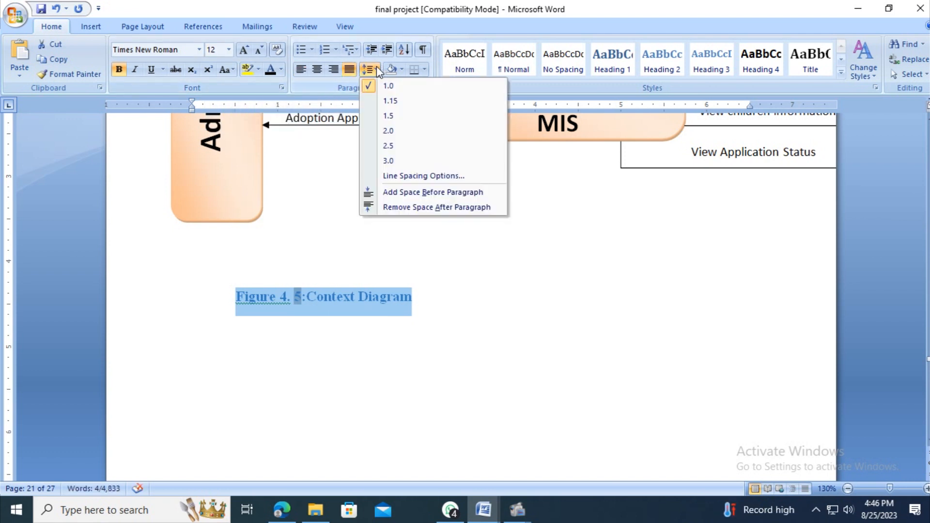
{"action": "left_click", "coordinate": [378, 116]}
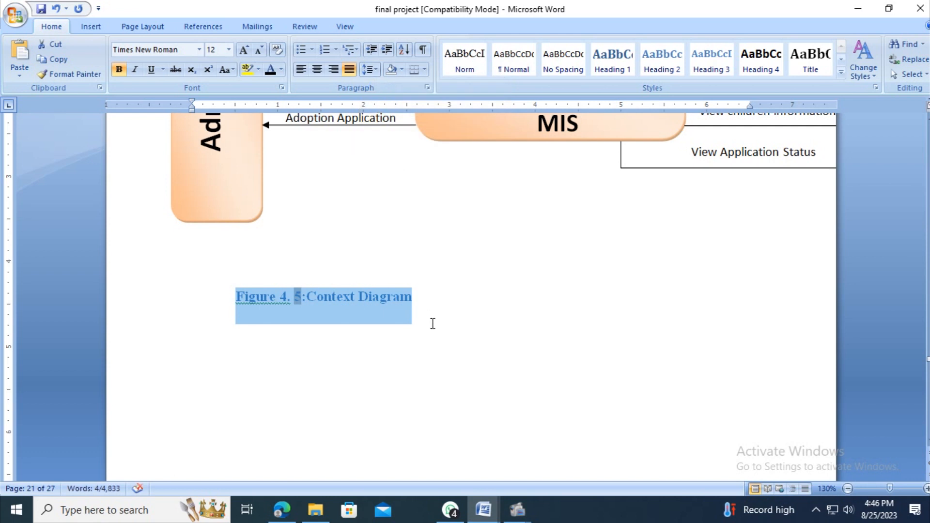
- Save the document
{"action": "scroll", "coordinate": [433, 324], "scroll_direction": "down", "scroll_amount": 2, "text": "ctrl"}
{"action": "scroll", "coordinate": [435, 313], "scroll_direction": "down", "scroll_amount": 10}
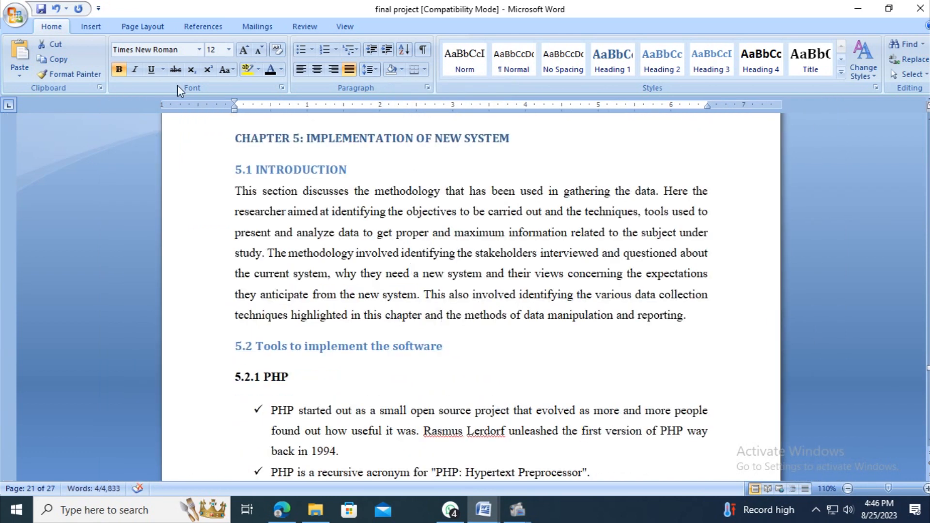
{"action": "left_click", "coordinate": [41, 9]}
- Review chapter 5 from its title and introduction down to the interface screenshots, looking for figures to caption
{"action": "left_click", "coordinate": [715, 325]}
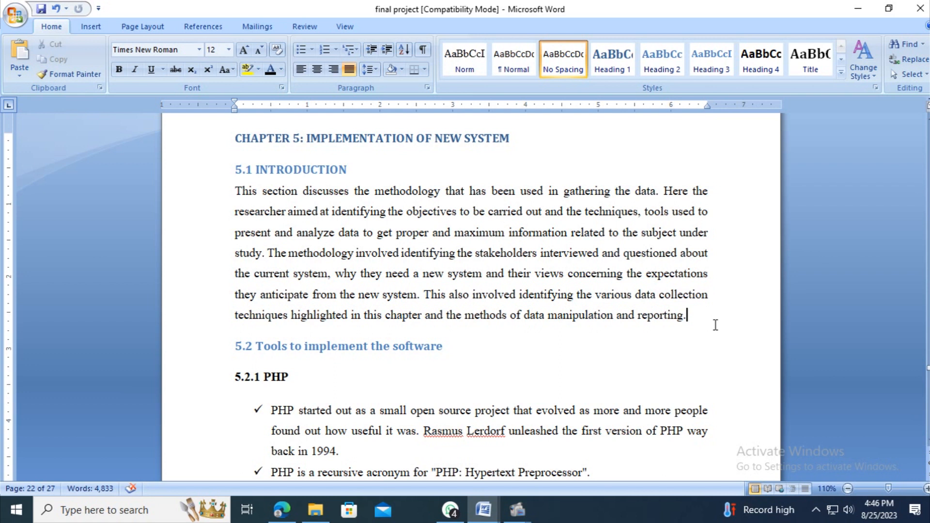
{"action": "left_click", "coordinate": [468, 371]}
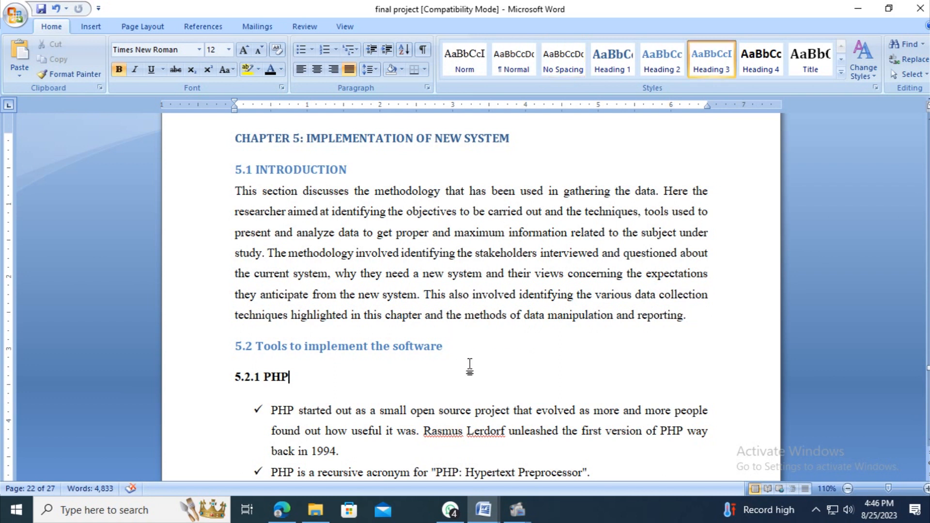
{"action": "scroll", "coordinate": [484, 373], "scroll_direction": "down", "scroll_amount": 15}
{"action": "scroll", "coordinate": [507, 374], "scroll_direction": "down", "scroll_amount": 20}
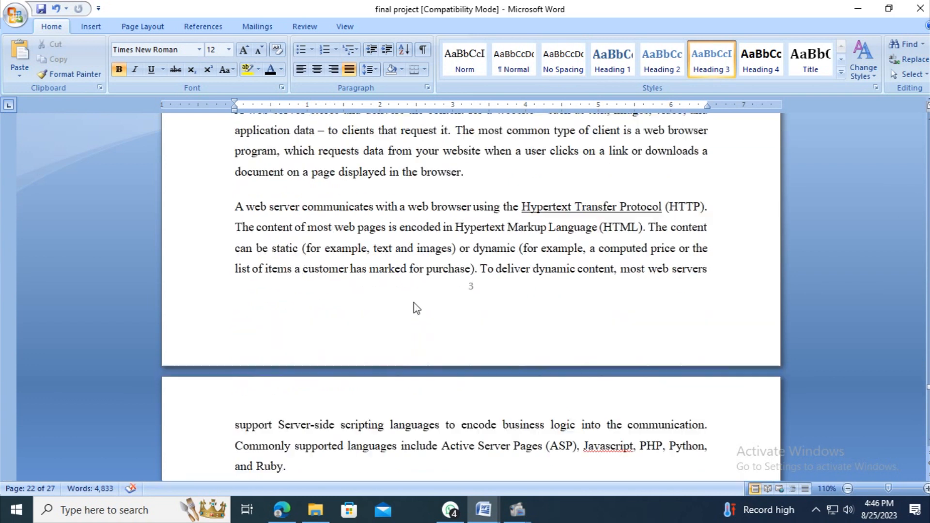
{"action": "scroll", "coordinate": [539, 330], "scroll_direction": "up", "scroll_amount": 20}
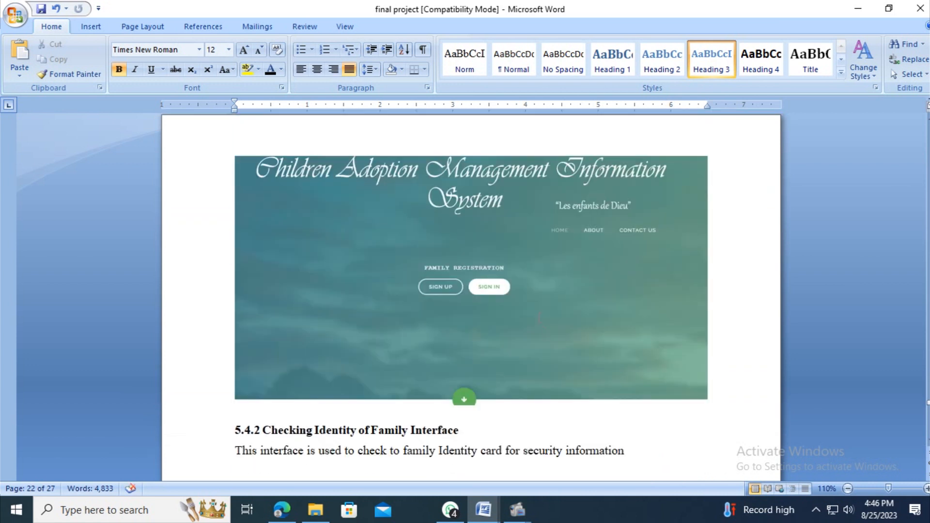
{"action": "scroll", "coordinate": [307, 218], "scroll_direction": "up", "scroll_amount": 12}
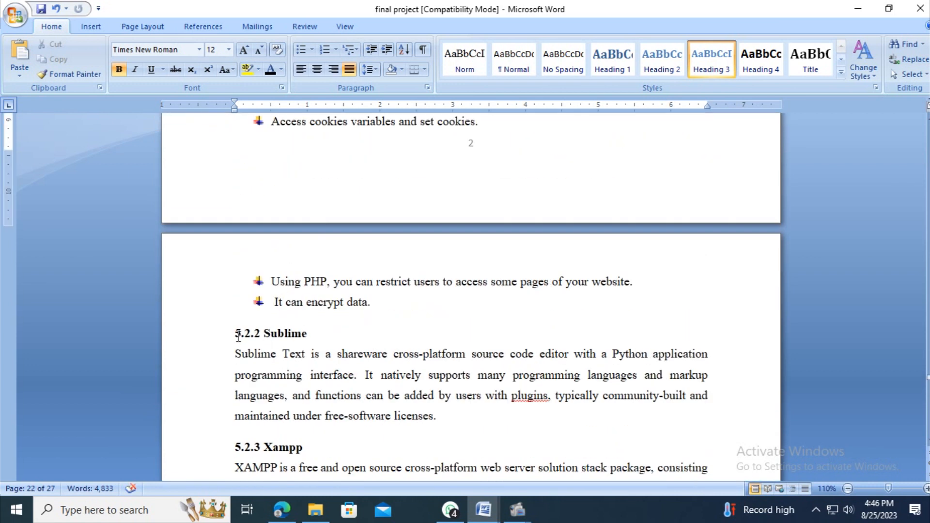
{"action": "scroll", "coordinate": [236, 334], "scroll_direction": "up", "scroll_amount": 10}
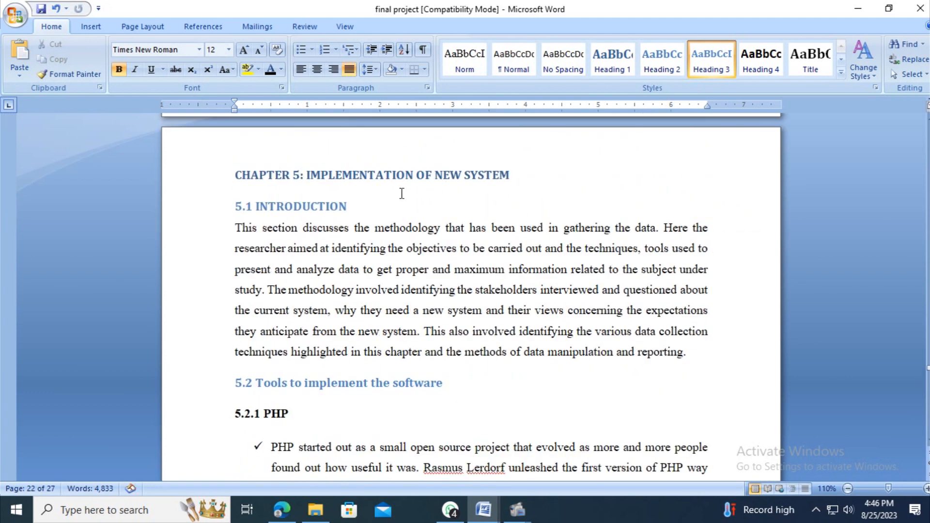
{"action": "left_click_drag", "start_coordinate": [513, 175], "coordinate": [232, 174]}
{"action": "scroll", "coordinate": [406, 285], "scroll_direction": "down", "scroll_amount": 20}
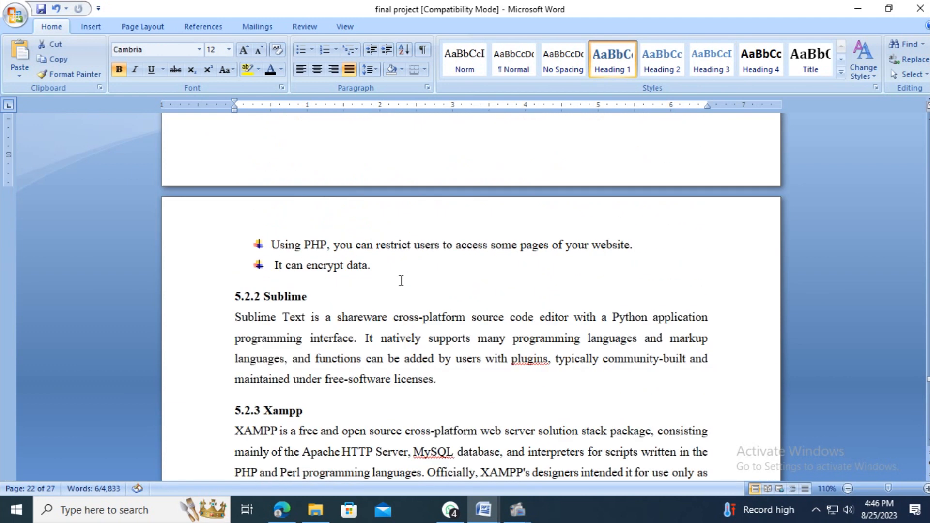
{"action": "scroll", "coordinate": [406, 285], "scroll_direction": "down", "scroll_amount": 20}
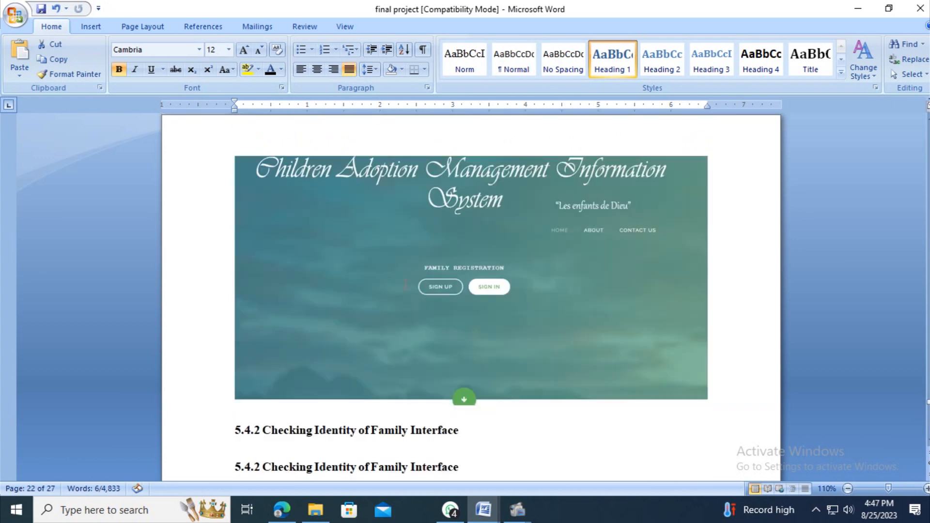
- Examine the home page screenshot together with its headings 5.3 Interfaces and 5.3.1 Home page
{"action": "left_click", "coordinate": [448, 258]}
{"action": "scroll", "coordinate": [418, 269], "scroll_direction": "up", "scroll_amount": 10}
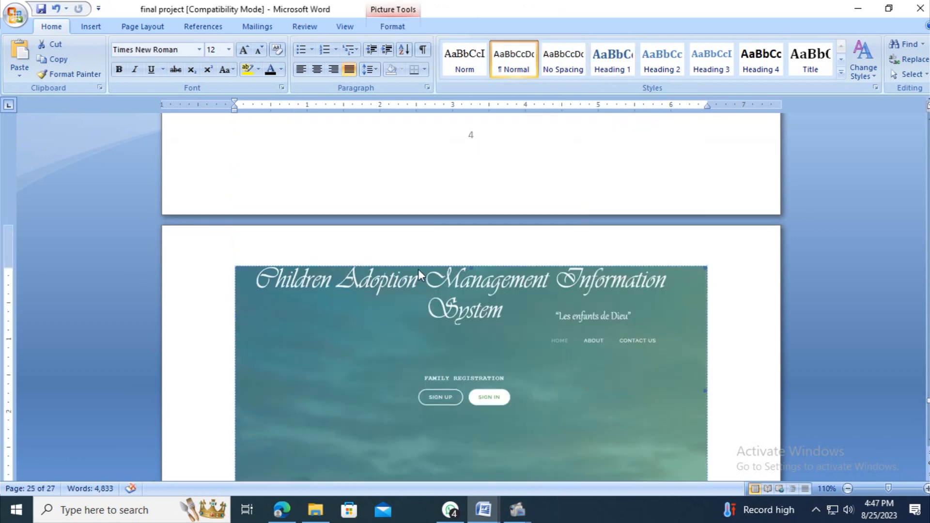
{"action": "left_click_drag", "start_coordinate": [316, 221], "coordinate": [273, 214]}
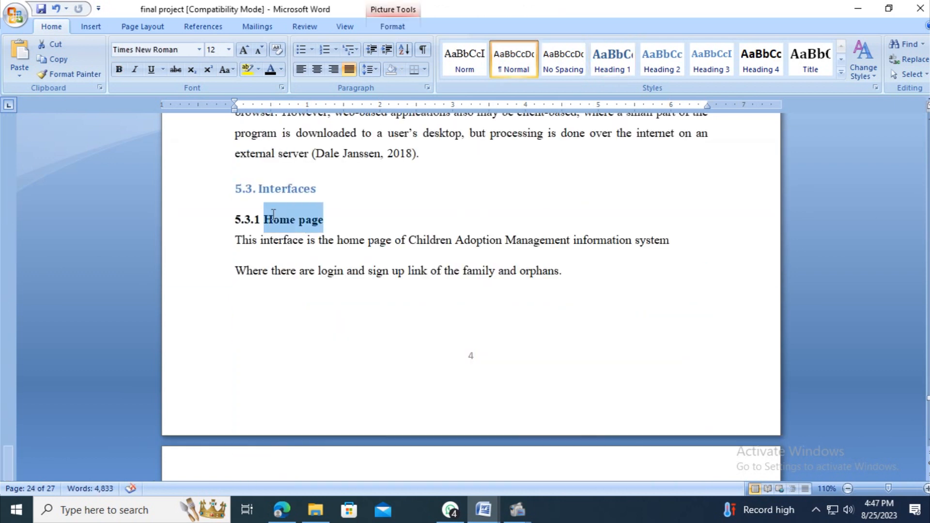
{"action": "left_click", "coordinate": [250, 189]}
{"action": "left_click_drag", "start_coordinate": [318, 189], "coordinate": [257, 194]}
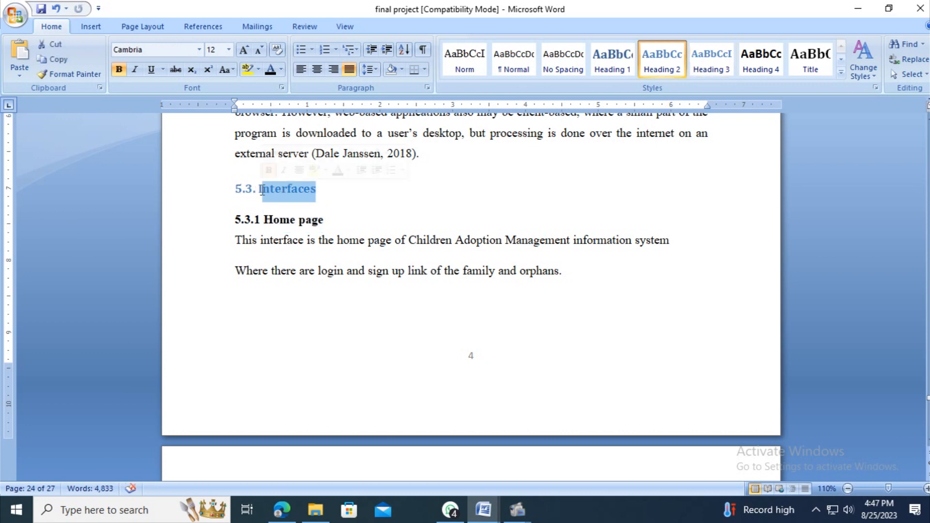
{"action": "left_click", "coordinate": [326, 220]}
{"action": "left_click_drag", "start_coordinate": [331, 224], "coordinate": [266, 219]}
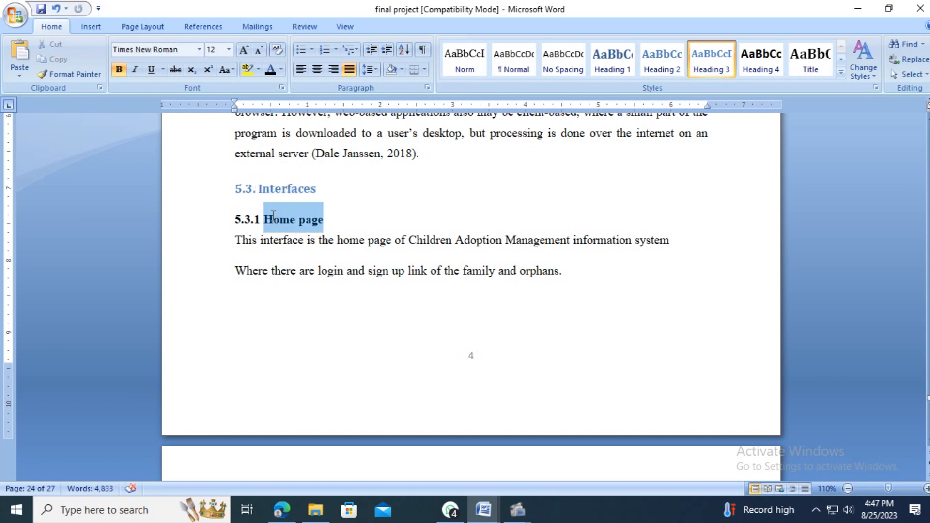
{"action": "scroll", "coordinate": [321, 247], "scroll_direction": "down", "scroll_amount": 12}
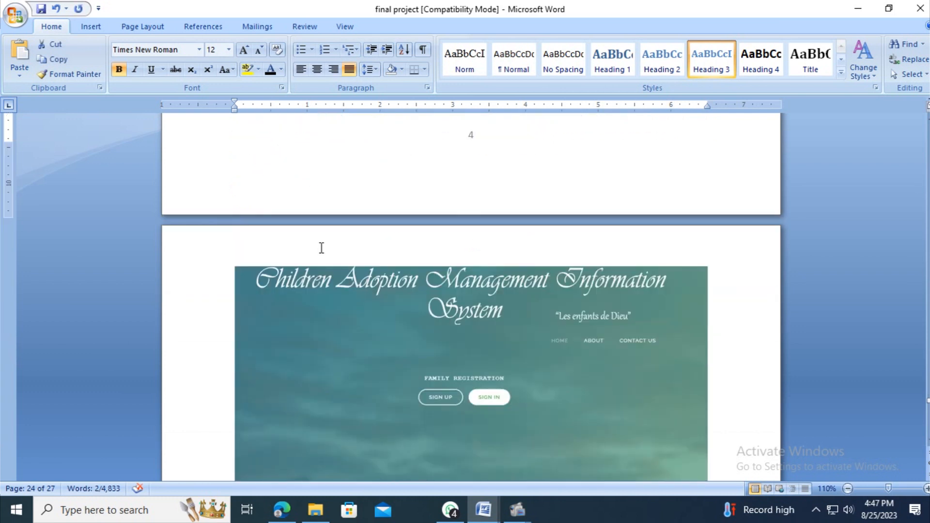
- Add a blank line between the home page screenshot and the heading 5.4.2 Checking Identity of Family Interface
{"action": "left_click", "coordinate": [323, 298]}
{"action": "left_click", "coordinate": [237, 322]}
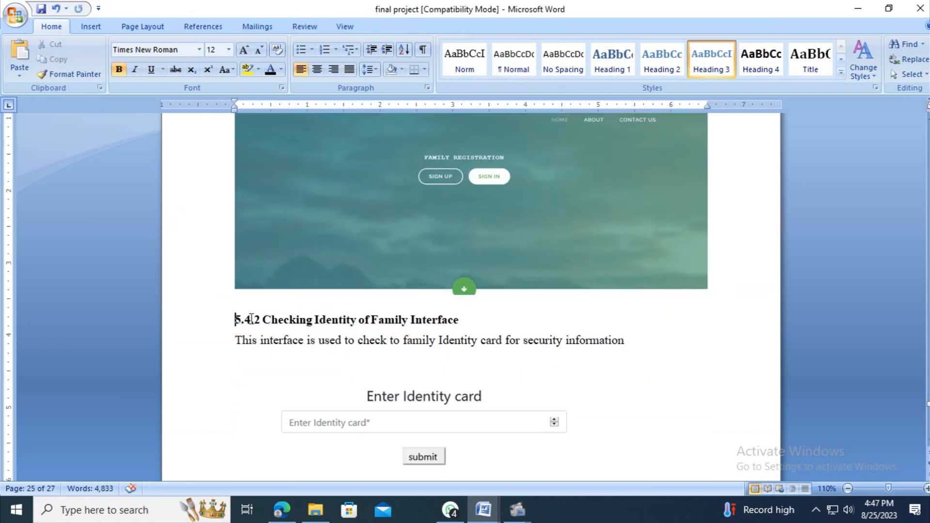
{"action": "key", "text": "Return"}
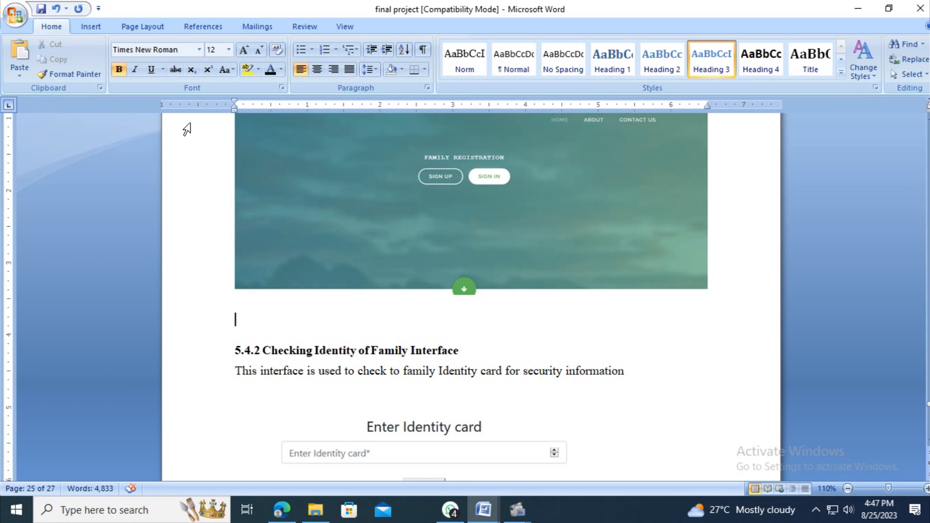
- Create the caption label "Figure 5." and insert the caption "Figure 5. 1.Home page" below the home page screenshot
{"action": "left_click", "coordinate": [206, 27]}
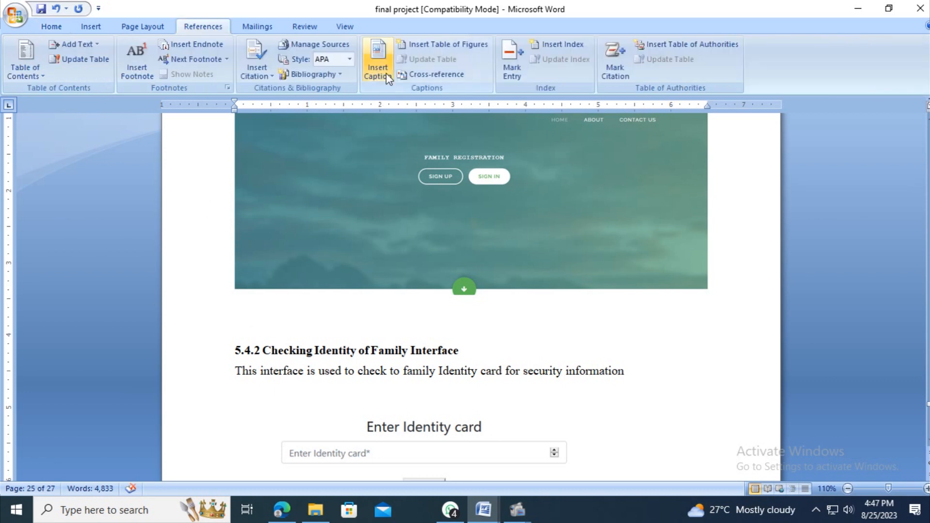
{"action": "left_click", "coordinate": [378, 62]}
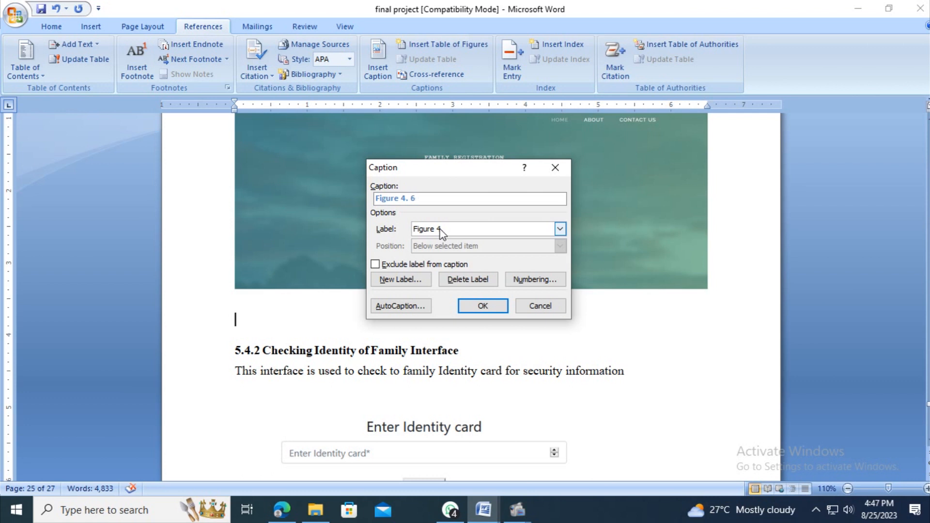
{"action": "left_click", "coordinate": [397, 284]}
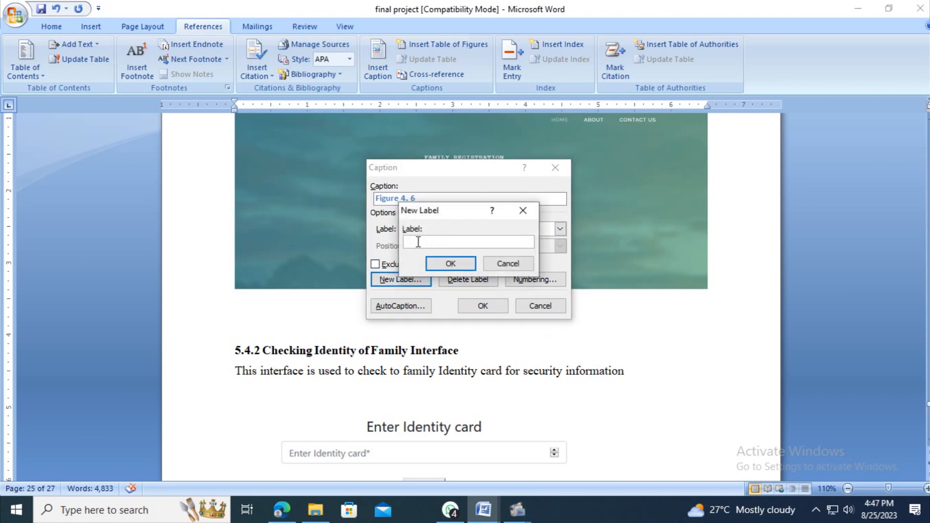
{"action": "type", "text": "F"}
{"action": "type", "text": "igure 5."}
{"action": "left_click", "coordinate": [449, 262]}
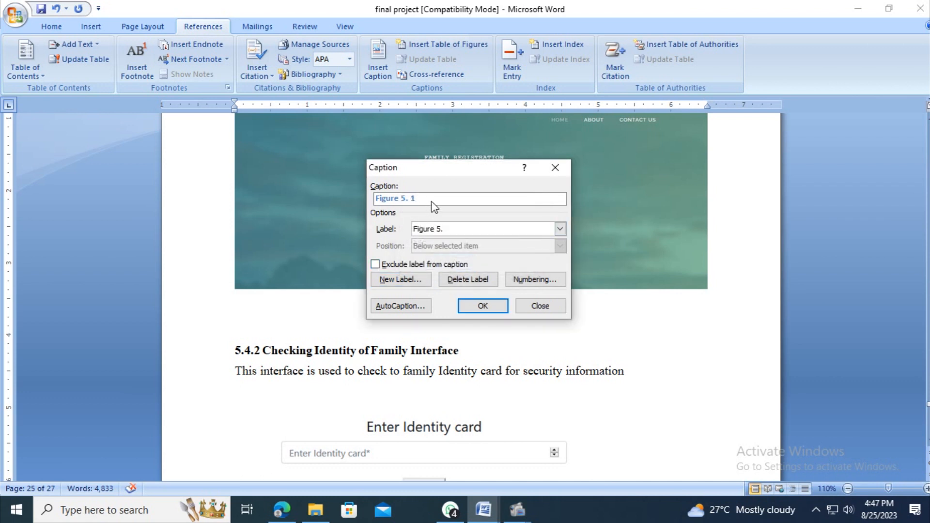
{"action": "type", "text": ".Home page"}
{"action": "left_click", "coordinate": [483, 304]}
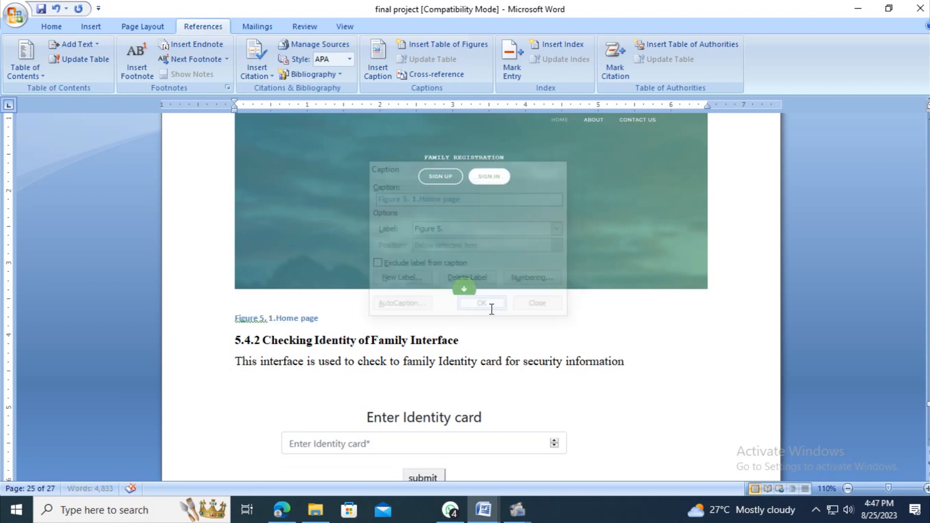
- Set the caption "Figure 5. 1.Home page" to Times New Roman at size 12
{"action": "mouse_move", "coordinate": [319, 318]}
{"action": "left_mouse_down"}
{"action": "mouse_move", "coordinate": [230, 313]}
{"action": "mouse_move", "coordinate": [320, 319]}
{"action": "left_mouse_up"}
{"action": "left_click", "coordinate": [235, 321]}
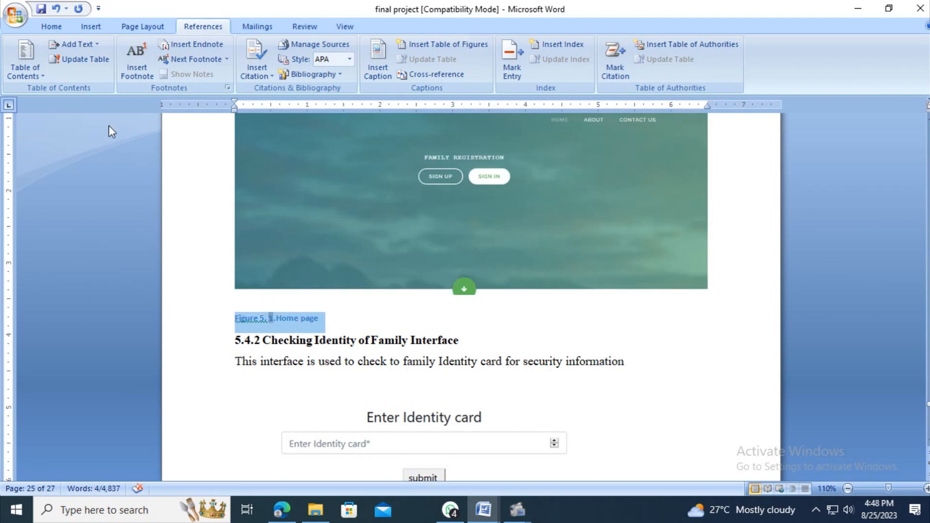
{"action": "left_click", "coordinate": [51, 26]}
{"action": "left_click", "coordinate": [244, 50]}
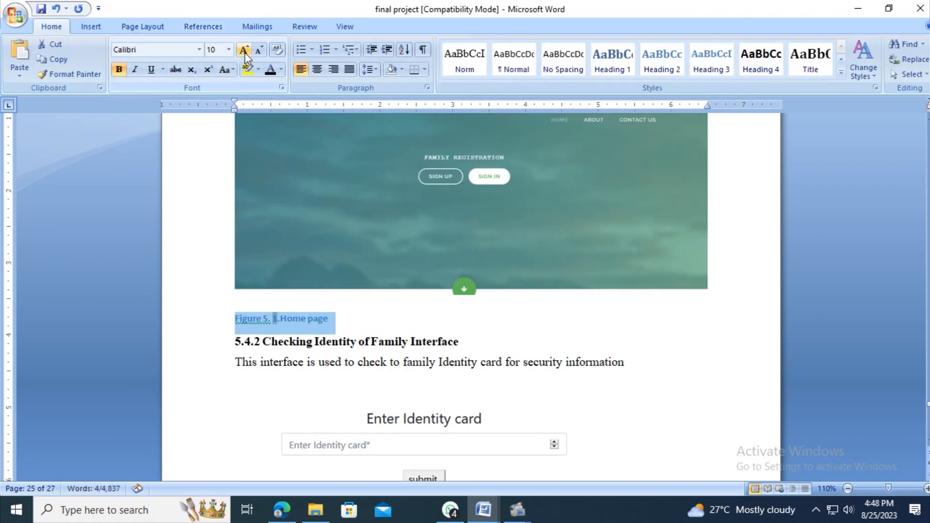
{"action": "left_click", "coordinate": [244, 50]}
{"action": "left_click", "coordinate": [245, 50]}
{"action": "left_click", "coordinate": [184, 50]}
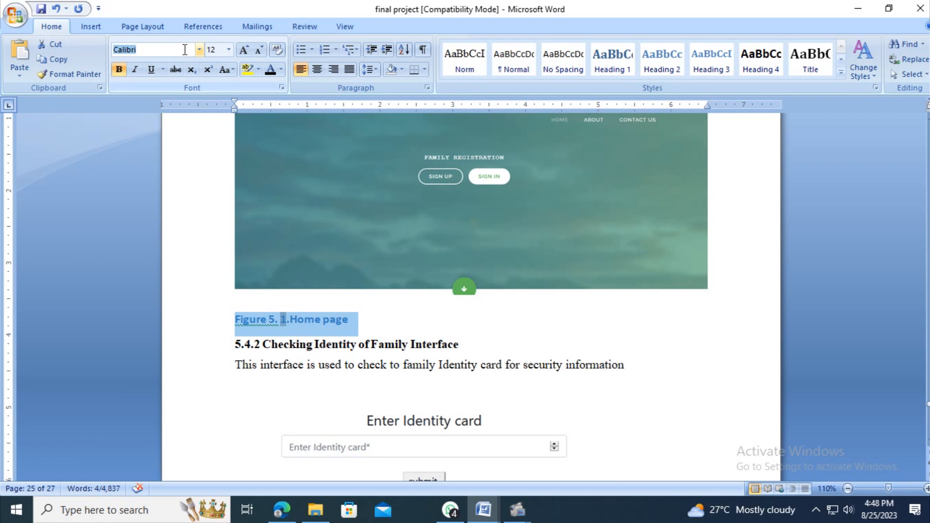
{"action": "type", "text": "Times New Roman"}
{"action": "key", "text": "Return"}
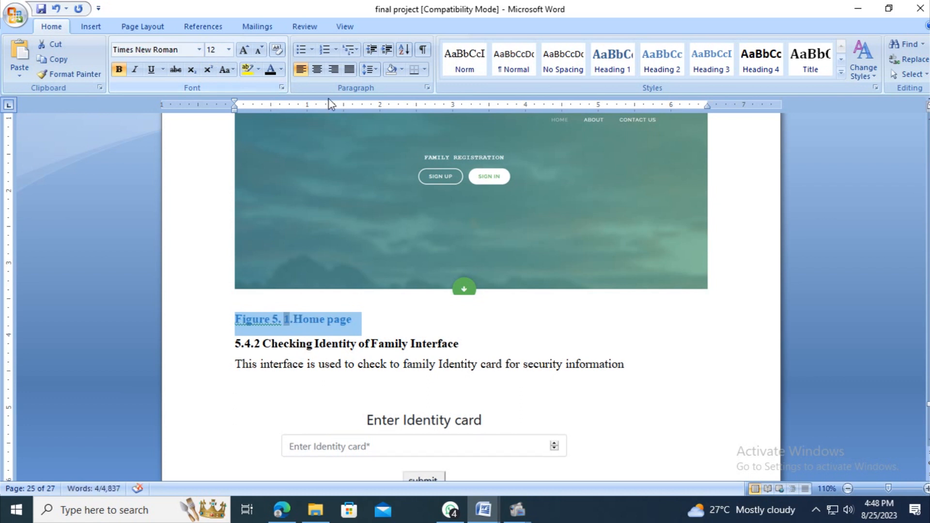
- Justify the home page caption and set its line spacing to 1.5
{"action": "left_click", "coordinate": [347, 71]}
{"action": "left_click", "coordinate": [377, 71]}
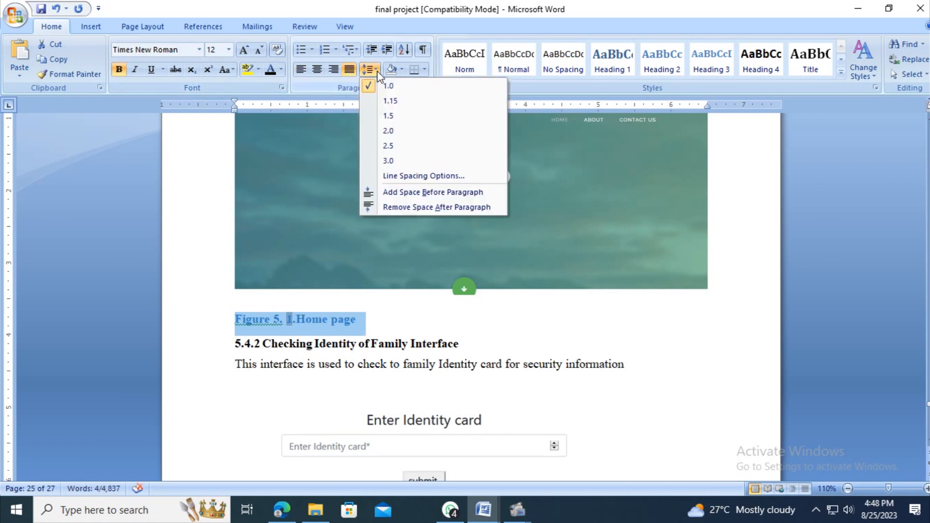
{"action": "left_click", "coordinate": [389, 122]}
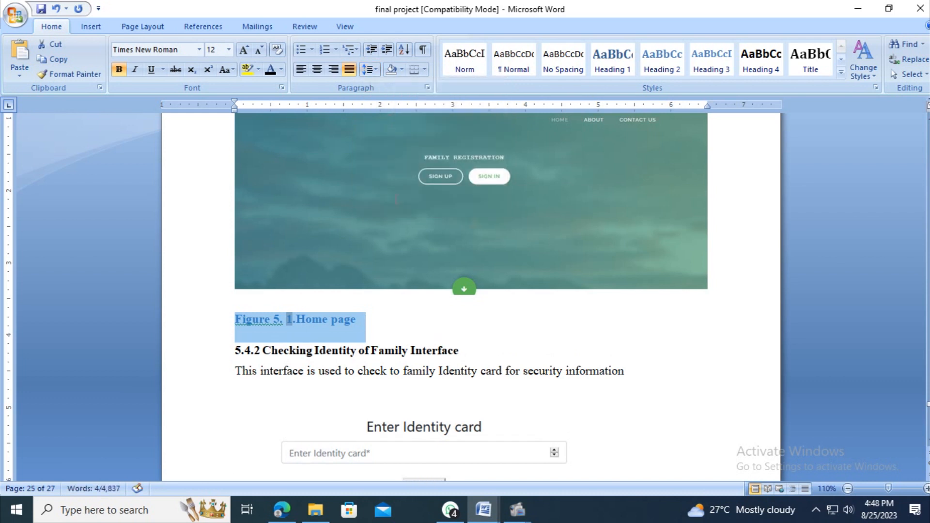
{"action": "left_click", "coordinate": [373, 327]}
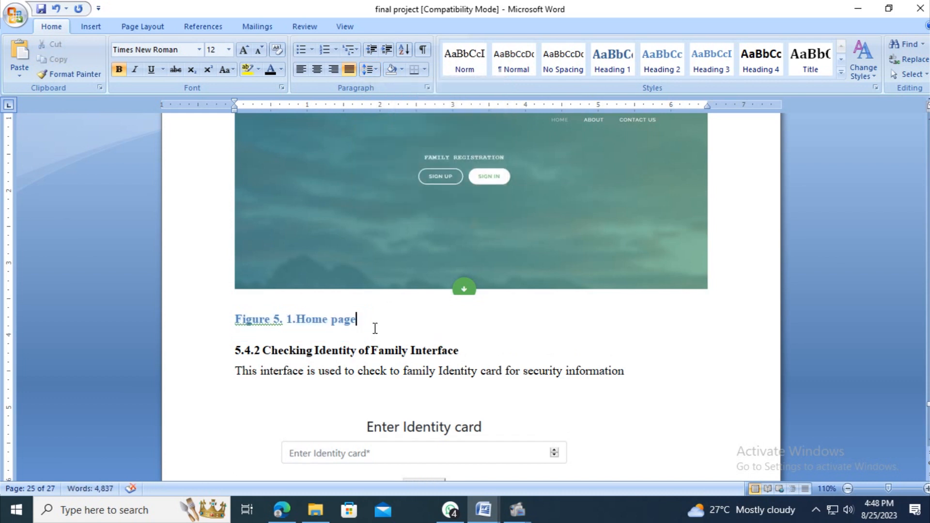
- Delete the old caption "Figure 8: Checking Identity Card" below the identity card screenshot
{"action": "scroll", "coordinate": [375, 329], "scroll_direction": "down", "scroll_amount": 5}
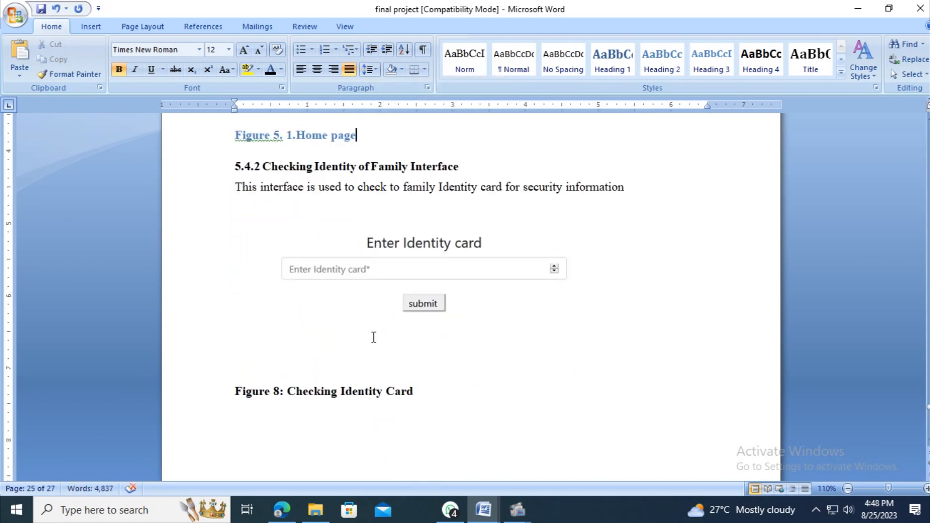
{"action": "scroll", "coordinate": [376, 349], "scroll_direction": "down", "scroll_amount": 3}
{"action": "scroll", "coordinate": [379, 358], "scroll_direction": "up", "scroll_amount": 4}
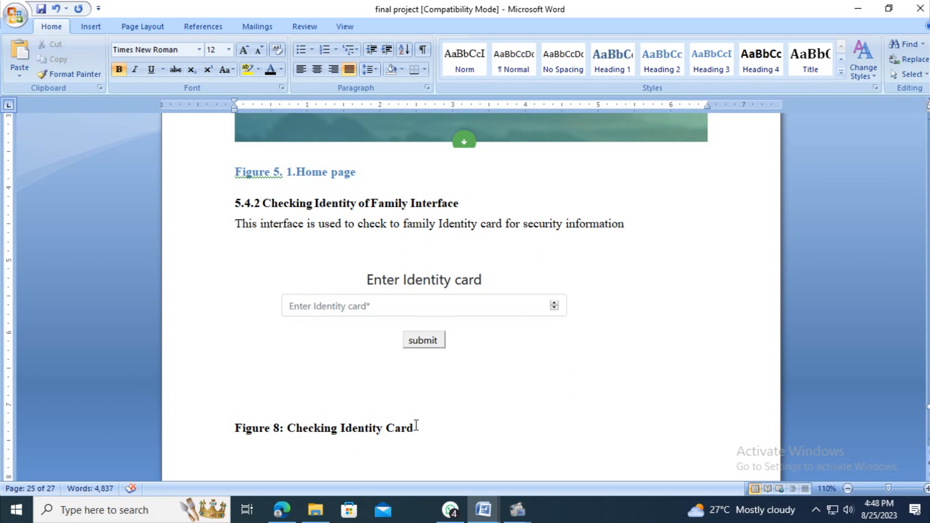
{"action": "left_click", "coordinate": [394, 301]}
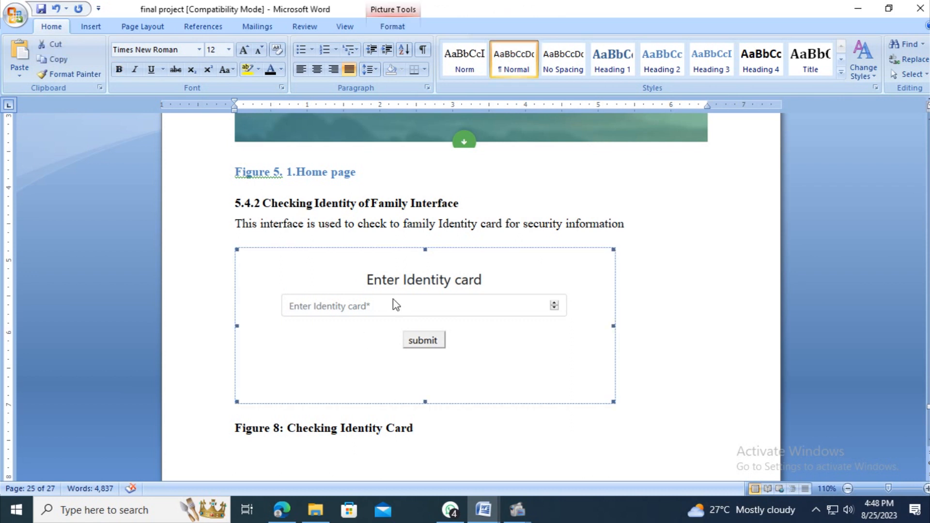
{"action": "left_click_drag", "start_coordinate": [446, 202], "coordinate": [289, 207]}
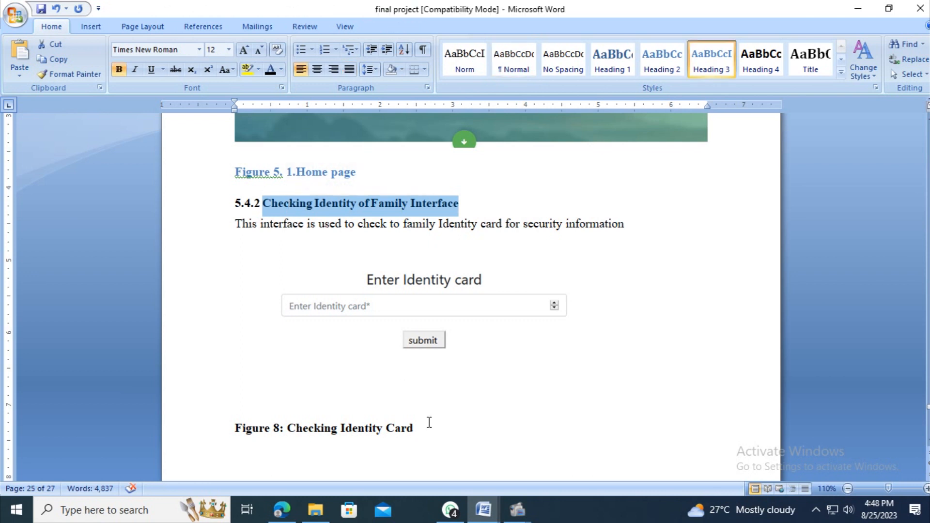
{"action": "left_click_drag", "start_coordinate": [415, 428], "coordinate": [320, 430]}
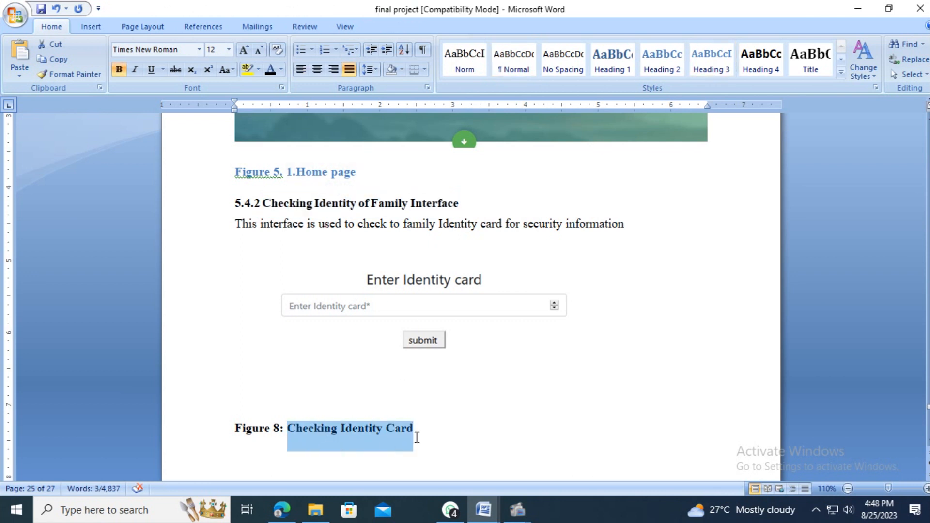
{"action": "left_click_drag", "start_coordinate": [414, 430], "coordinate": [235, 429]}
{"action": "key", "text": "Delete"}
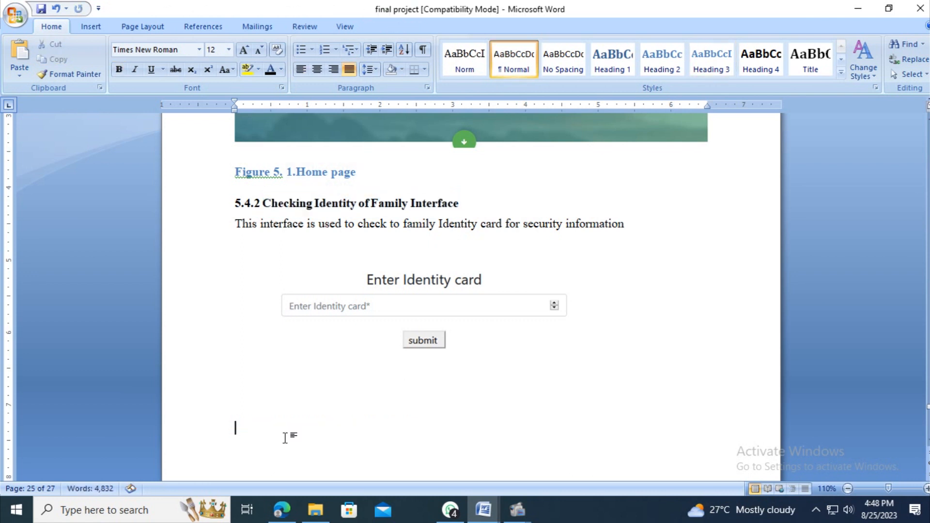
- Insert the caption "Figure 5. 2:Checking Identity Card" below the identity card screenshot using the label "Figure 5."
{"action": "left_click", "coordinate": [203, 27]}
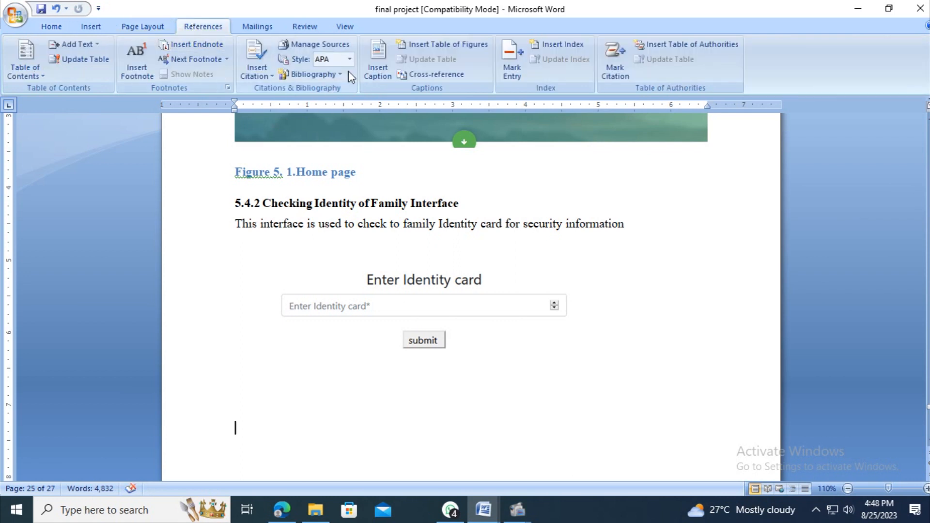
{"action": "left_click", "coordinate": [377, 68]}
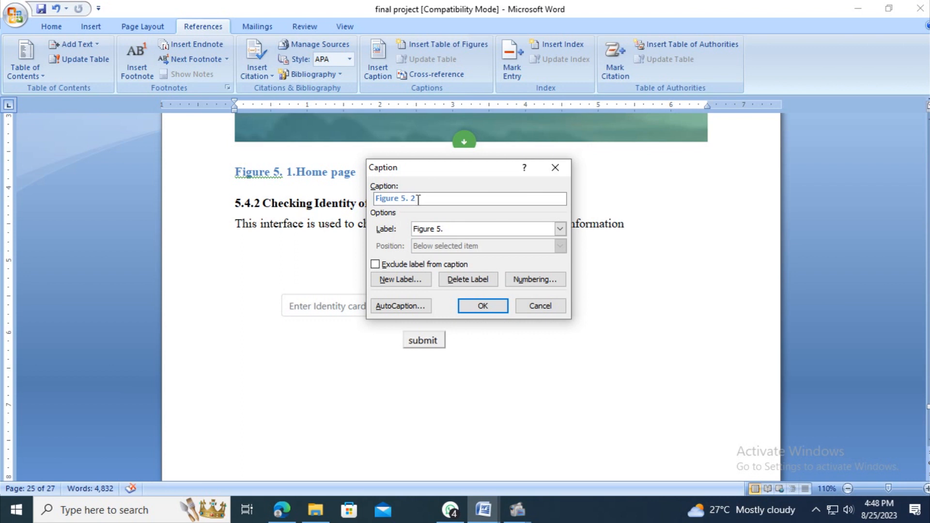
{"action": "type", "text": ":Checking Identity Card"}
{"action": "left_click", "coordinate": [484, 306]}
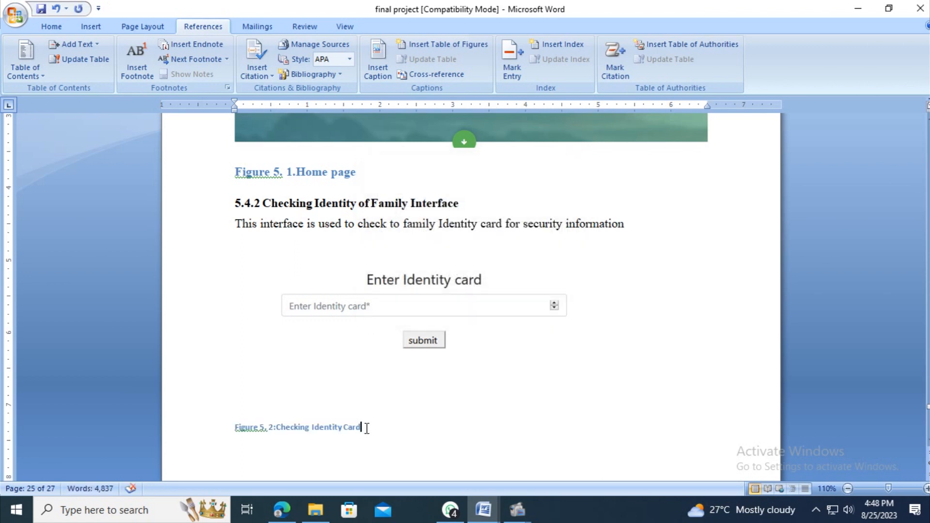
- Set the identity card caption to Times New Roman at size 12
{"action": "left_click_drag", "start_coordinate": [365, 428], "coordinate": [245, 426]}
{"action": "left_click", "coordinate": [51, 27]}
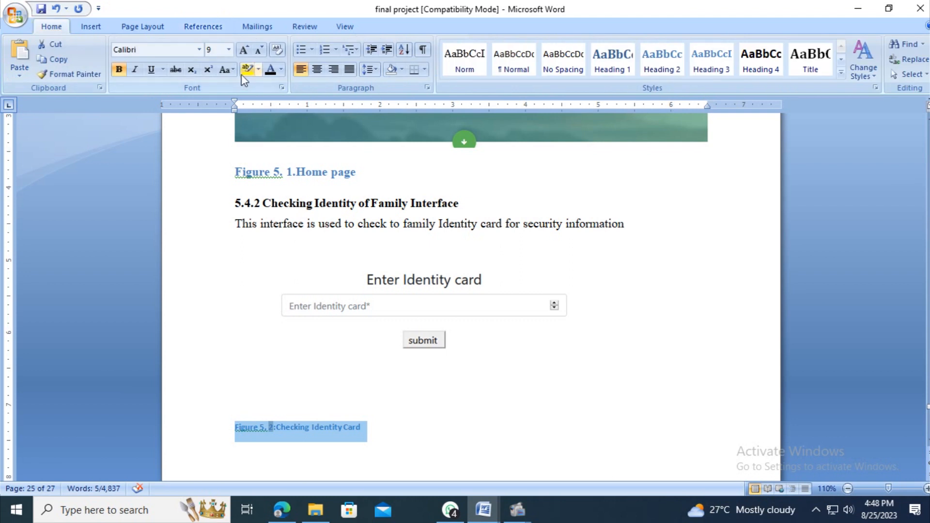
{"action": "left_click", "coordinate": [246, 50]}
{"action": "left_click", "coordinate": [248, 51]}
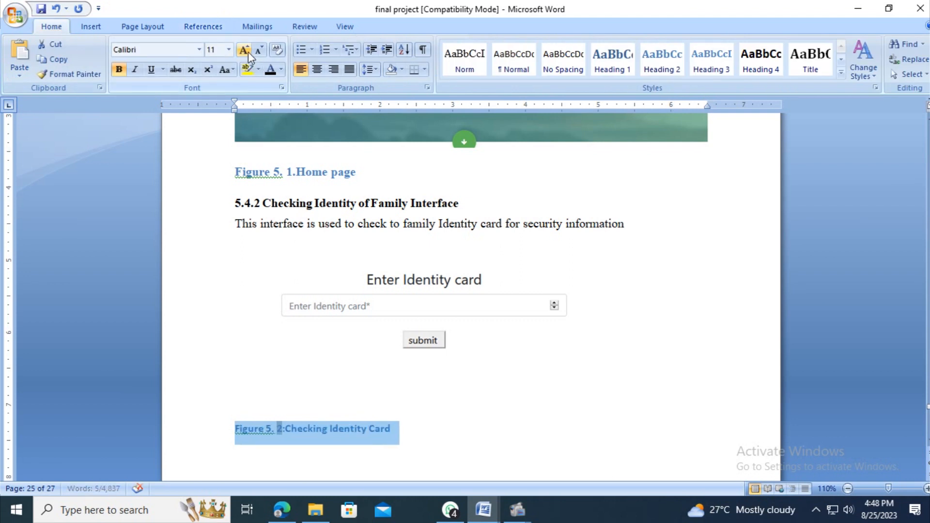
{"action": "left_click", "coordinate": [248, 51]}
{"action": "left_click", "coordinate": [179, 53]}
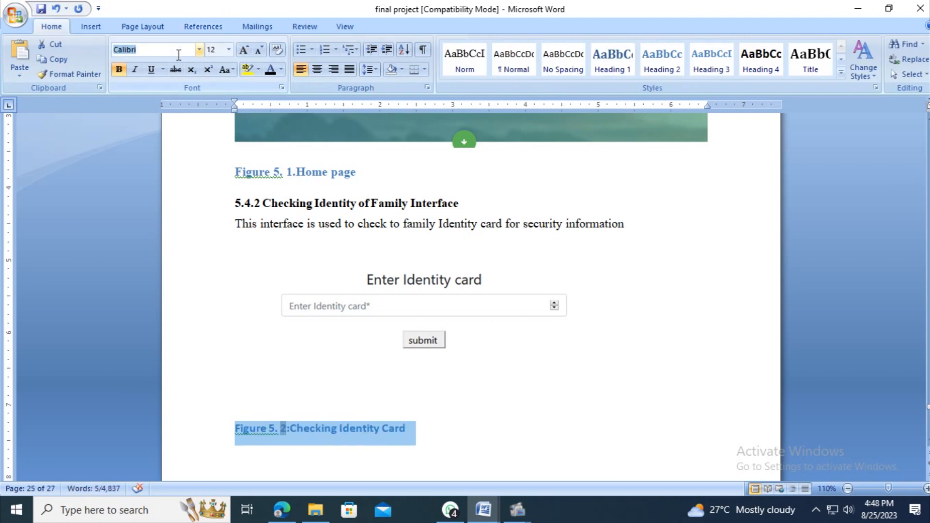
{"action": "type", "text": "Times New Roman"}
{"action": "key", "text": "Return"}
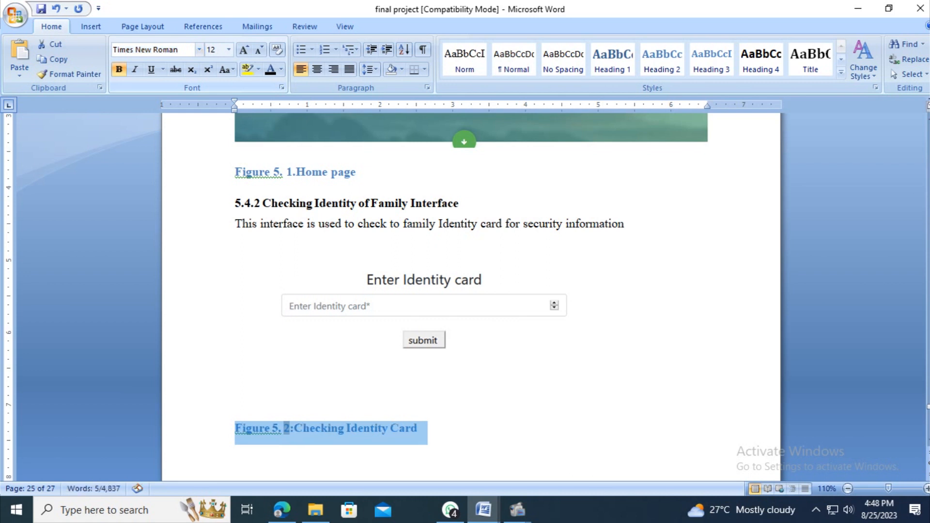
- Justify the identity card caption and set its line spacing to 1.5
{"action": "left_click", "coordinate": [349, 69]}
{"action": "left_click", "coordinate": [368, 69]}
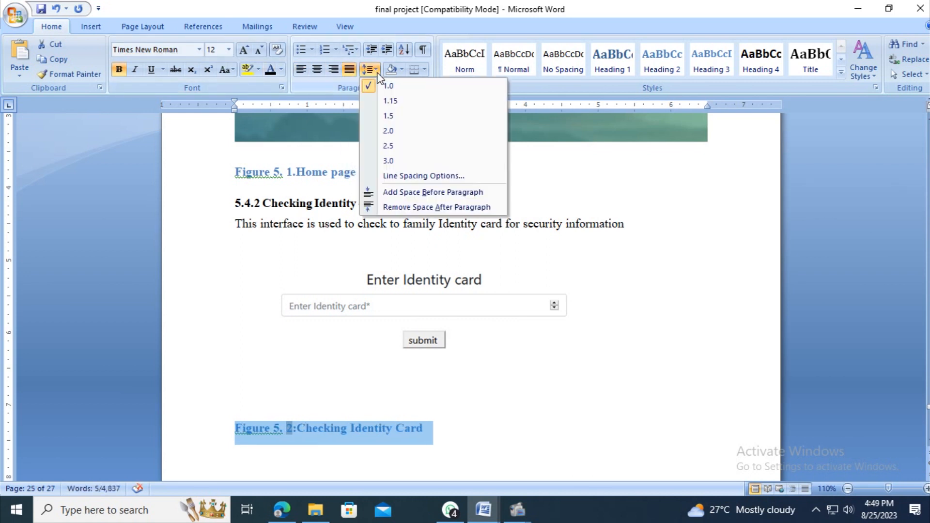
{"action": "left_click", "coordinate": [388, 116]}
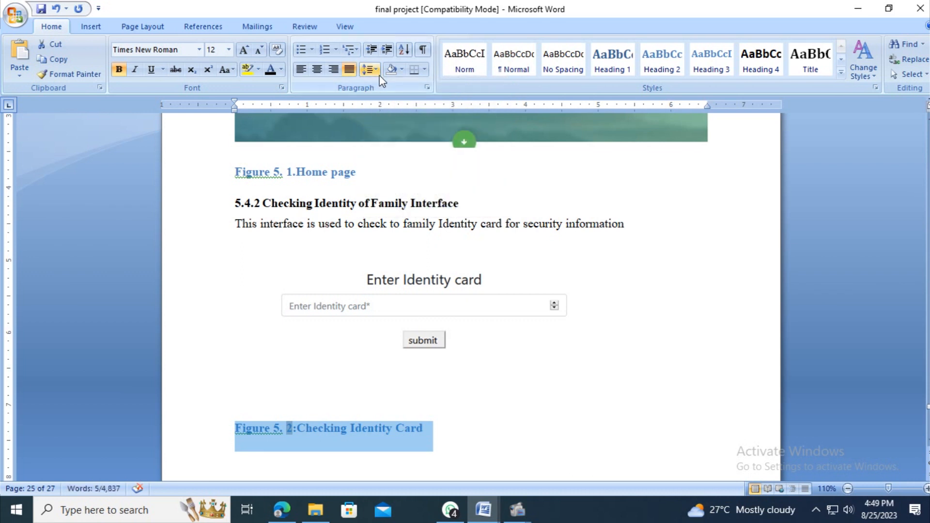
- Delete section 5.3.3 Family login interface, including its heading, description and parents login screenshot
{"action": "scroll", "coordinate": [452, 392], "scroll_direction": "down", "scroll_amount": 12}
{"action": "scroll", "coordinate": [437, 405], "scroll_direction": "up", "scroll_amount": 5}
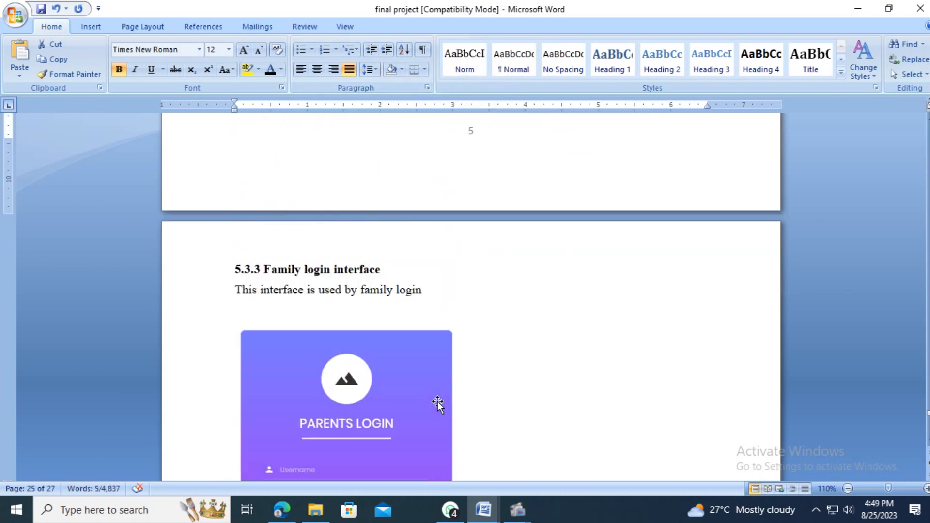
{"action": "left_click", "coordinate": [439, 306]}
{"action": "scroll", "coordinate": [439, 306], "scroll_direction": "down", "scroll_amount": 6}
{"action": "scroll", "coordinate": [457, 361], "scroll_direction": "down", "scroll_amount": 5}
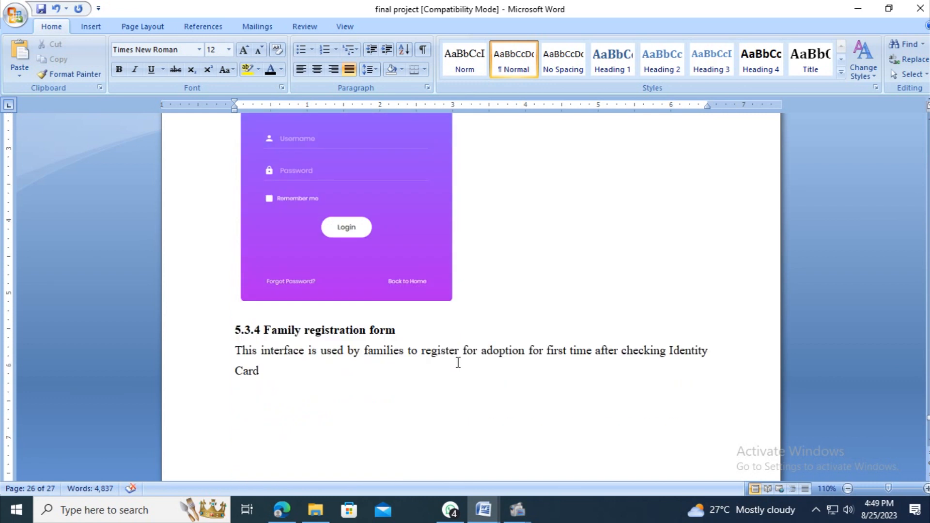
{"action": "scroll", "coordinate": [458, 359], "scroll_direction": "up", "scroll_amount": 8}
{"action": "left_click_drag", "start_coordinate": [232, 151], "coordinate": [453, 474]}
{"action": "key", "text": "Delete"}
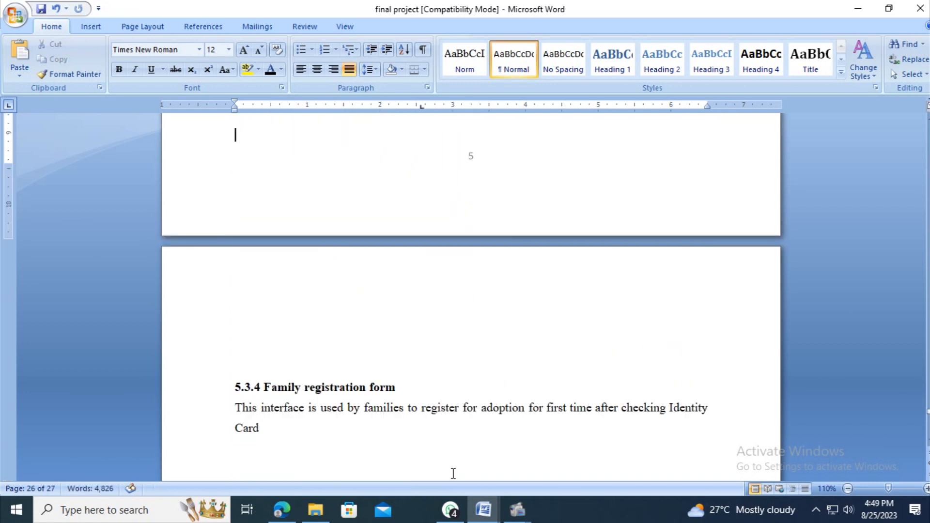
- Remove the blank lines above the heading 5.3.4 Family registration form
{"action": "left_click", "coordinate": [273, 324]}
{"action": "key", "text": "Delete"}
{"action": "key", "text": "Delete"}
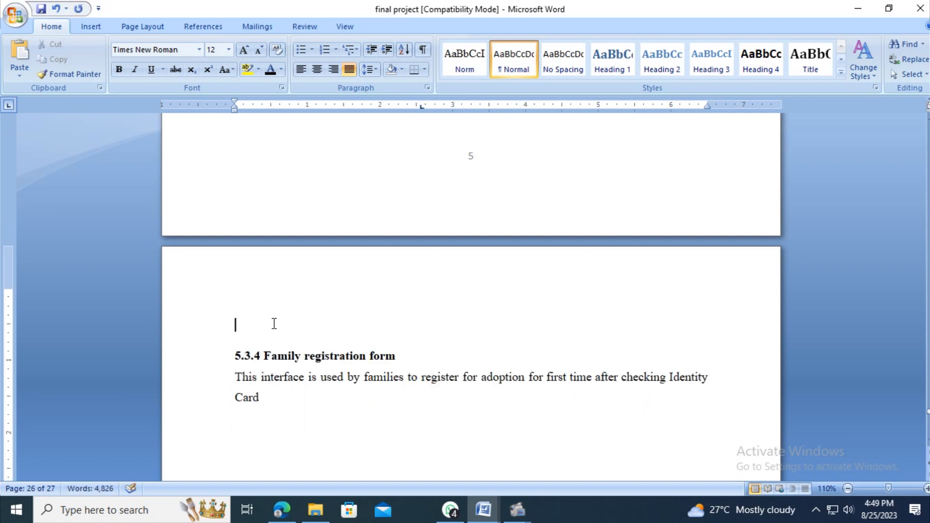
{"action": "scroll", "coordinate": [273, 323], "scroll_direction": "down", "scroll_amount": 4}
{"action": "scroll", "coordinate": [281, 328], "scroll_direction": "up", "scroll_amount": 2}
{"action": "scroll", "coordinate": [281, 328], "scroll_direction": "up", "scroll_amount": 1}
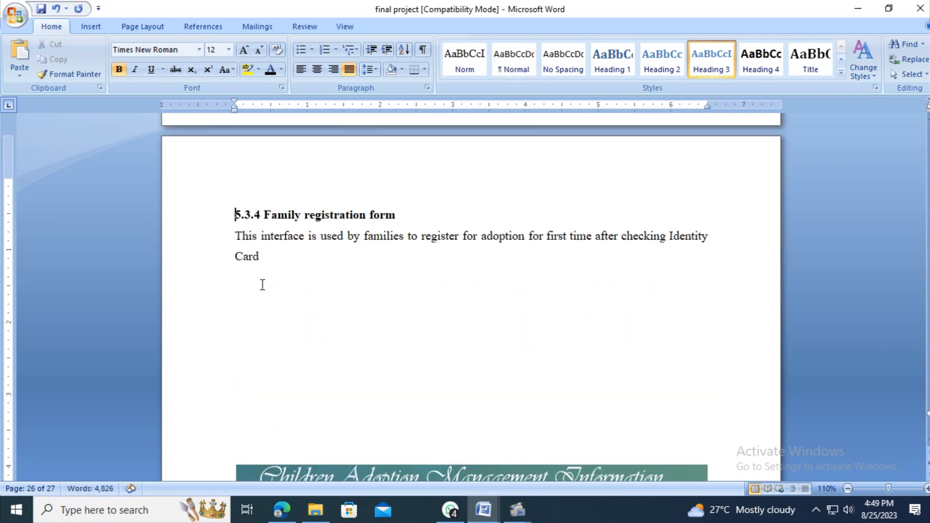
- Try deleting the heading 5.3.4 Family registration form together with its description and the blank lines above the screenshot
{"action": "left_click_drag", "start_coordinate": [232, 213], "coordinate": [351, 447]}
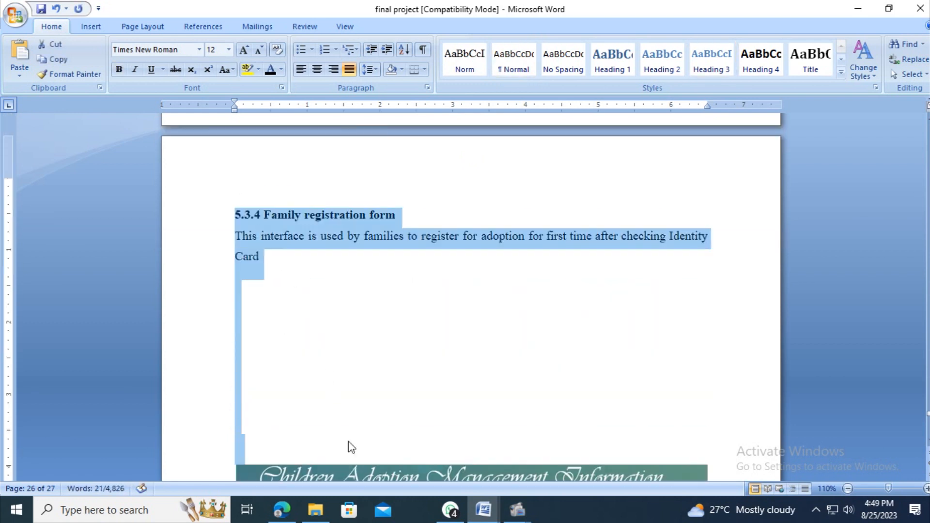
{"action": "key", "text": "Delete"}
{"action": "scroll", "coordinate": [377, 365], "scroll_direction": "up", "scroll_amount": 8}
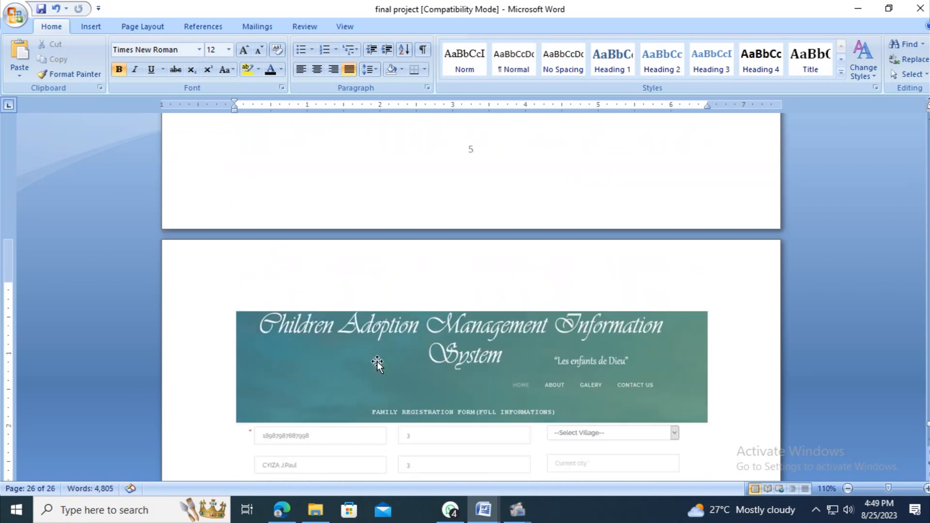
{"action": "scroll", "coordinate": [387, 370], "scroll_direction": "down", "scroll_amount": 5}
{"action": "key", "text": "ctrl+z"}
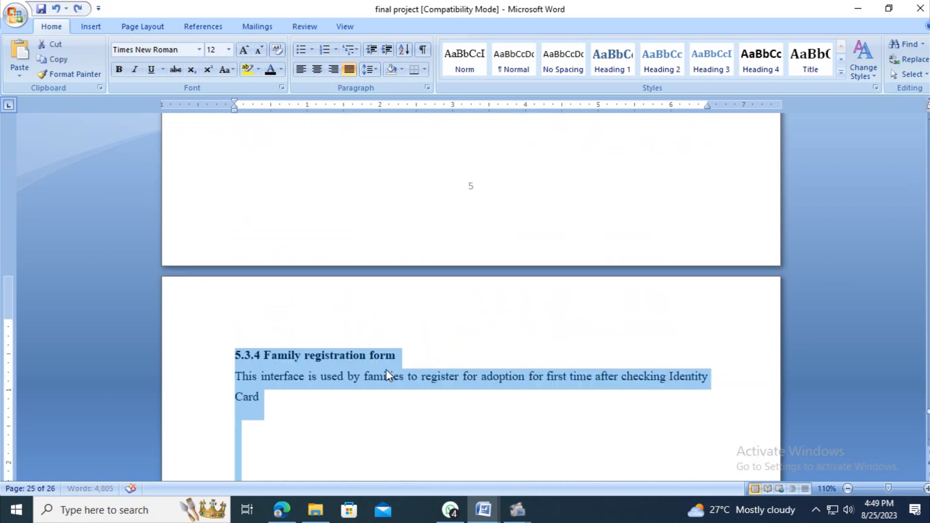
{"action": "left_click", "coordinate": [344, 406]}
{"action": "scroll", "coordinate": [347, 415], "scroll_direction": "down", "scroll_amount": 1}
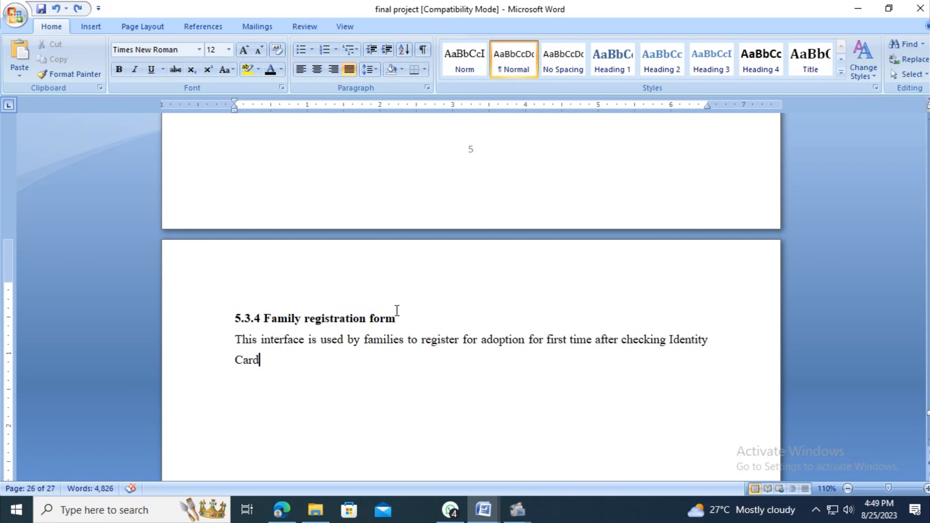
- Copy the heading text "Family registration form" and remove the blank lines between that section's description and the registration form screenshot
{"action": "left_click_drag", "start_coordinate": [394, 310], "coordinate": [265, 321]}
{"action": "key", "text": "ctrl+c"}
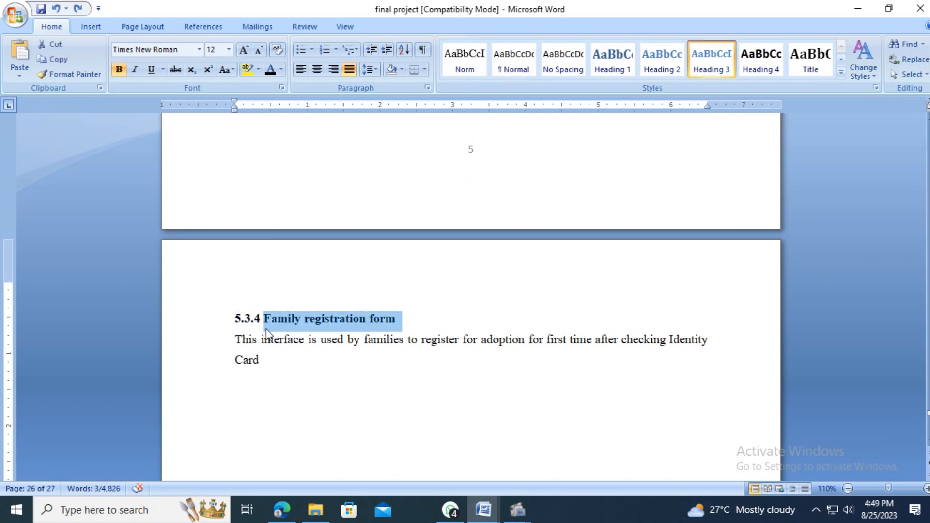
{"action": "scroll", "coordinate": [316, 369], "scroll_direction": "down", "scroll_amount": 7}
{"action": "left_click", "coordinate": [238, 187]}
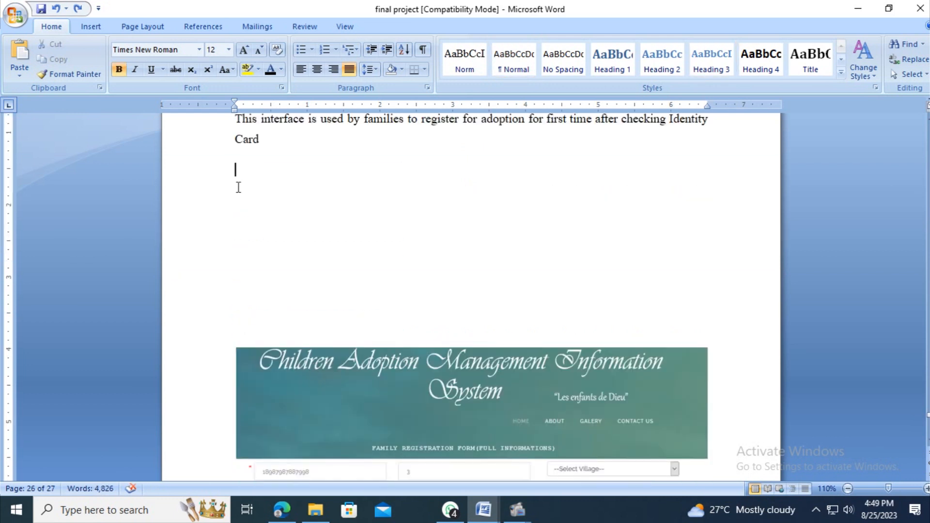
{"action": "key", "text": "Delete"}
{"action": "key", "text": "Delete"}
{"action": "key", "text": "Delete"}
{"action": "key", "text": "Delete"}
{"action": "key", "text": "Delete"}
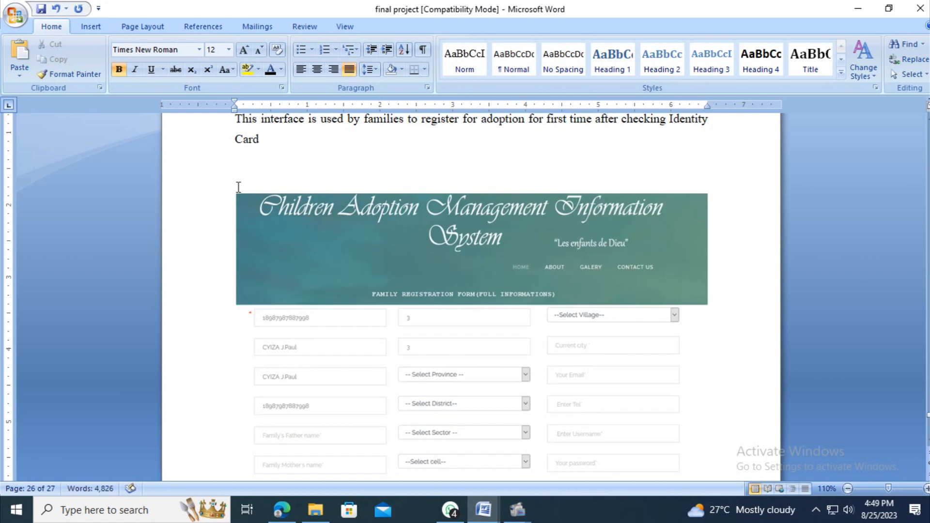
{"action": "scroll", "coordinate": [419, 300], "scroll_direction": "down", "scroll_amount": 6}
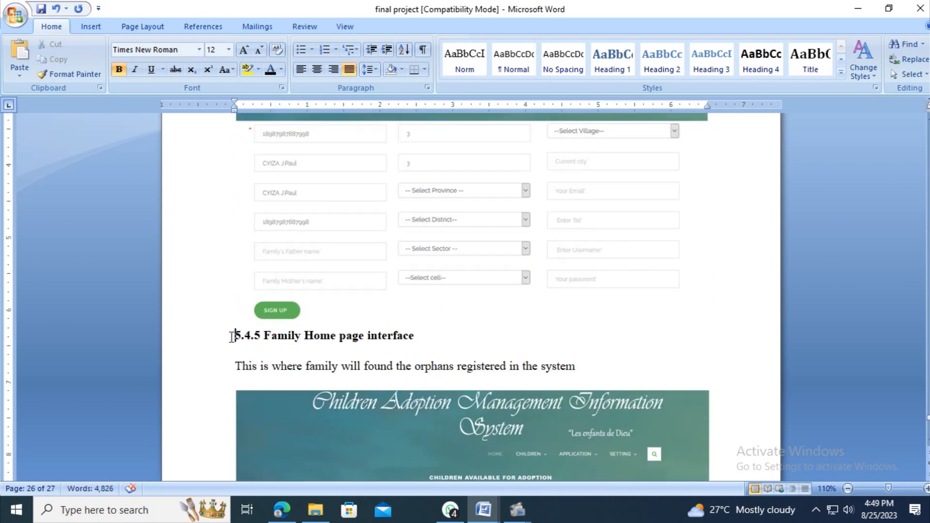
- Caption the family registration form screenshot with the Figure 5. label and the text "Figure 5. 3.Family registration form"
{"action": "scroll", "coordinate": [235, 334], "scroll_direction": "up", "scroll_amount": 1}
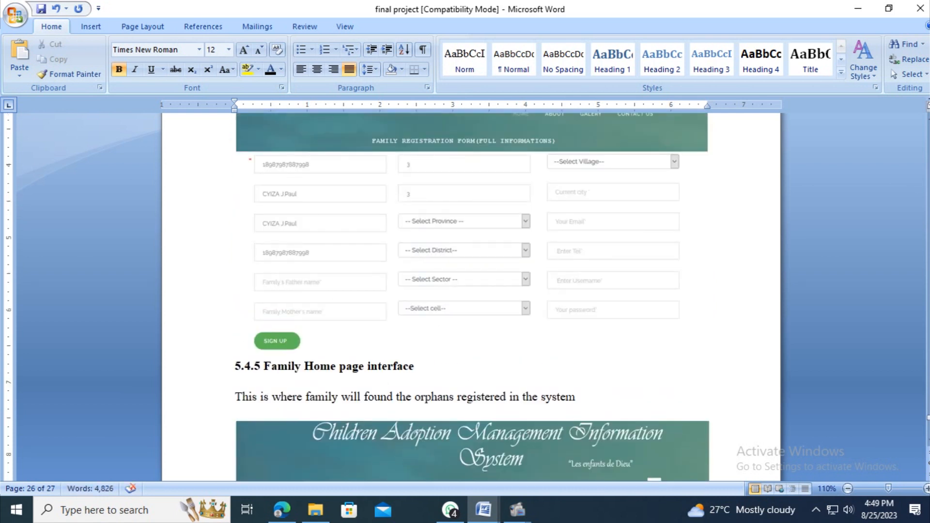
{"action": "scroll", "coordinate": [324, 266], "scroll_direction": "up", "scroll_amount": 1}
{"action": "left_click", "coordinate": [325, 266]}
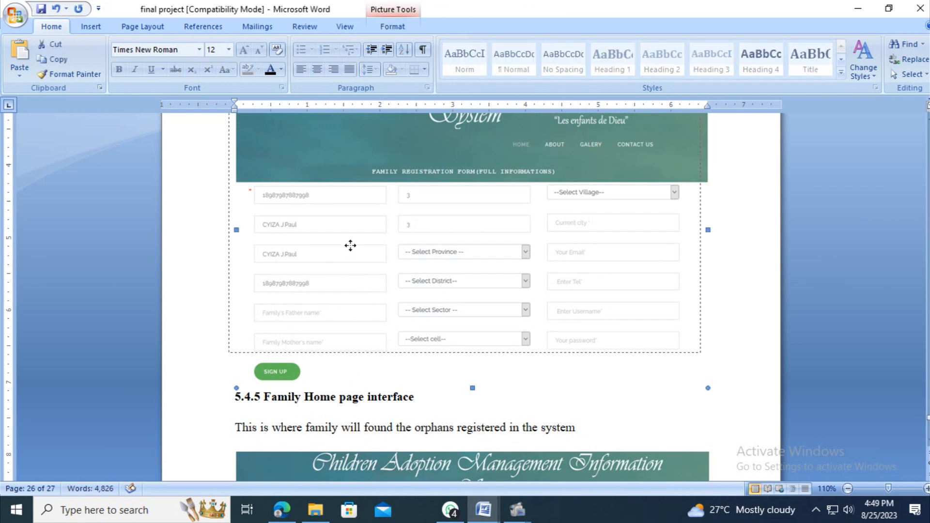
{"action": "scroll", "coordinate": [350, 246], "scroll_direction": "down", "scroll_amount": 1}
{"action": "left_click", "coordinate": [325, 358]}
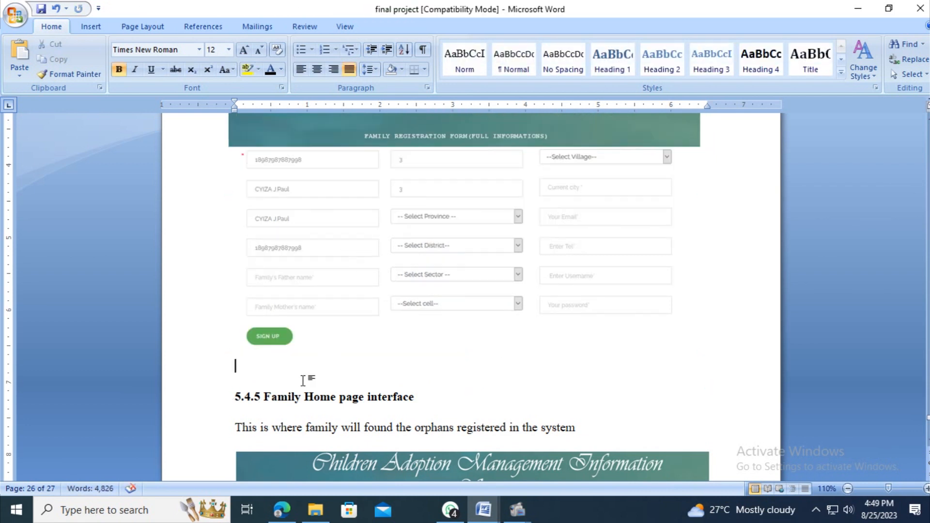
{"action": "left_click", "coordinate": [199, 27]}
{"action": "left_click", "coordinate": [378, 62]}
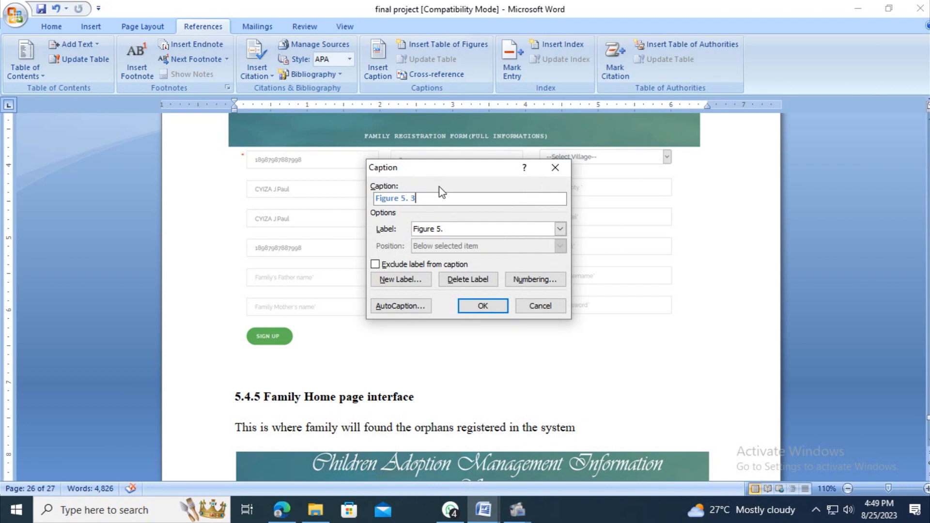
{"action": "type", "text": "."}
{"action": "key", "text": "ctrl+v"}
{"action": "key", "text": "Return"}
- Delete section 5.4.5 Family Home page interface, including its screenshot, heading and description
{"action": "scroll", "coordinate": [395, 403], "scroll_direction": "down", "scroll_amount": 10}
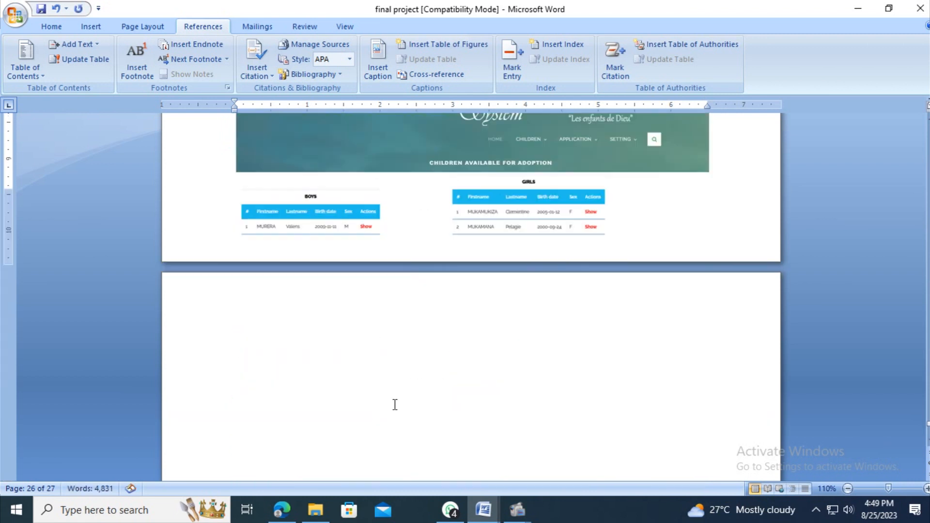
{"action": "scroll", "coordinate": [395, 430], "scroll_direction": "up", "scroll_amount": 4}
{"action": "left_click", "coordinate": [395, 281]}
{"action": "key", "text": "Delete"}
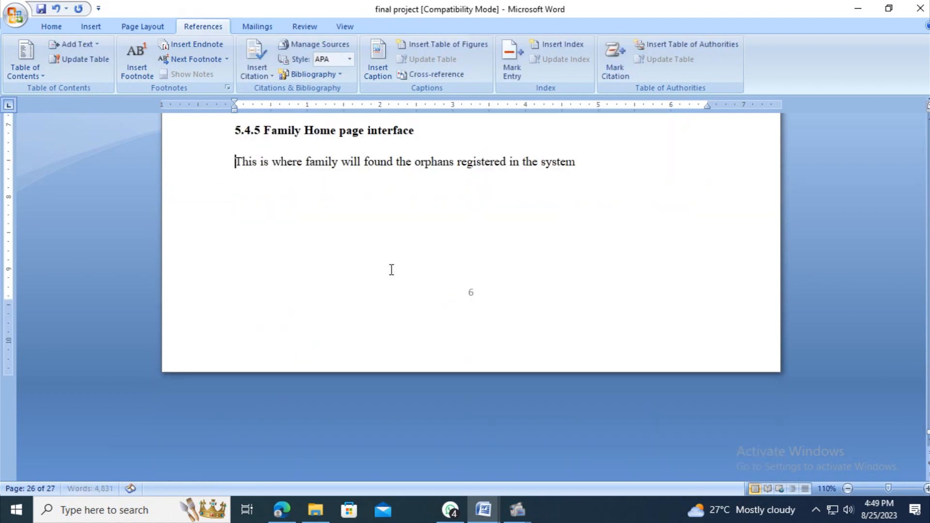
{"action": "left_click_drag", "start_coordinate": [232, 125], "coordinate": [652, 176]}
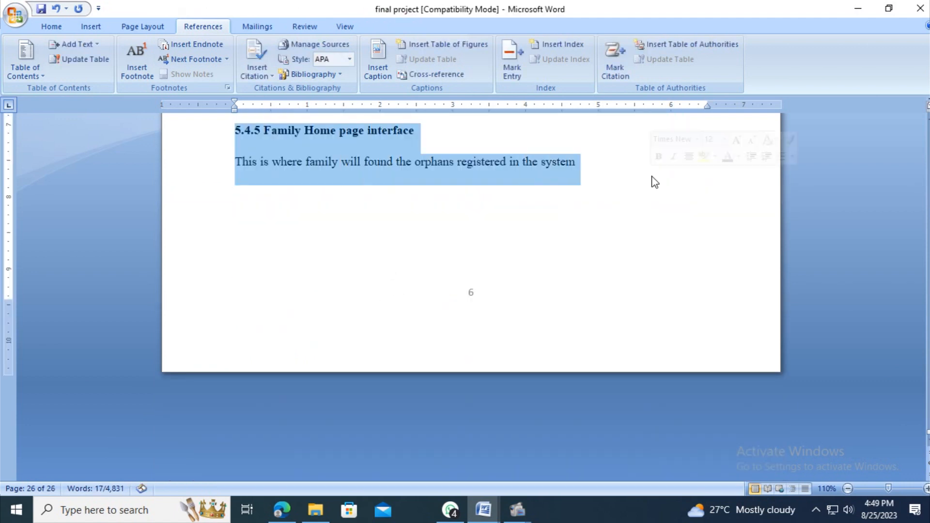
{"action": "key", "text": "Delete"}
{"action": "scroll", "coordinate": [688, 235], "scroll_direction": "up", "scroll_amount": 8}
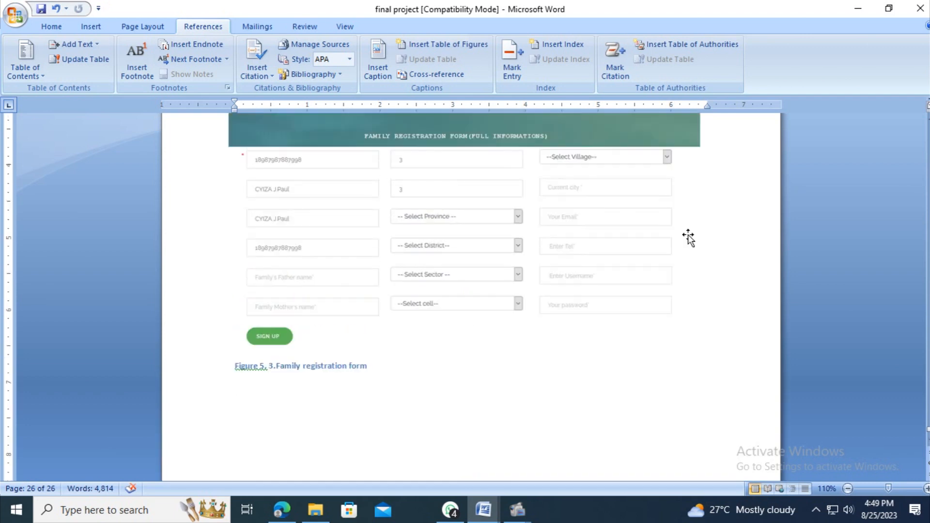
{"action": "scroll", "coordinate": [688, 242], "scroll_direction": "down", "scroll_amount": 5}
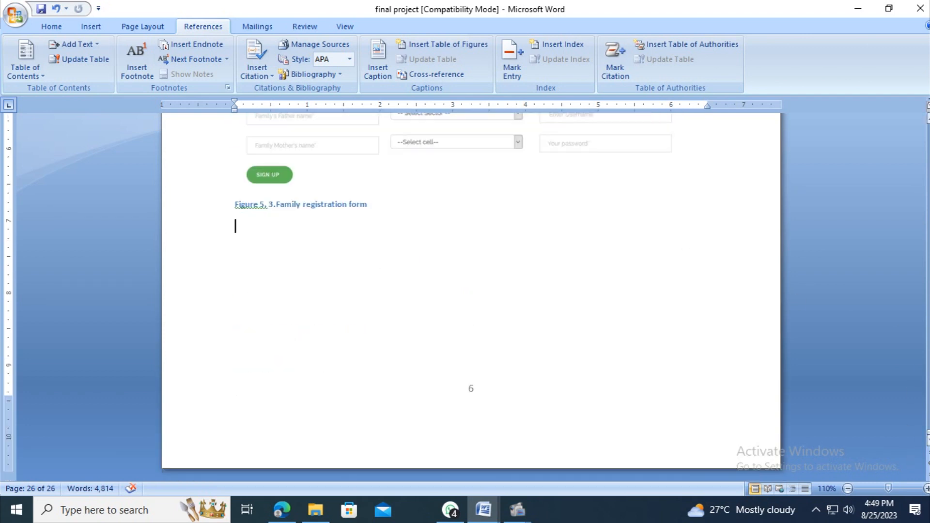
- Save the document under the new name "final project figures" in the WORK folder
{"action": "key", "text": "ctrl+s"}
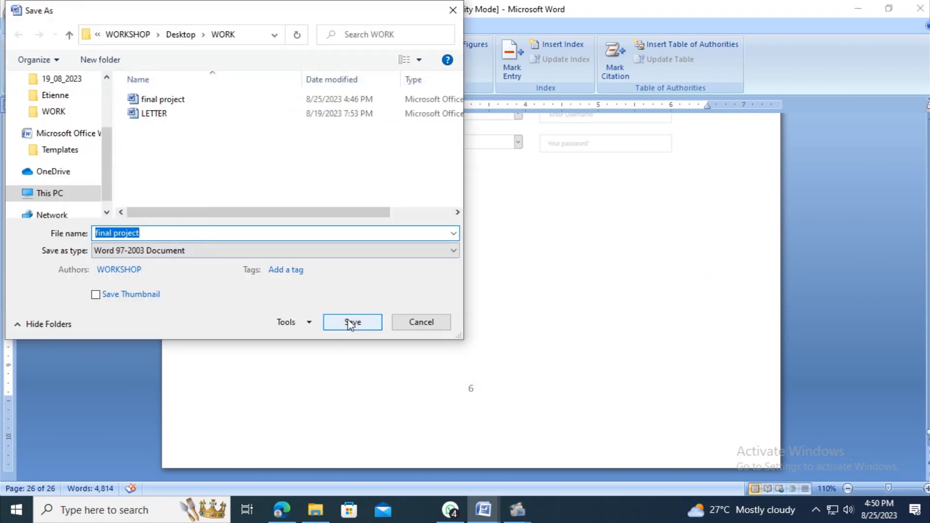
{"action": "left_click", "coordinate": [179, 236]}
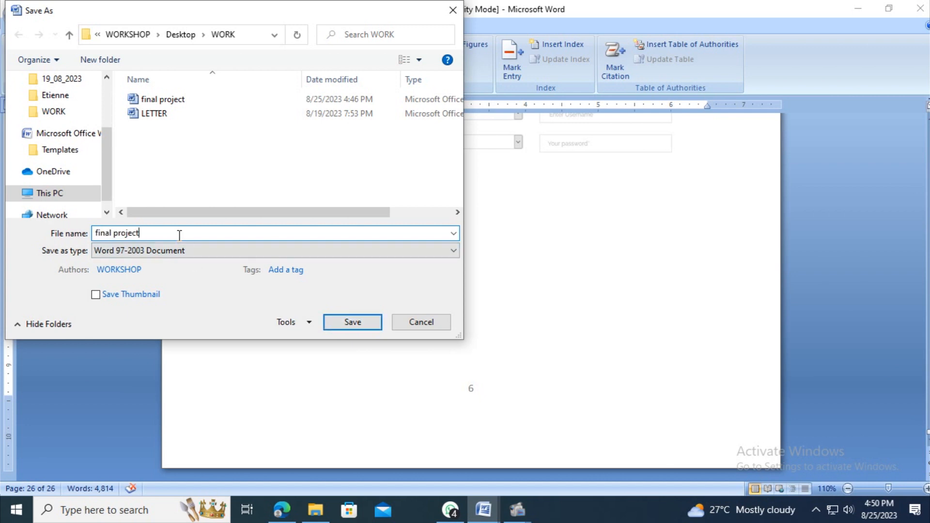
{"action": "type", "text": "figures"}
{"action": "key", "text": "Return"}
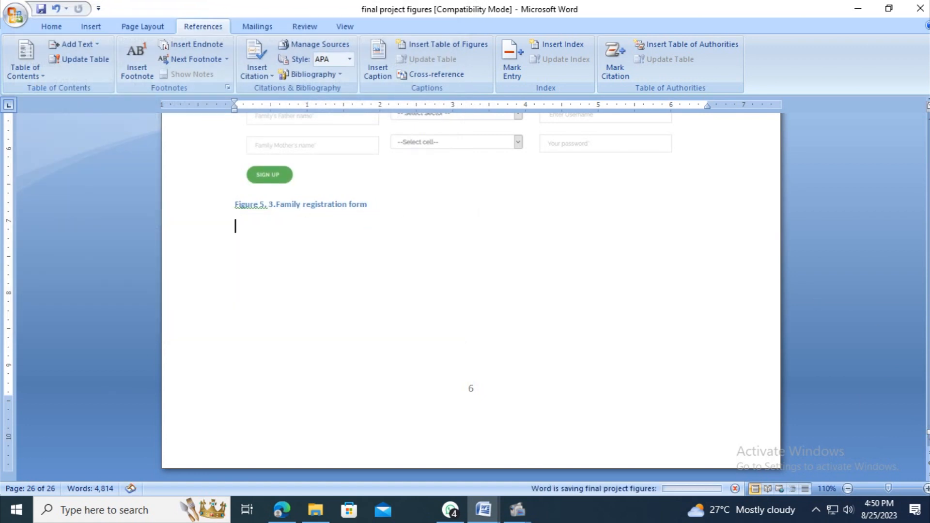
- Update the entire table under LIST OF FIGURES, not just its page numbers
{"action": "left_click_drag", "start_coordinate": [926, 433], "coordinate": [923, 164]}
{"action": "scroll", "coordinate": [421, 243], "scroll_direction": "up", "scroll_amount": 8}
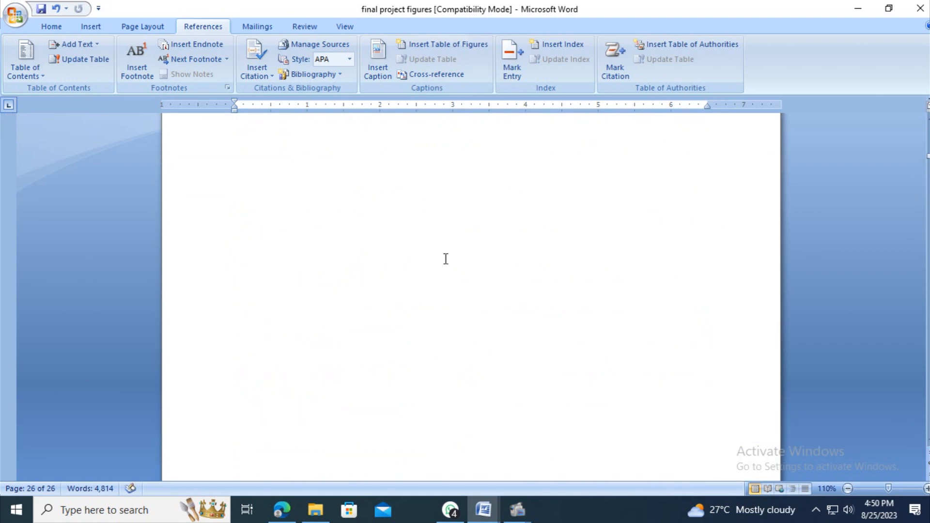
{"action": "scroll", "coordinate": [446, 258], "scroll_direction": "down", "scroll_amount": 5}
{"action": "scroll", "coordinate": [446, 259], "scroll_direction": "up", "scroll_amount": 2}
{"action": "scroll", "coordinate": [445, 259], "scroll_direction": "down", "scroll_amount": 2}
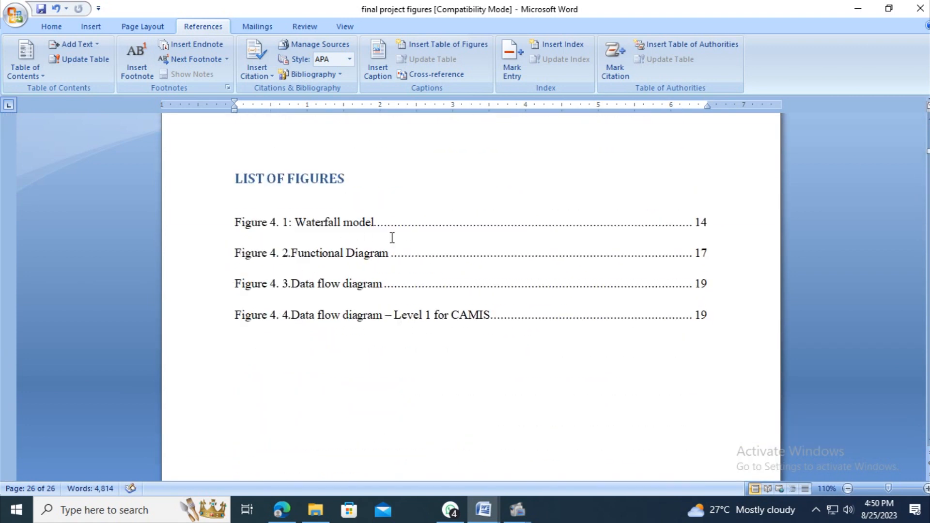
{"action": "right_click", "coordinate": [362, 227]}
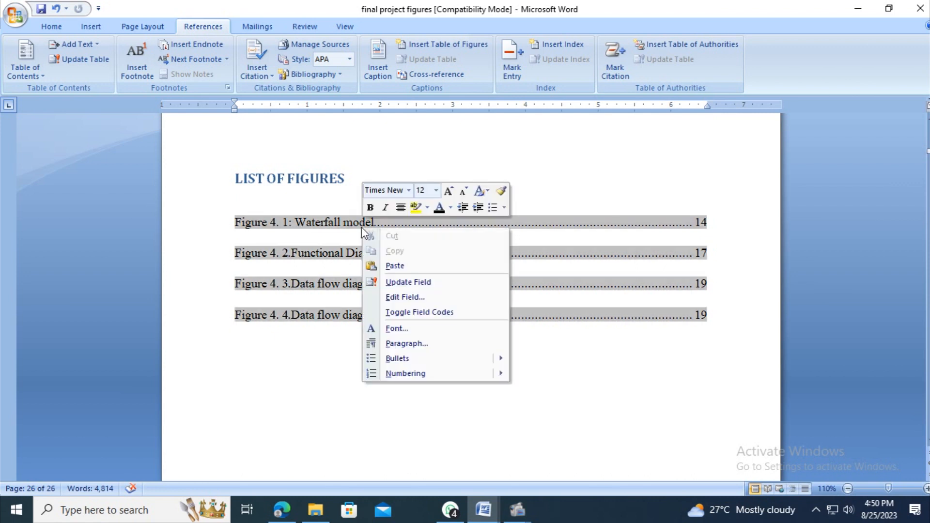
{"action": "left_click", "coordinate": [408, 283]}
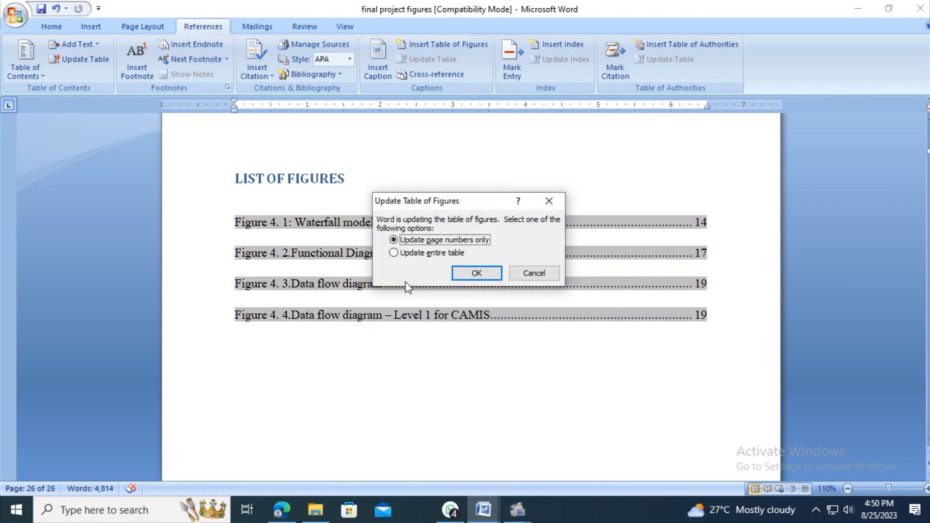
{"action": "left_click", "coordinate": [431, 256]}
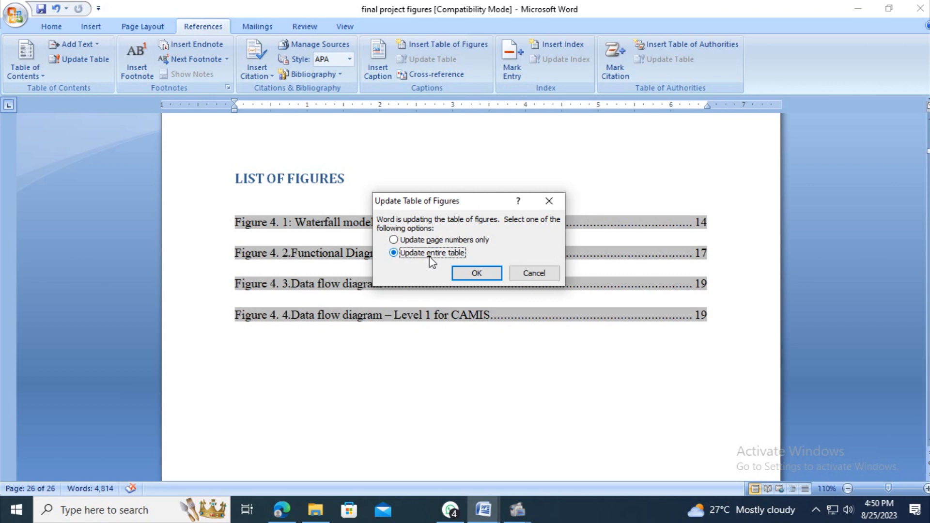
{"action": "left_click", "coordinate": [476, 273]}
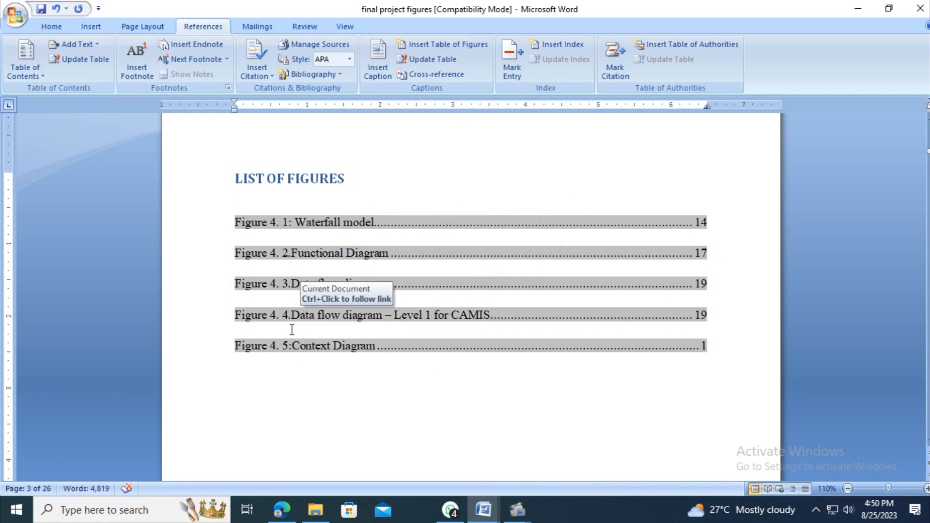
- Add an empty line below the Context Diagram entry at the end of the list of figures
{"action": "left_click", "coordinate": [289, 346]}
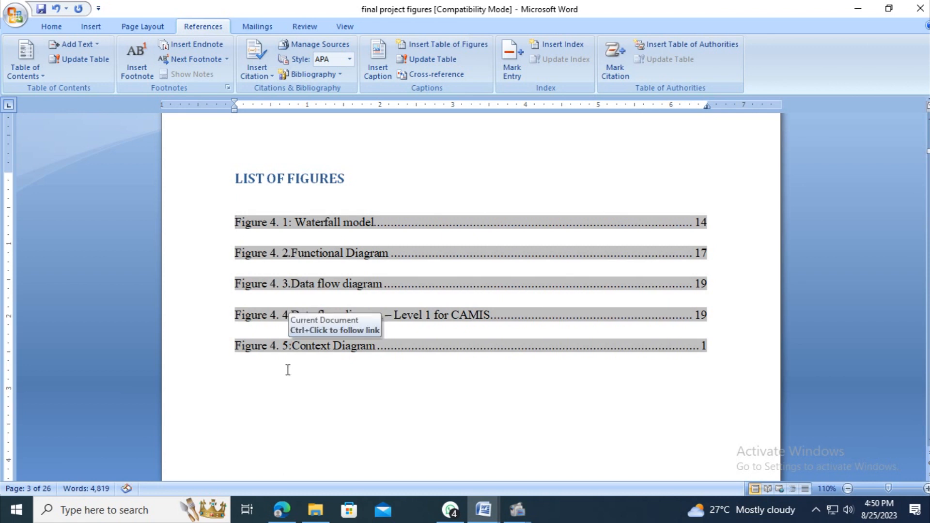
{"action": "left_click", "coordinate": [718, 354]}
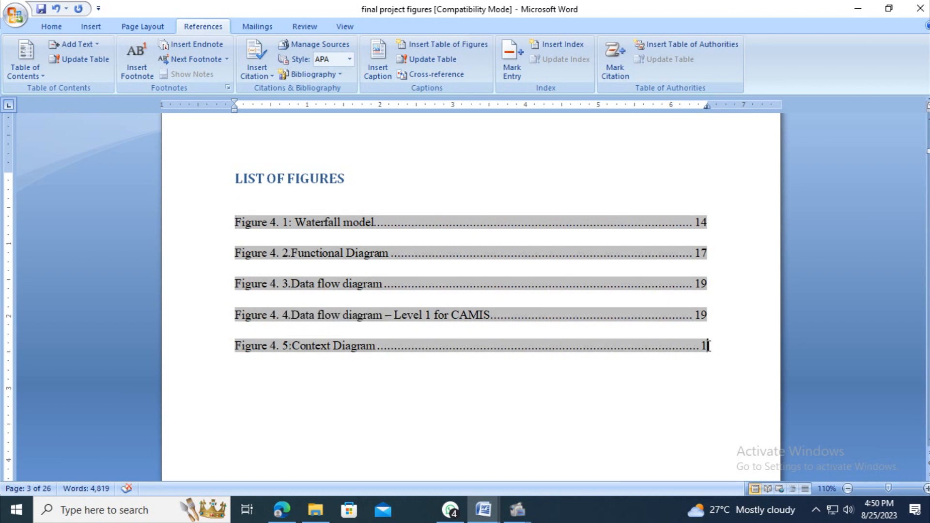
{"action": "triple_click", "coordinate": [708, 346]}
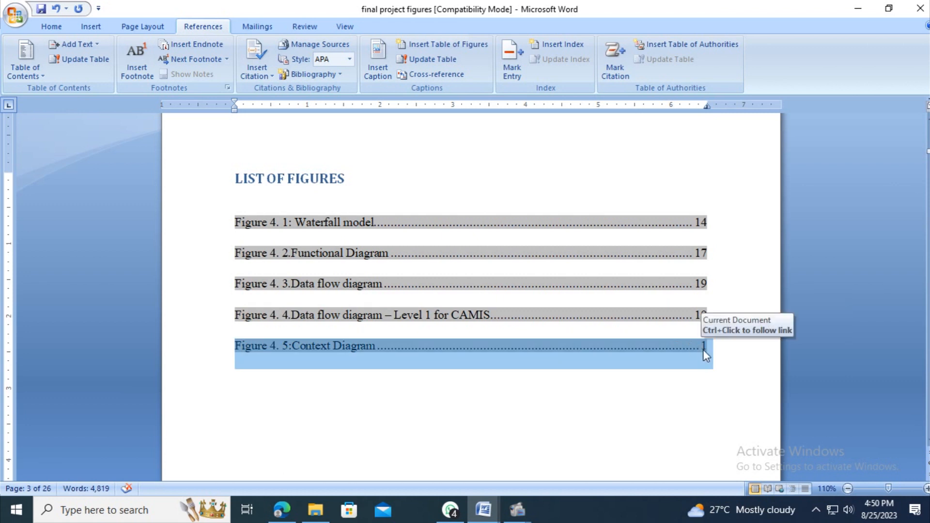
{"action": "left_click", "coordinate": [712, 344]}
{"action": "key", "text": "Return"}
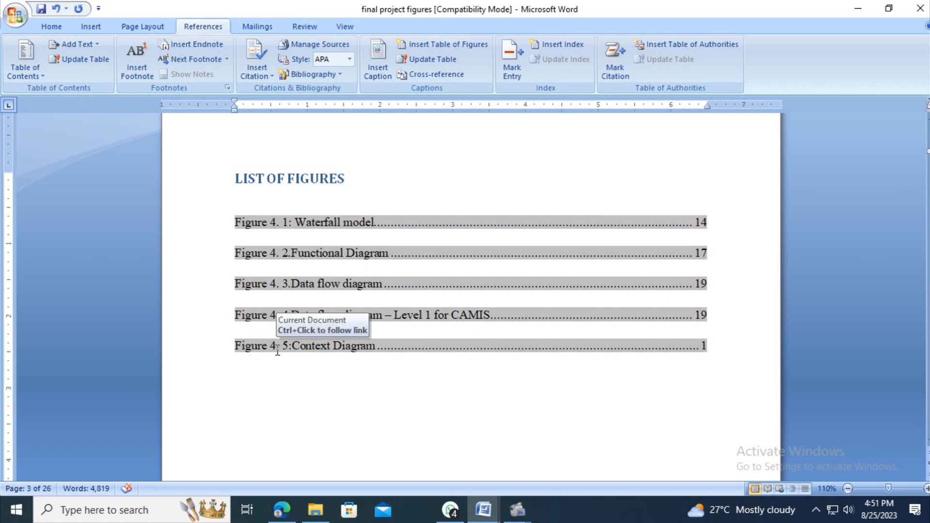
{"action": "left_click", "coordinate": [433, 44]}
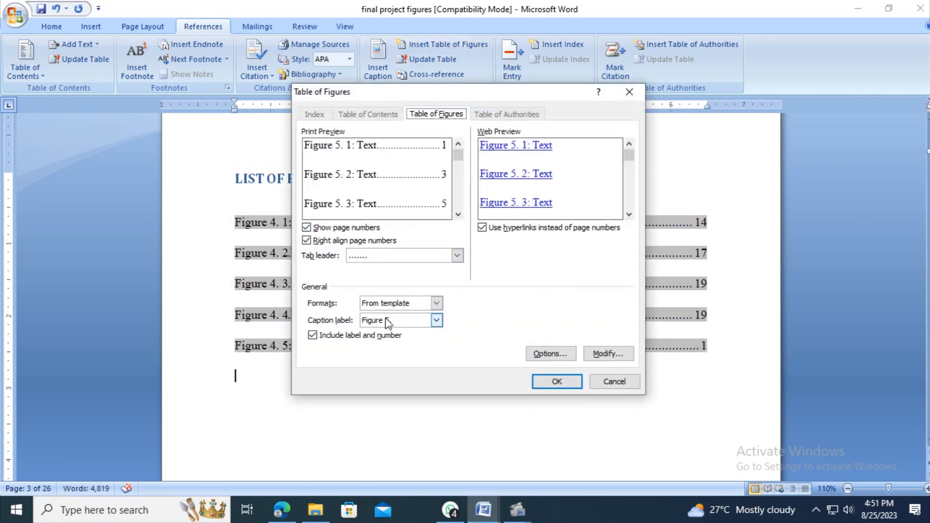
{"action": "left_click", "coordinate": [614, 382]}
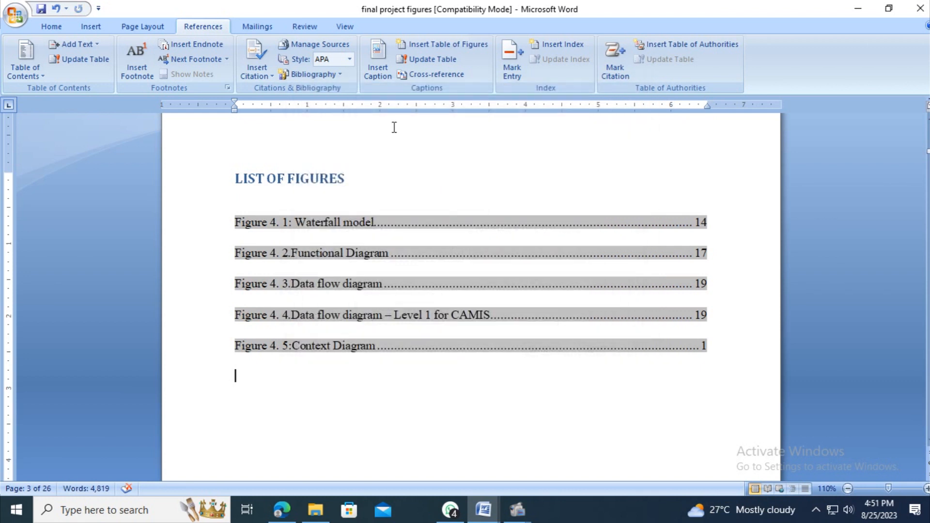
{"action": "left_click", "coordinate": [443, 45]}
{"action": "left_click", "coordinate": [628, 93]}
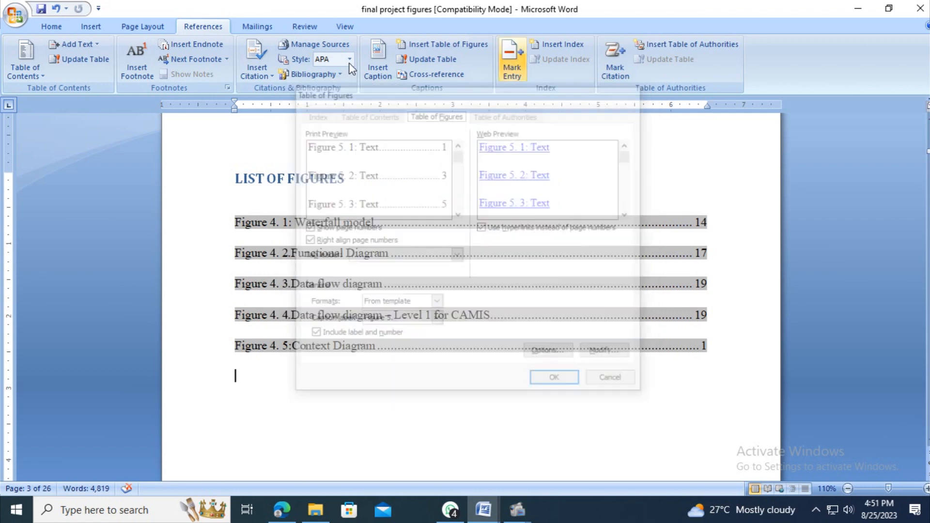
- Try to insert a table of figures for the Figure 5. caption label below the existing list, using the Table of Figures style
{"action": "left_click", "coordinate": [446, 50]}
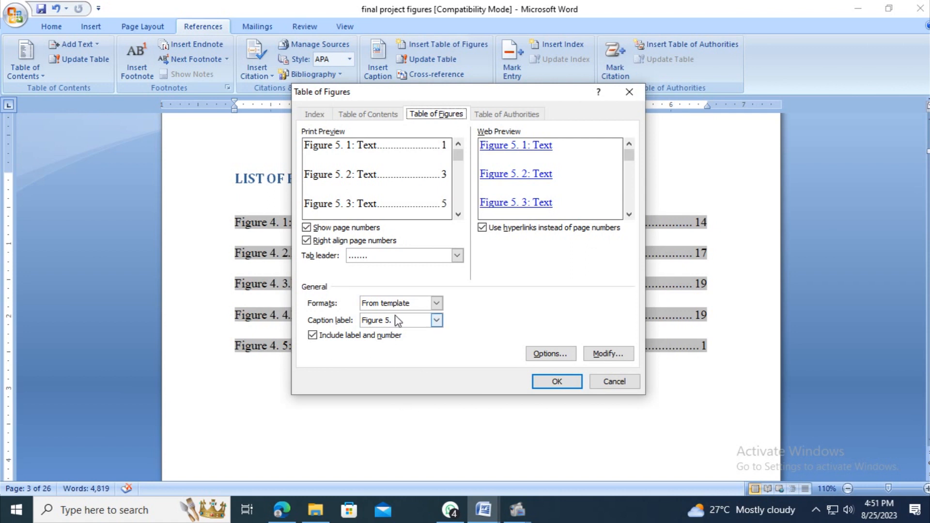
{"action": "left_click", "coordinate": [410, 320]}
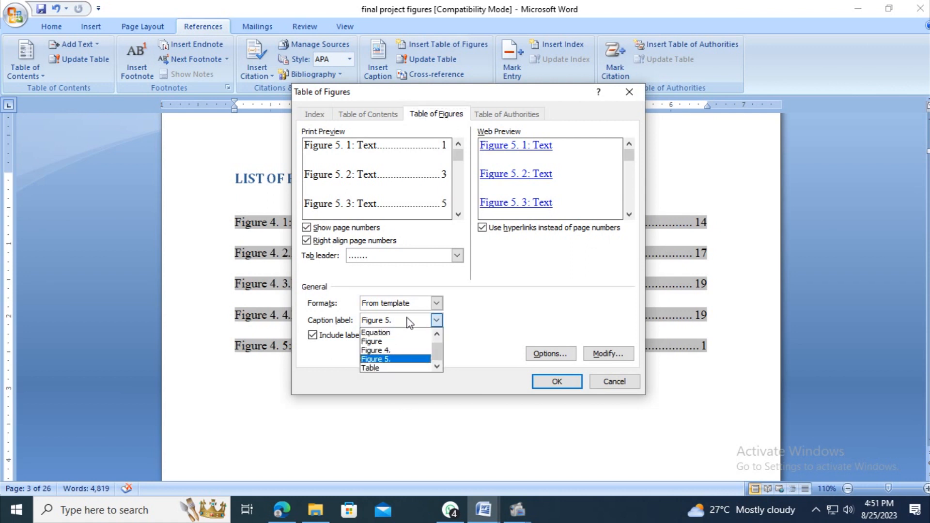
{"action": "left_click", "coordinate": [386, 359]}
{"action": "left_click", "coordinate": [608, 353]}
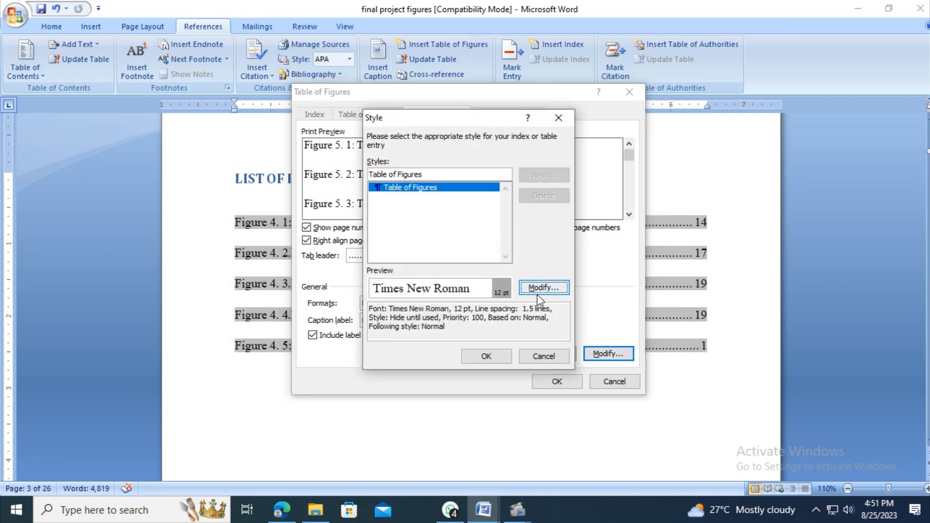
{"action": "left_click", "coordinate": [486, 356]}
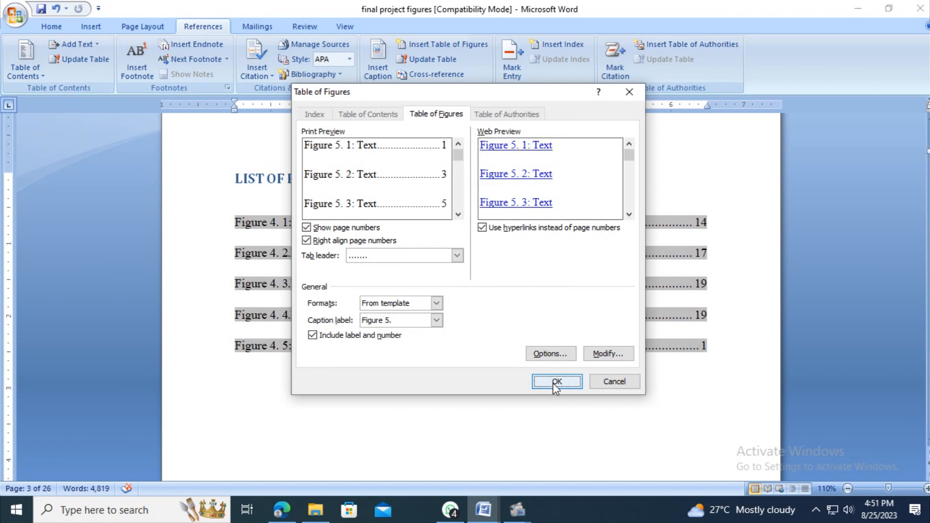
{"action": "left_click", "coordinate": [553, 383]}
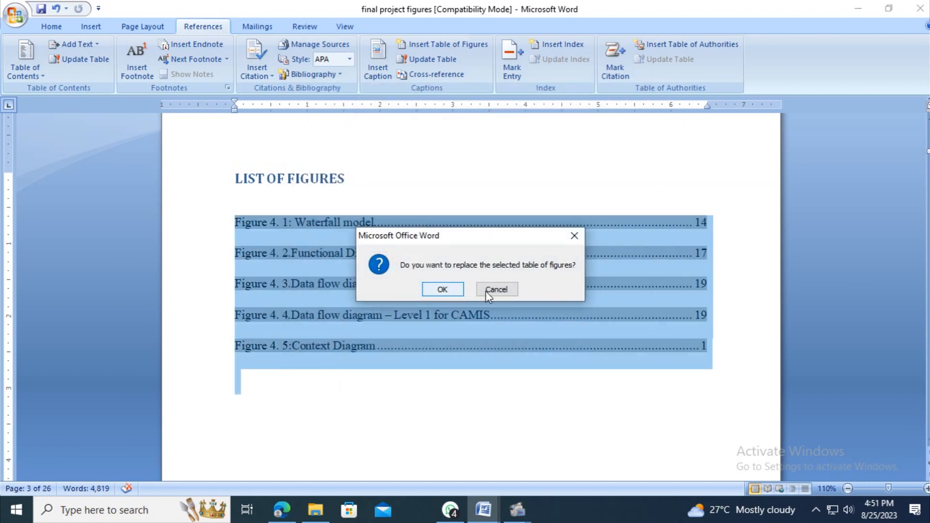
{"action": "key", "text": "Return"}
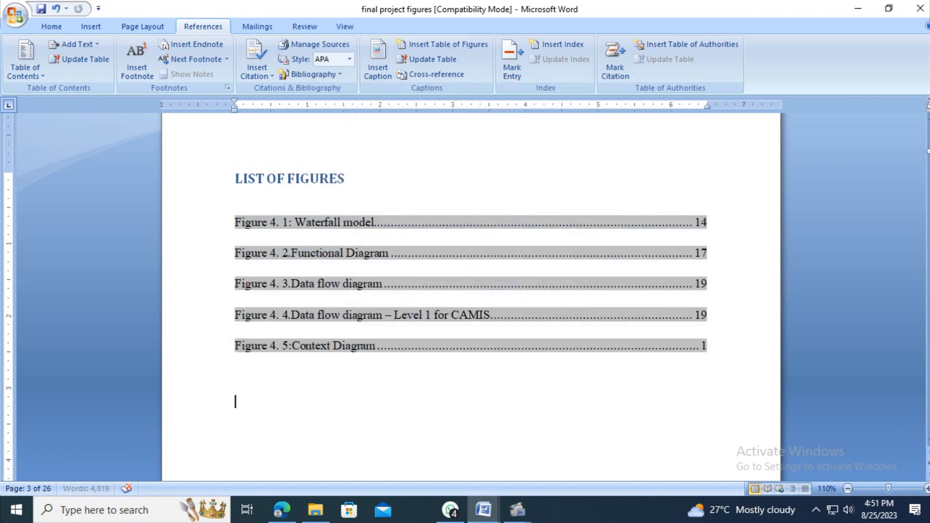
- Insert a table of figures for the Figure 5. caption label, replacing the existing Figure 4. list
{"action": "left_click", "coordinate": [443, 44]}
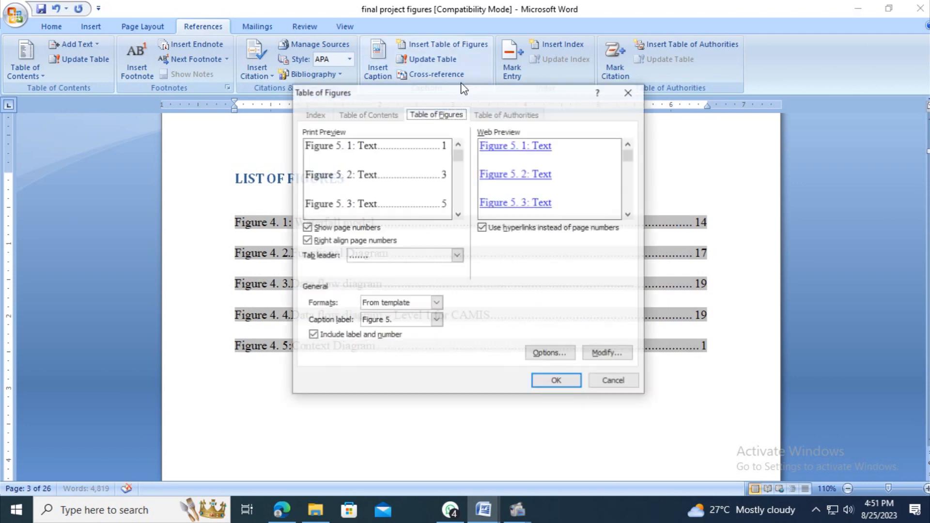
{"action": "left_click", "coordinate": [554, 380]}
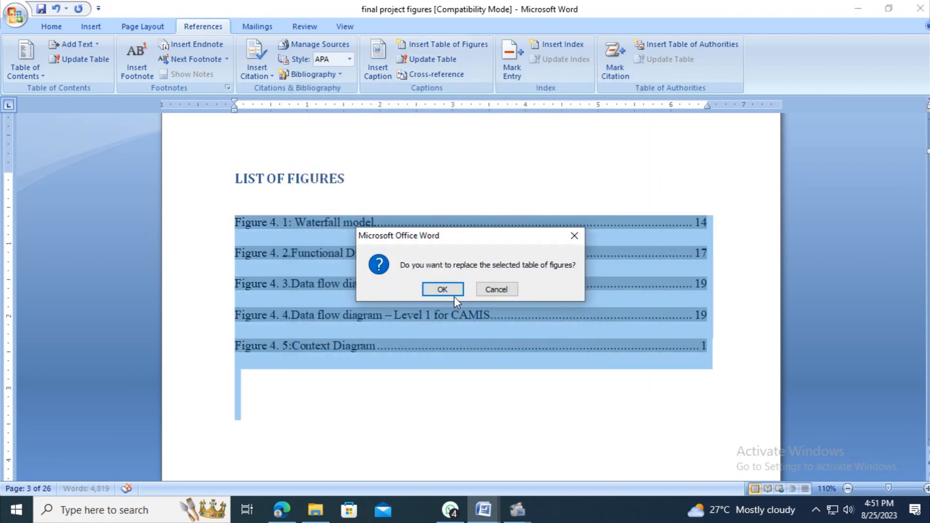
{"action": "left_click", "coordinate": [454, 295]}
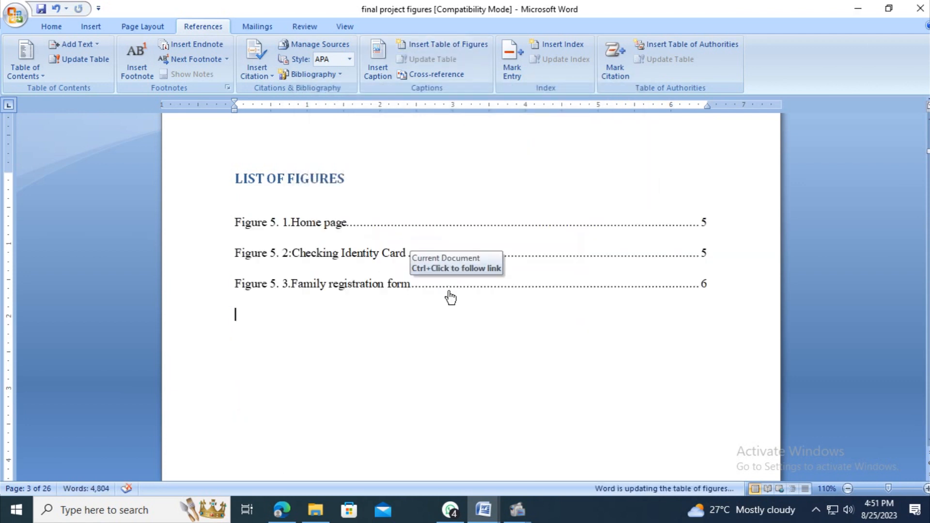
{"action": "left_click", "coordinate": [301, 429]}
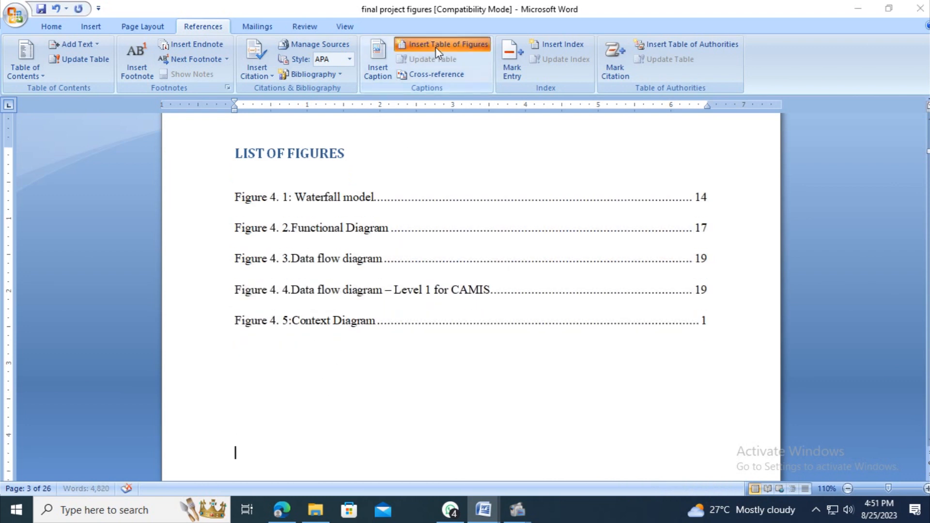
- Insert a table of figures for the Figure 5. caption label below the existing Figure 4. list
{"action": "left_click", "coordinate": [435, 48]}
{"action": "left_click", "coordinate": [437, 320]}
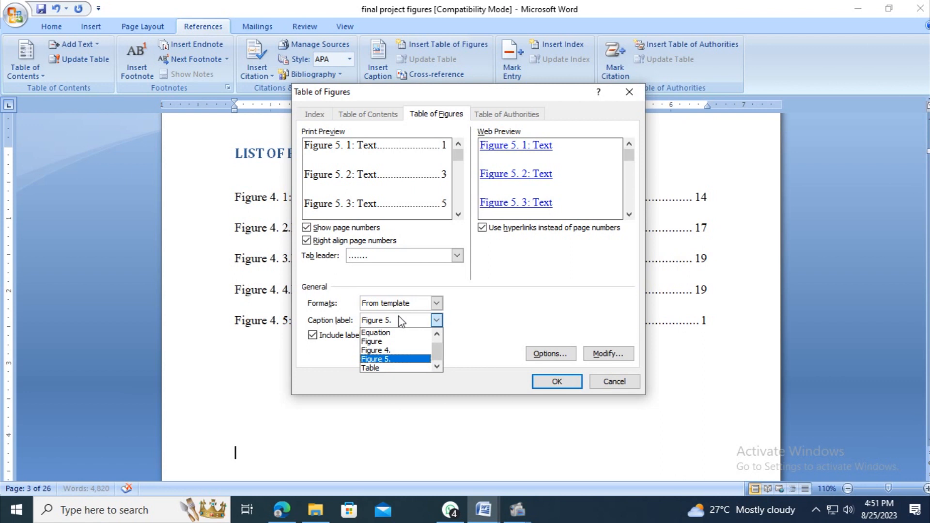
{"action": "left_click", "coordinate": [392, 360]}
{"action": "left_click", "coordinate": [541, 385]}
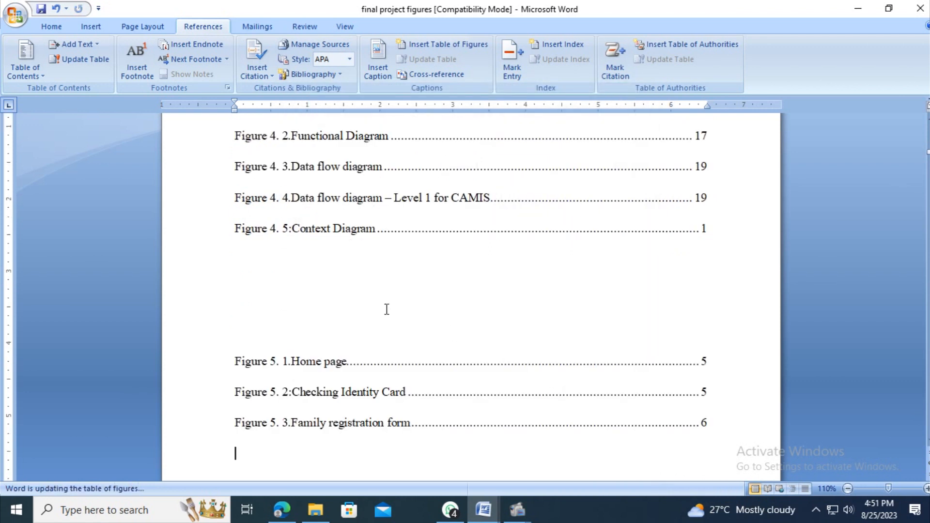
- Delete the surplus empty lines between the Context Diagram and Home page entries, leaving one blank line
{"action": "scroll", "coordinate": [478, 347], "scroll_direction": "up", "scroll_amount": 2}
{"action": "scroll", "coordinate": [479, 347], "scroll_direction": "down", "scroll_amount": 1}
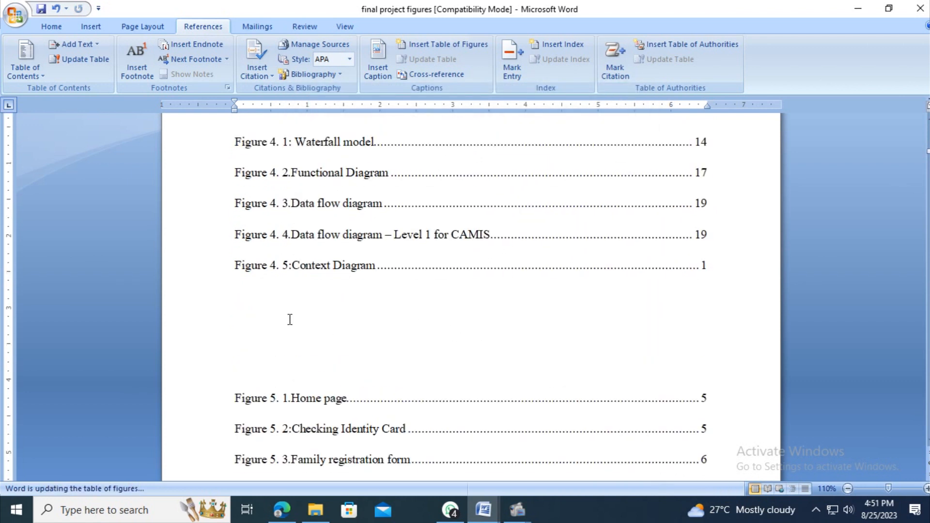
{"action": "left_click", "coordinate": [267, 294]}
{"action": "key", "text": "Delete"}
{"action": "key", "text": "Delete"}
{"action": "key", "text": "Delete"}
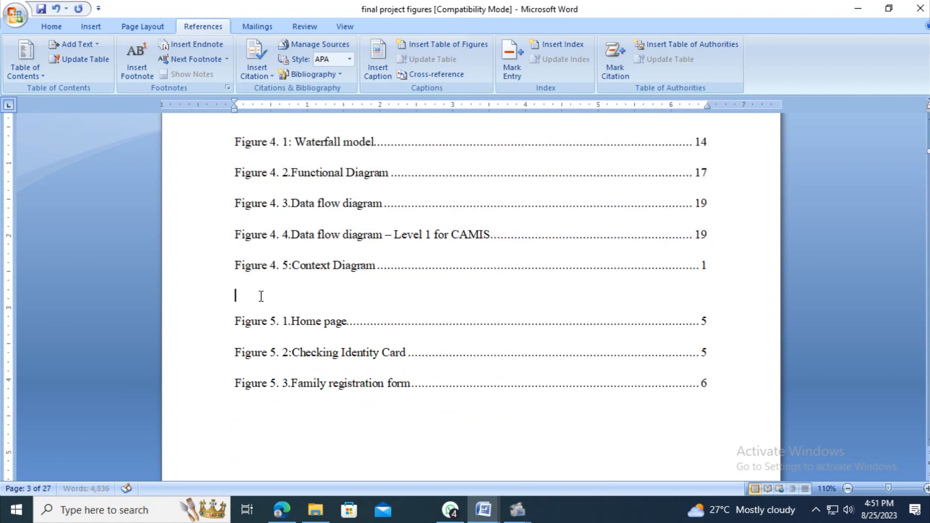
- Remove the last blank line above the Home page entry so the Figure 5. list directly follows the Figure 4. list
{"action": "key", "text": "Delete"}
{"action": "key", "text": "Return"}
{"action": "left_click", "coordinate": [234, 321]}
{"action": "left_click", "coordinate": [237, 295]}
{"action": "key", "text": "BackSpace"}
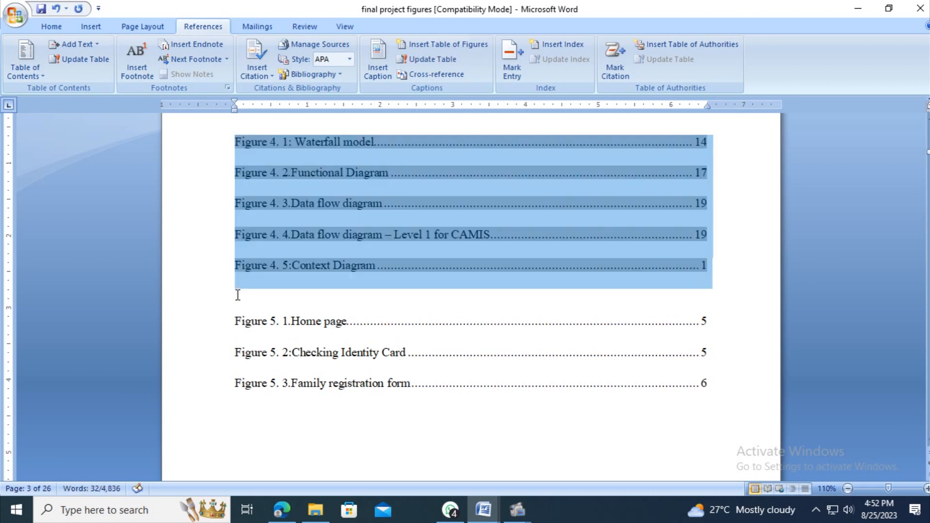
{"action": "left_click", "coordinate": [238, 295]}
{"action": "key", "text": "Delete"}
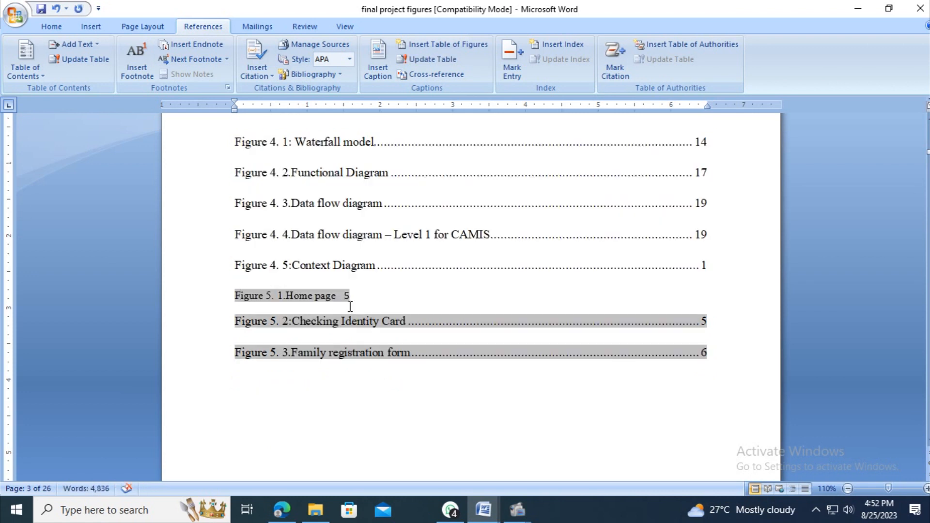
- Replace the gap in the Figure 5. 1 Home page entry with a row of dots reaching its page number at the margin
{"action": "key", "text": "BackSpace"}
{"action": "type", "text": ".............................................."}
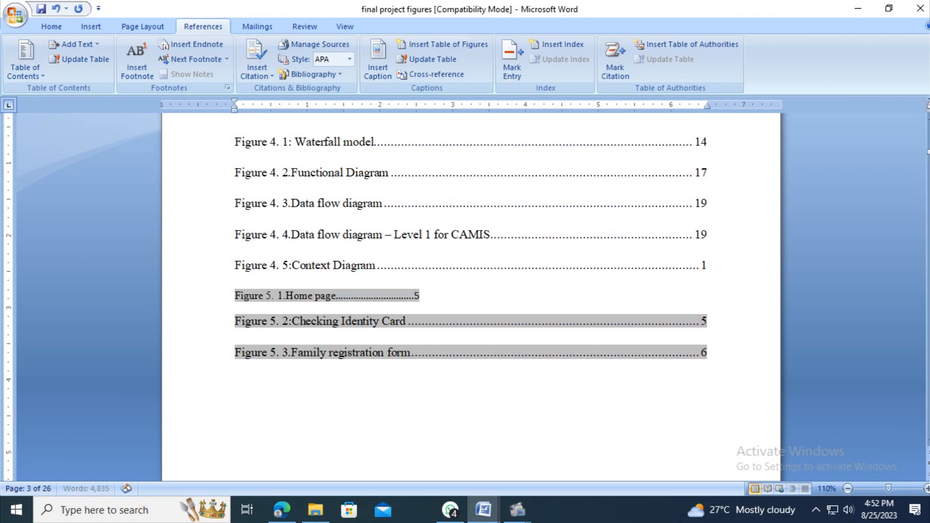
{"action": "type", "text": "............................................................"}
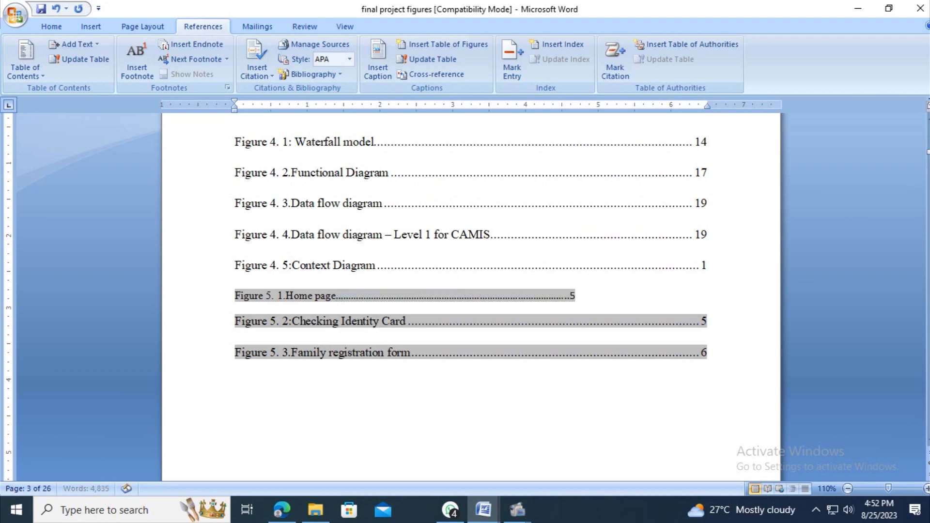
{"action": "type", "text": "..............................."}
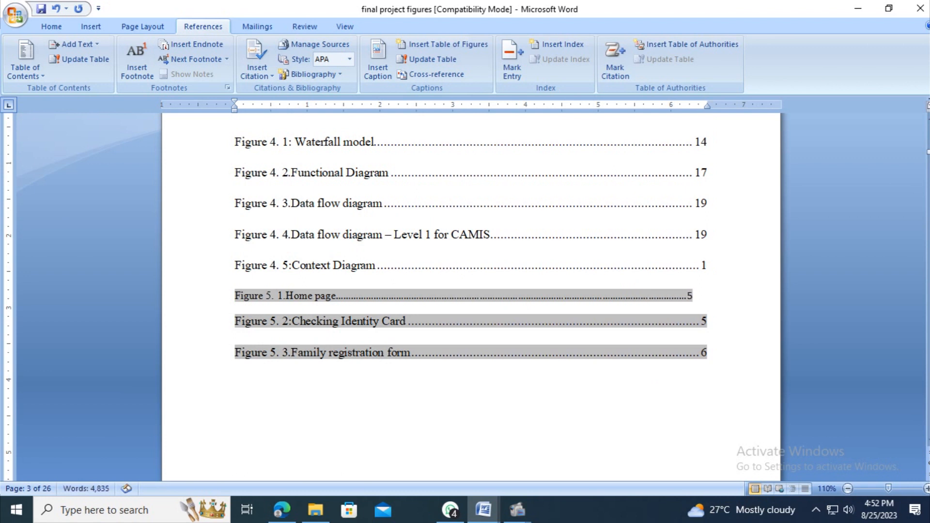
{"action": "type", "text": ".........."}
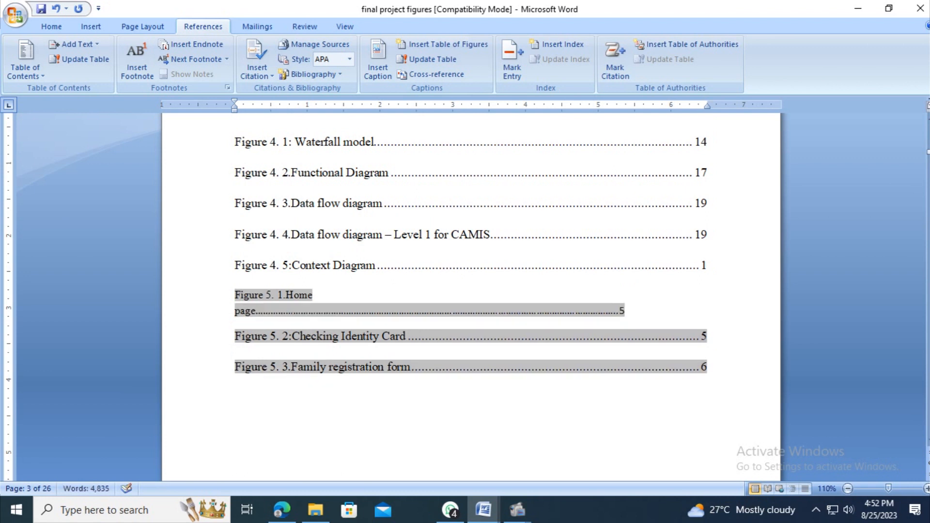
{"action": "key", "text": "BackSpace"}
{"action": "key", "text": "BackSpace"}
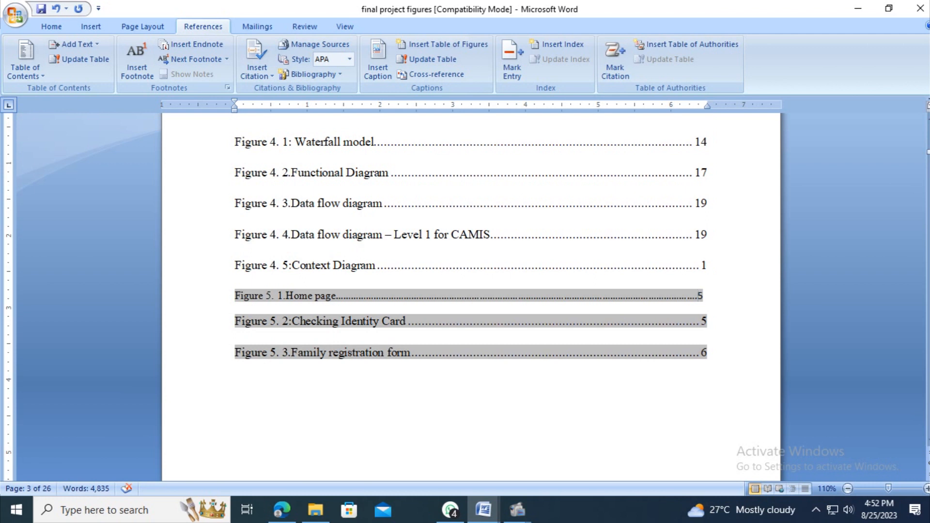
- Compare the chapter labels, numbering and page numbers of the Figure 4. and Figure 5. entries under LIST OF FIGURES
{"action": "left_click", "coordinate": [294, 142]}
{"action": "left_click", "coordinate": [278, 142]}
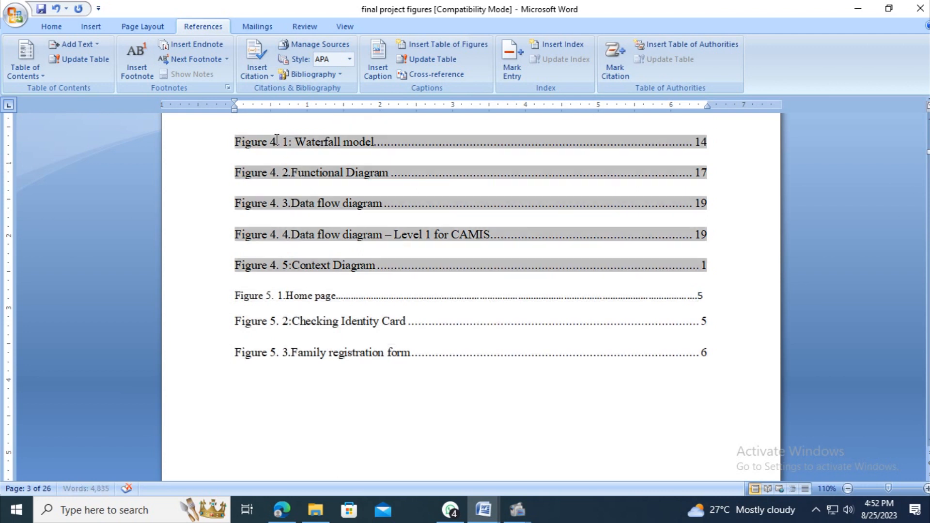
{"action": "left_click", "coordinate": [284, 297]}
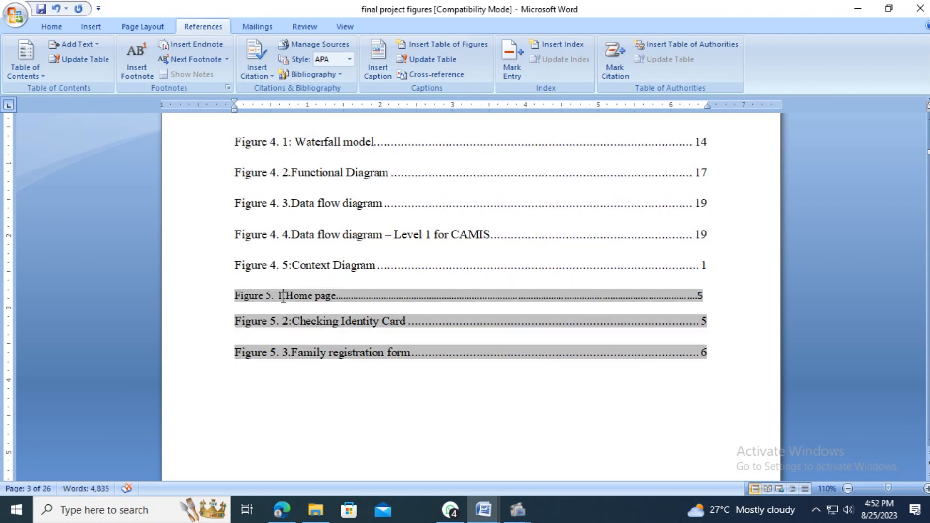
{"action": "double_click", "coordinate": [268, 295]}
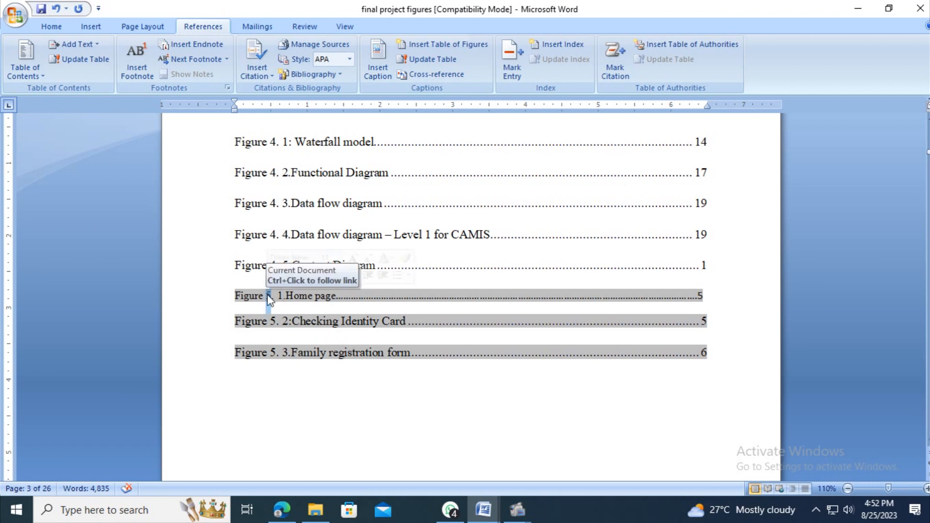
{"action": "left_click", "coordinate": [281, 324]}
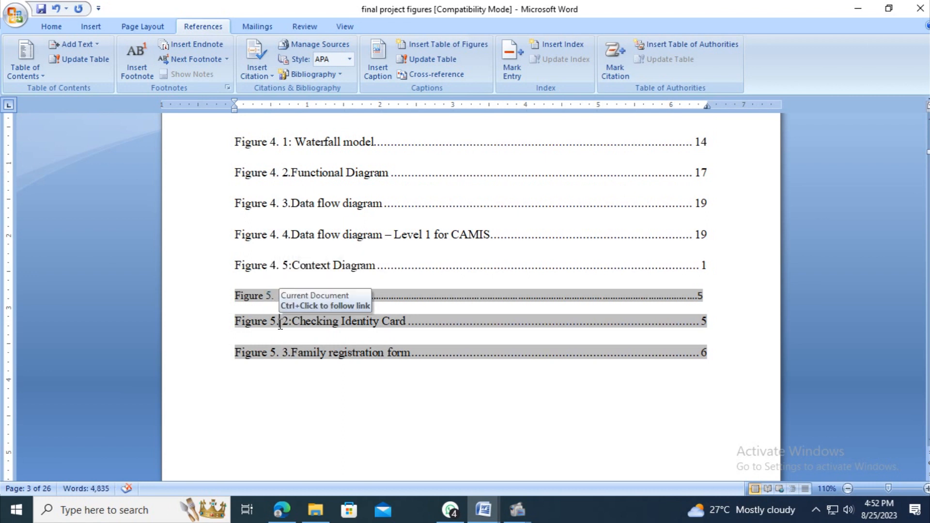
{"action": "scroll", "coordinate": [754, 403], "scroll_direction": "down", "scroll_amount": 4}
{"action": "scroll", "coordinate": [654, 357], "scroll_direction": "up", "scroll_amount": 1}
{"action": "scroll", "coordinate": [654, 357], "scroll_direction": "down", "scroll_amount": 3}
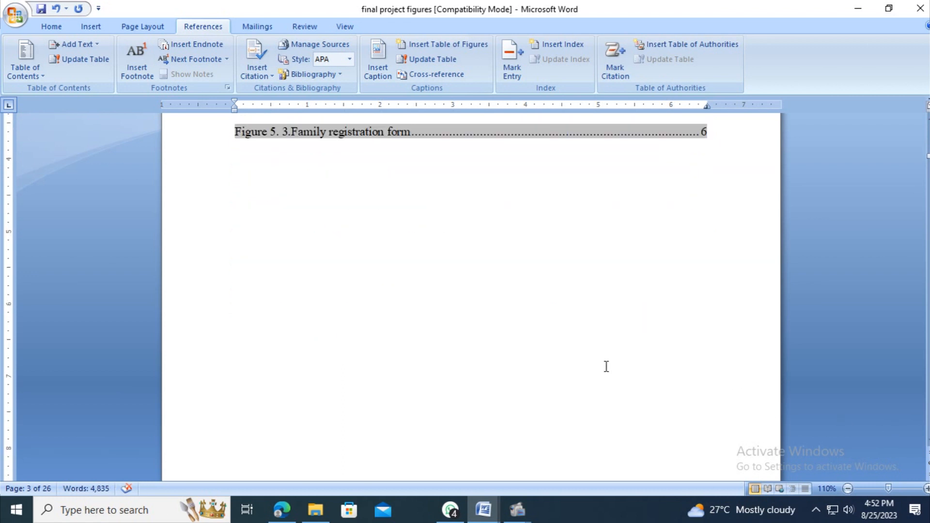
{"action": "scroll", "coordinate": [607, 366], "scroll_direction": "up", "scroll_amount": 3}
{"action": "left_click_drag", "start_coordinate": [703, 262], "coordinate": [684, 264]}
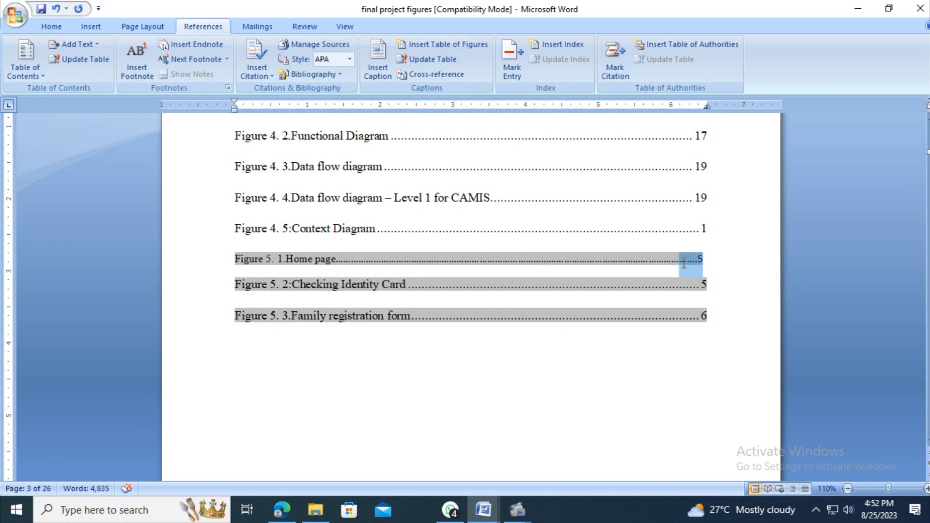
{"action": "left_click", "coordinate": [713, 282]}
- Delete the empty lines above the TABLE OF CONTENT heading and save the document
{"action": "left_click_drag", "start_coordinate": [928, 152], "coordinate": [927, 121]}
{"action": "scroll", "coordinate": [409, 352], "scroll_direction": "down", "scroll_amount": 10}
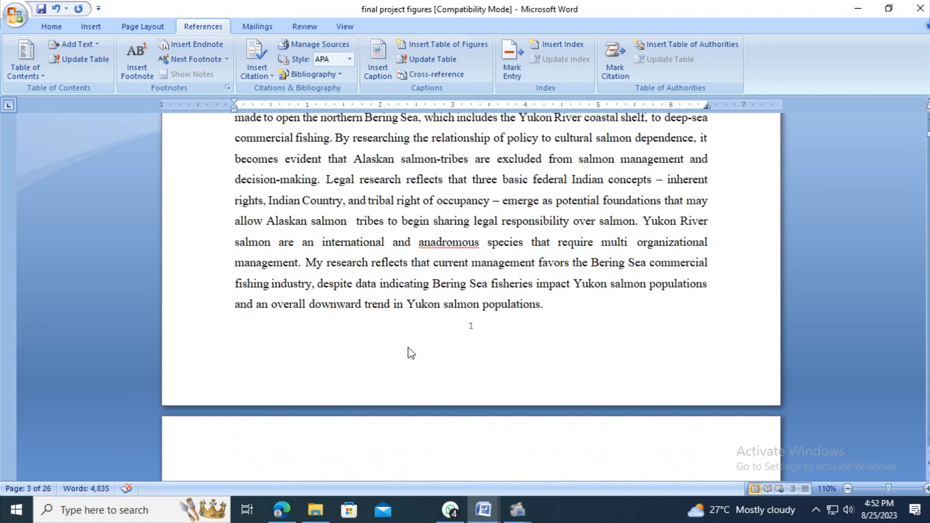
{"action": "scroll", "coordinate": [494, 249], "scroll_direction": "up", "scroll_amount": 3}
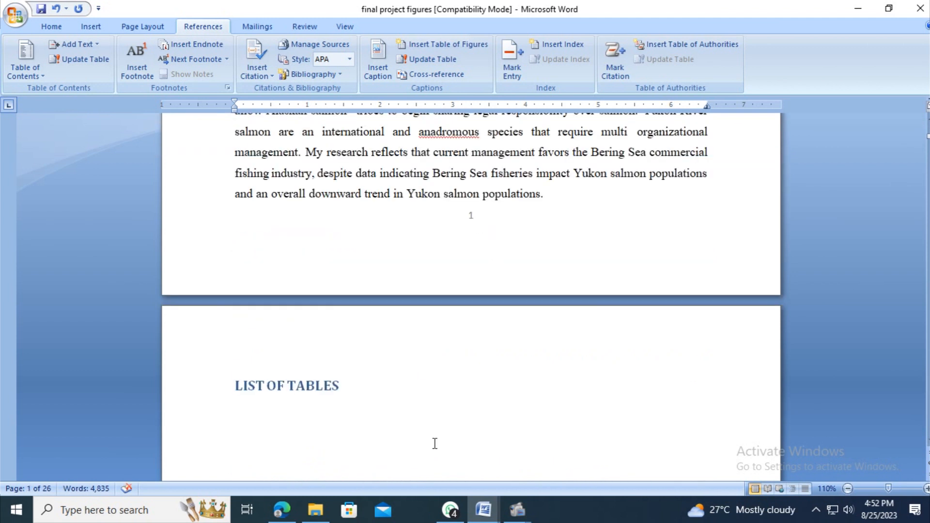
{"action": "scroll", "coordinate": [458, 433], "scroll_direction": "down", "scroll_amount": 10}
{"action": "scroll", "coordinate": [505, 328], "scroll_direction": "down", "scroll_amount": 10}
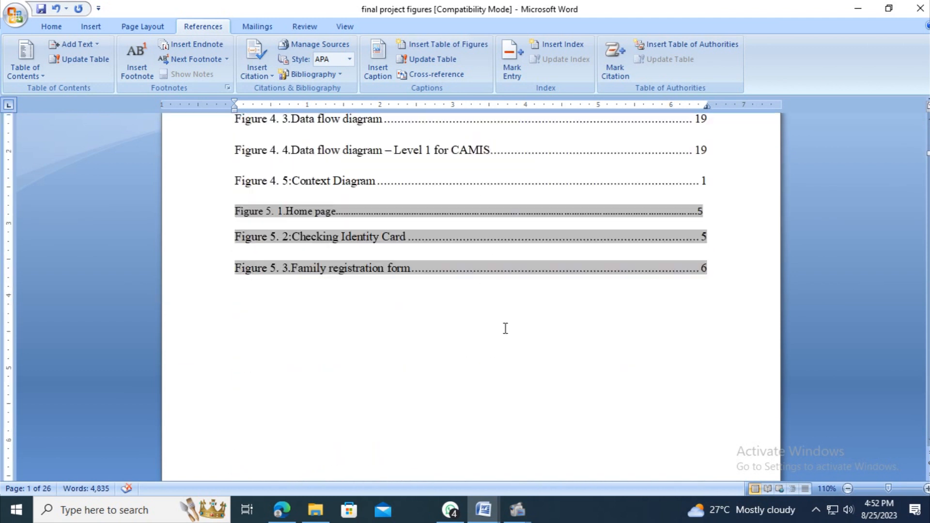
{"action": "left_click", "coordinate": [406, 369]}
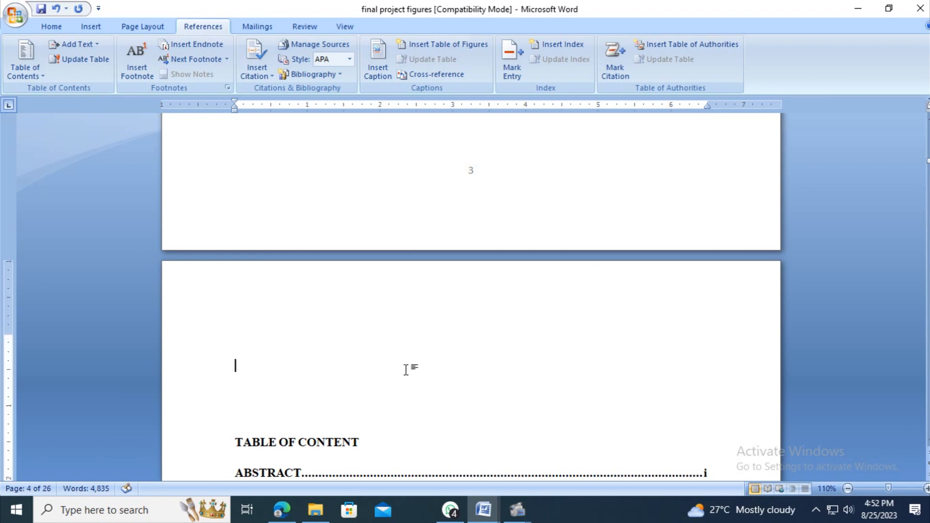
{"action": "key", "text": "Delete"}
{"action": "key", "text": "Delete"}
{"action": "key", "text": "Delete"}
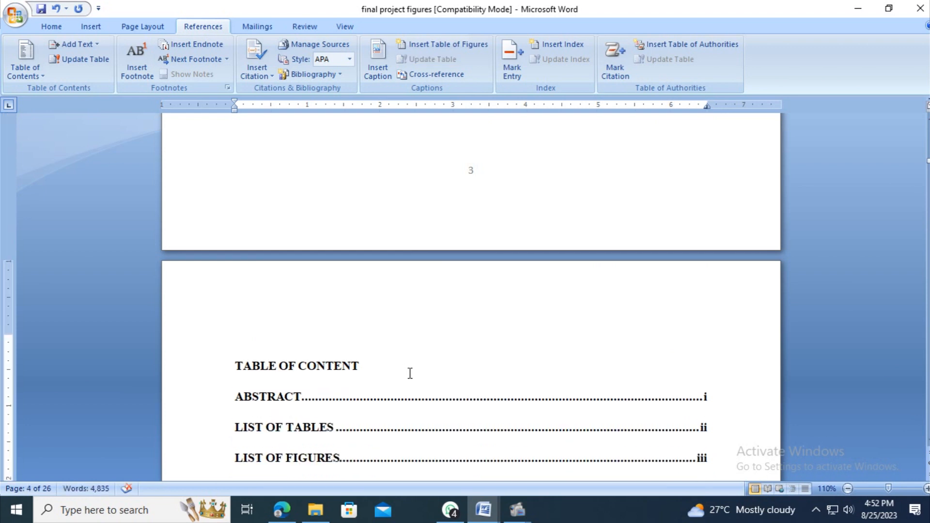
{"action": "key", "text": "ctrl+s"}
{"action": "key", "text": "Delete"}
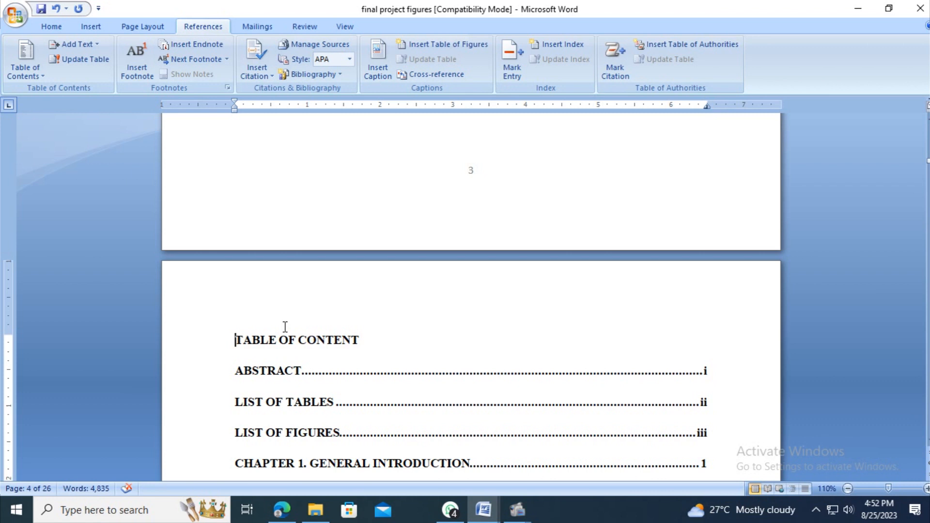
{"action": "left_click", "coordinate": [362, 330]}
{"action": "left_click", "coordinate": [41, 9]}
- Place the text cursor at the end of the ABSTRACT heading on the first page
{"action": "left_click_drag", "start_coordinate": [928, 174], "coordinate": [927, 127]}
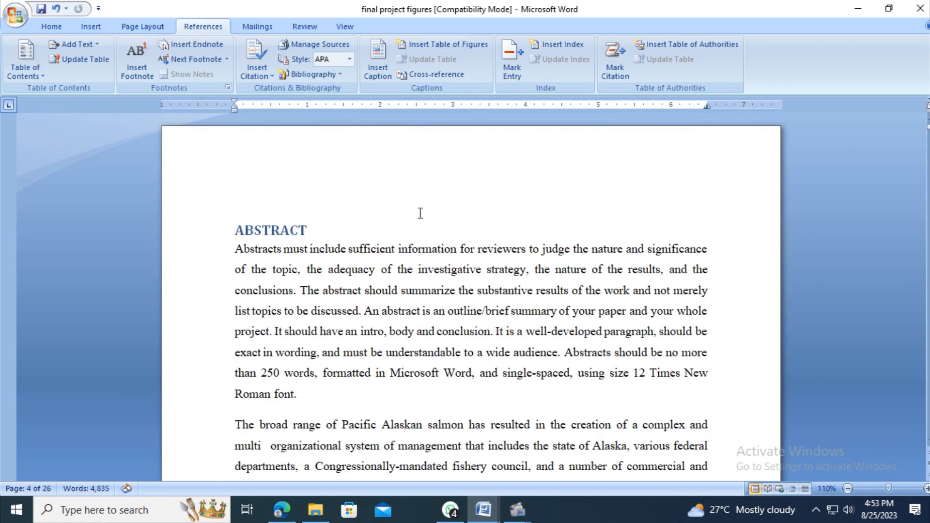
{"action": "left_click", "coordinate": [386, 207]}
{"action": "scroll", "coordinate": [386, 207], "scroll_direction": "down", "scroll_amount": 2}
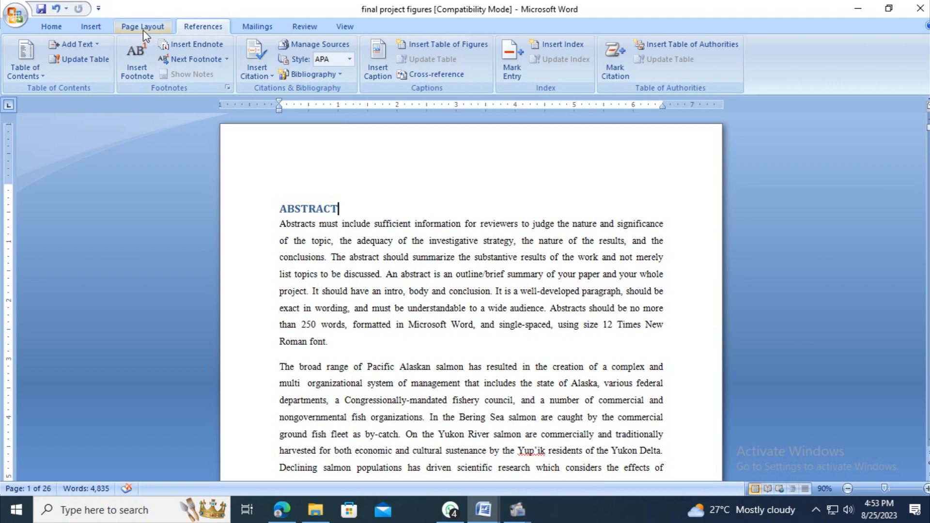
- Set the page number format to i, ii, iii starting at i, and save the document
{"action": "left_click", "coordinate": [91, 27]}
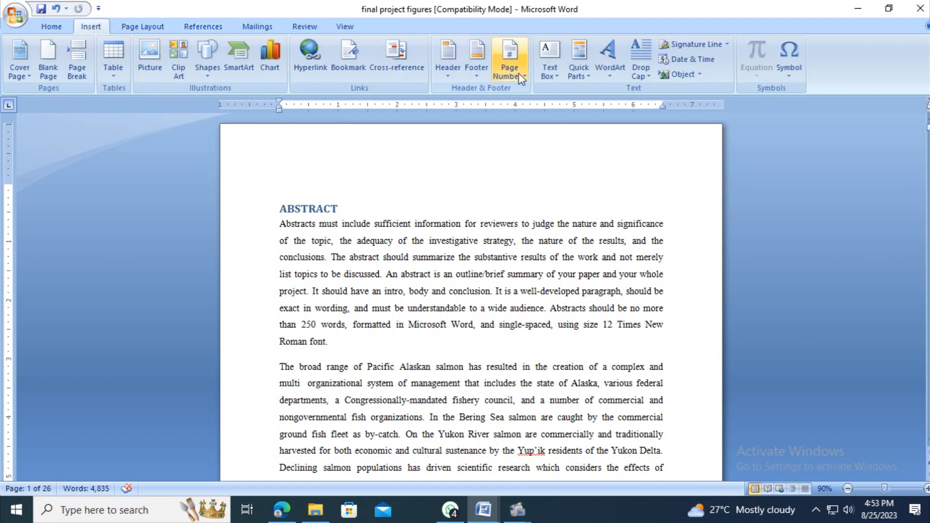
{"action": "left_click", "coordinate": [510, 60]}
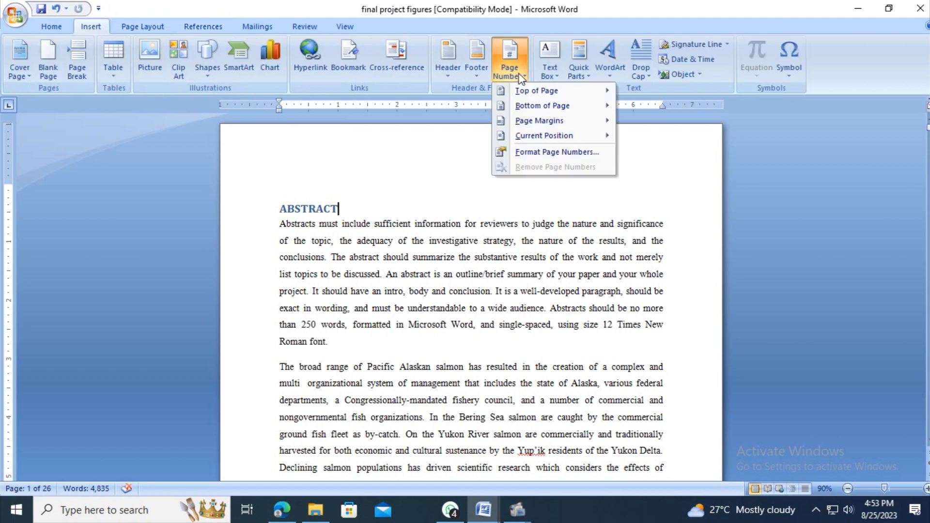
{"action": "left_click", "coordinate": [557, 152]}
{"action": "left_click", "coordinate": [410, 291]}
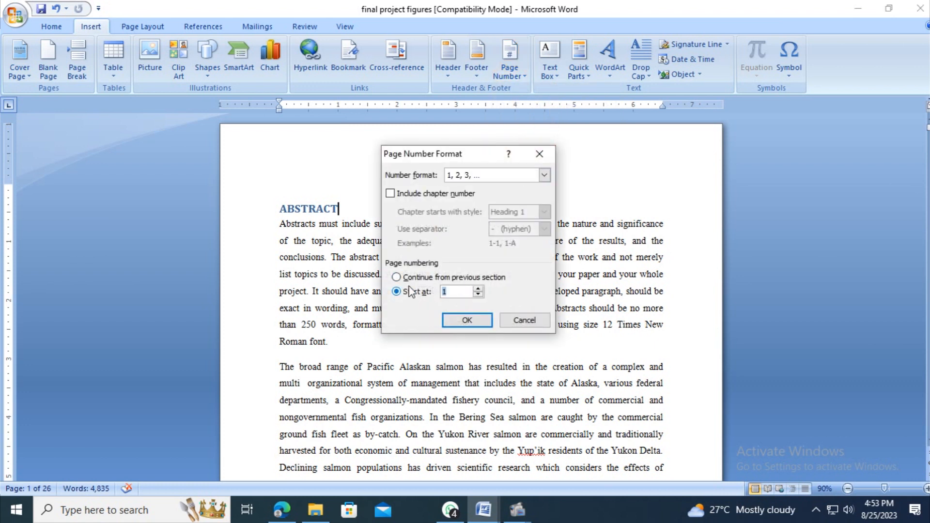
{"action": "left_click", "coordinate": [545, 175]}
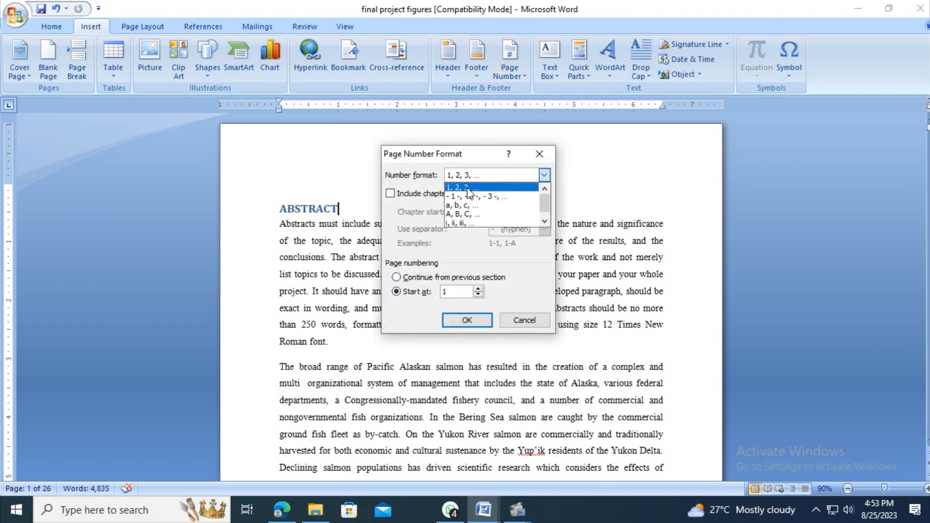
{"action": "left_click", "coordinate": [473, 223]}
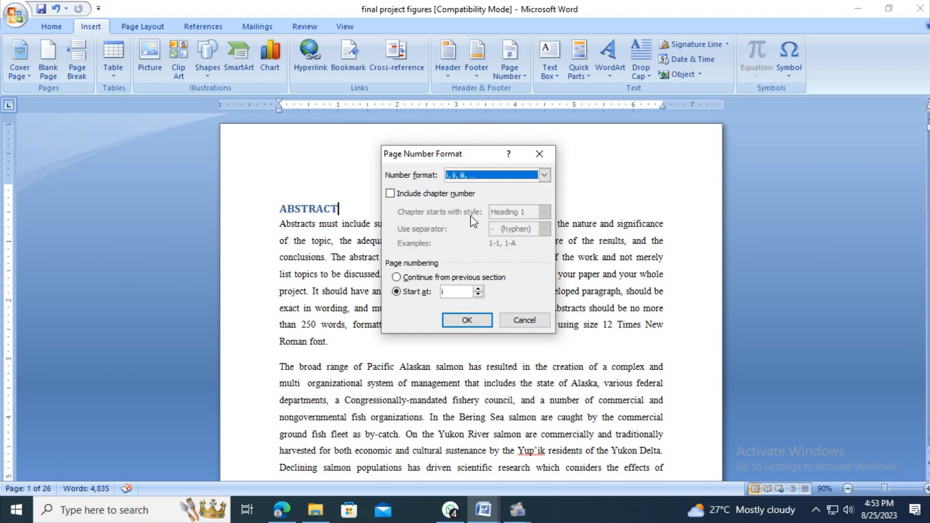
{"action": "left_click", "coordinate": [467, 320]}
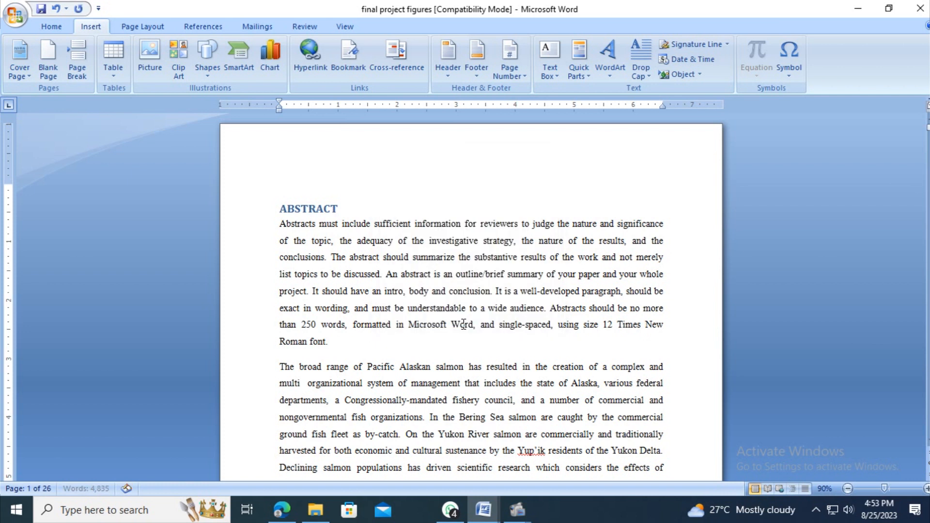
{"action": "scroll", "coordinate": [464, 324], "scroll_direction": "down", "scroll_amount": 8}
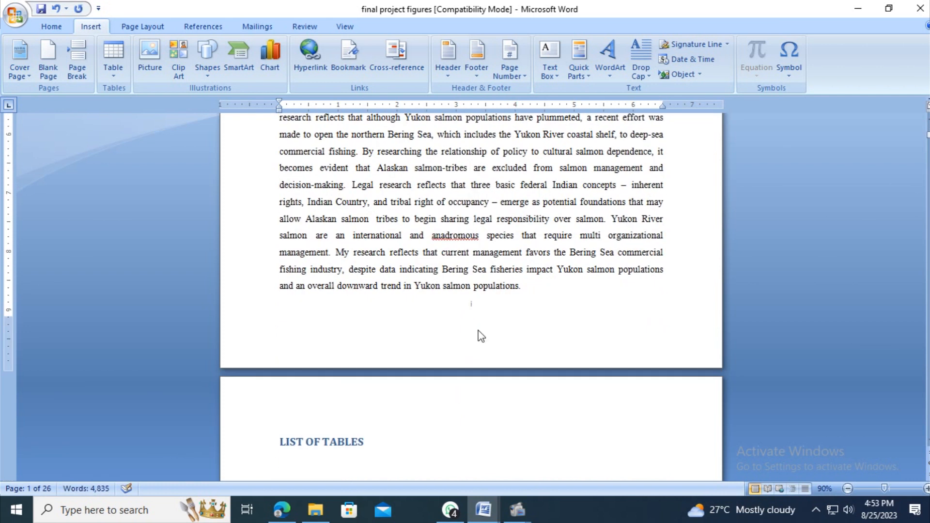
{"action": "left_click", "coordinate": [42, 8]}
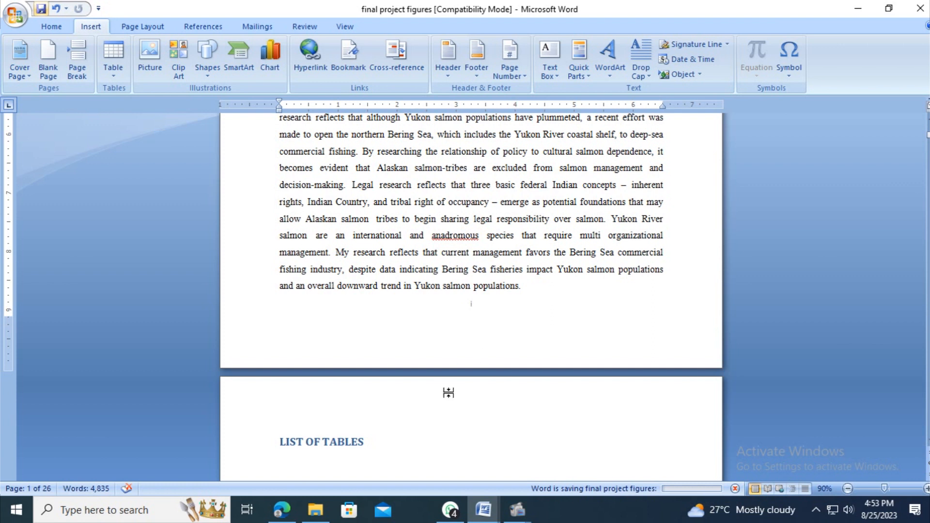
{"action": "double_click", "coordinate": [449, 393]}
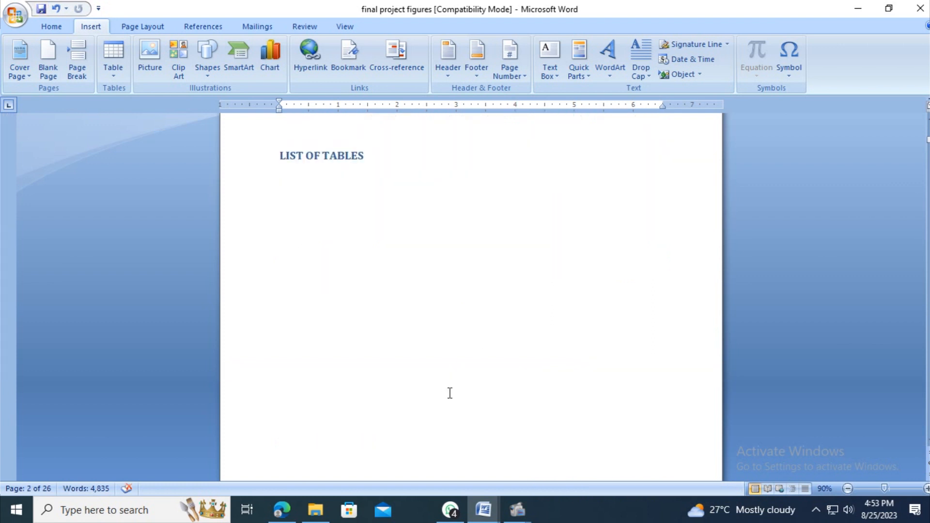
{"action": "mouse_move", "coordinate": [517, 509]}
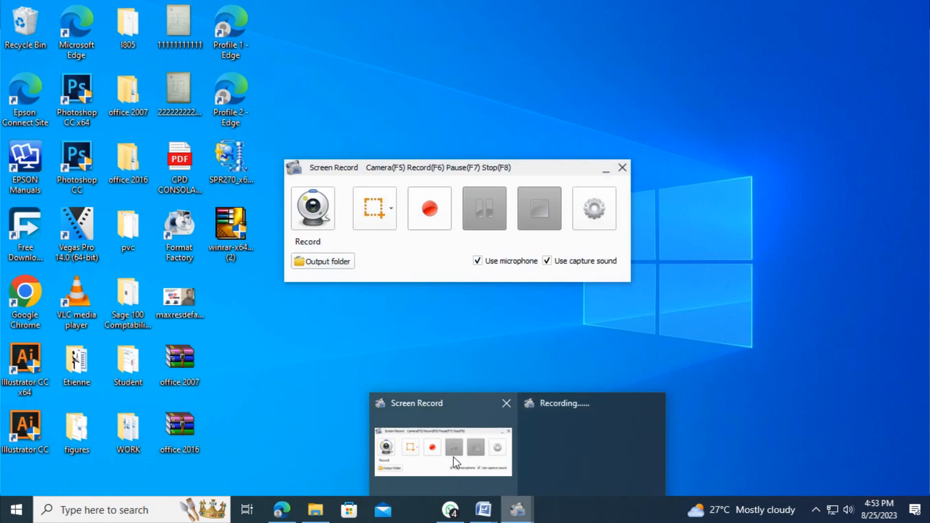
{"action": "left_click", "coordinate": [454, 457]}
{"action": "left_click", "coordinate": [417, 216]}
{"action": "left_click", "coordinate": [485, 210]}
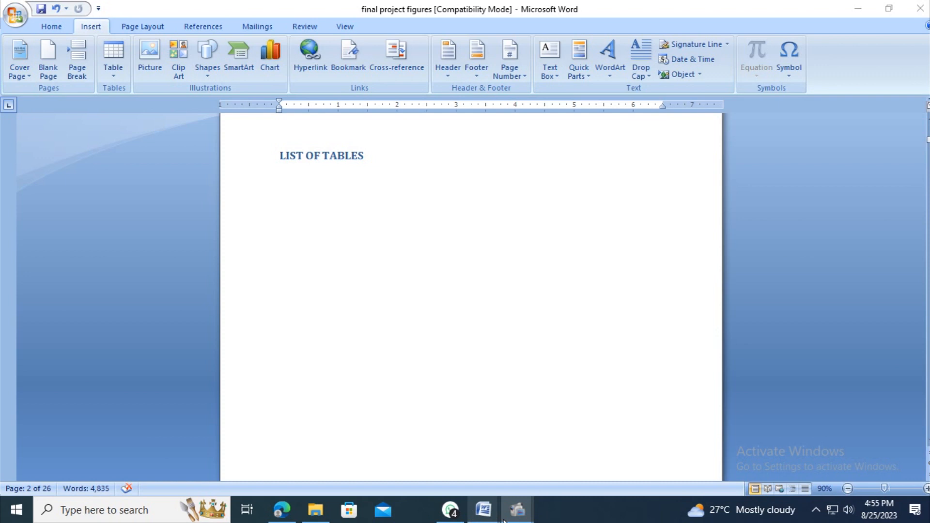
{"action": "mouse_move", "coordinate": [517, 509]}
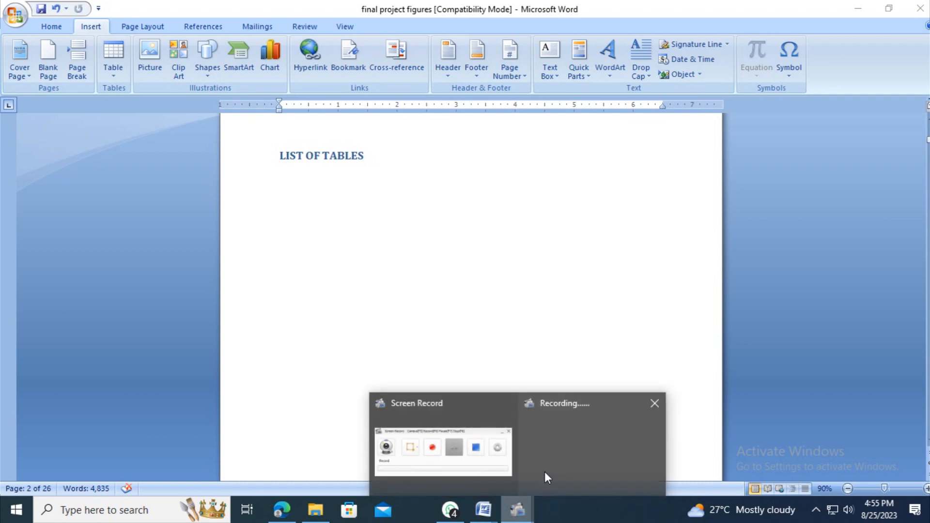
{"action": "mouse_move", "coordinate": [559, 454]}
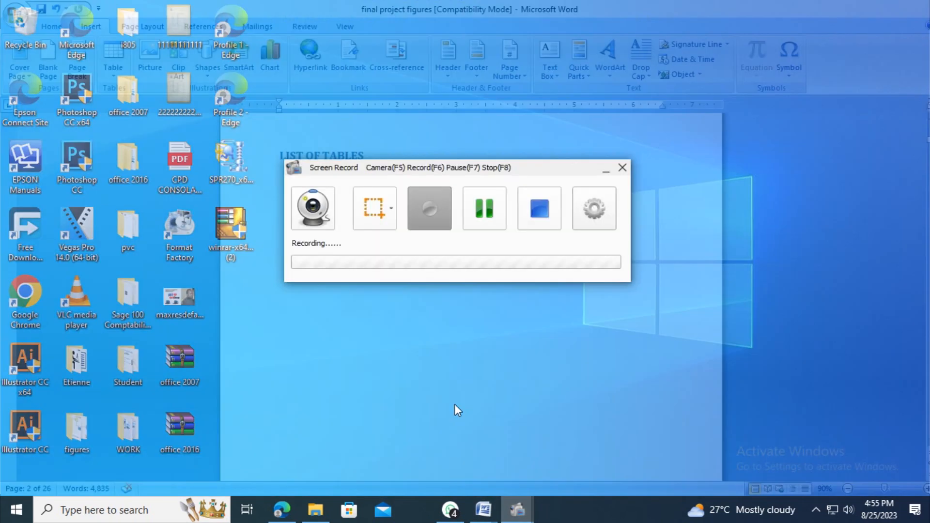
{"action": "left_click", "coordinate": [455, 404]}
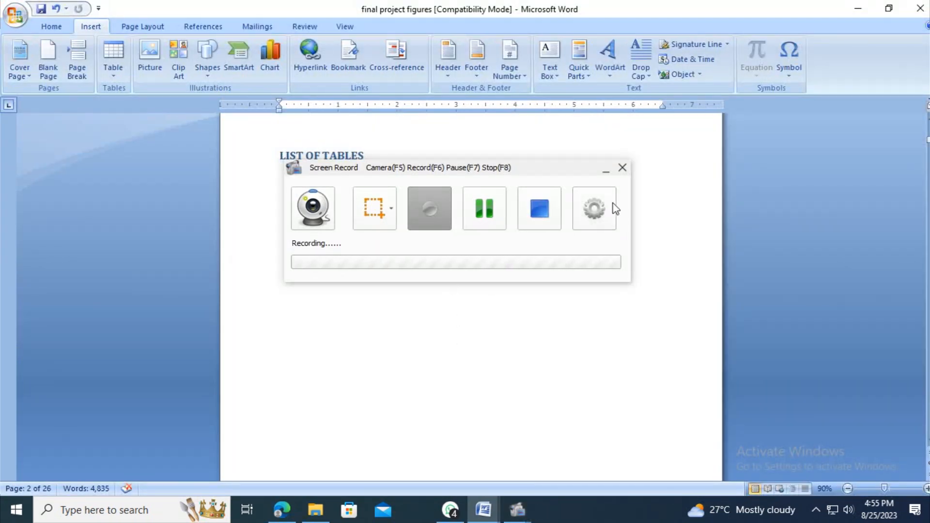
{"action": "left_click", "coordinate": [606, 169]}
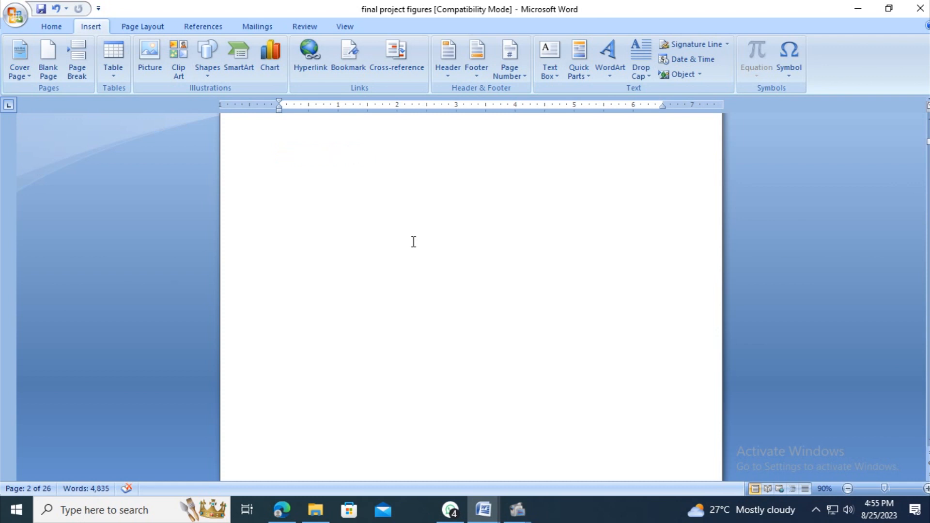
- Examine the footer page numbers from the List of Tables page through Chapter Three and back to Chapter 1
{"action": "scroll", "coordinate": [413, 242], "scroll_direction": "down", "scroll_amount": 15}
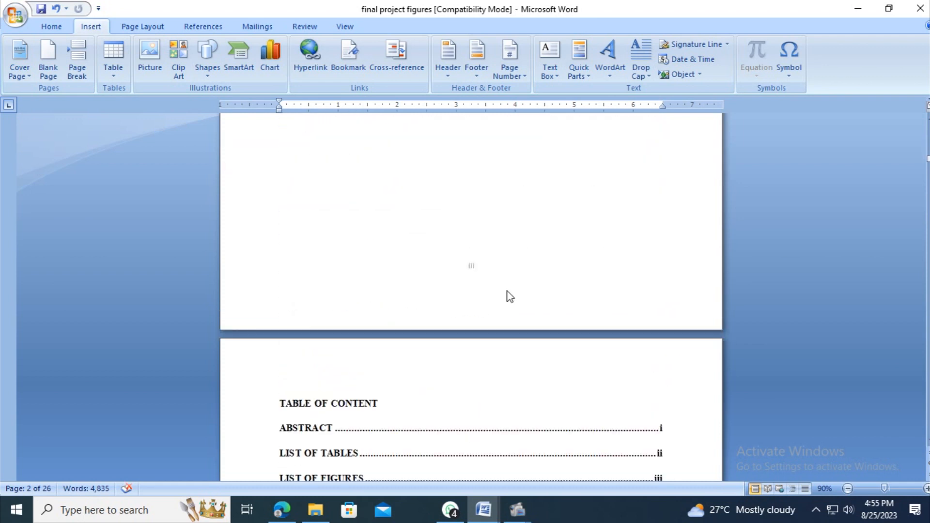
{"action": "scroll", "coordinate": [510, 296], "scroll_direction": "down", "scroll_amount": 15}
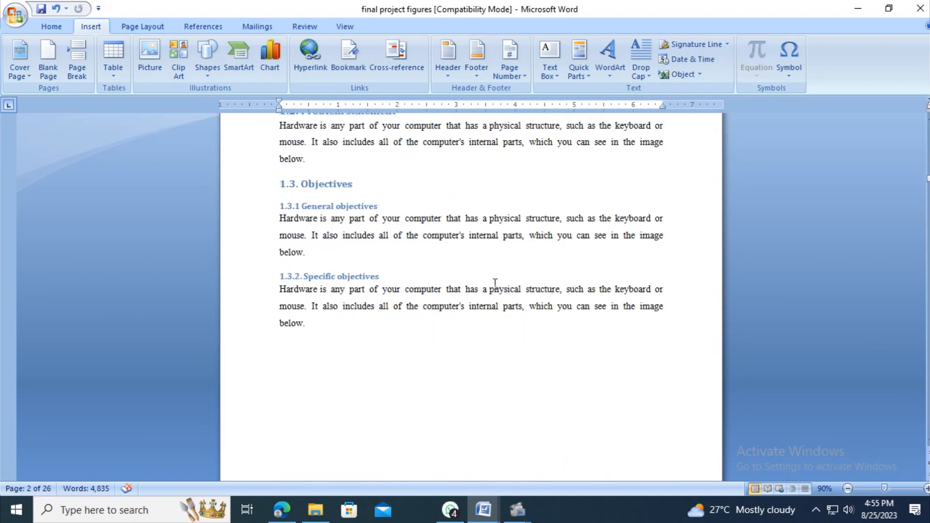
{"action": "scroll", "coordinate": [495, 283], "scroll_direction": "down", "scroll_amount": 15}
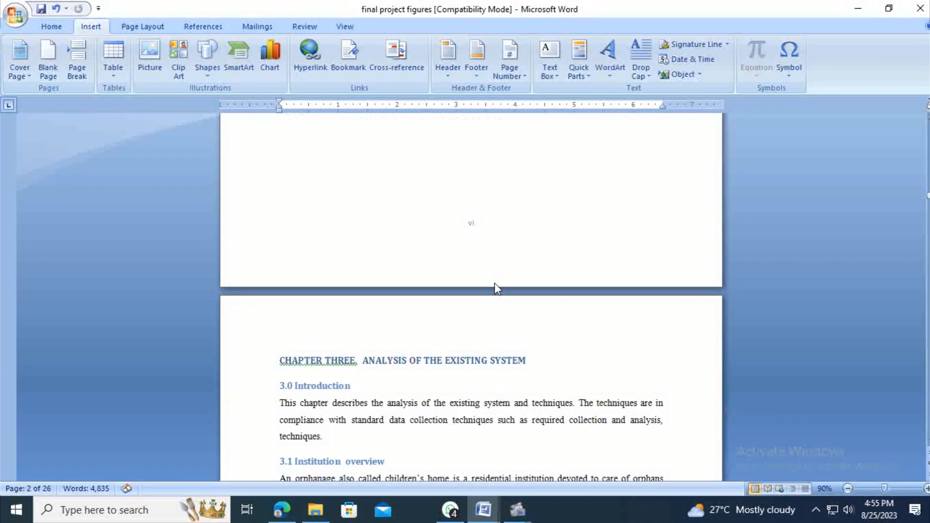
{"action": "scroll", "coordinate": [498, 289], "scroll_direction": "down", "scroll_amount": 15}
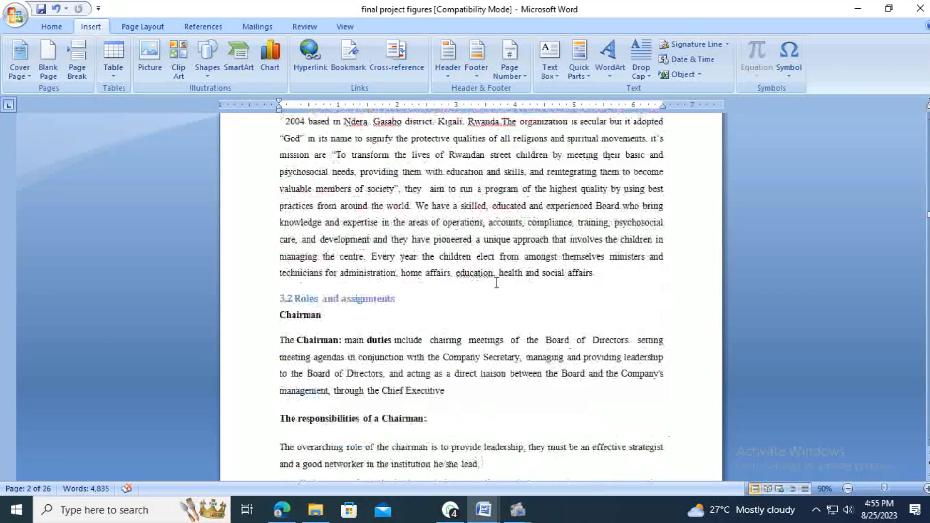
{"action": "scroll", "coordinate": [497, 283], "scroll_direction": "down", "scroll_amount": 9}
{"action": "scroll", "coordinate": [524, 275], "scroll_direction": "up", "scroll_amount": 5}
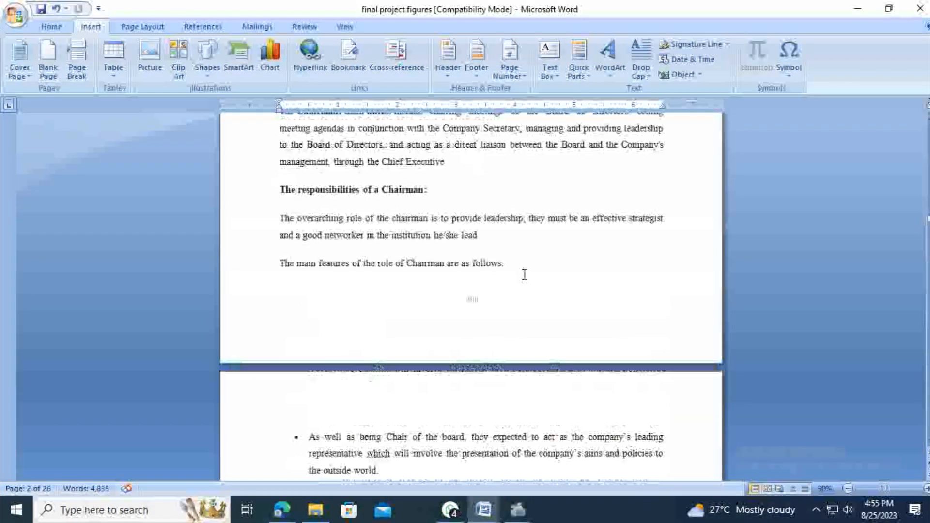
{"action": "scroll", "coordinate": [524, 275], "scroll_direction": "up", "scroll_amount": 4}
{"action": "left_click", "coordinate": [442, 242]}
{"action": "scroll", "coordinate": [430, 270], "scroll_direction": "up", "scroll_amount": 3}
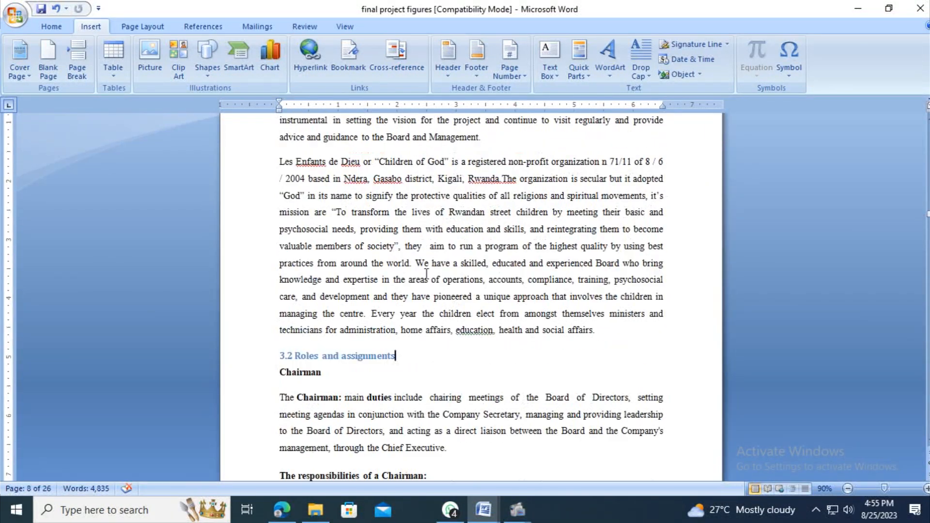
{"action": "left_click", "coordinate": [482, 137]}
{"action": "scroll", "coordinate": [483, 182], "scroll_direction": "up", "scroll_amount": 6}
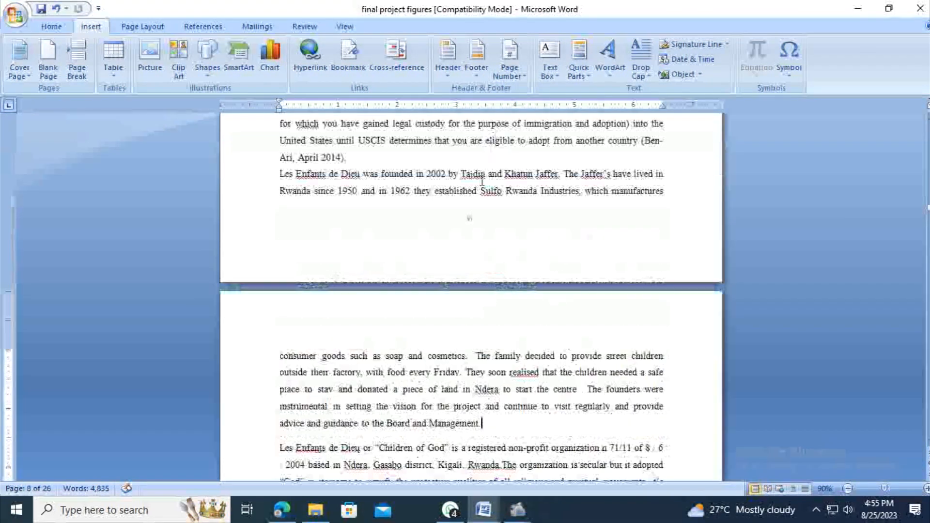
{"action": "scroll", "coordinate": [482, 182], "scroll_direction": "up", "scroll_amount": 15}
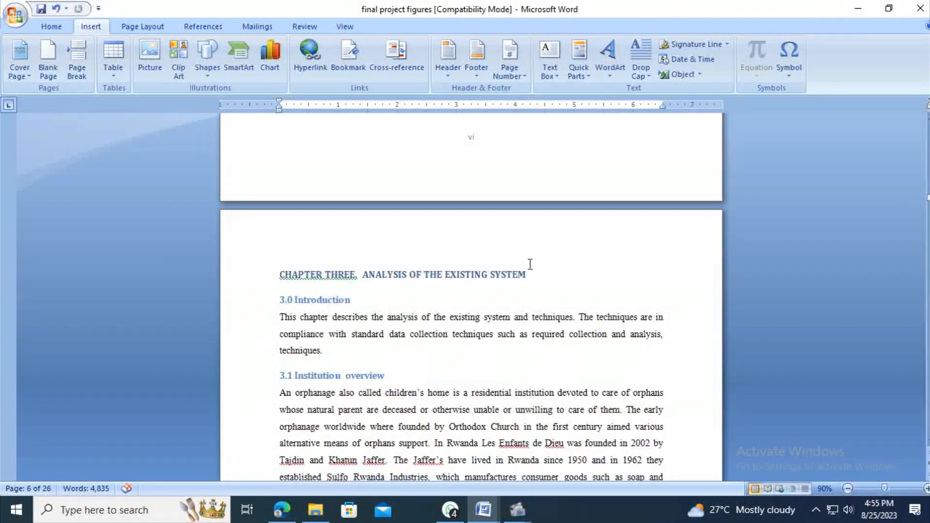
{"action": "scroll", "coordinate": [531, 264], "scroll_direction": "up", "scroll_amount": 3}
{"action": "scroll", "coordinate": [471, 291], "scroll_direction": "up", "scroll_amount": 6}
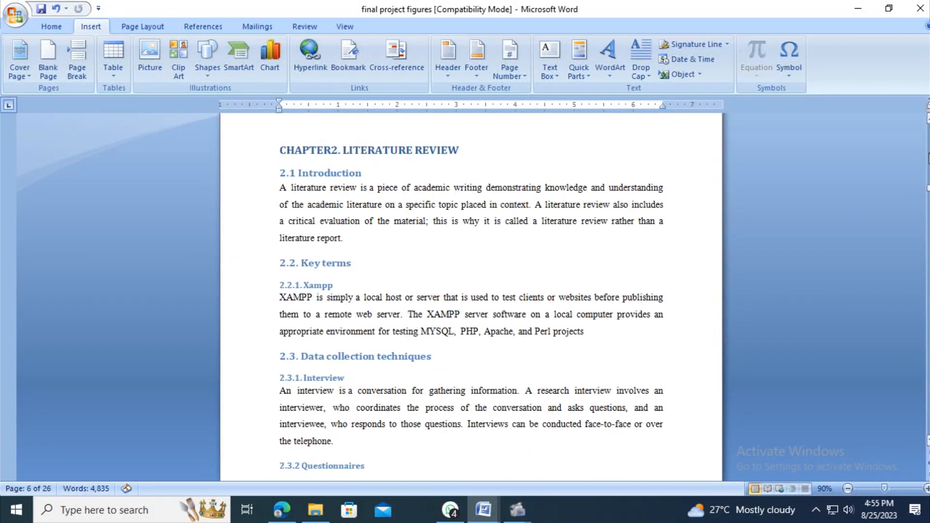
{"action": "scroll", "coordinate": [546, 185], "scroll_direction": "up", "scroll_amount": 12}
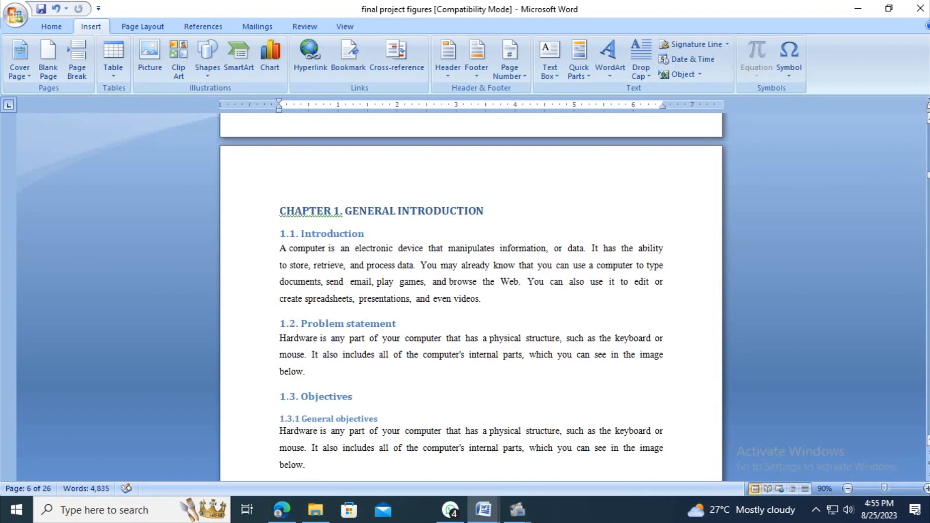
{"action": "scroll", "coordinate": [509, 219], "scroll_direction": "up", "scroll_amount": 3}
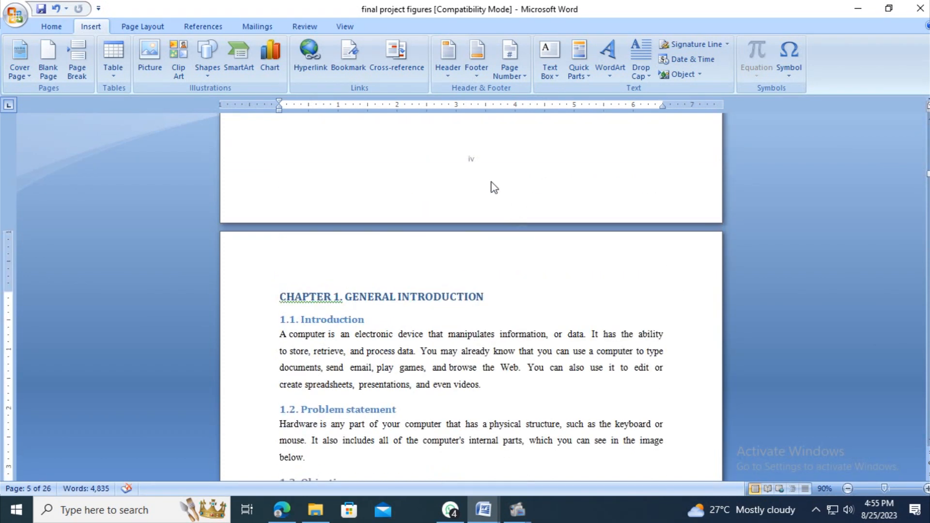
{"action": "scroll", "coordinate": [487, 289], "scroll_direction": "down", "scroll_amount": 15}
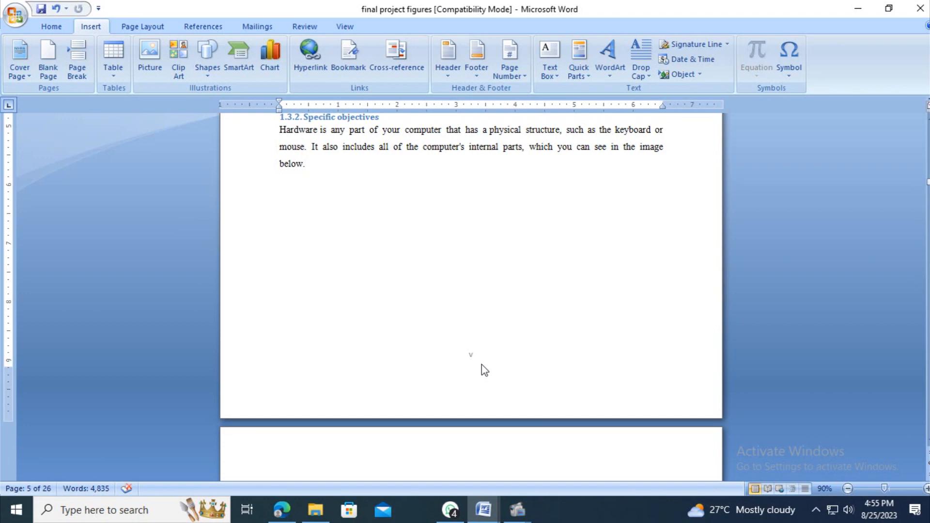
{"action": "scroll", "coordinate": [489, 359], "scroll_direction": "up", "scroll_amount": 6}
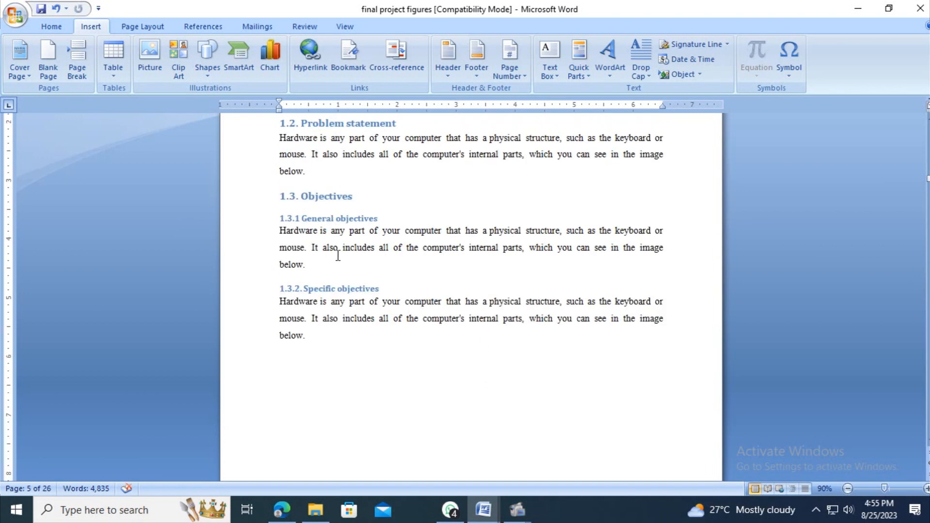
- Insert a Next Page section break after the table of contents, just before Chapter 1
{"action": "scroll", "coordinate": [333, 273], "scroll_direction": "up", "scroll_amount": 17}
{"action": "left_click", "coordinate": [364, 313]}
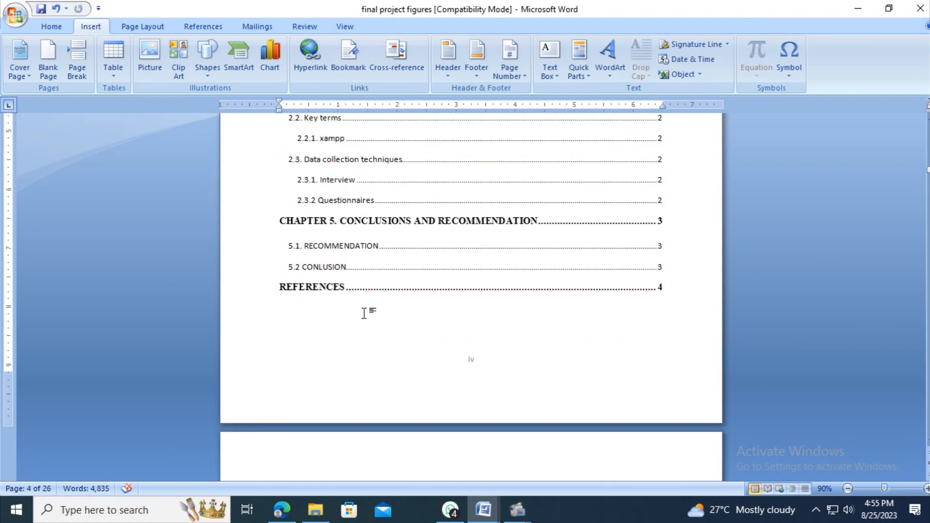
{"action": "scroll", "coordinate": [364, 313], "scroll_direction": "down", "scroll_amount": 6}
{"action": "left_click", "coordinate": [509, 320]}
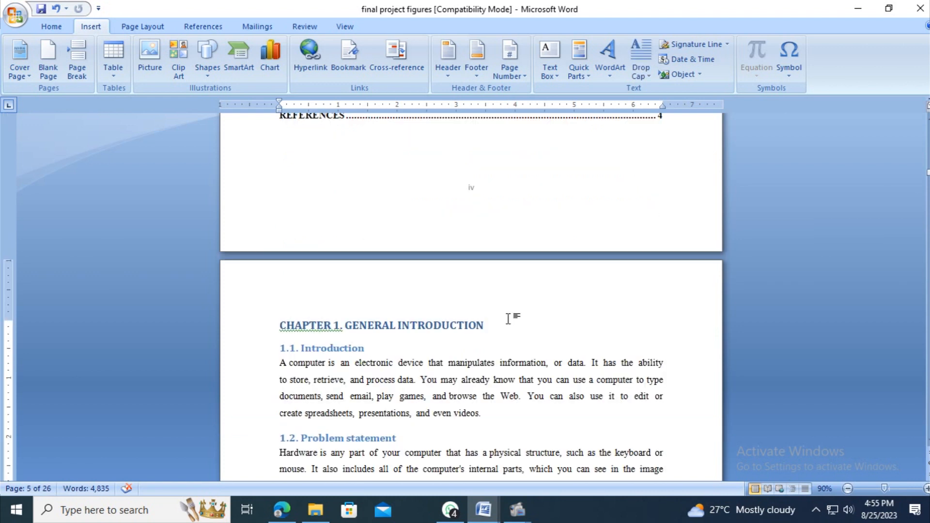
{"action": "left_click", "coordinate": [340, 144]}
{"action": "left_click", "coordinate": [142, 28]}
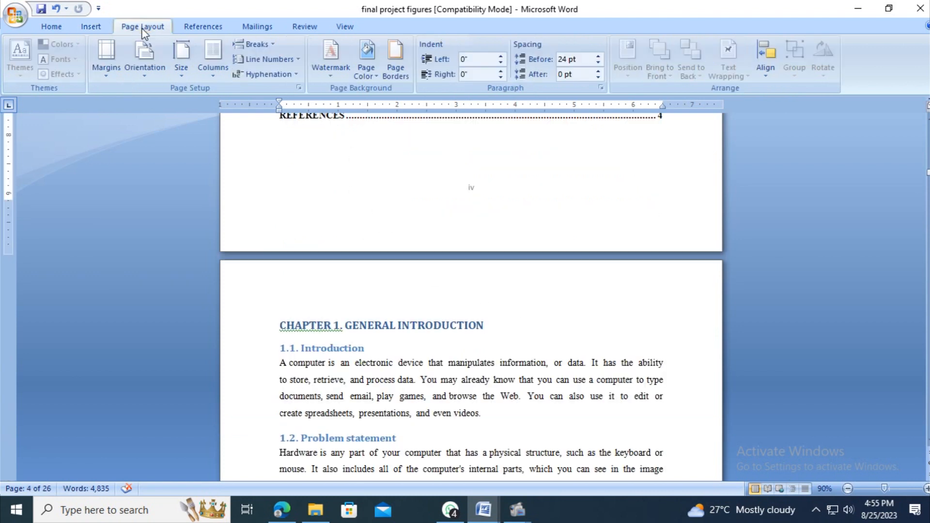
{"action": "left_click", "coordinate": [273, 45]}
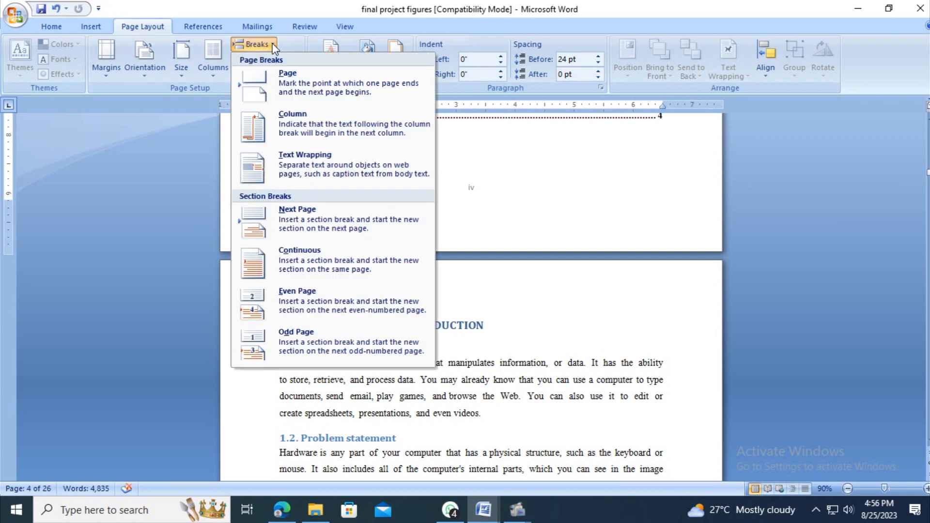
{"action": "left_click", "coordinate": [317, 219]}
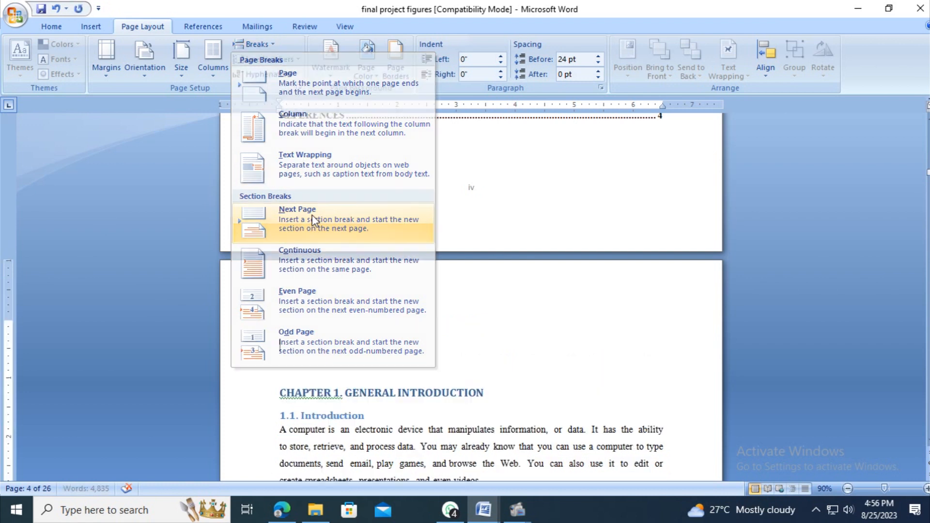
- Set the page number format of the section starting at Chapter 1 to 1, 2, 3
{"action": "scroll", "coordinate": [485, 349], "scroll_direction": "down", "scroll_amount": 10}
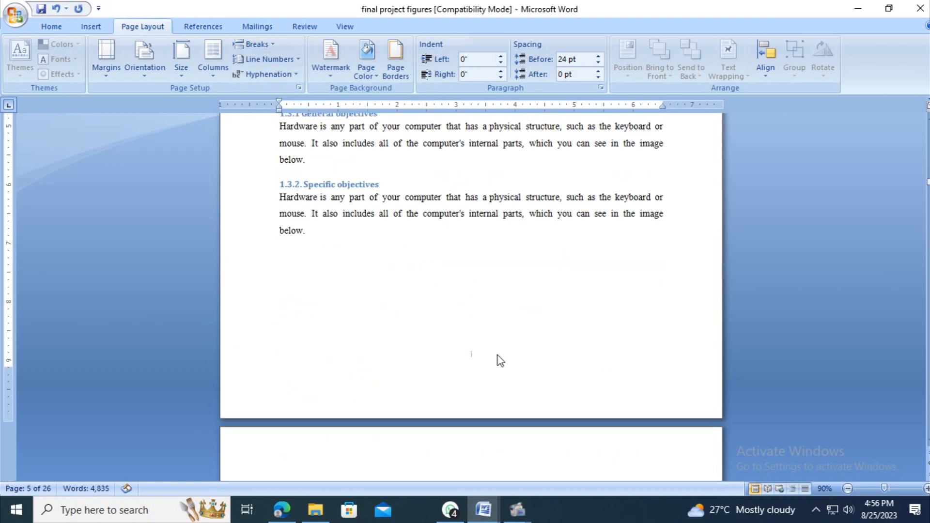
{"action": "left_click", "coordinate": [92, 27]}
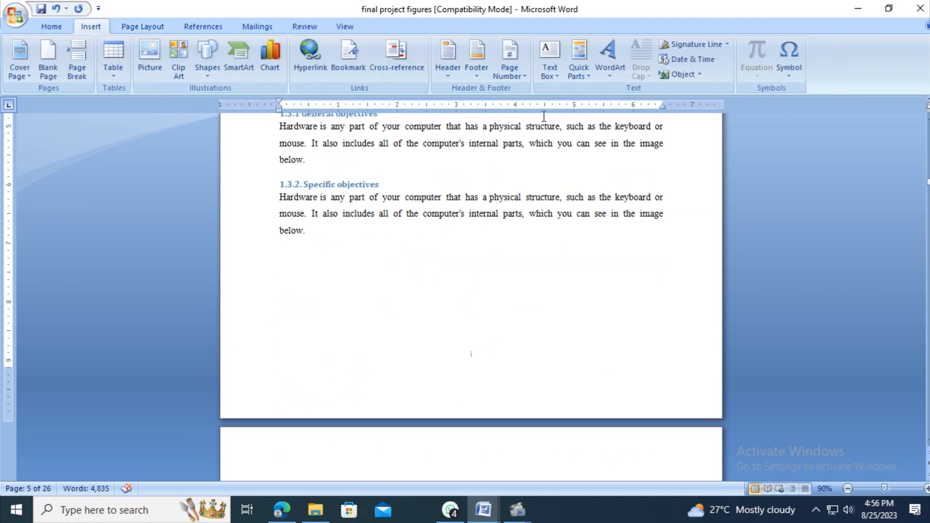
{"action": "left_click", "coordinate": [518, 65]}
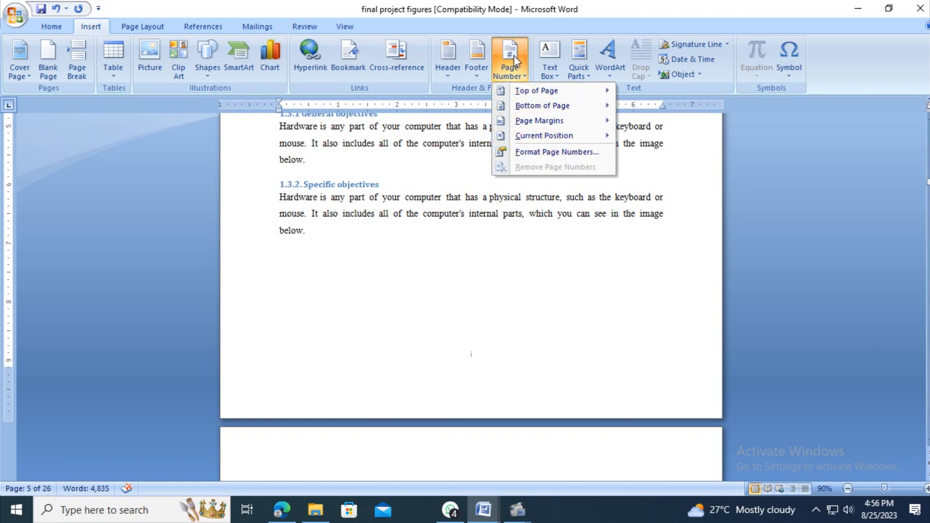
{"action": "left_click", "coordinate": [556, 152]}
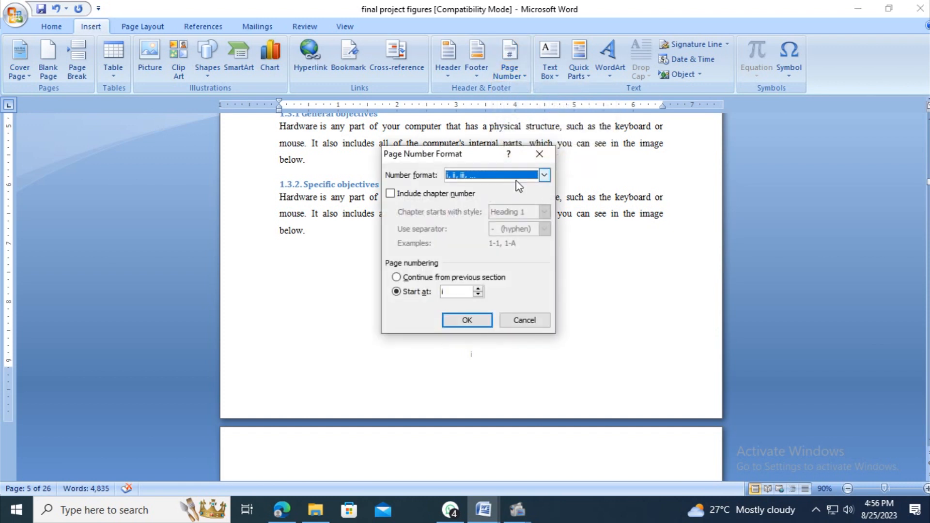
{"action": "left_click", "coordinate": [489, 176]}
{"action": "left_click", "coordinate": [463, 186]}
{"action": "left_click", "coordinate": [467, 320]}
- Examine the footer page numbers from Chapter 1 through the Chapter 5 pages for continuous numbering
{"action": "scroll", "coordinate": [463, 352], "scroll_direction": "up", "scroll_amount": 2}
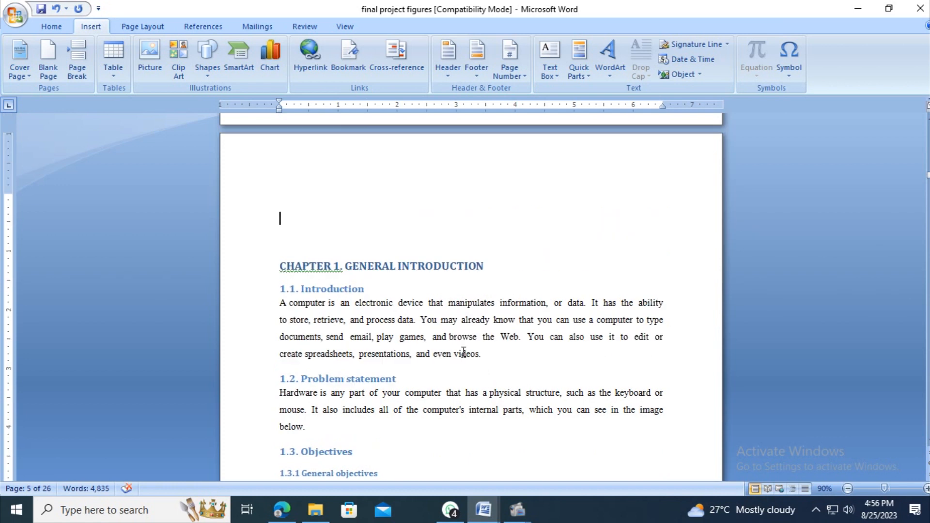
{"action": "scroll", "coordinate": [419, 287], "scroll_direction": "down", "scroll_amount": 8}
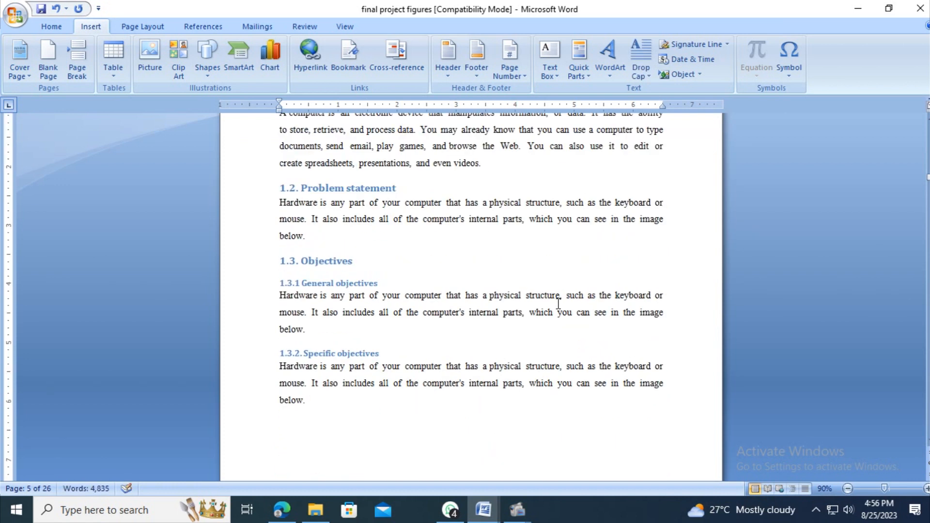
{"action": "scroll", "coordinate": [529, 340], "scroll_direction": "down", "scroll_amount": 18}
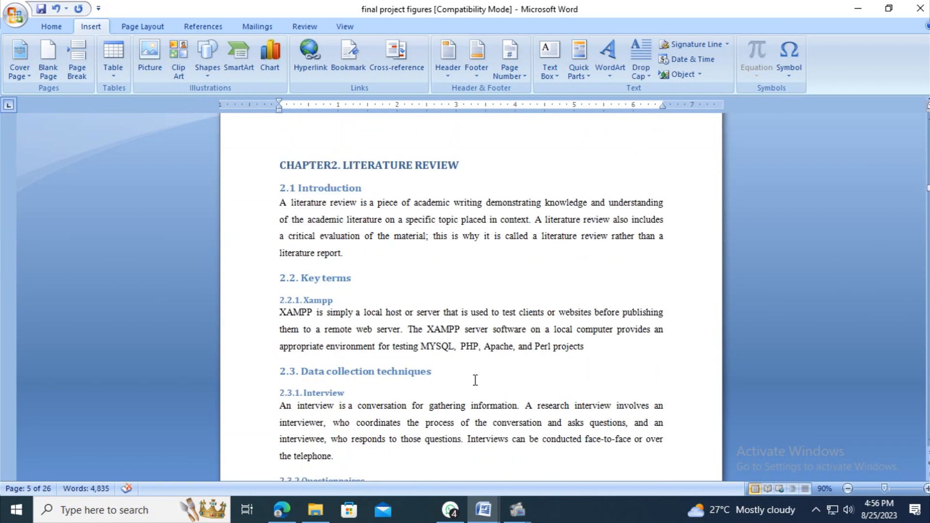
{"action": "scroll", "coordinate": [474, 369], "scroll_direction": "down", "scroll_amount": 15}
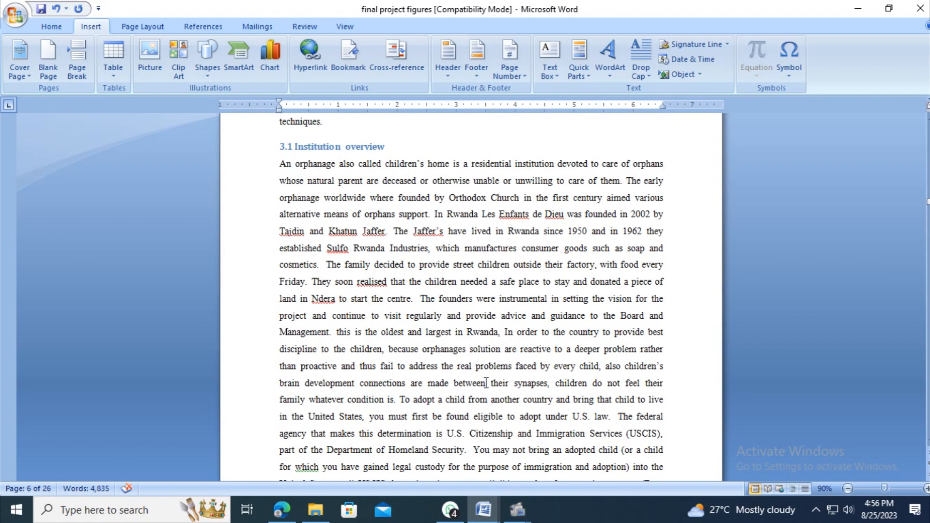
{"action": "scroll", "coordinate": [498, 373], "scroll_direction": "down", "scroll_amount": 10}
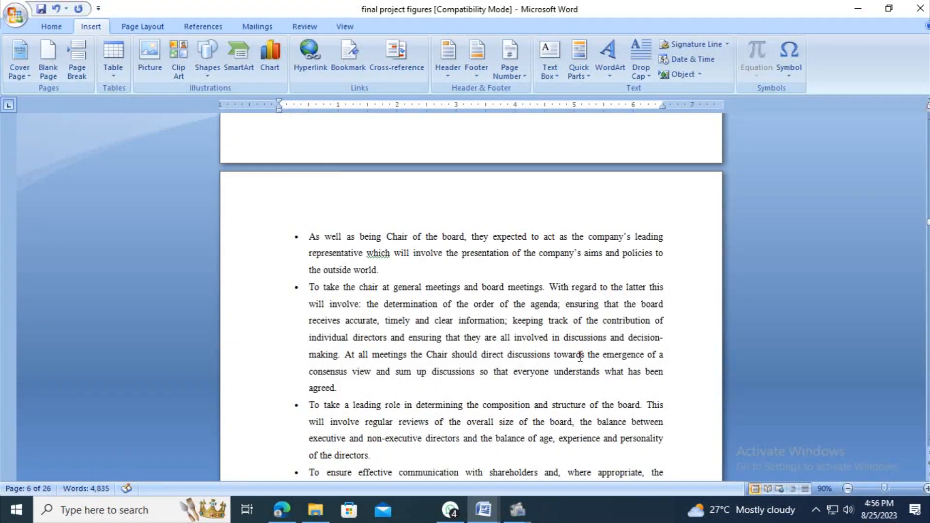
{"action": "scroll", "coordinate": [584, 366], "scroll_direction": "down", "scroll_amount": 4, "text": "ctrl"}
{"action": "scroll", "coordinate": [580, 356], "scroll_direction": "down", "scroll_amount": 15}
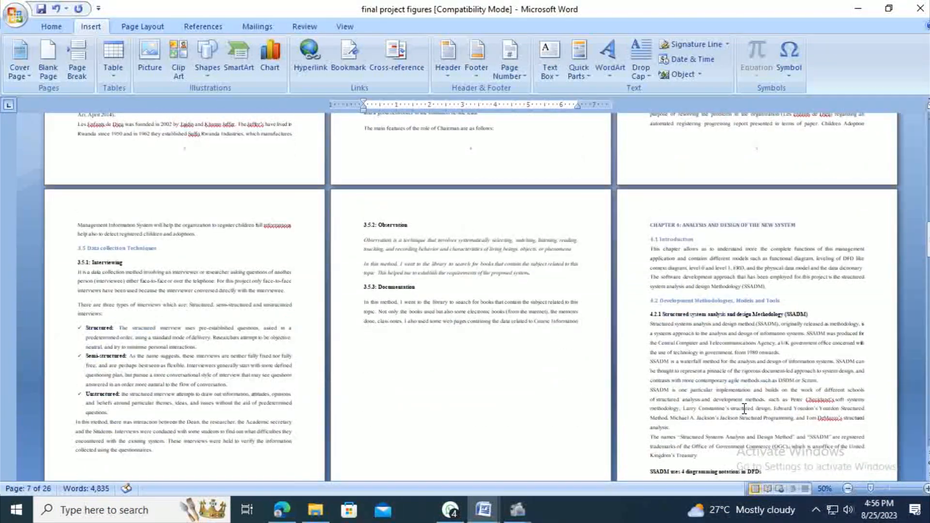
{"action": "scroll", "coordinate": [765, 392], "scroll_direction": "down", "scroll_amount": 12}
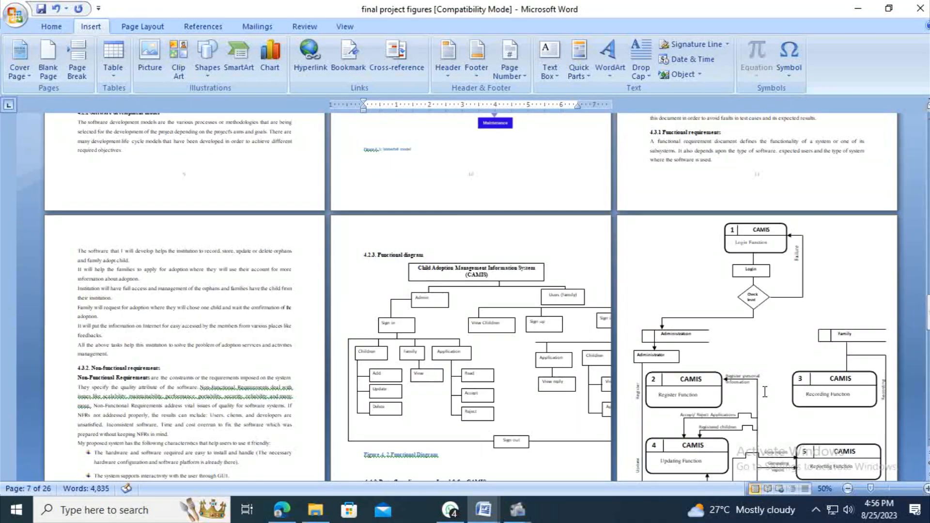
{"action": "scroll", "coordinate": [521, 367], "scroll_direction": "down", "scroll_amount": 3}
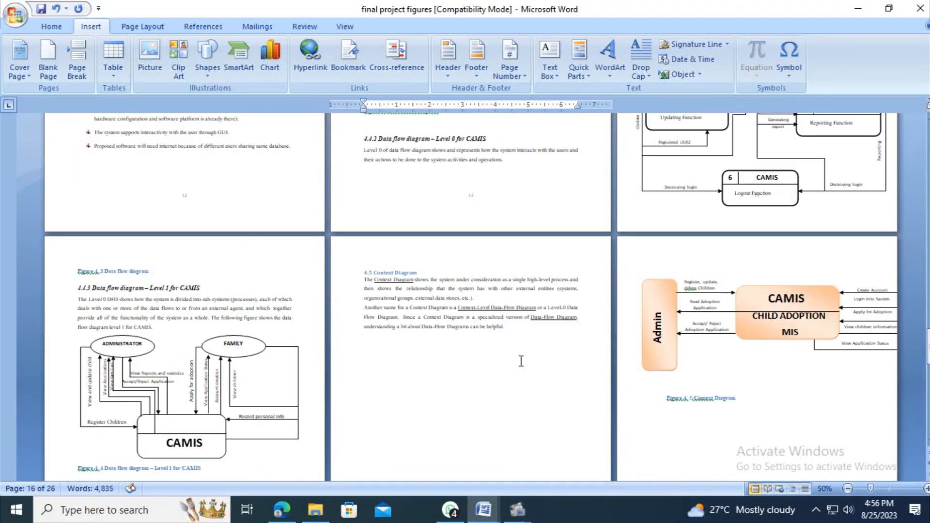
{"action": "scroll", "coordinate": [521, 361], "scroll_direction": "up", "scroll_amount": 1}
{"action": "scroll", "coordinate": [653, 388], "scroll_direction": "down", "scroll_amount": 6}
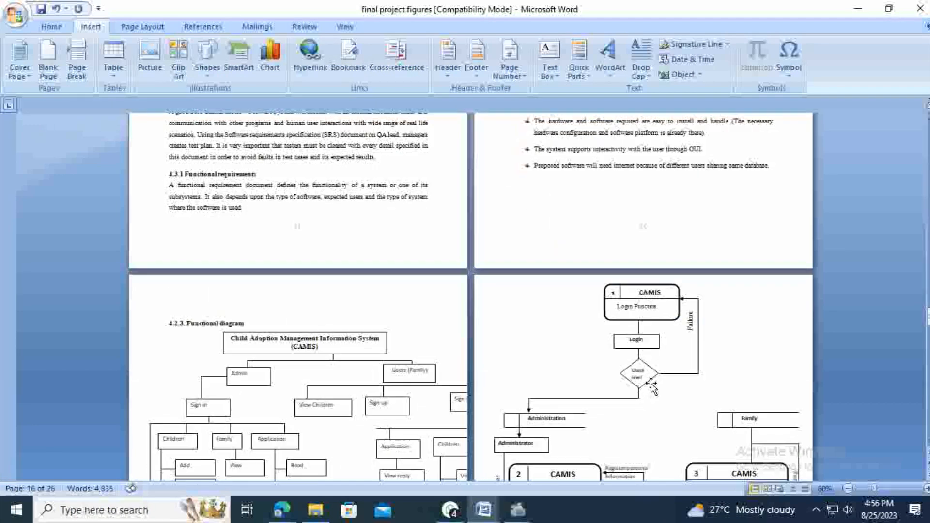
{"action": "scroll", "coordinate": [651, 386], "scroll_direction": "down", "scroll_amount": 9}
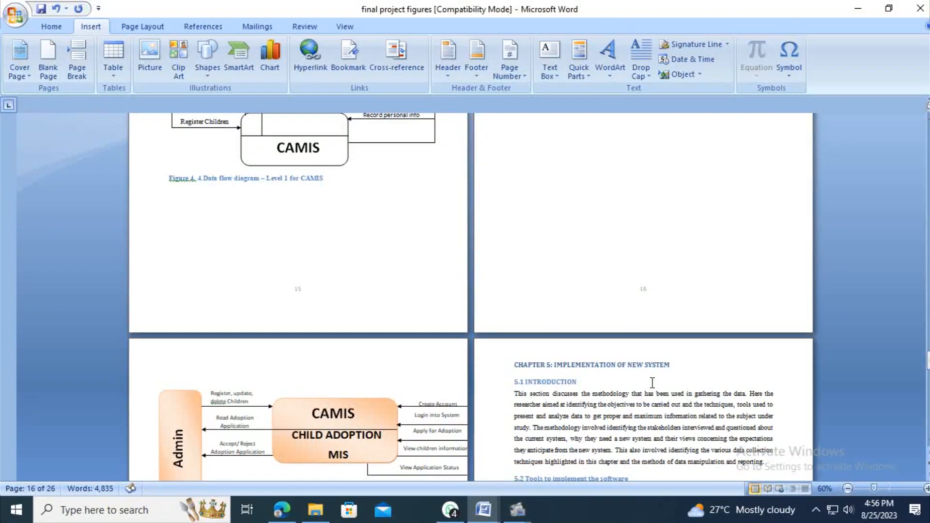
{"action": "scroll", "coordinate": [653, 383], "scroll_direction": "down", "scroll_amount": 10}
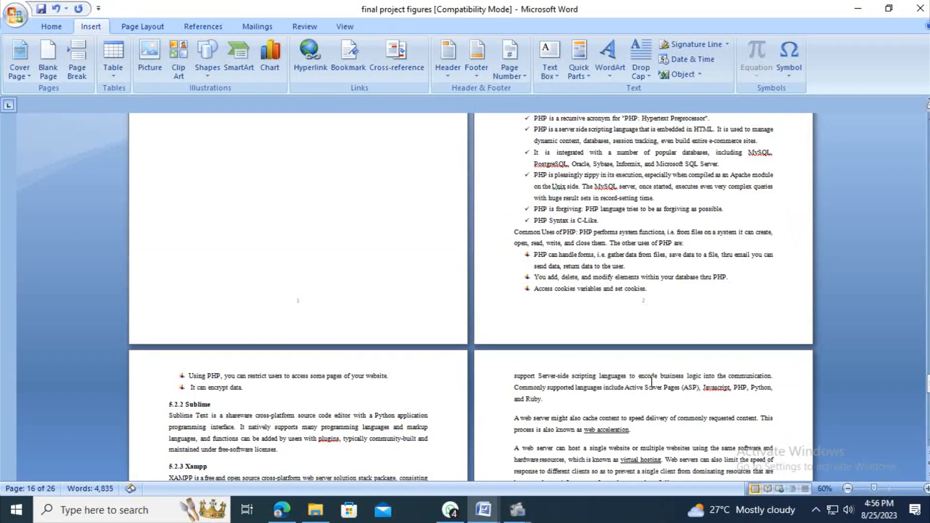
- Set the page numbering of Section 6, starting at the Context Diagram figure page, to continue from the previous section
{"action": "scroll", "coordinate": [652, 383], "scroll_direction": "up", "scroll_amount": 4}
{"action": "scroll", "coordinate": [305, 431], "scroll_direction": "up", "scroll_amount": 3}
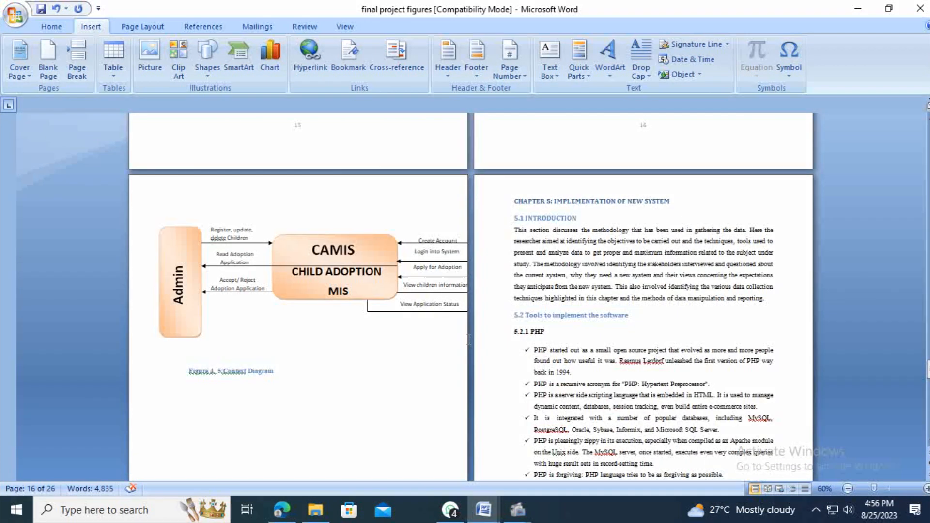
{"action": "scroll", "coordinate": [586, 263], "scroll_direction": "up", "scroll_amount": 3}
{"action": "scroll", "coordinate": [305, 312], "scroll_direction": "down", "scroll_amount": 2}
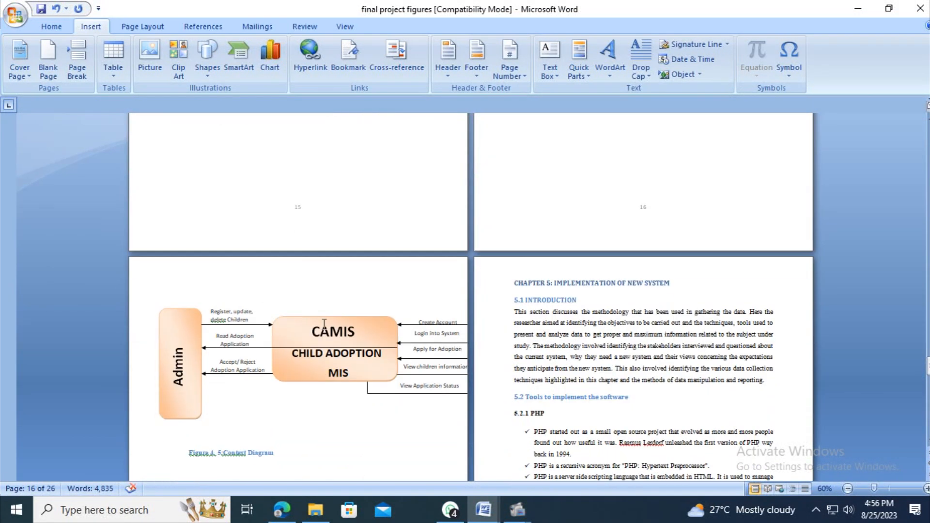
{"action": "scroll", "coordinate": [324, 324], "scroll_direction": "down", "scroll_amount": 8}
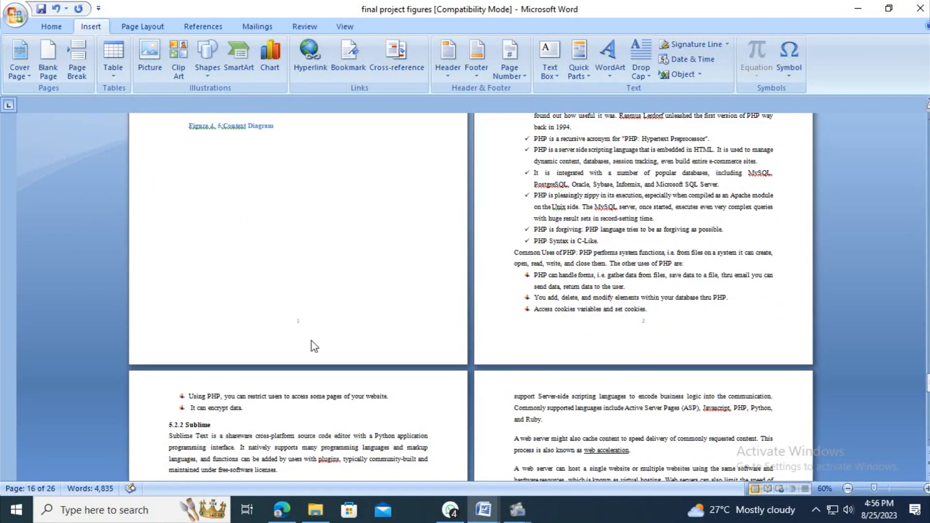
{"action": "double_click", "coordinate": [315, 324]}
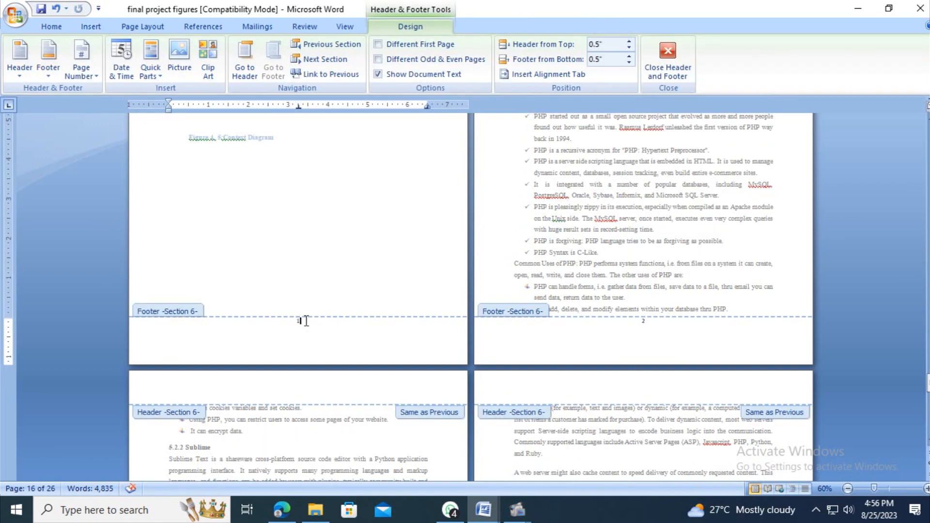
{"action": "left_click", "coordinate": [96, 29]}
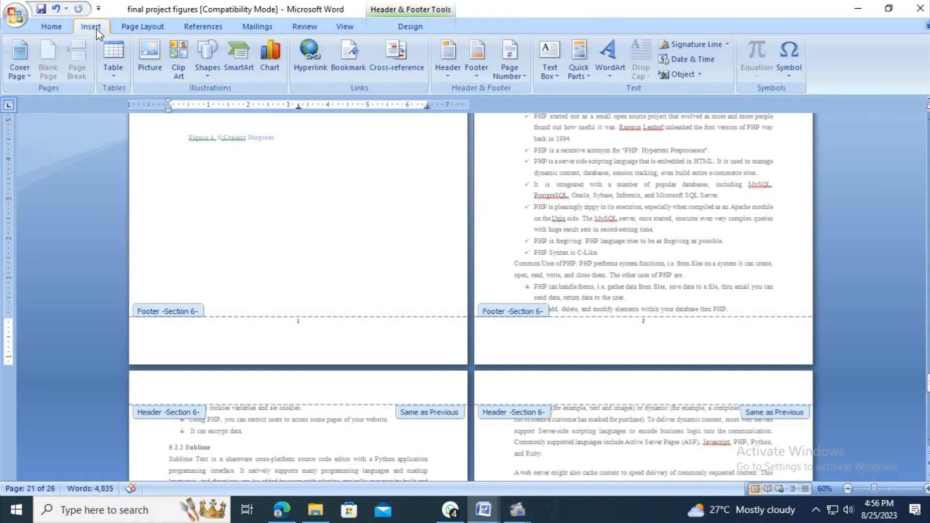
{"action": "left_click", "coordinate": [516, 64]}
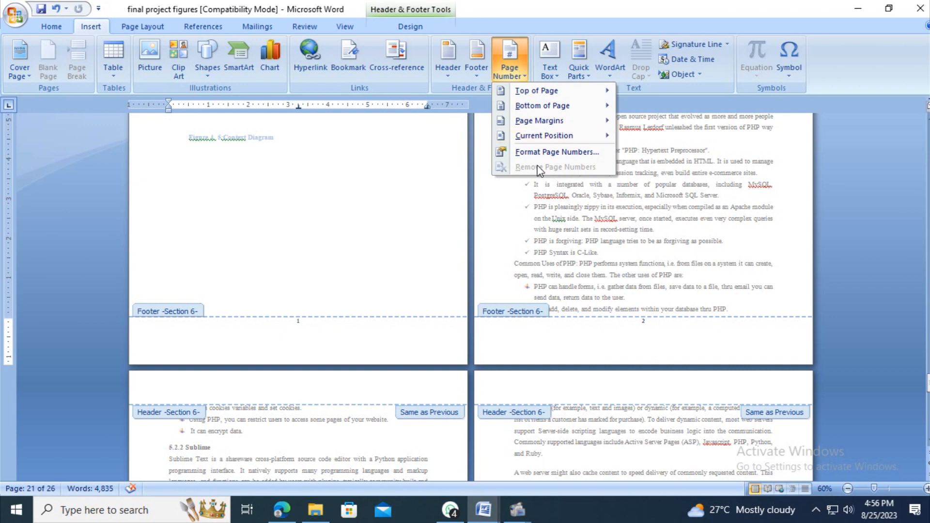
{"action": "left_click", "coordinate": [551, 152]}
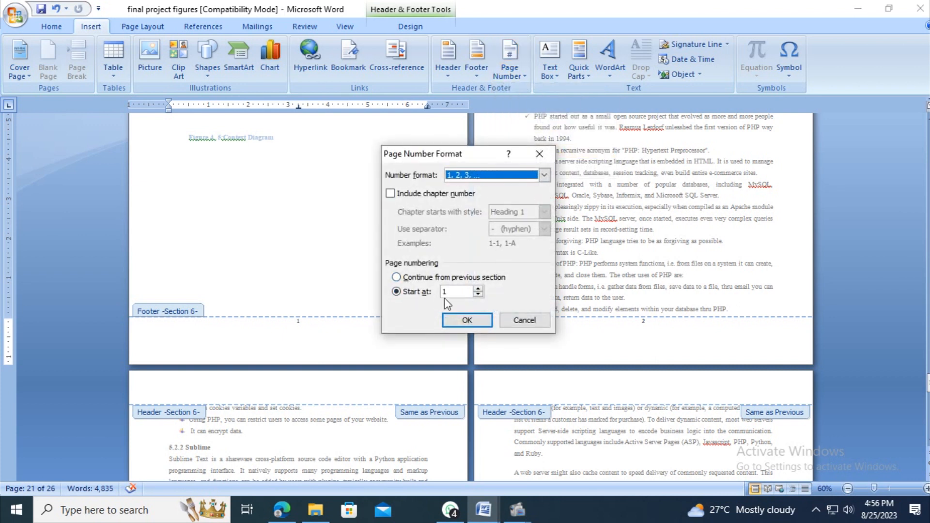
{"action": "left_click", "coordinate": [420, 281]}
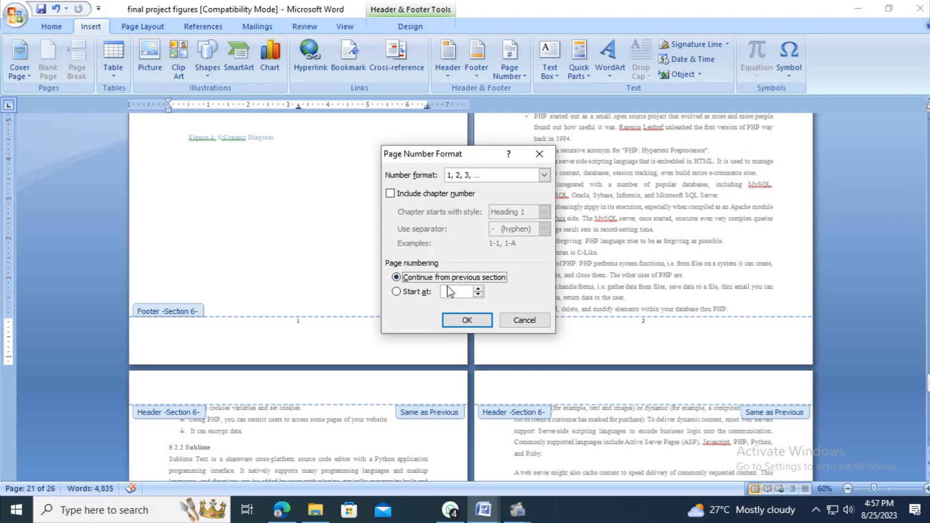
{"action": "left_click", "coordinate": [467, 320]}
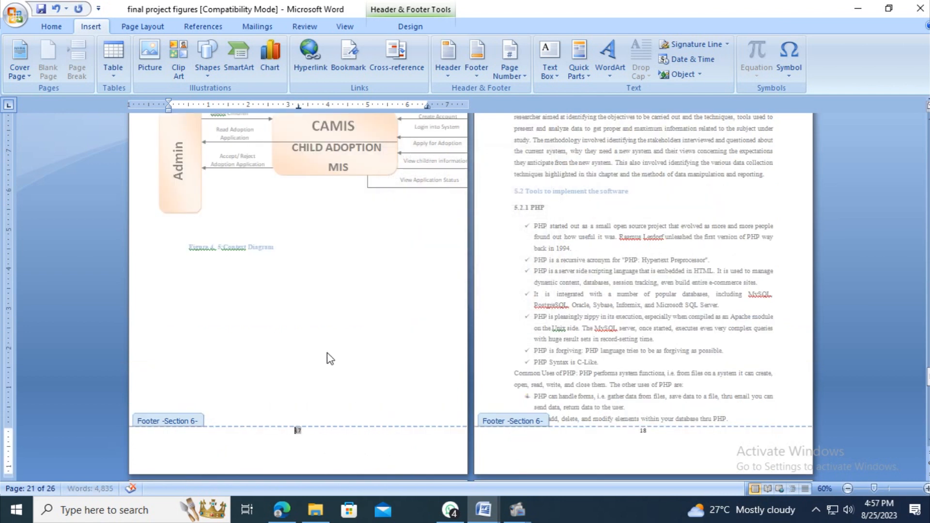
- Leave header and footer editing and return to the document body
{"action": "double_click", "coordinate": [298, 431]}
{"action": "scroll", "coordinate": [313, 435], "scroll_direction": "up", "scroll_amount": 2}
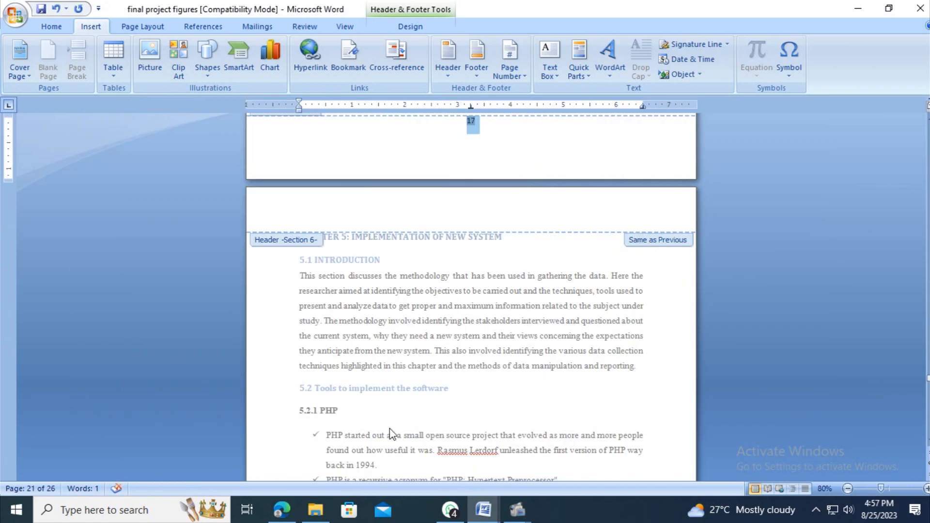
{"action": "left_click", "coordinate": [55, 28]}
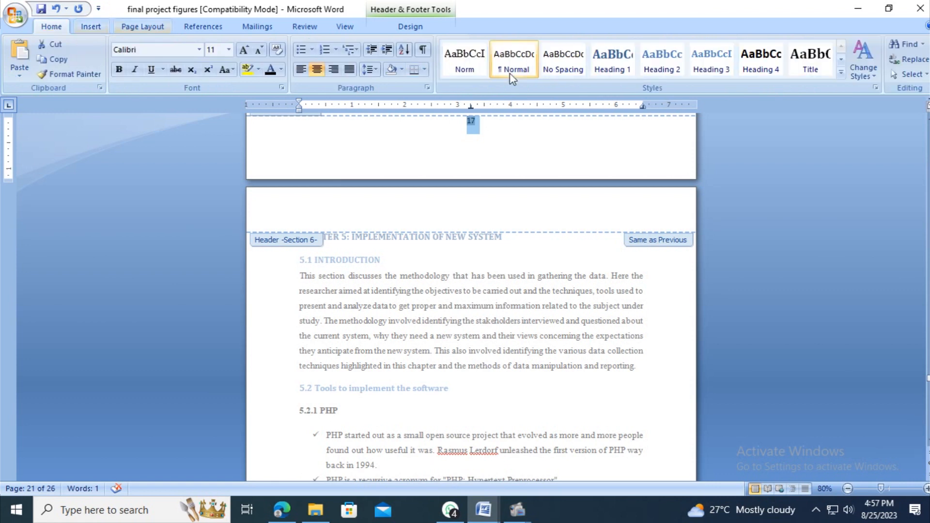
{"action": "left_click", "coordinate": [388, 29]}
{"action": "left_click", "coordinate": [668, 54]}
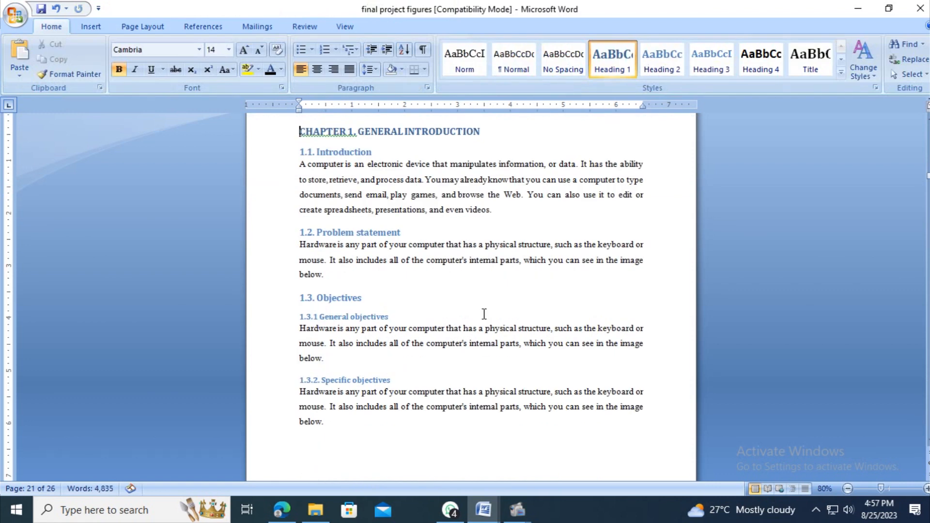
- Check the footer page numbers from Chapter 1 to the last page, and save the document
{"action": "scroll", "coordinate": [484, 314], "scroll_direction": "down", "scroll_amount": 5}
{"action": "scroll", "coordinate": [484, 316], "scroll_direction": "up", "scroll_amount": 3}
{"action": "scroll", "coordinate": [485, 320], "scroll_direction": "down", "scroll_amount": 15}
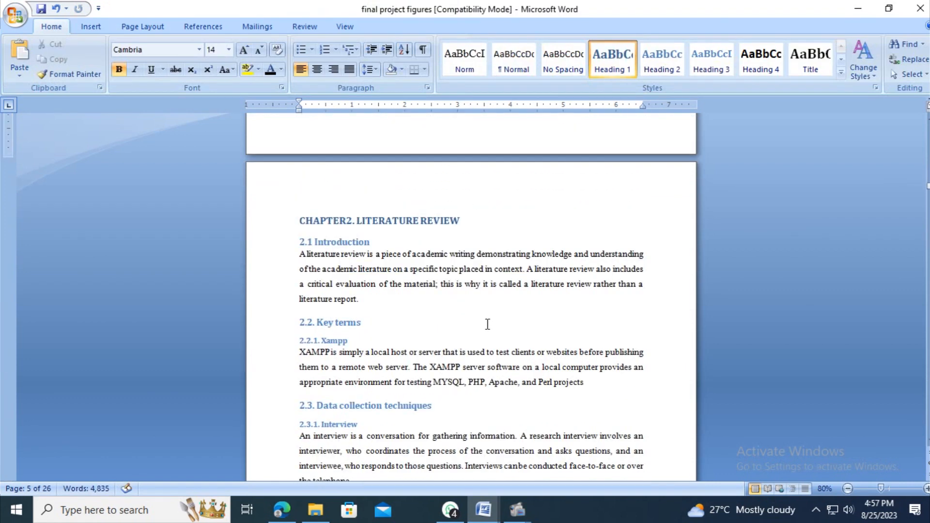
{"action": "scroll", "coordinate": [506, 334], "scroll_direction": "down", "scroll_amount": 20}
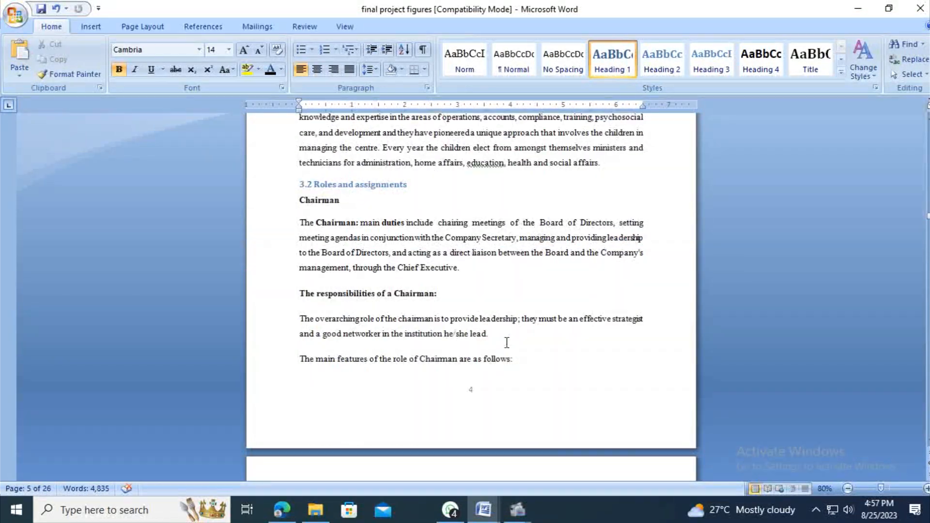
{"action": "scroll", "coordinate": [541, 355], "scroll_direction": "down", "scroll_amount": 7}
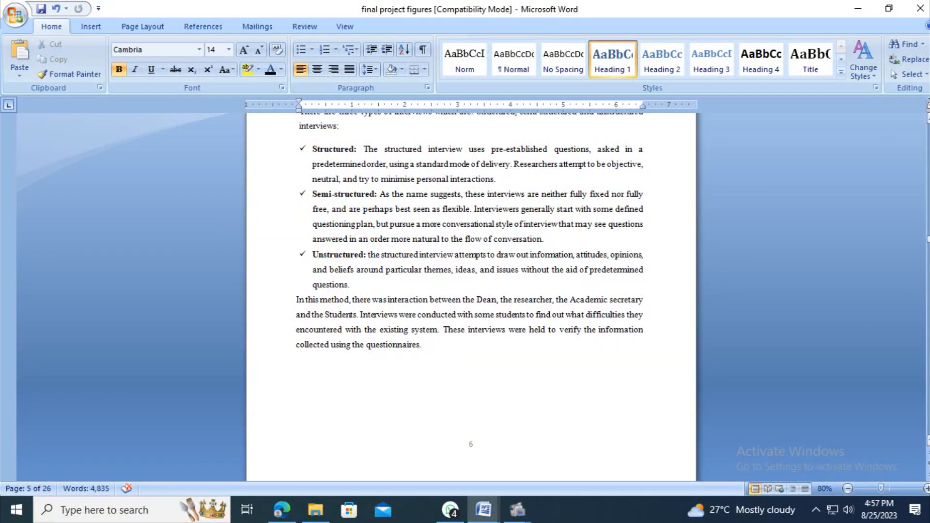
{"action": "left_click_drag", "start_coordinate": [927, 245], "coordinate": [927, 433]}
{"action": "left_click", "coordinate": [41, 9]}
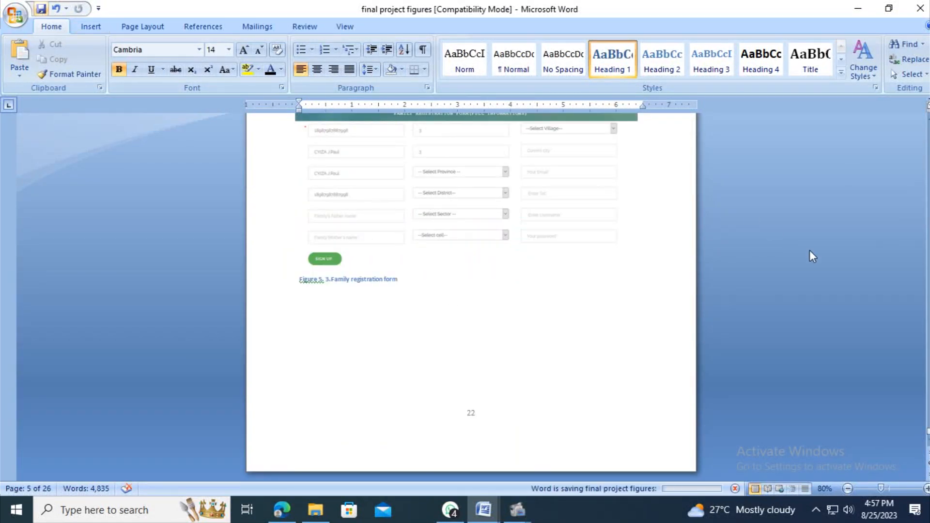
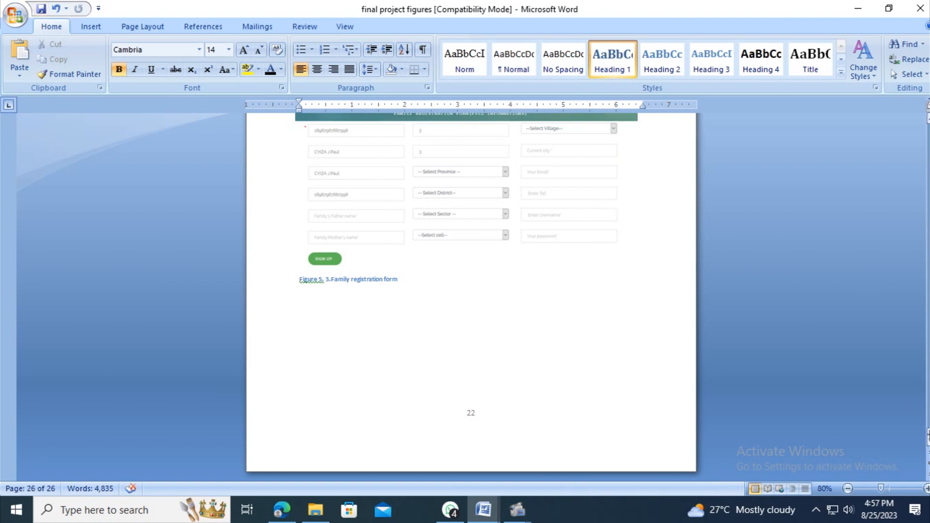
- Update only the page numbers of the Chapter 4 figure entries in the list of figures
{"action": "left_click_drag", "start_coordinate": [929, 431], "coordinate": [928, 126]}
{"action": "scroll", "coordinate": [372, 387], "scroll_direction": "down", "scroll_amount": 10}
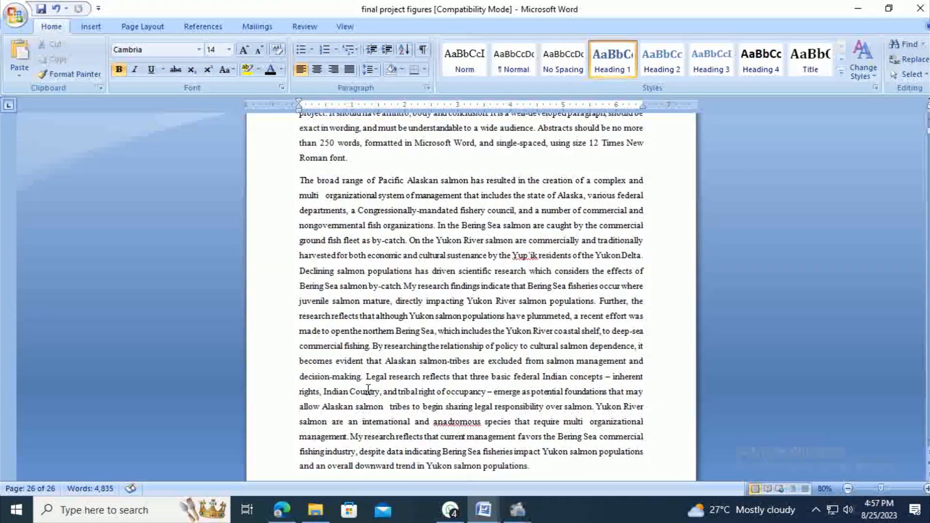
{"action": "scroll", "coordinate": [381, 383], "scroll_direction": "up", "scroll_amount": 15}
{"action": "scroll", "coordinate": [383, 385], "scroll_direction": "down", "scroll_amount": 8}
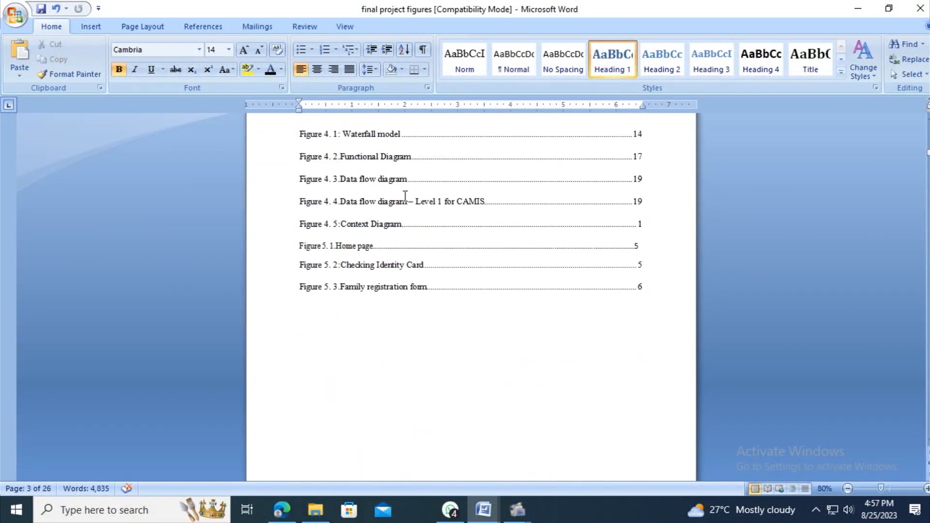
{"action": "right_click", "coordinate": [388, 163]}
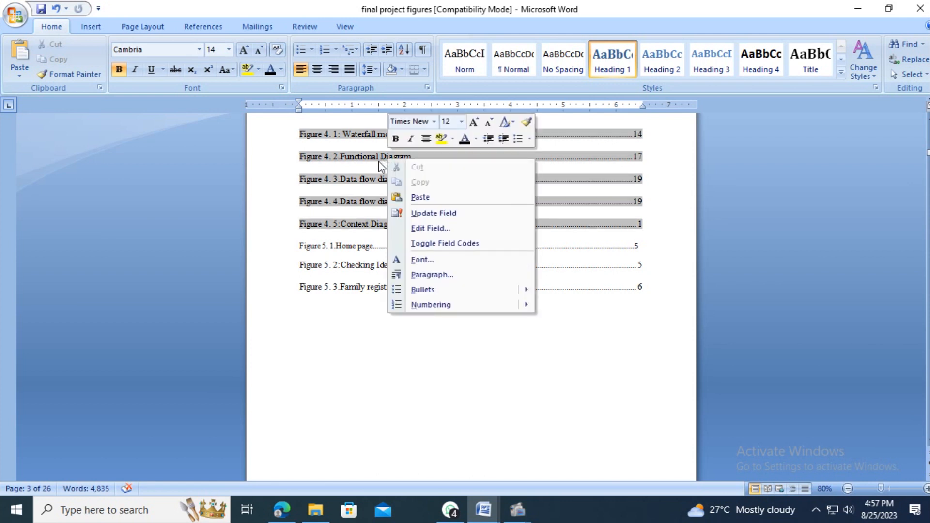
{"action": "left_click", "coordinate": [426, 213]}
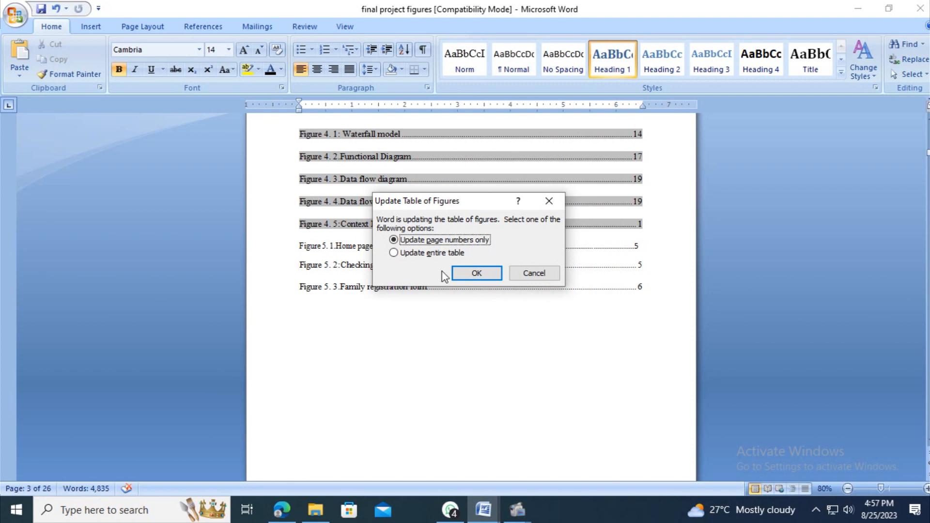
{"action": "left_click", "coordinate": [479, 274]}
- Update only the page numbers of the Chapter 5 figure entries in the list of figures
{"action": "left_click", "coordinate": [399, 253]}
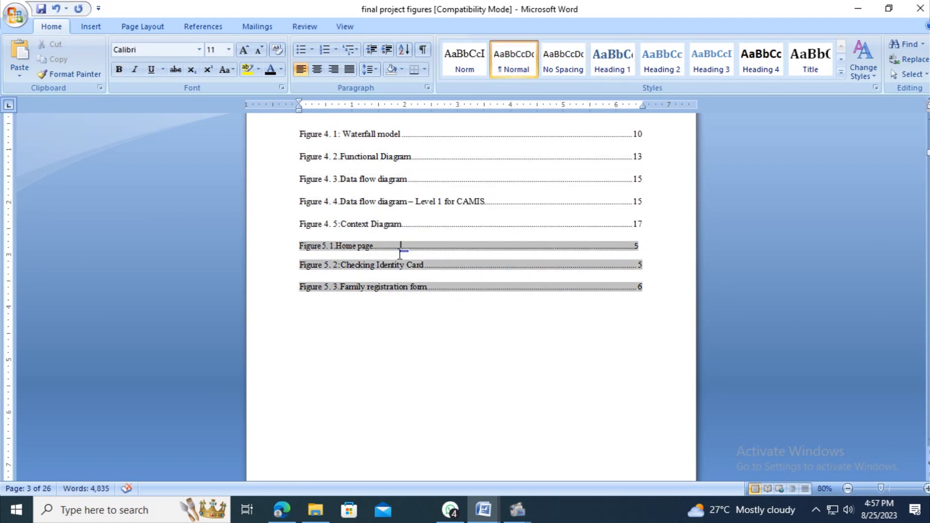
{"action": "right_click", "coordinate": [401, 251]}
{"action": "left_click", "coordinate": [466, 309]}
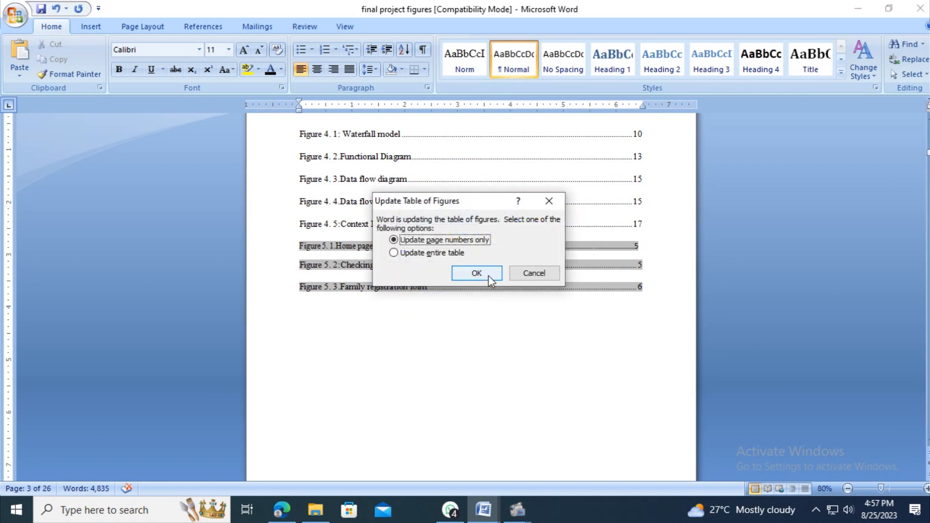
{"action": "left_click", "coordinate": [489, 275]}
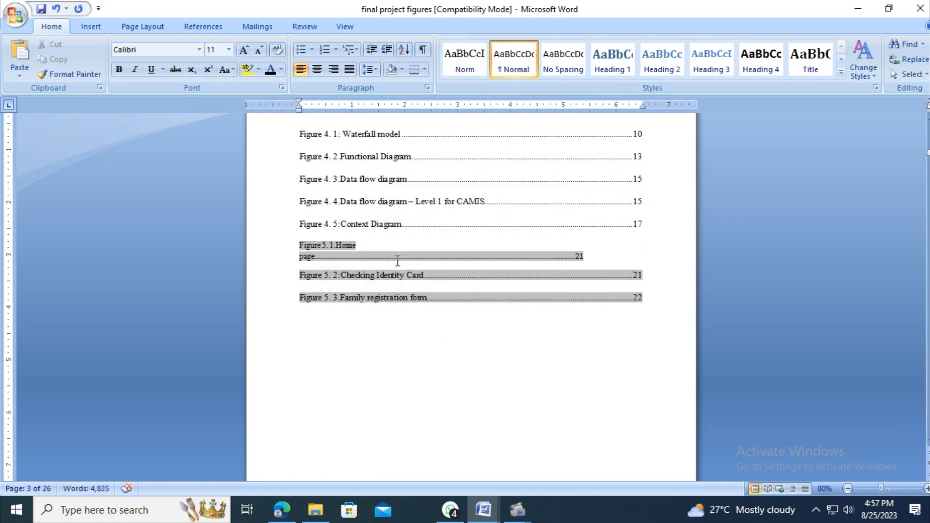
- Shorten the dotted leader of the Figure 5.1 Home page entry to fit on one line, and save the document
{"action": "key", "text": "BackSpace"}
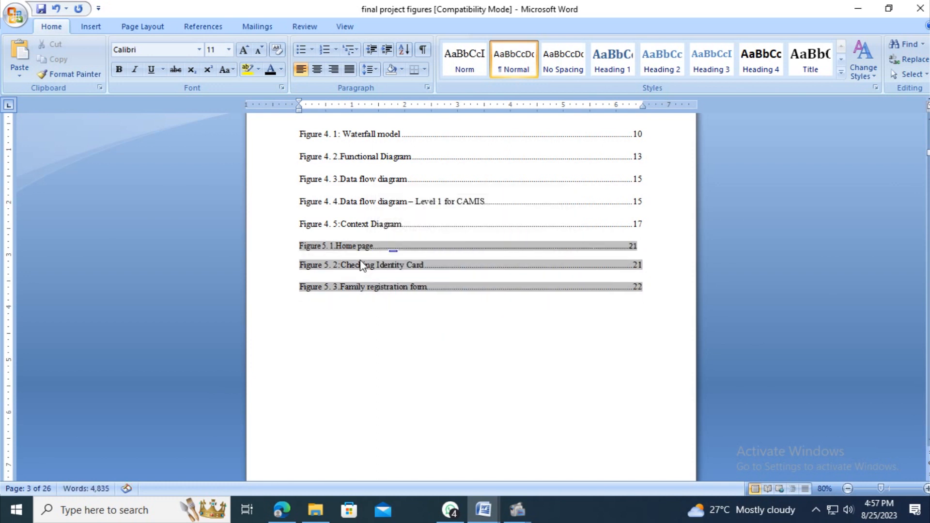
{"action": "left_click", "coordinate": [653, 287]}
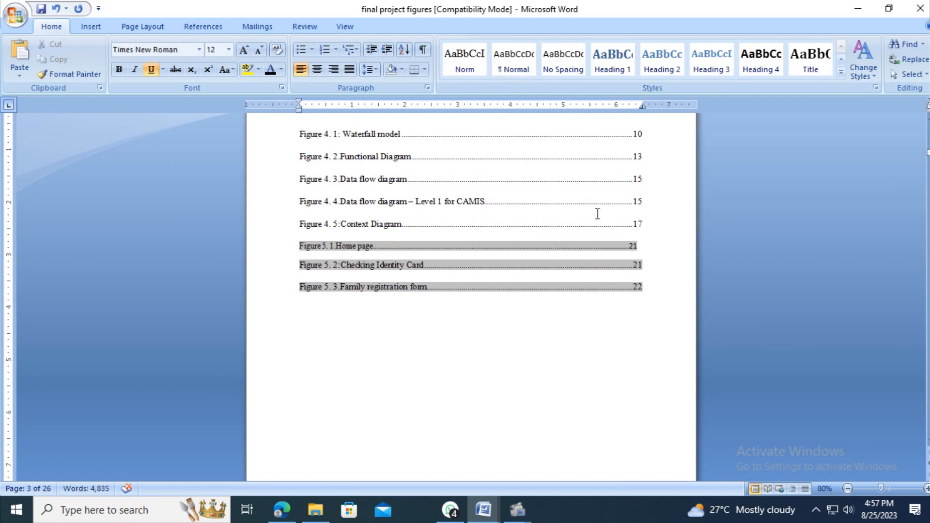
{"action": "left_click", "coordinate": [42, 9]}
- Look over the List of Tables page and the neighbouring preliminary pages
{"action": "scroll", "coordinate": [640, 312], "scroll_direction": "up", "scroll_amount": 15}
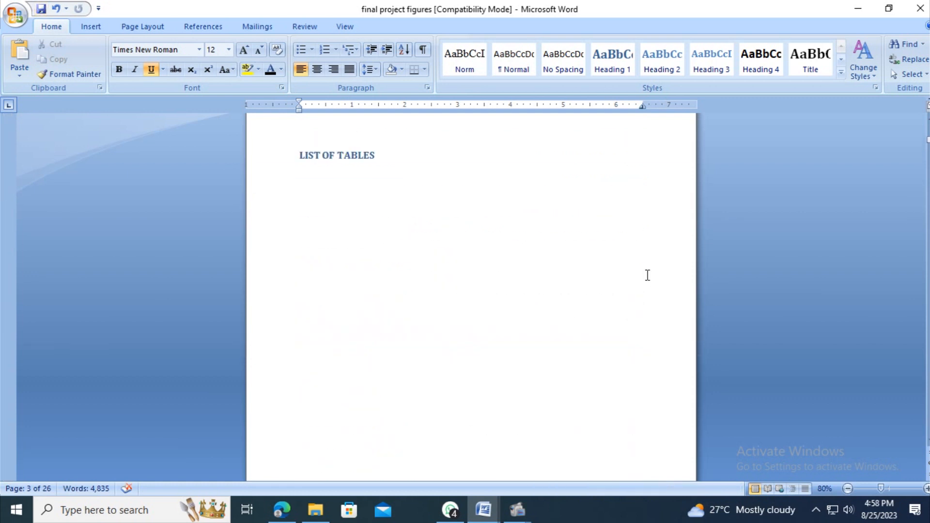
{"action": "left_click", "coordinate": [356, 320]}
{"action": "scroll", "coordinate": [357, 320], "scroll_direction": "down", "scroll_amount": 10}
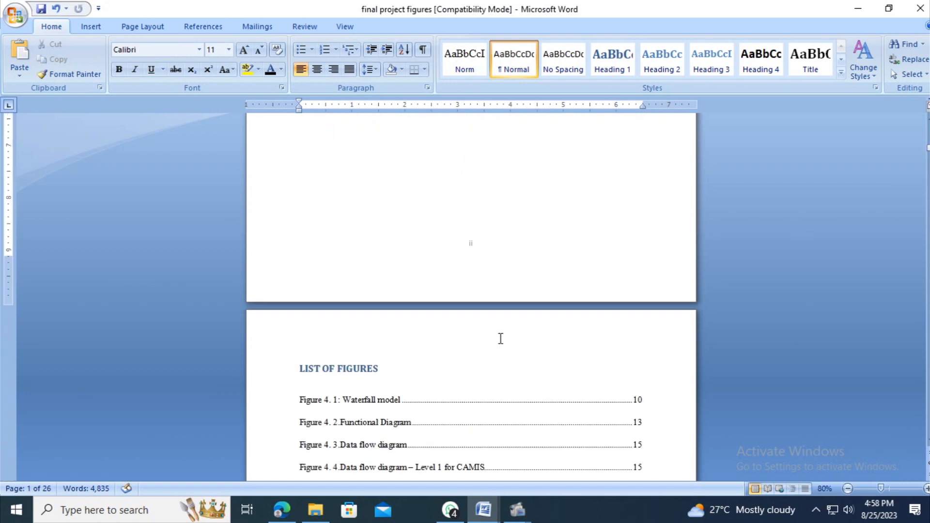
{"action": "scroll", "coordinate": [419, 351], "scroll_direction": "up", "scroll_amount": 20}
{"action": "scroll", "coordinate": [616, 378], "scroll_direction": "down", "scroll_amount": 12}
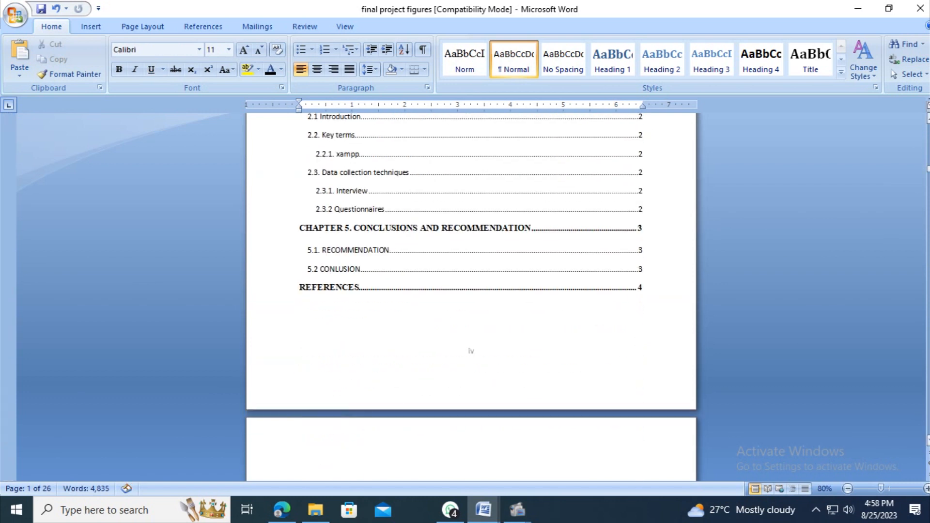
- Add the Heading 1 title "Data dictionary" below the Family registration form figure on the last page
{"action": "left_click_drag", "start_coordinate": [928, 169], "coordinate": [907, 434]}
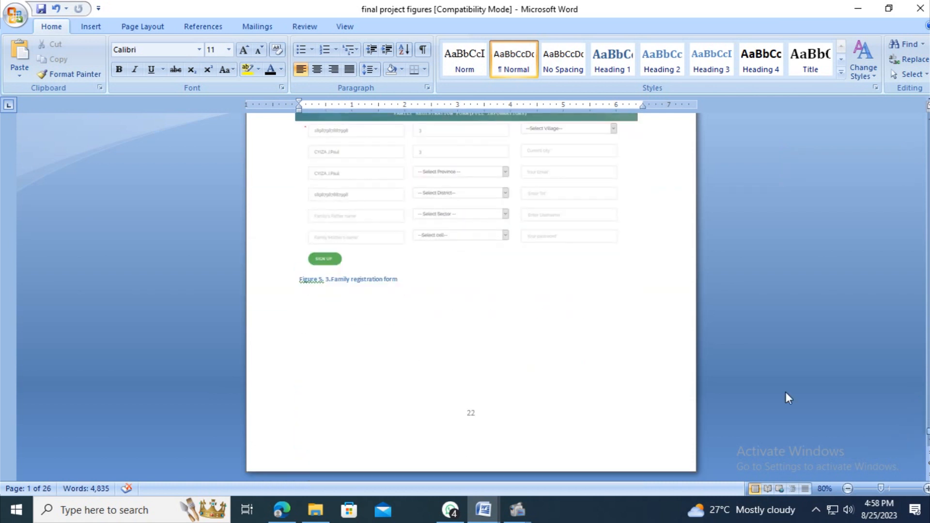
{"action": "left_click", "coordinate": [379, 360]}
{"action": "key", "text": "ctrl+alt+1"}
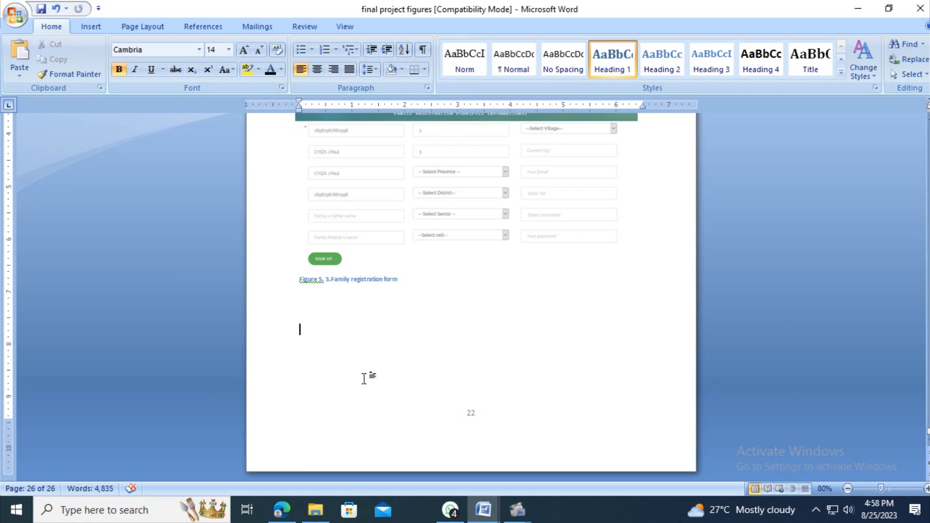
{"action": "type", "text": "Table"}
{"action": "key", "text": "BackSpace"}
{"action": "key", "text": "BackSpace"}
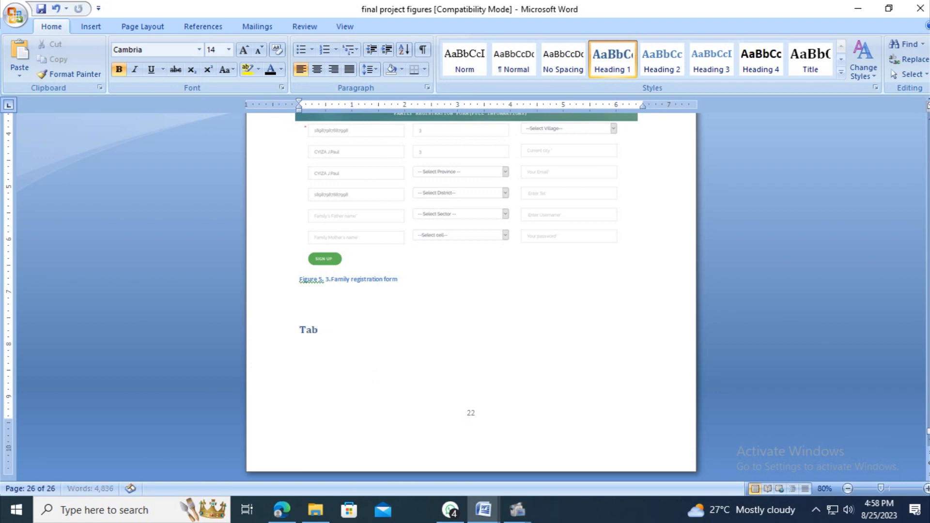
{"action": "key", "text": "BackSpace"}
{"action": "key", "text": "BackSpace"}
{"action": "key", "text": "BackSpace"}
{"action": "type", "text": "Data dictionart"}
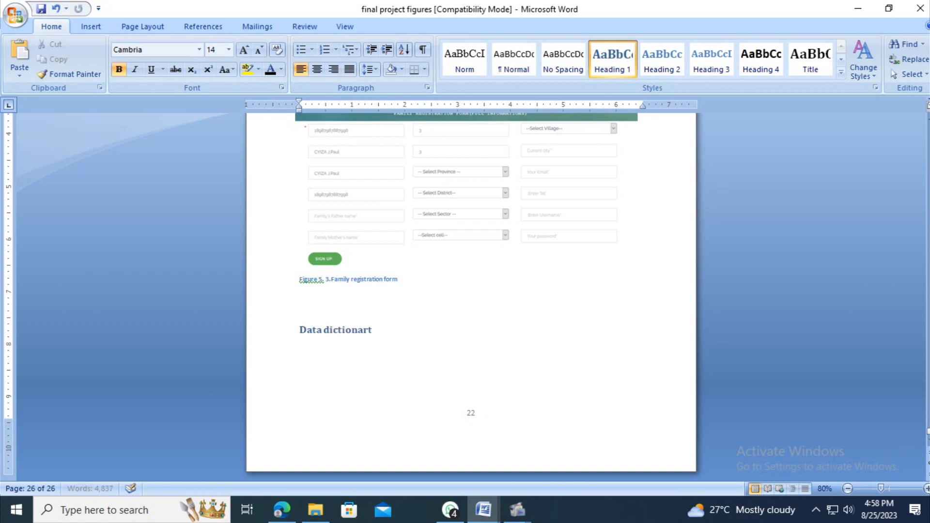
{"action": "key", "text": "BackSpace"}
{"action": "type", "text": "y"}
{"action": "key", "text": "Return"}
- Insert a table of six columns and four rows under the Data dictionary heading
{"action": "left_click", "coordinate": [95, 29]}
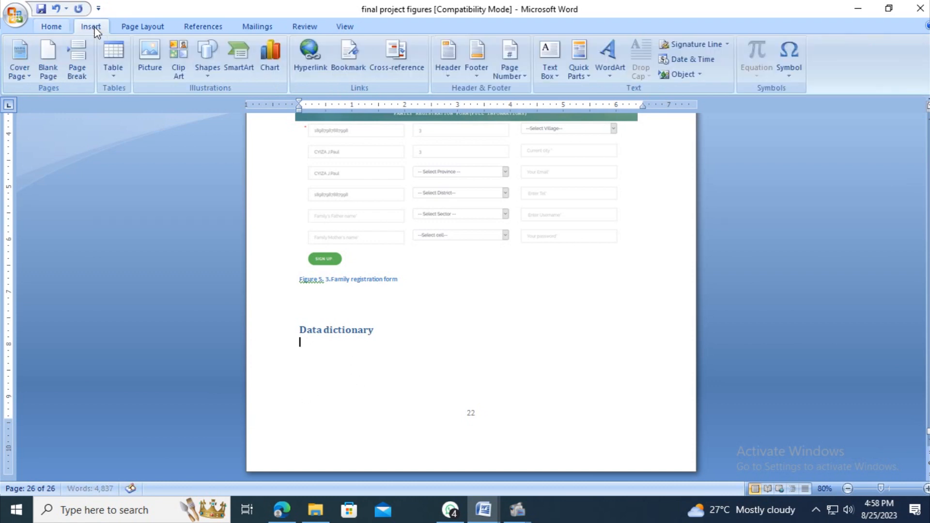
{"action": "left_click", "coordinate": [114, 61]}
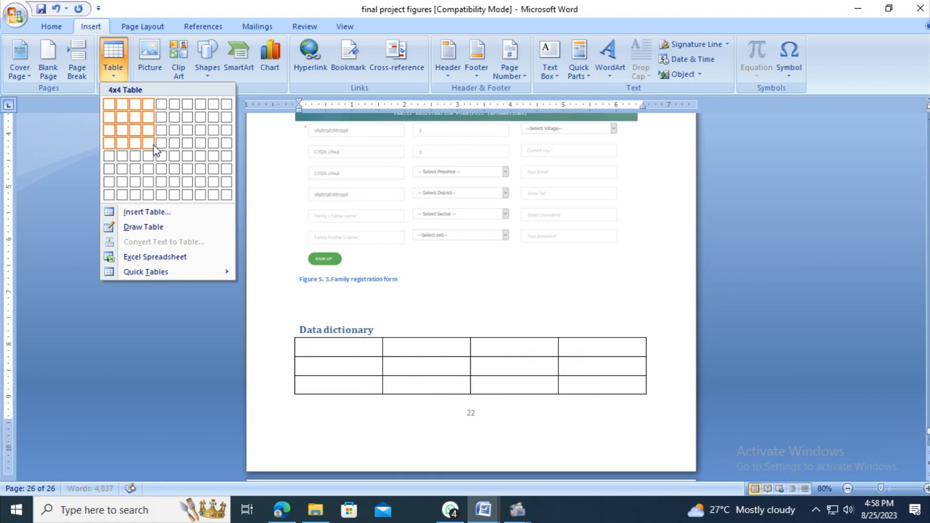
{"action": "left_click", "coordinate": [176, 144]}
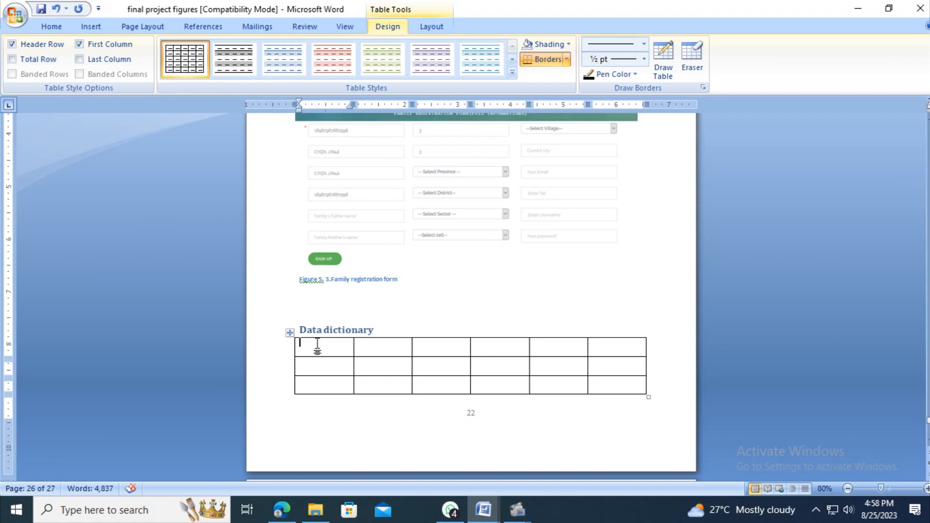
- Label the first three header cells of the new table Table, Attributes and Index
{"action": "type", "text": "Table"}
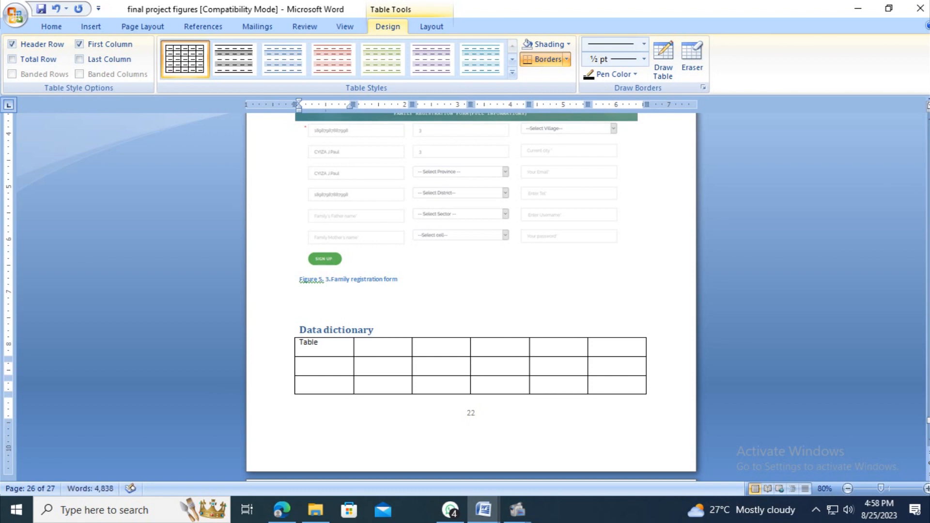
{"action": "key", "text": "Tab"}
{"action": "type", "text": "Attributes"}
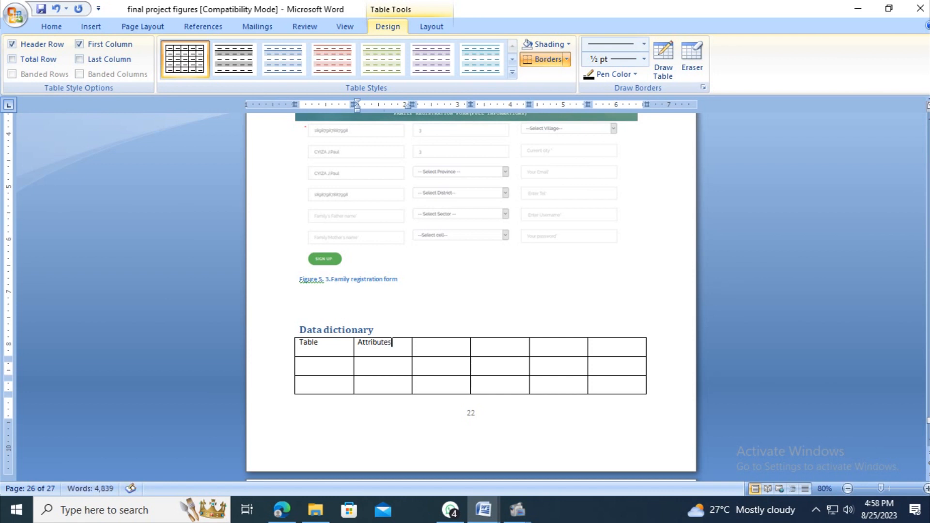
{"action": "key", "text": "Tab"}
{"action": "type", "text": "Index"}
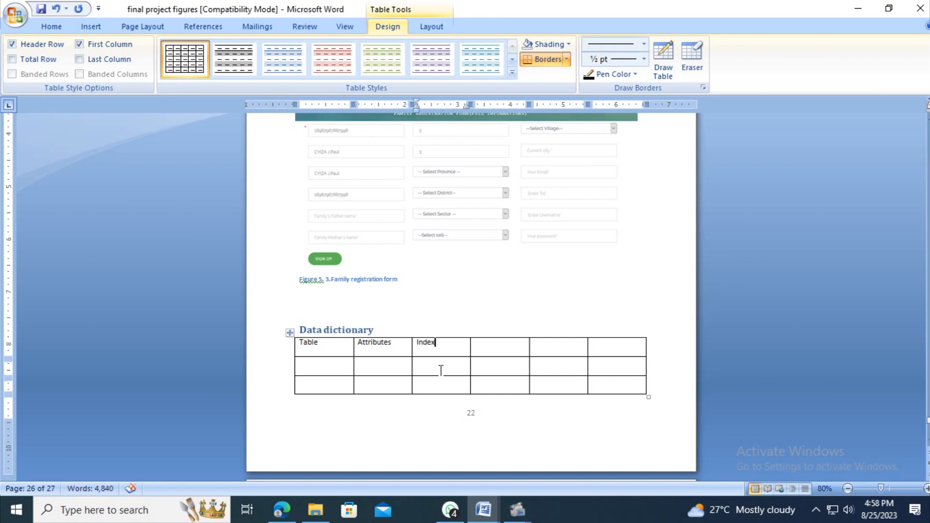
- Enter User in the Table column of the second row, with Id and Username beneath Attributes
{"action": "left_click", "coordinate": [330, 366]}
{"action": "type", "text": "User"}
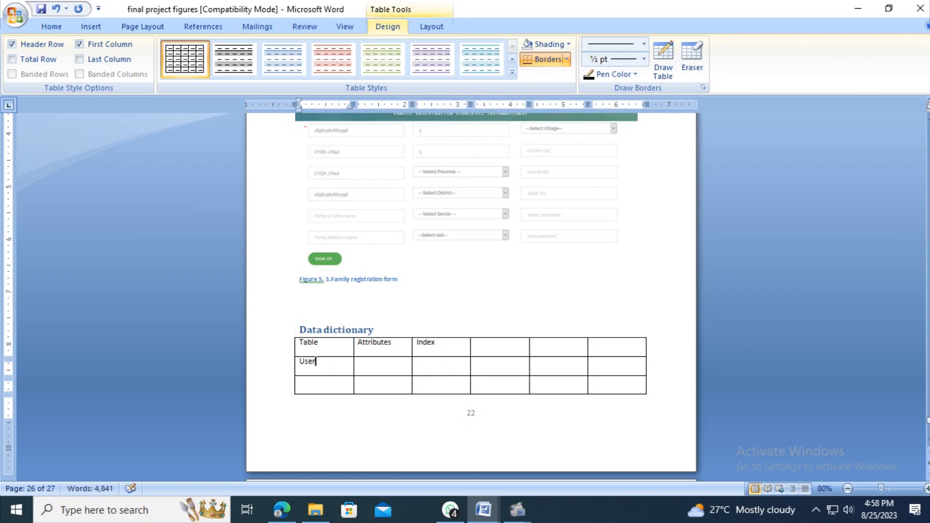
{"action": "left_click", "coordinate": [402, 362]}
{"action": "type", "text": "Id"}
{"action": "left_click", "coordinate": [385, 383]}
{"action": "type", "text": "use"}
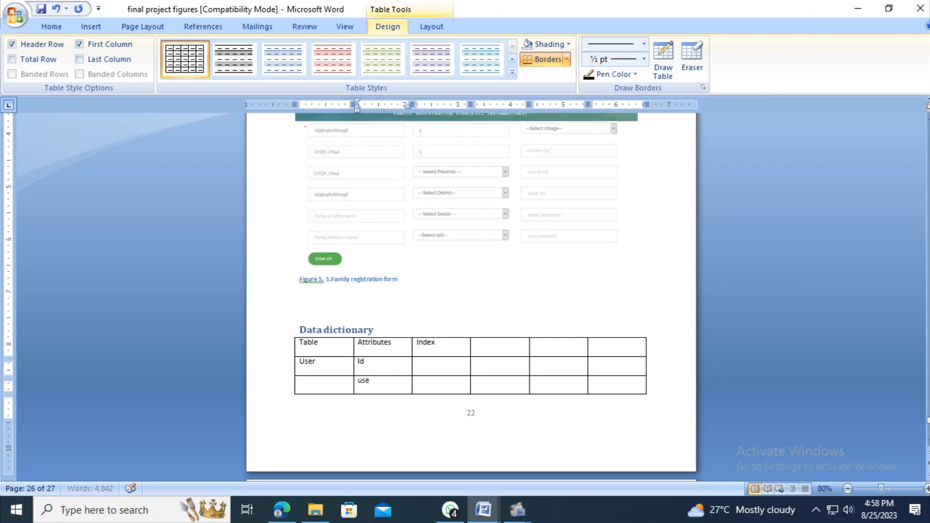
{"action": "type", "text": "rname"}
{"action": "key", "text": "Tab"}
{"action": "key", "text": "Tab"}
{"action": "key", "text": "Tab"}
{"action": "key", "text": "Tab"}
{"action": "key", "text": "Tab"}
{"action": "key", "text": "Tab"}
{"action": "key", "text": "Tab"}
{"action": "key", "text": "Tab"}
{"action": "key", "text": "Tab"}
{"action": "key", "text": "Tab"}
{"action": "key", "text": "Tab"}
{"action": "key", "text": "Tab"}
{"action": "key", "text": "Tab"}
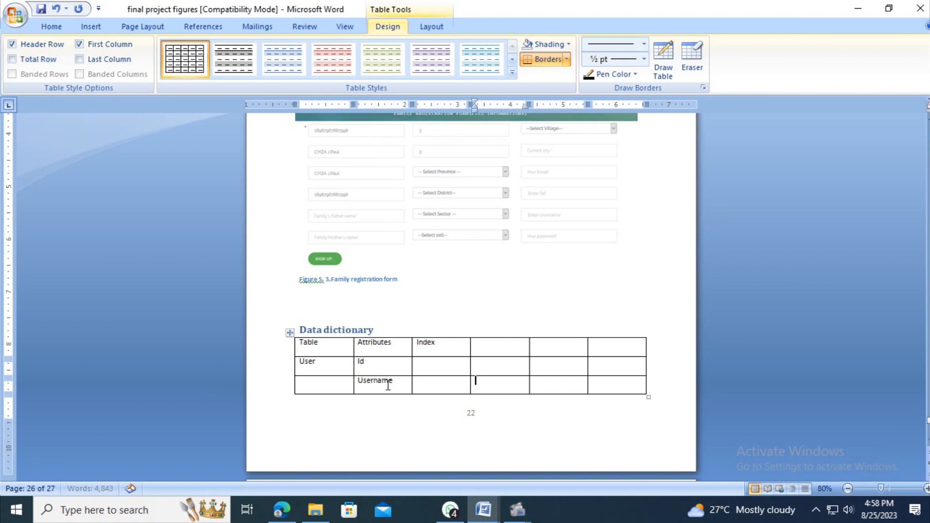
{"action": "scroll", "coordinate": [573, 308], "scroll_direction": "up", "scroll_amount": 8}
{"action": "scroll", "coordinate": [573, 309], "scroll_direction": "up", "scroll_amount": 5}
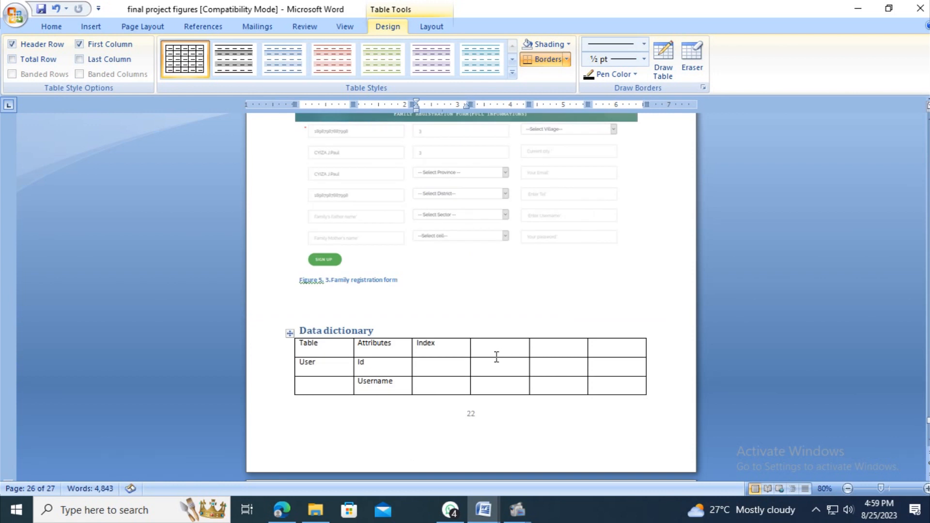
{"action": "left_click", "coordinate": [490, 348]}
{"action": "left_click_drag", "start_coordinate": [492, 347], "coordinate": [633, 390]}
{"action": "right_click", "coordinate": [630, 390]}
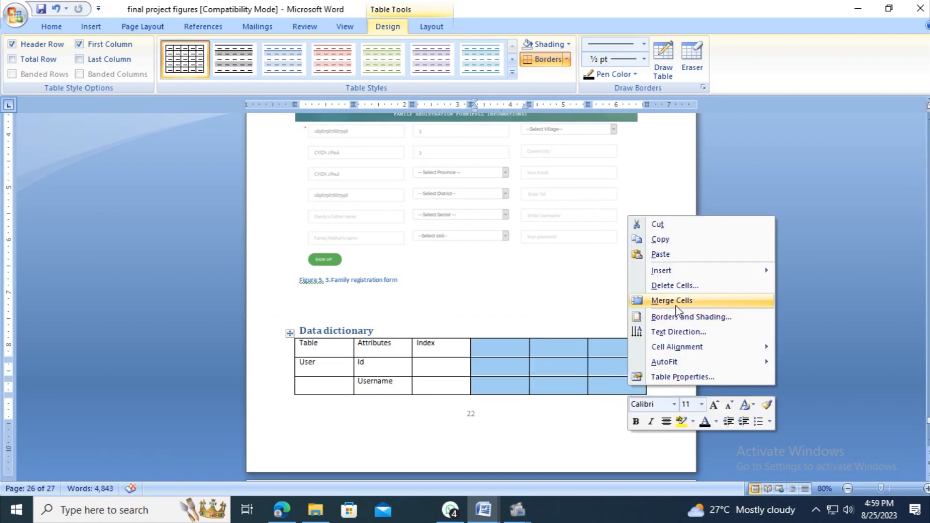
- Label the fourth header cell of the data dictionary table Datatype
{"action": "left_click", "coordinate": [492, 346]}
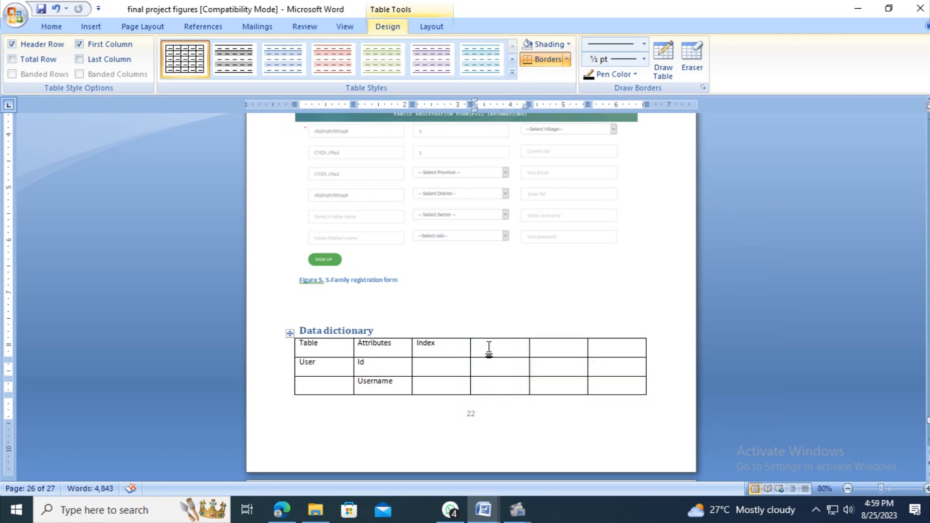
{"action": "type", "text": "Dtaaty"}
{"action": "type", "text": "pe"}
{"action": "left_click", "coordinate": [488, 346]}
{"action": "key", "text": "BackSpace"}
{"action": "key", "text": "BackSpace"}
{"action": "type", "text": "a"}
{"action": "key", "text": "BackSpace"}
{"action": "type", "text": "ta"}
- Delete the two empty columns after Datatype from the data dictionary table
{"action": "left_click_drag", "start_coordinate": [550, 347], "coordinate": [623, 386]}
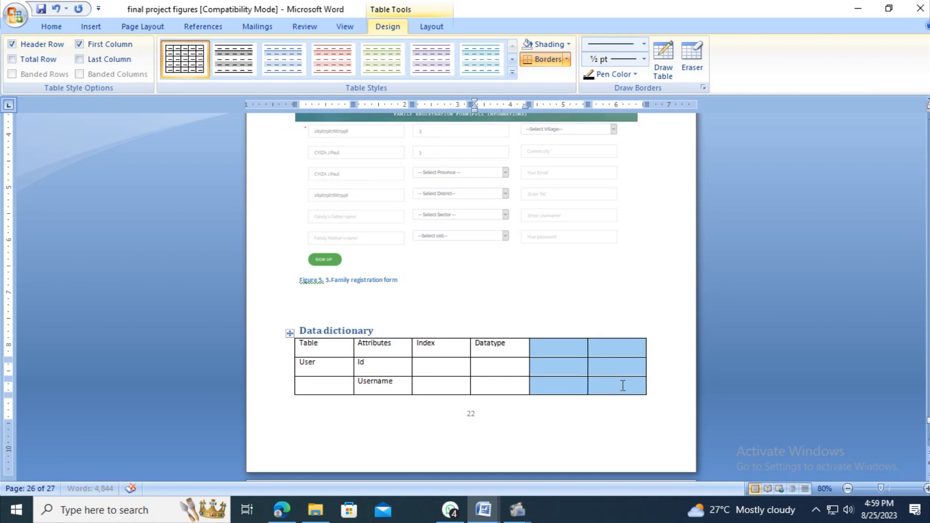
{"action": "right_click", "coordinate": [621, 390]}
{"action": "left_click", "coordinate": [636, 289]}
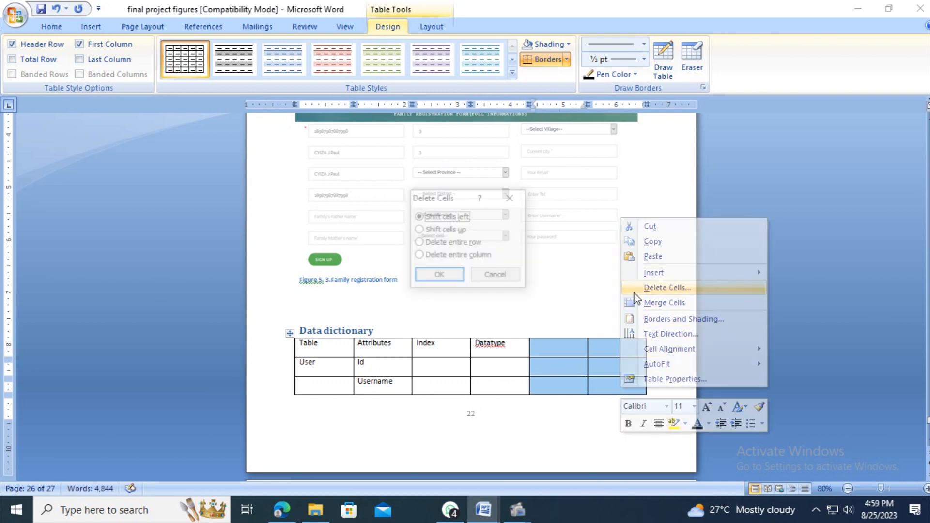
{"action": "left_click", "coordinate": [458, 255]}
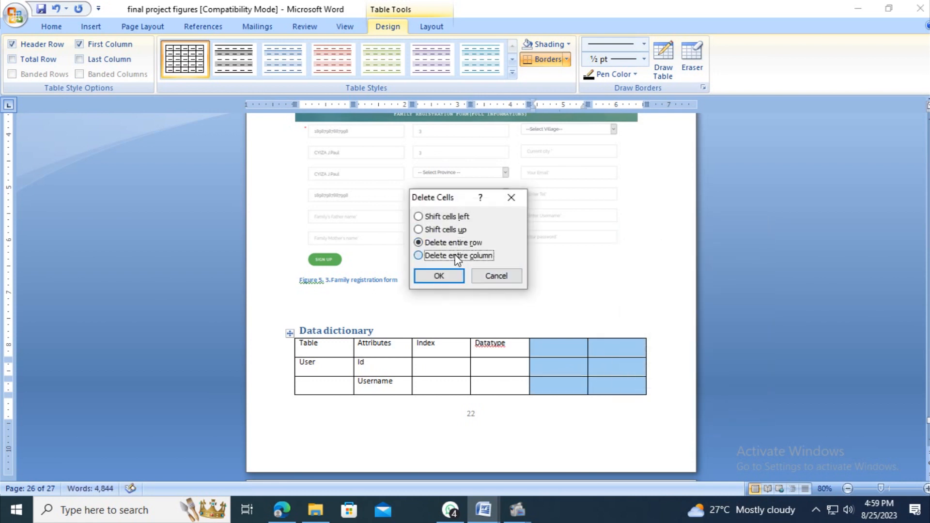
{"action": "left_click", "coordinate": [455, 278]}
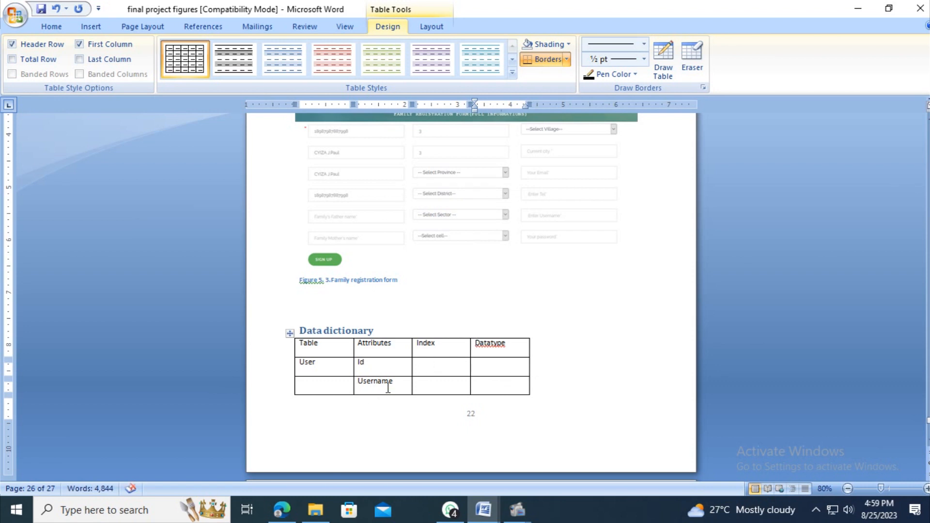
- Enter password and status in the two Attributes cells beneath Username in the data dictionary table
{"action": "key", "text": "Tab"}
{"action": "key", "text": "Down"}
{"action": "key", "text": "Down"}
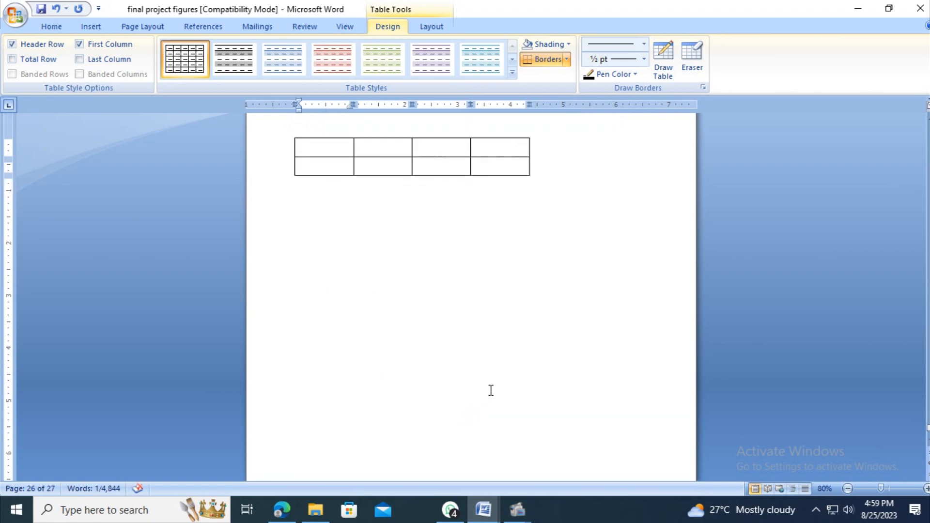
{"action": "scroll", "coordinate": [500, 340], "scroll_direction": "up", "scroll_amount": 3}
{"action": "scroll", "coordinate": [478, 331], "scroll_direction": "up", "scroll_amount": 3}
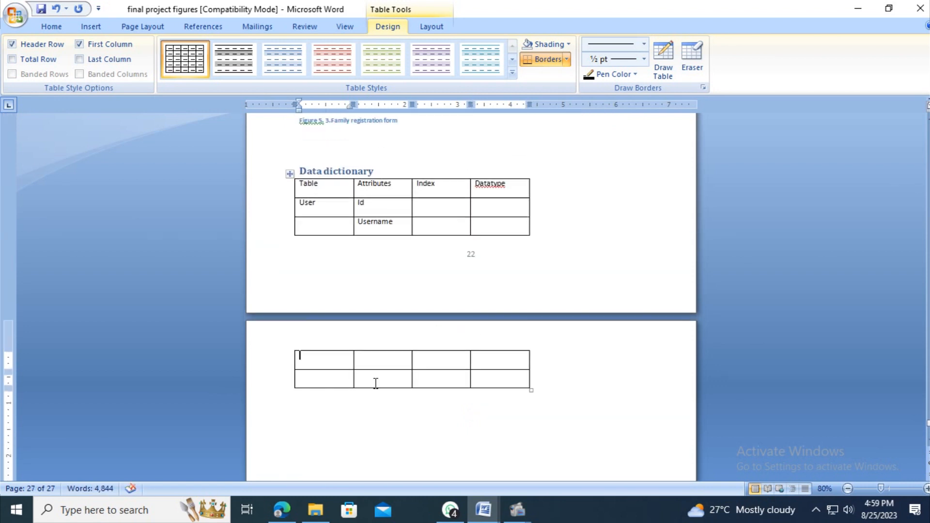
{"action": "left_click", "coordinate": [372, 354]}
{"action": "type", "text": "paSS"}
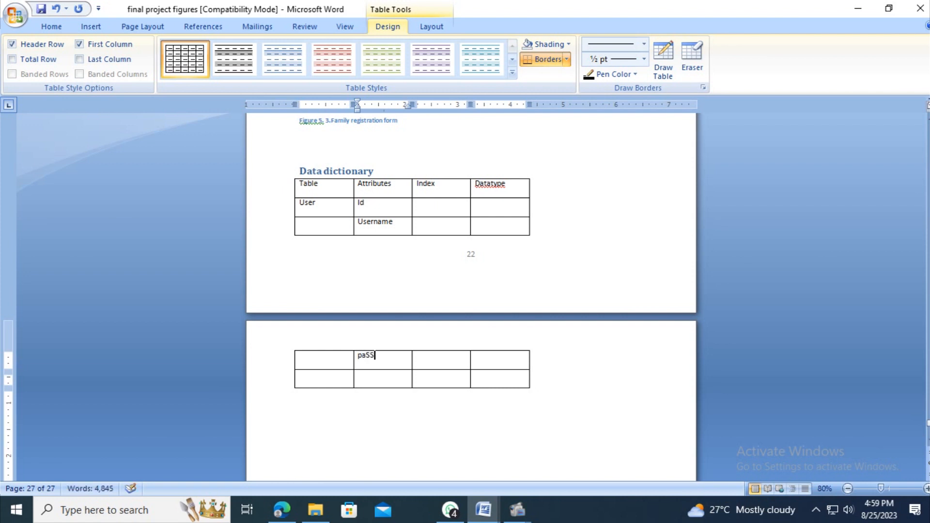
{"action": "key", "text": "BackSpace"}
{"action": "key", "text": "BackSpace"}
{"action": "type", "text": "sss"}
{"action": "key", "text": "BackSpace"}
{"action": "type", "text": "word"}
{"action": "left_click", "coordinate": [359, 377]}
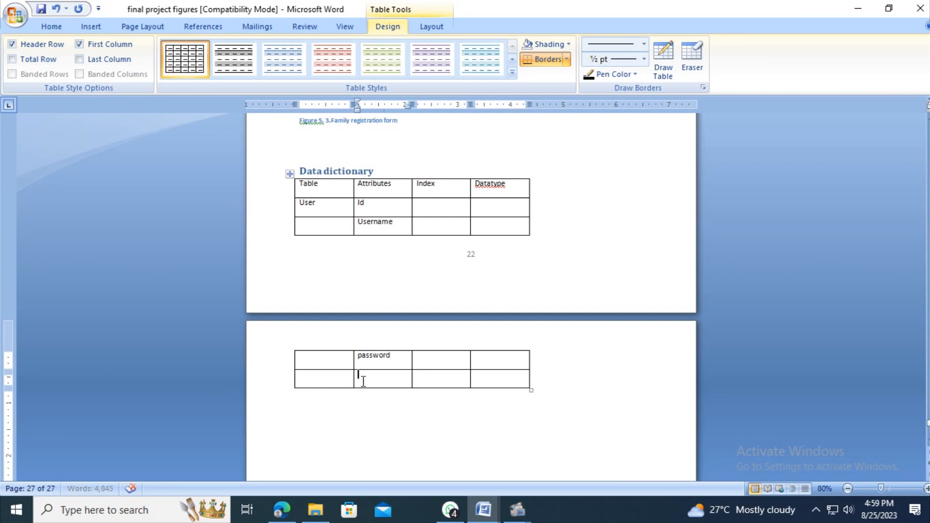
{"action": "type", "text": "status"}
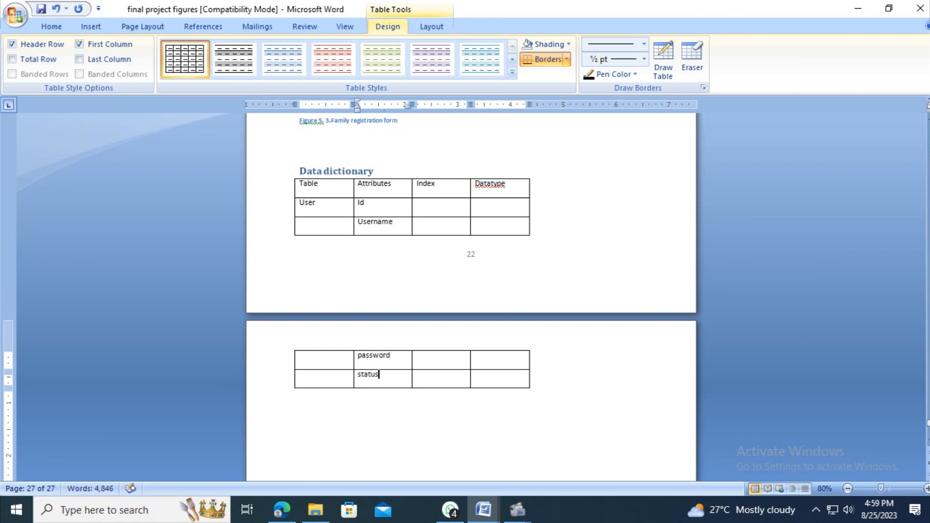
- Make the header row of the data dictionary table bold
{"action": "left_click", "coordinate": [436, 206]}
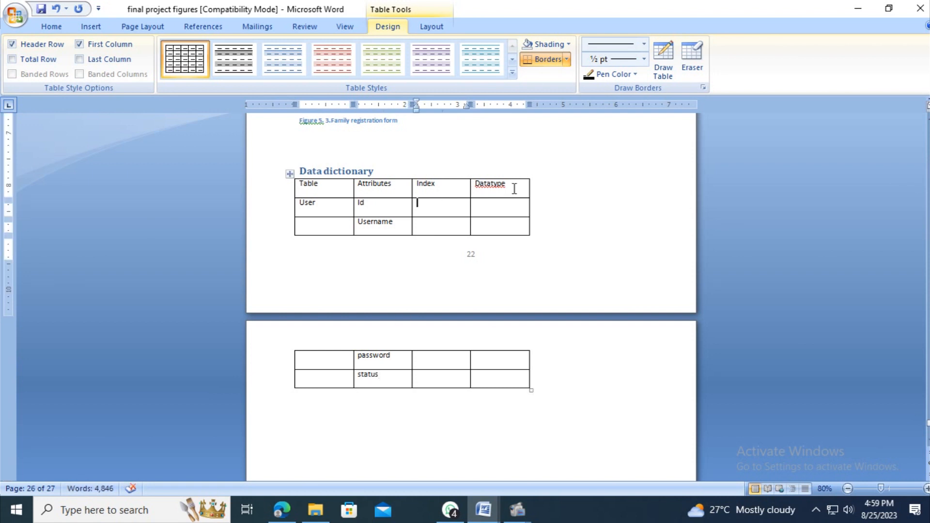
{"action": "left_click_drag", "start_coordinate": [515, 188], "coordinate": [326, 191]}
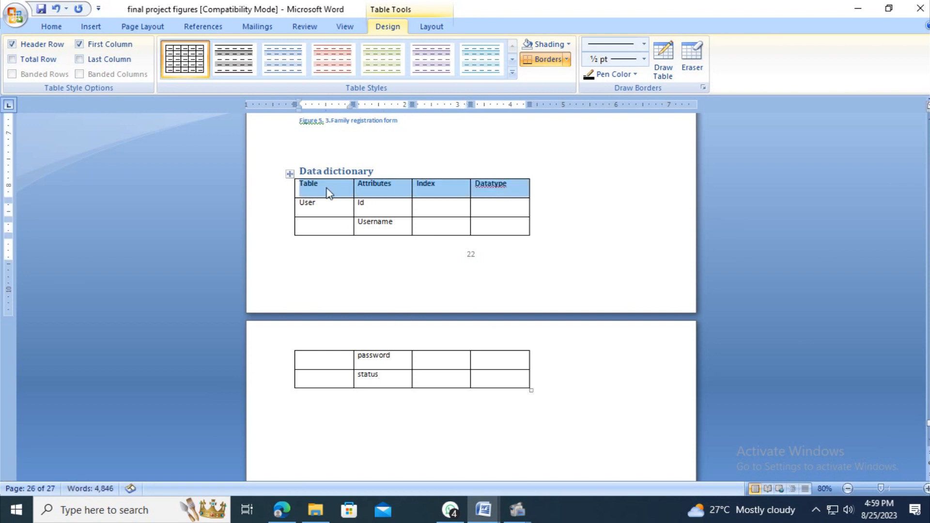
{"action": "left_click", "coordinate": [346, 159]}
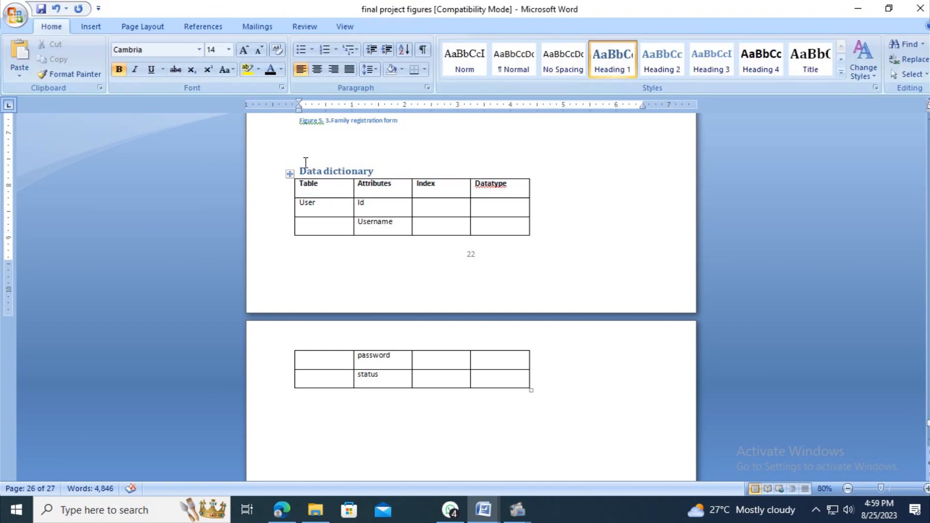
{"action": "left_click", "coordinate": [298, 153]}
- Fill the Id row with pk as the index and integer as the datatype
{"action": "left_click", "coordinate": [381, 211]}
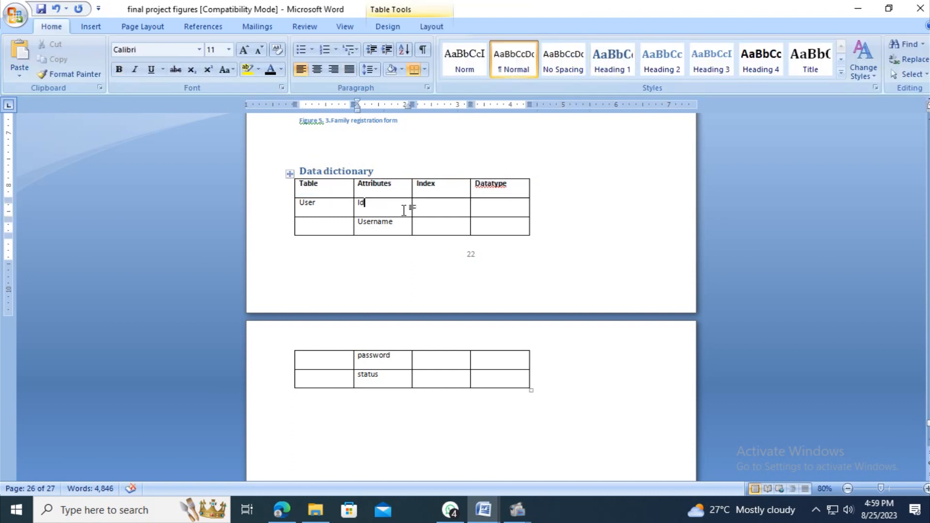
{"action": "left_click", "coordinate": [435, 204]}
{"action": "type", "text": "pk"}
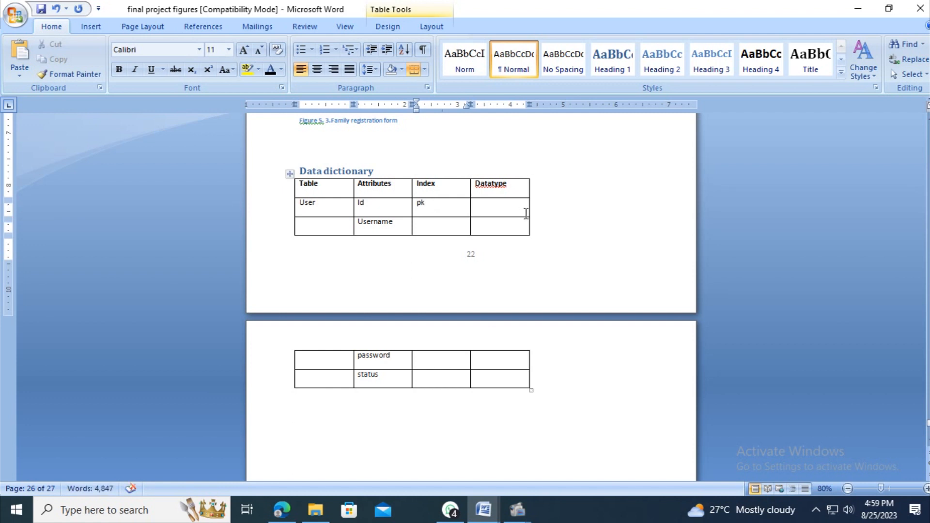
{"action": "left_click", "coordinate": [492, 209]}
{"action": "type", "text": "integer"}
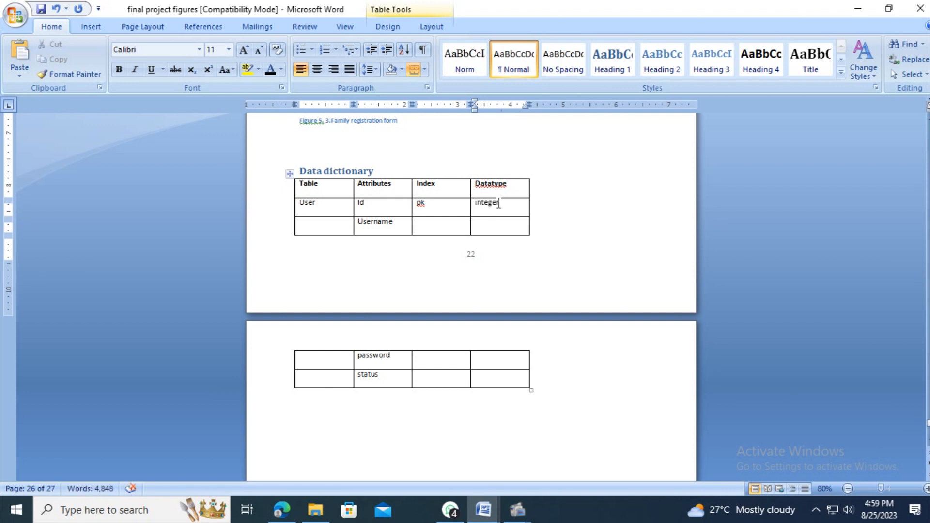
- Enter varchar as the datatype for both the Username and password attributes
{"action": "left_click", "coordinate": [493, 224]}
{"action": "type", "text": "varchar"}
{"action": "left_click", "coordinate": [509, 359]}
{"action": "type", "text": "ch"}
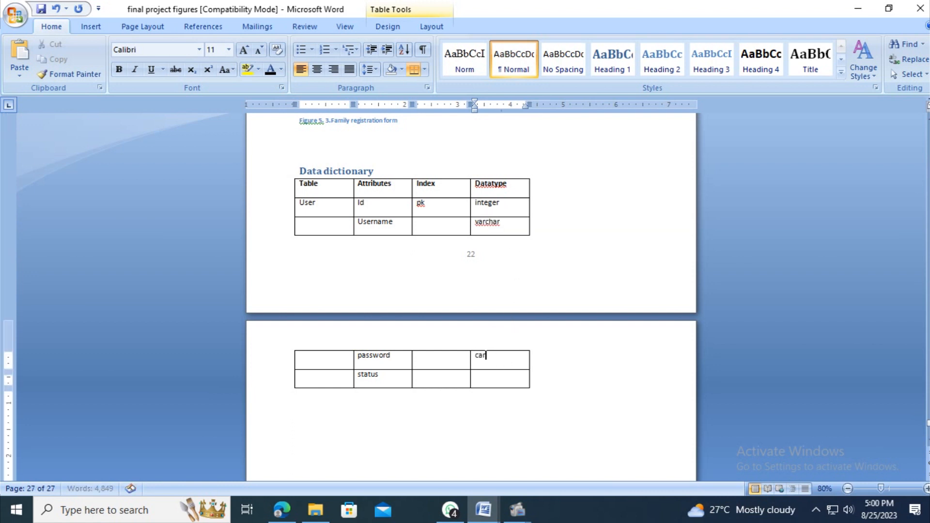
{"action": "type", "text": "ar"}
{"action": "key", "text": "BackSpace"}
{"action": "key", "text": "BackSpace"}
{"action": "key", "text": "BackSpace"}
{"action": "type", "text": "varchar"}
- Enter Integer(0,1) as the datatype of the status attribute
{"action": "left_click", "coordinate": [501, 379]}
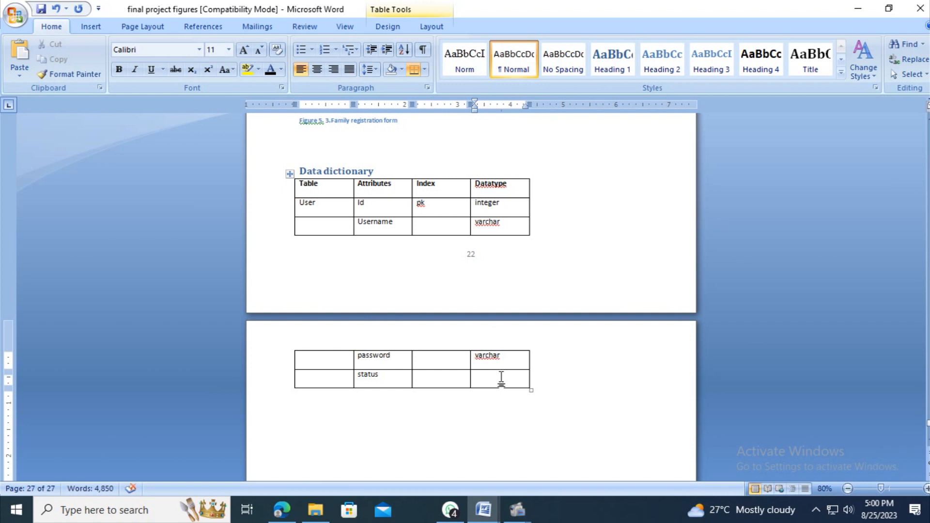
{"action": "type", "text": "integer(0,1"}
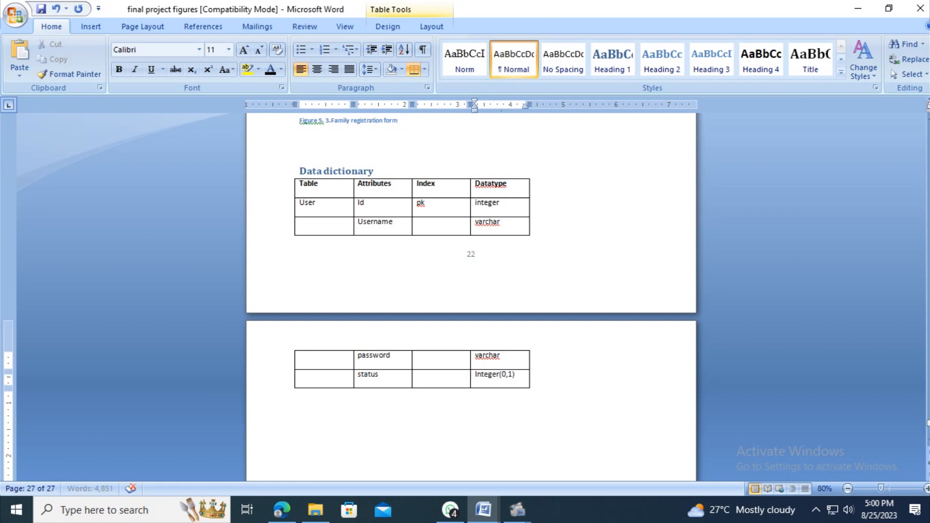
{"action": "type", "text": ")"}
- Insert blank lines above the Data dictionary heading to push it and the whole table onto the next page
{"action": "left_click", "coordinate": [388, 173]}
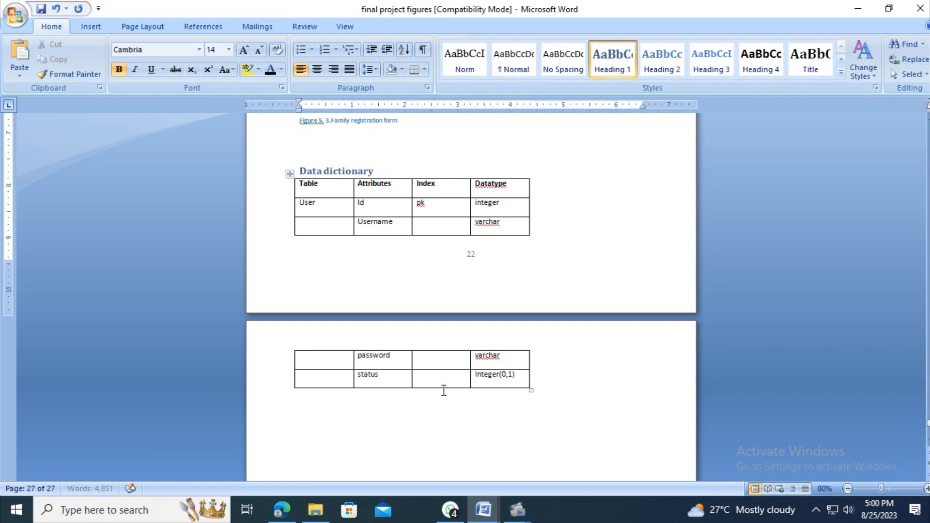
{"action": "left_click", "coordinate": [365, 414]}
{"action": "left_click", "coordinate": [354, 158]}
{"action": "key", "text": "Return"}
{"action": "key", "text": "Return"}
{"action": "key", "text": "Return"}
{"action": "key", "text": "Return"}
{"action": "key", "text": "Return"}
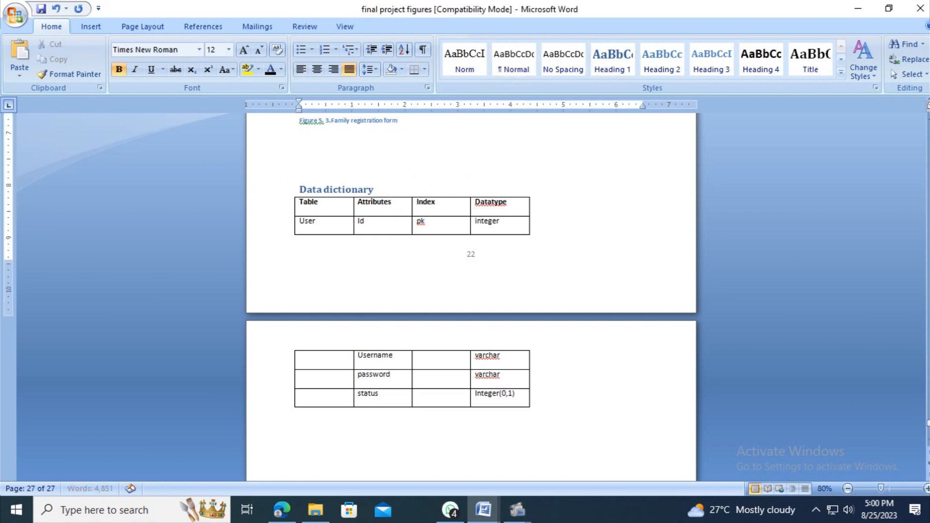
{"action": "scroll", "coordinate": [404, 184], "scroll_direction": "up", "scroll_amount": 5}
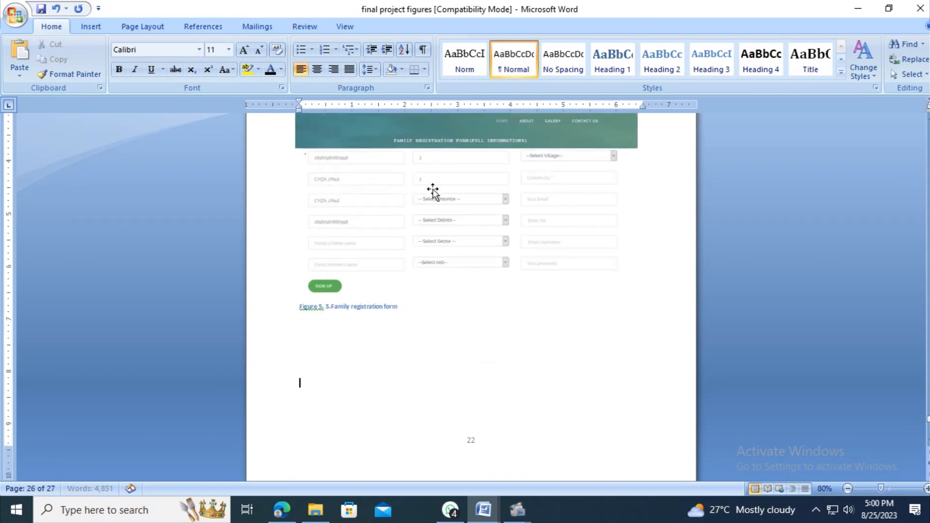
{"action": "scroll", "coordinate": [403, 179], "scroll_direction": "down", "scroll_amount": 6}
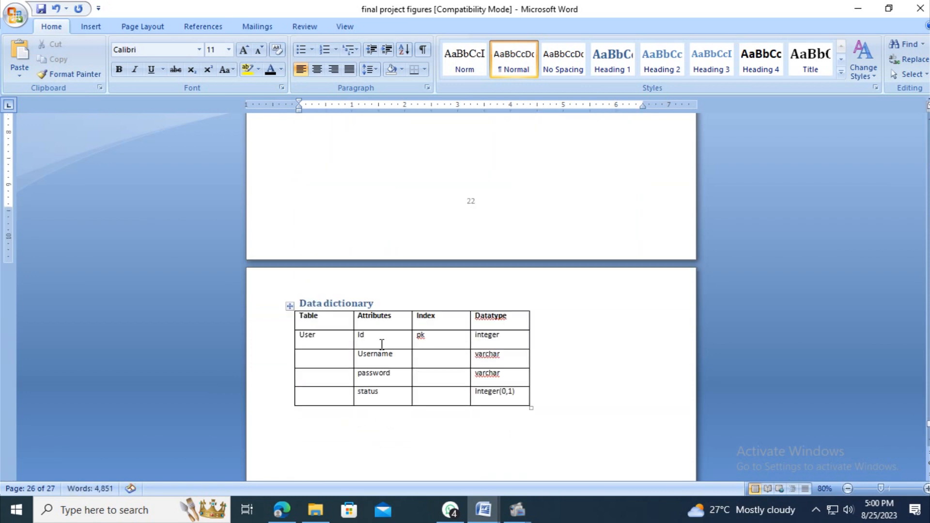
- Insert a caption with the Table label below the data dictionary table, reading Table 1.Data dictionary
{"action": "left_click", "coordinate": [323, 421]}
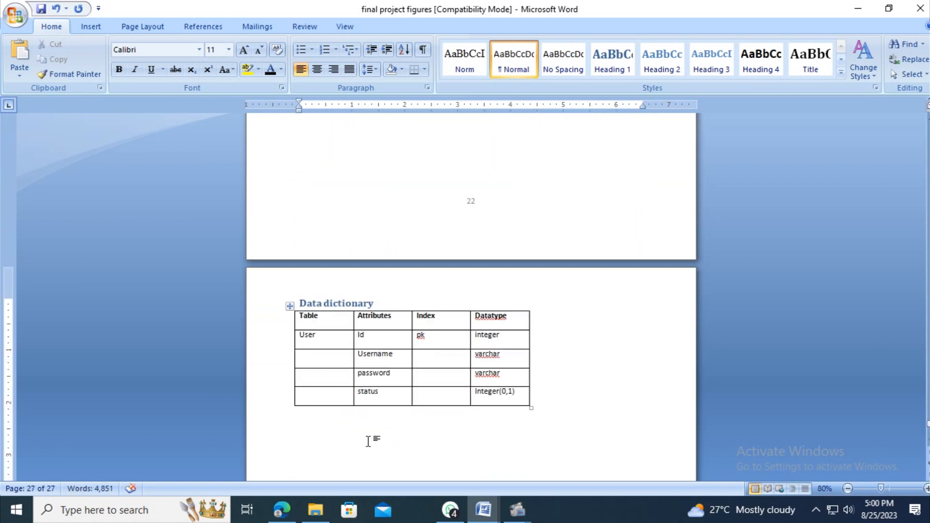
{"action": "left_click", "coordinate": [192, 25]}
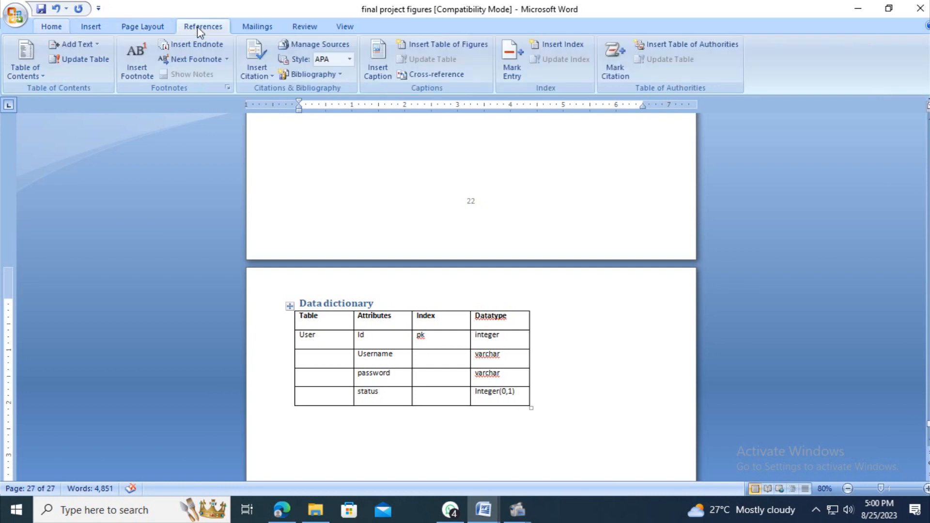
{"action": "left_click", "coordinate": [377, 67]}
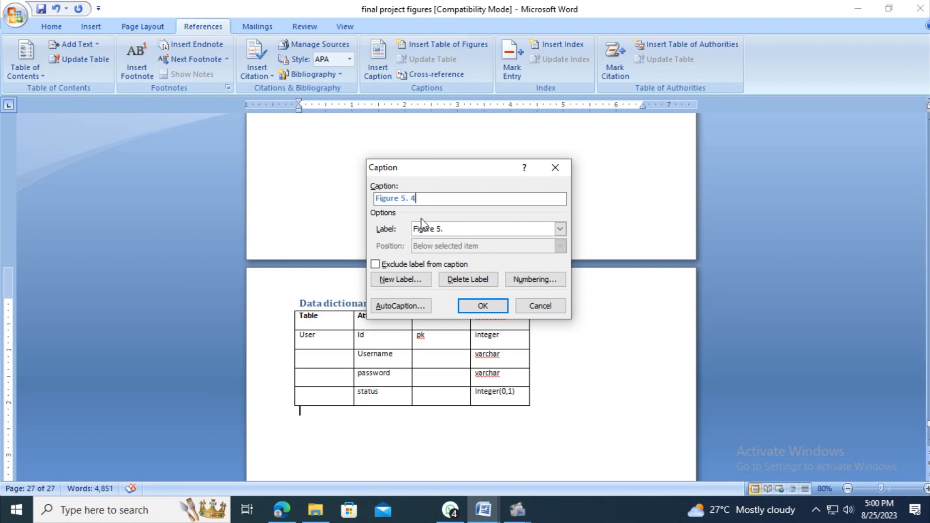
{"action": "left_click", "coordinate": [438, 233]}
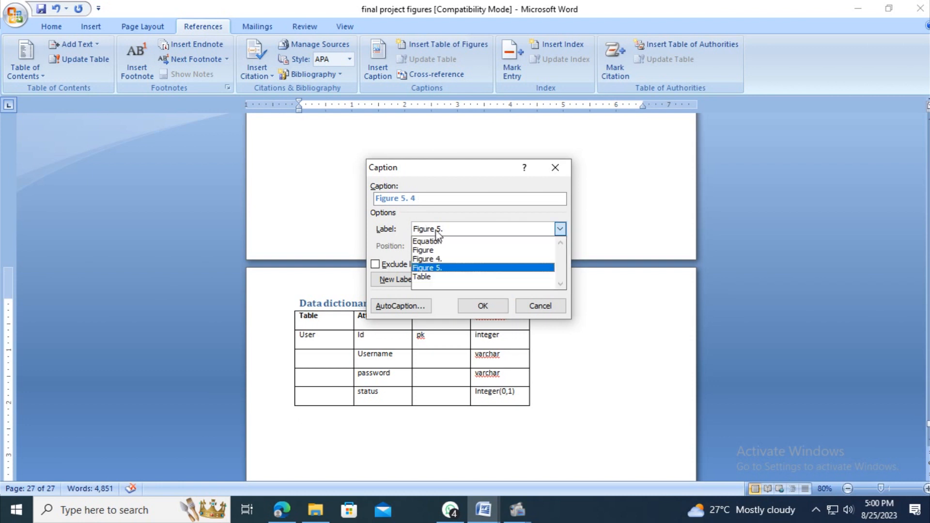
{"action": "left_click", "coordinate": [431, 278]}
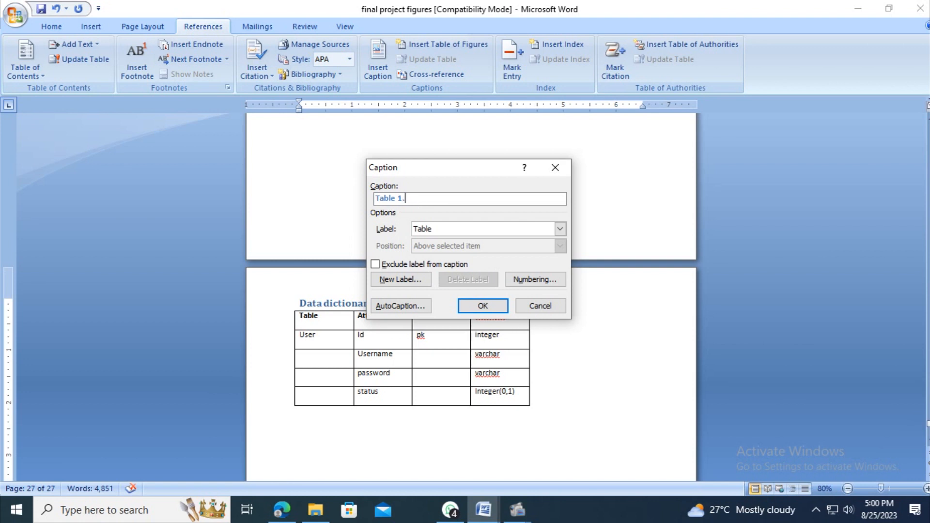
{"action": "type", "text": "Data dictionary"}
{"action": "left_click", "coordinate": [487, 306]}
- Format the data dictionary table's caption in Times New Roman at size 12
{"action": "left_click_drag", "start_coordinate": [359, 415], "coordinate": [297, 414]}
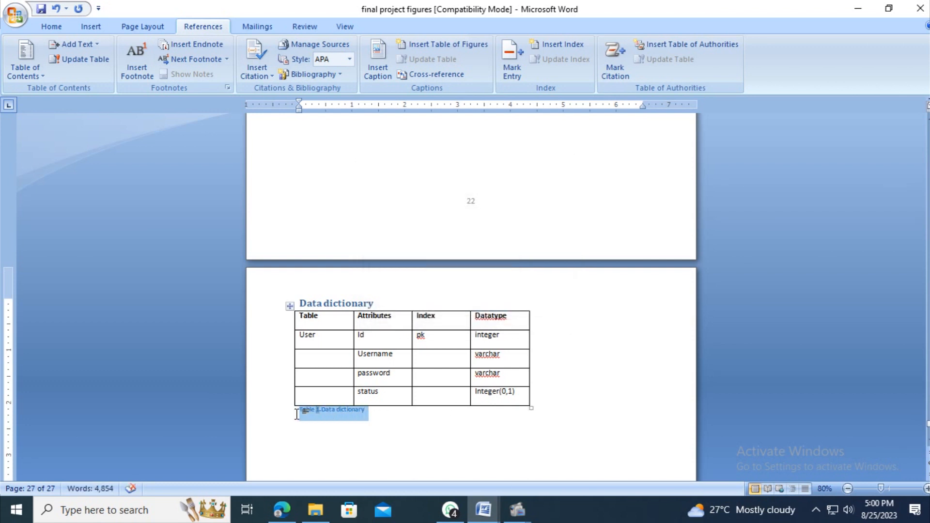
{"action": "left_click", "coordinate": [55, 26]}
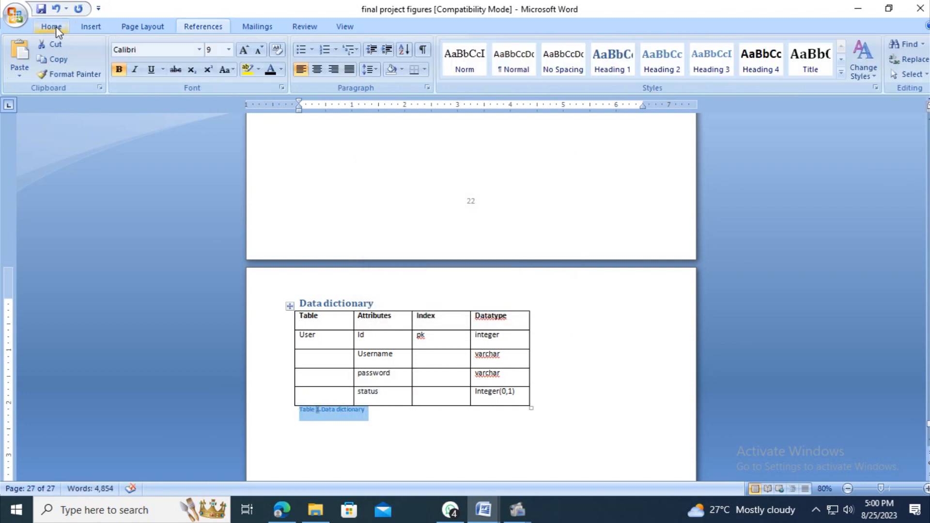
{"action": "left_click", "coordinate": [247, 53]}
{"action": "left_click", "coordinate": [247, 53]}
{"action": "left_click", "coordinate": [246, 53]}
{"action": "left_click", "coordinate": [164, 49]}
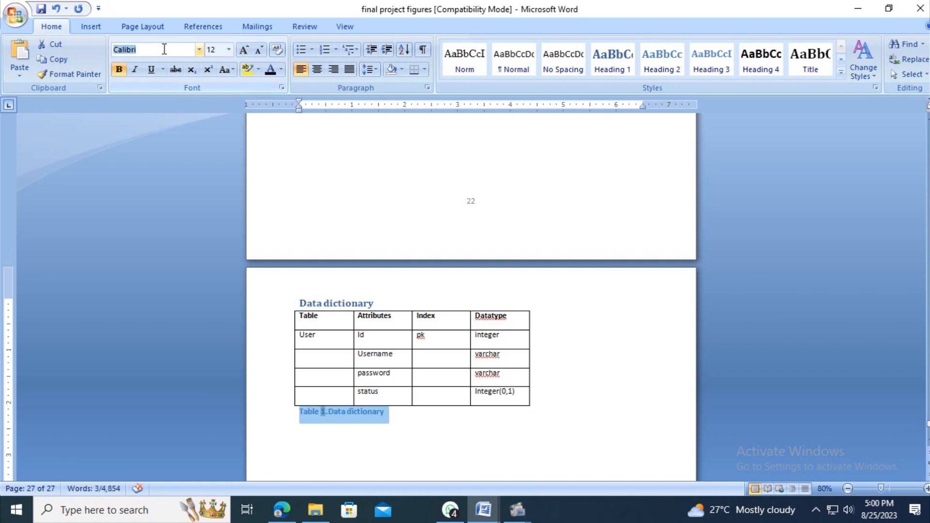
{"action": "type", "text": "Times New Roman"}
{"action": "key", "text": "Return"}
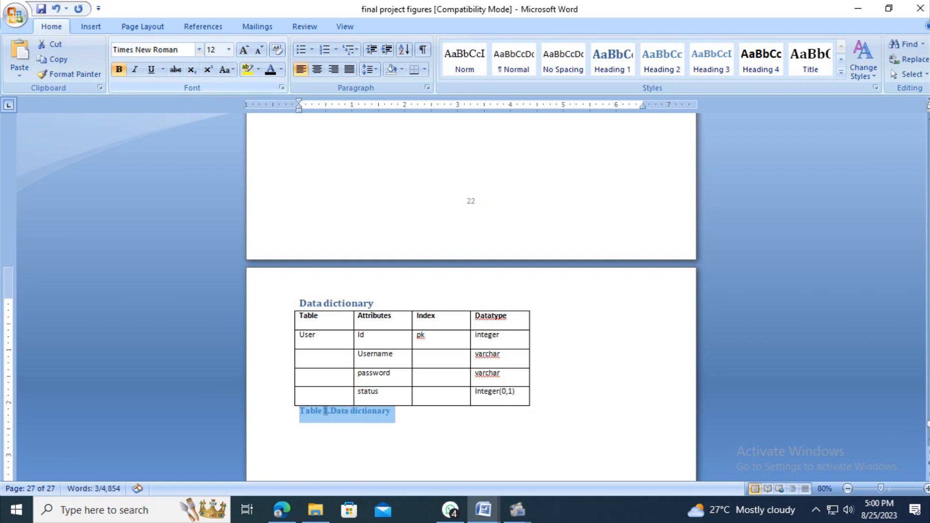
- Justify the data dictionary table's caption and set its line spacing to 1.5
{"action": "left_click", "coordinate": [351, 74]}
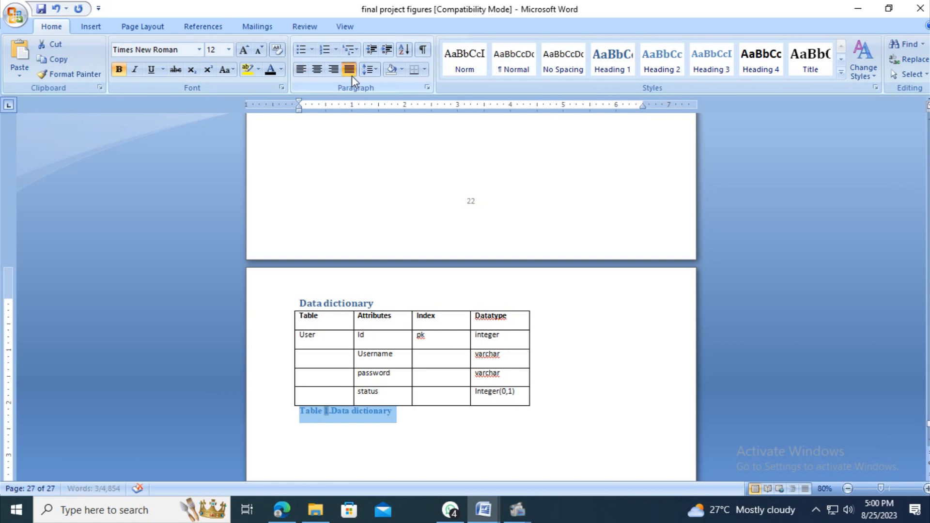
{"action": "left_click", "coordinate": [376, 71]}
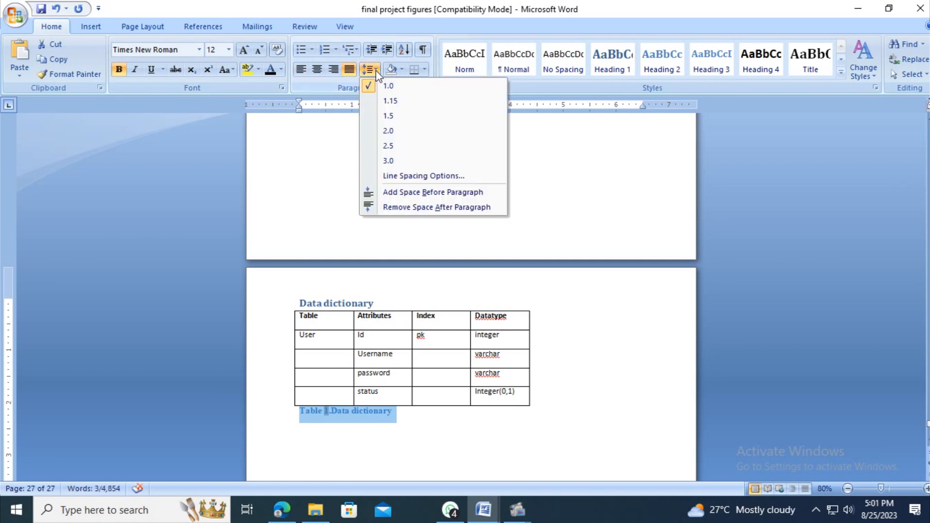
{"action": "left_click", "coordinate": [395, 116]}
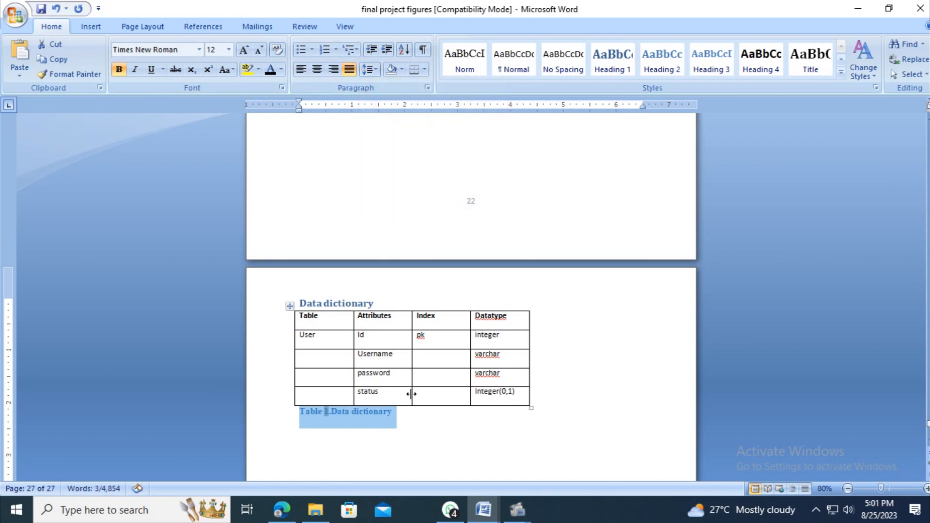
{"action": "left_click", "coordinate": [398, 423]}
- Start a table of figures on the blank line below the LIST OF TABLES heading, using Table as the caption label
{"action": "scroll", "coordinate": [448, 426], "scroll_direction": "down", "scroll_amount": 5}
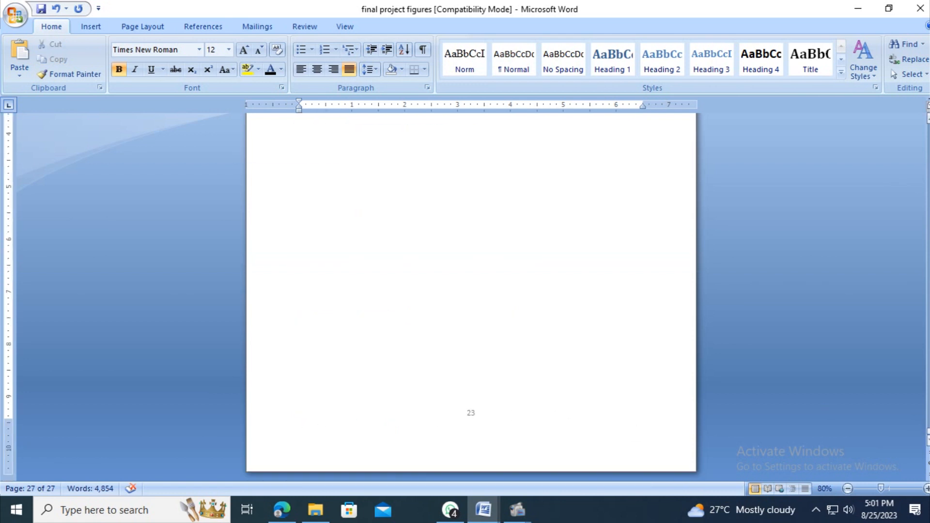
{"action": "left_click_drag", "start_coordinate": [929, 431], "coordinate": [929, 174]}
{"action": "scroll", "coordinate": [419, 200], "scroll_direction": "up", "scroll_amount": 15}
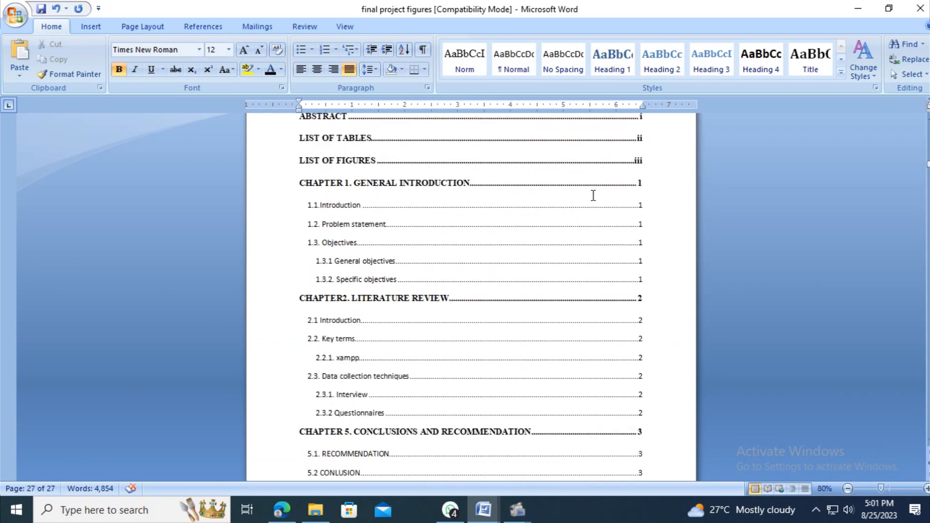
{"action": "scroll", "coordinate": [664, 218], "scroll_direction": "up", "scroll_amount": 10}
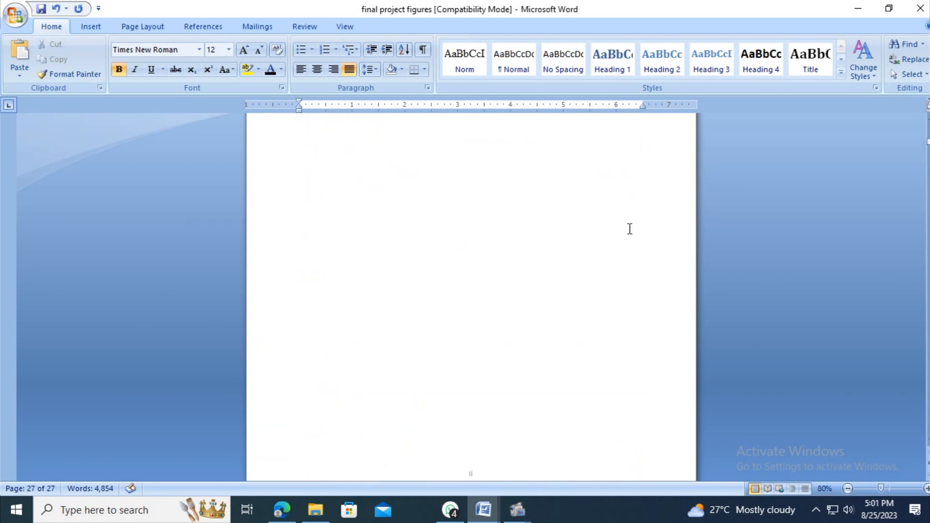
{"action": "left_click", "coordinate": [357, 199]}
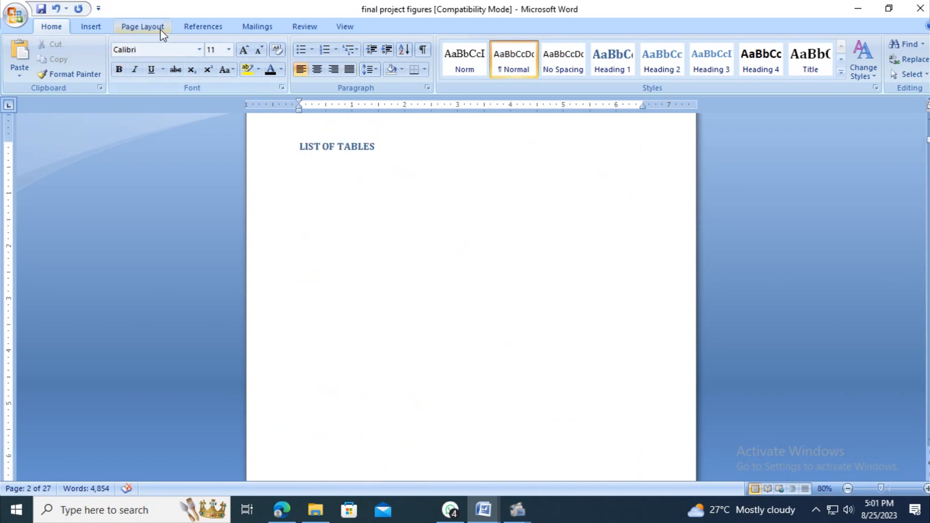
{"action": "left_click", "coordinate": [204, 25]}
{"action": "left_click", "coordinate": [426, 43]}
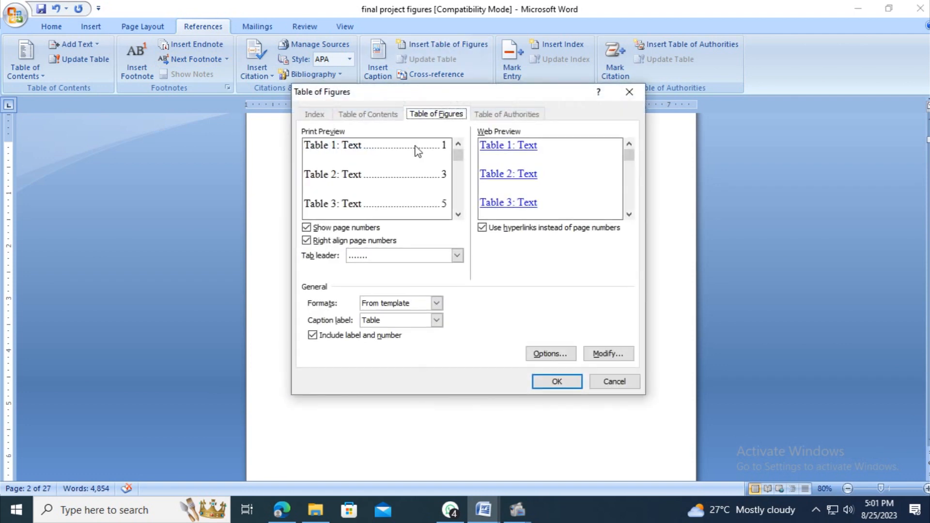
{"action": "left_click", "coordinate": [393, 320]}
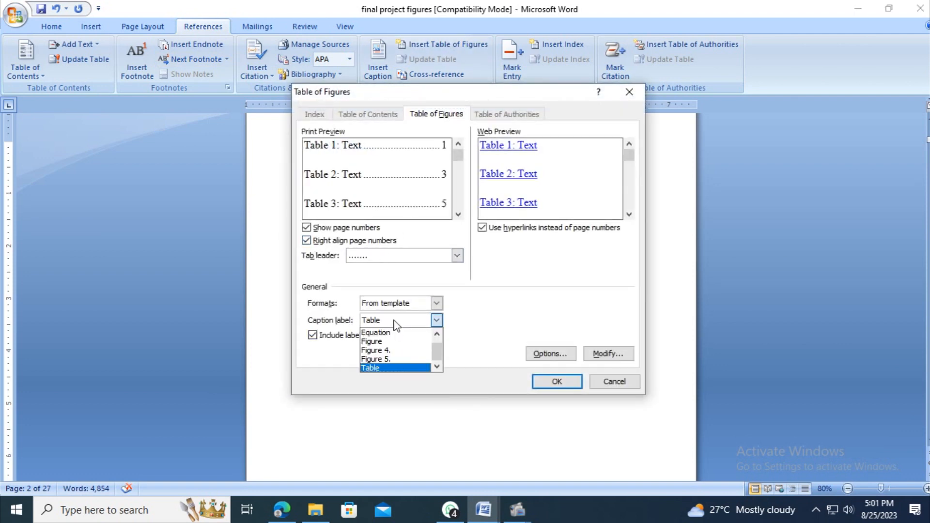
{"action": "left_click", "coordinate": [386, 368]}
- Check the Table of Figures style's formatting and insert the list of tables
{"action": "left_click", "coordinate": [610, 355]}
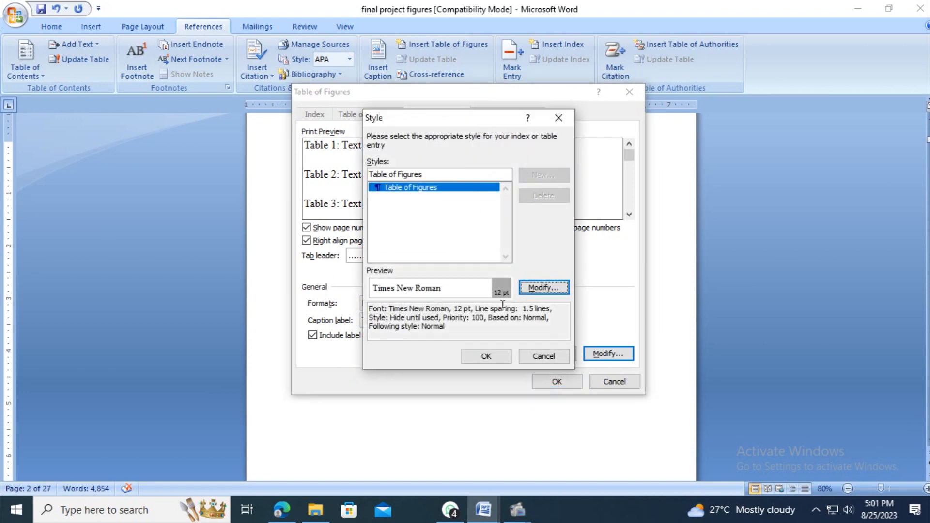
{"action": "left_click", "coordinate": [555, 291]}
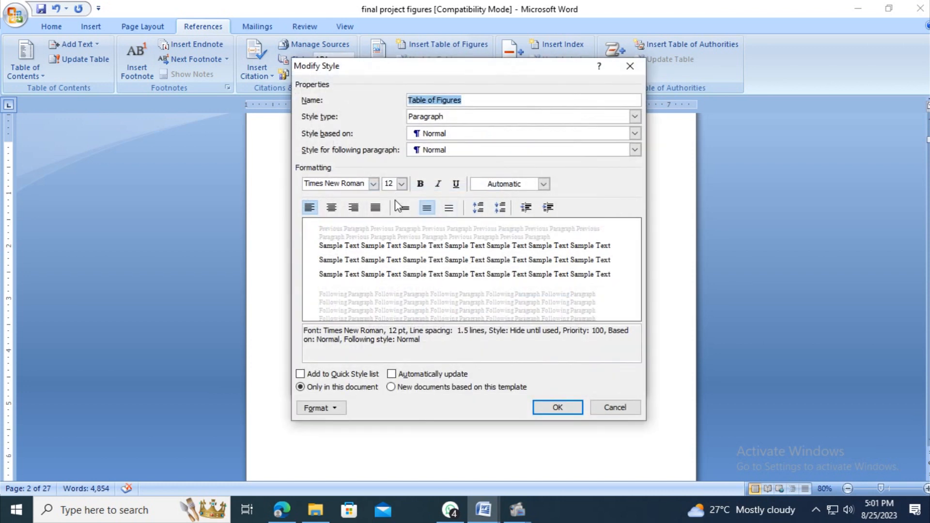
{"action": "left_click", "coordinate": [548, 409]}
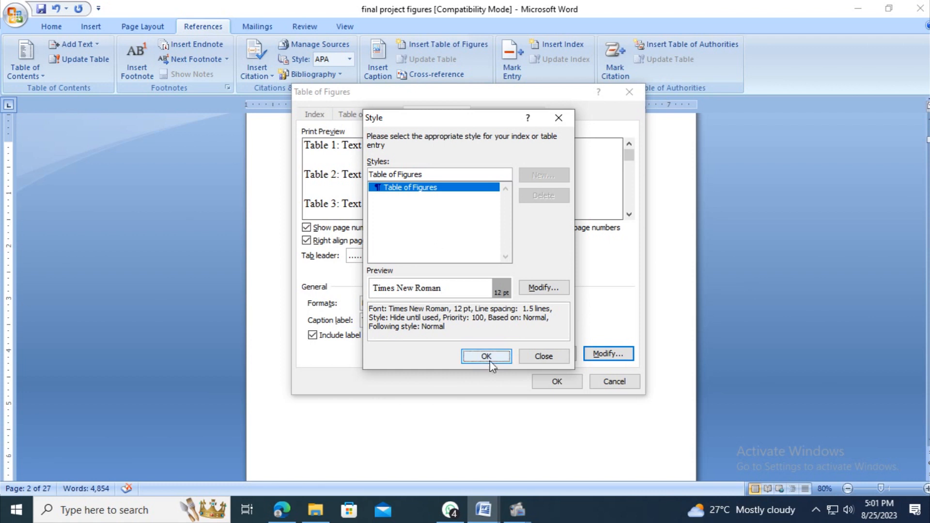
{"action": "left_click", "coordinate": [539, 356]}
{"action": "left_click", "coordinate": [553, 381]}
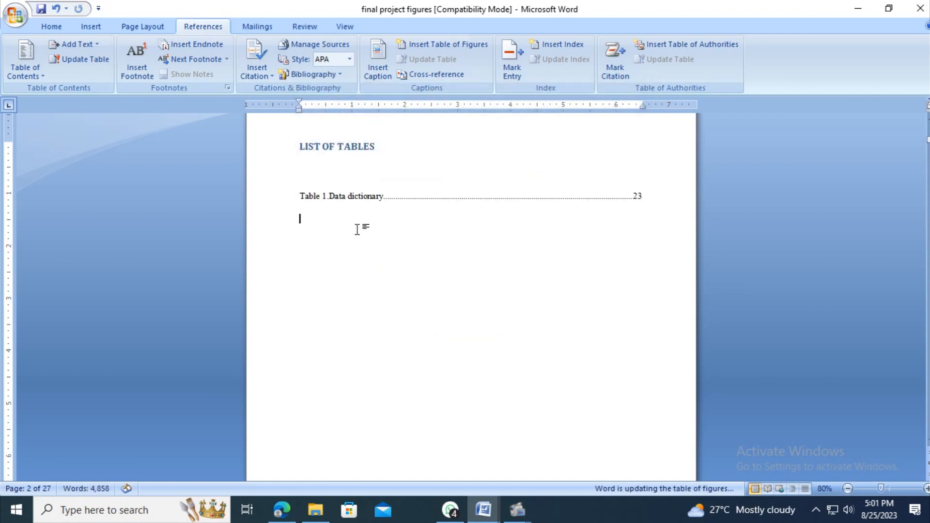
- Delete the blank line between the LIST OF TABLES heading and its first entry, and save the document
{"action": "left_click", "coordinate": [328, 182]}
{"action": "key", "text": "Delete"}
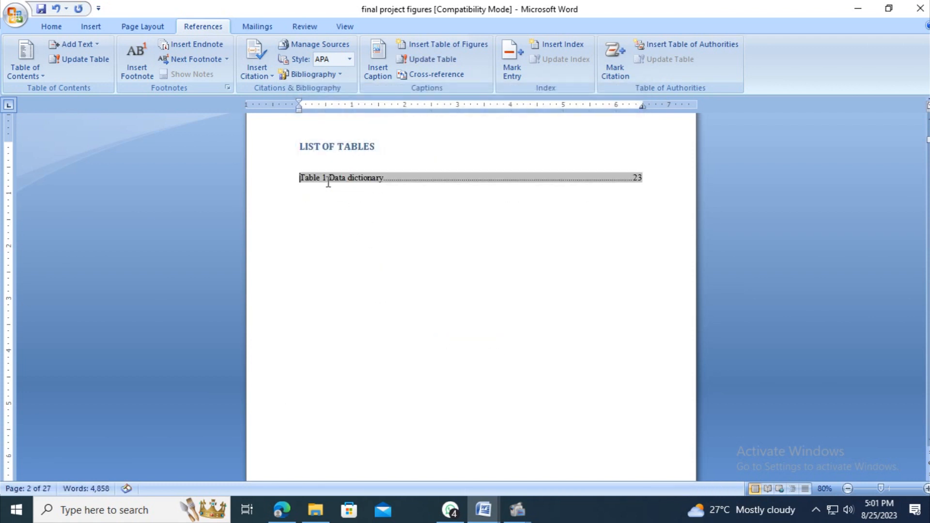
{"action": "left_click", "coordinate": [332, 199]}
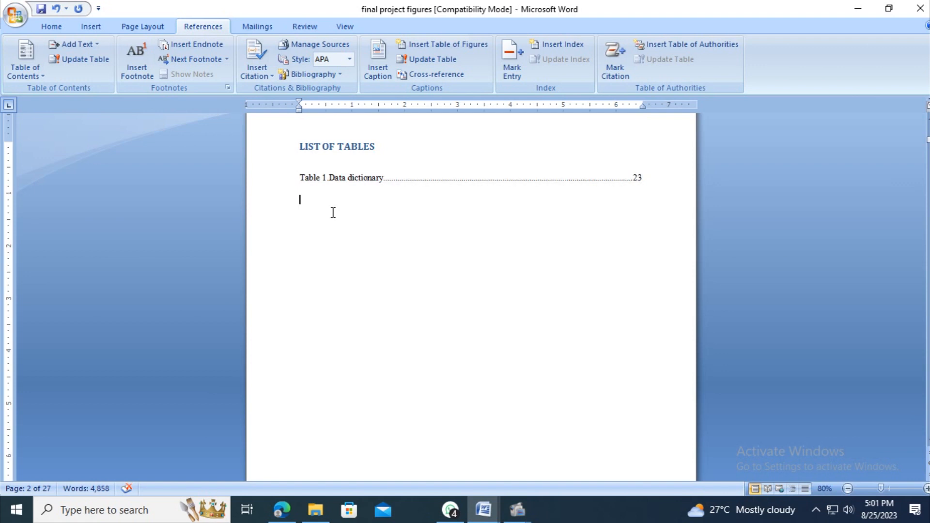
{"action": "left_click", "coordinate": [42, 9]}
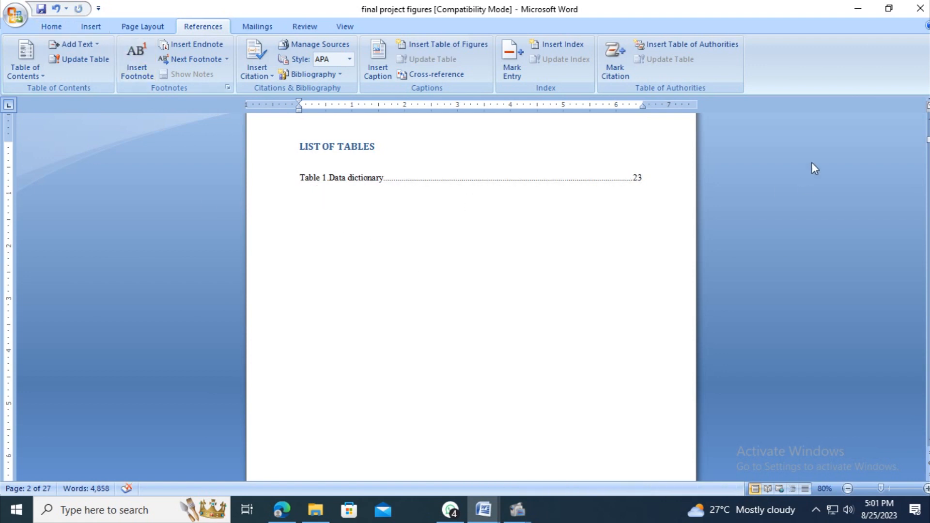
- Look through the document from the Abstract to the Context Diagram figure, examining how the figures fit their pages
{"action": "left_click_drag", "start_coordinate": [929, 140], "coordinate": [929, 127]}
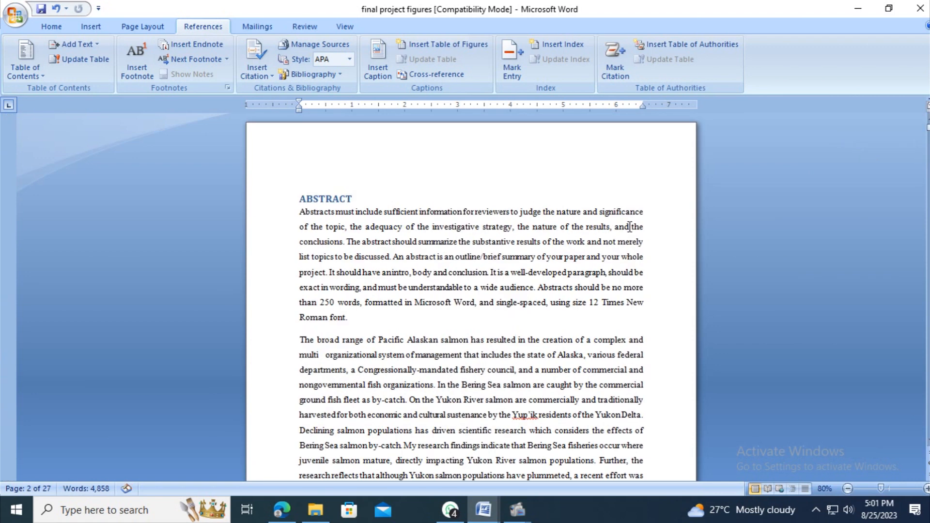
{"action": "scroll", "coordinate": [630, 227], "scroll_direction": "down", "scroll_amount": 10}
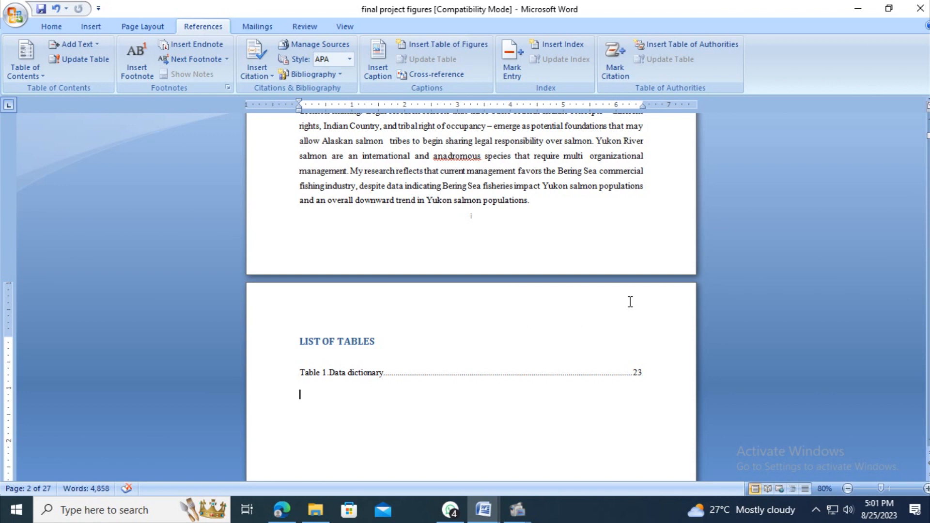
{"action": "scroll", "coordinate": [631, 302], "scroll_direction": "down", "scroll_amount": 15}
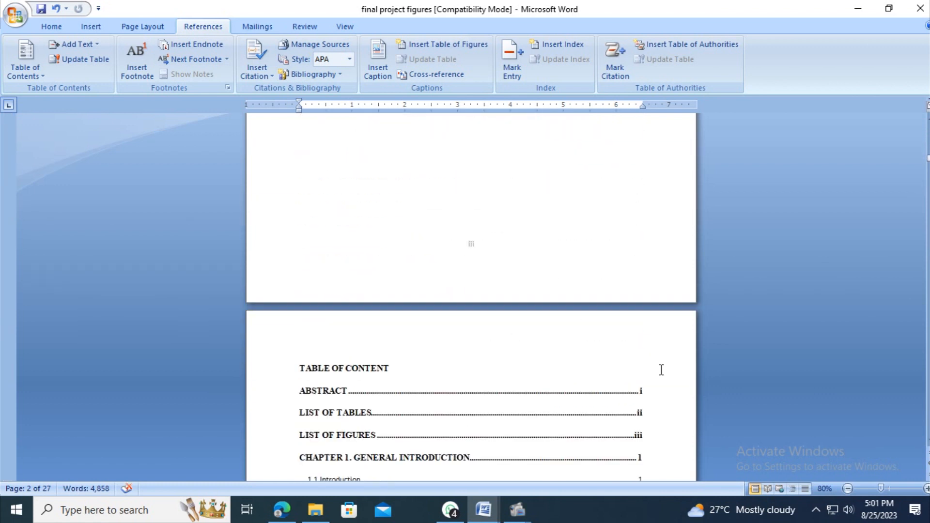
{"action": "scroll", "coordinate": [662, 369], "scroll_direction": "down", "scroll_amount": 20}
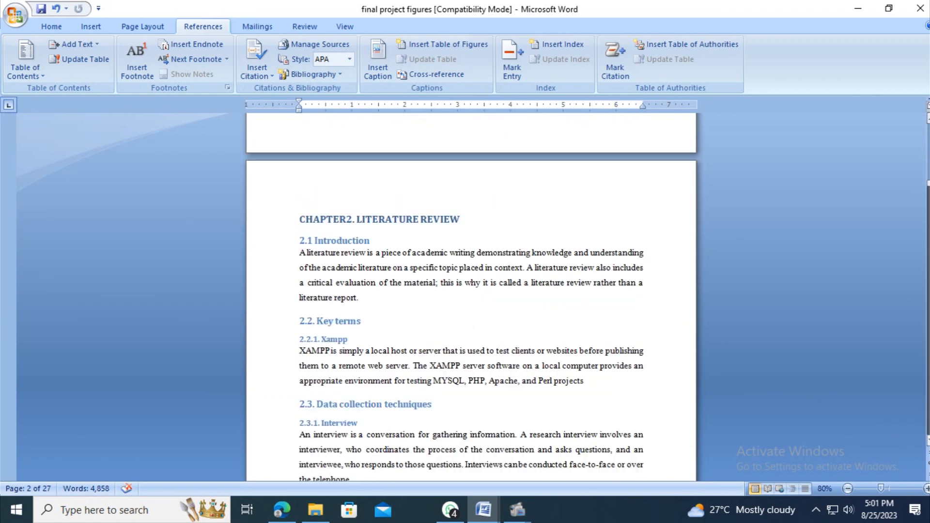
{"action": "scroll", "coordinate": [471, 296], "scroll_direction": "down", "scroll_amount": 20}
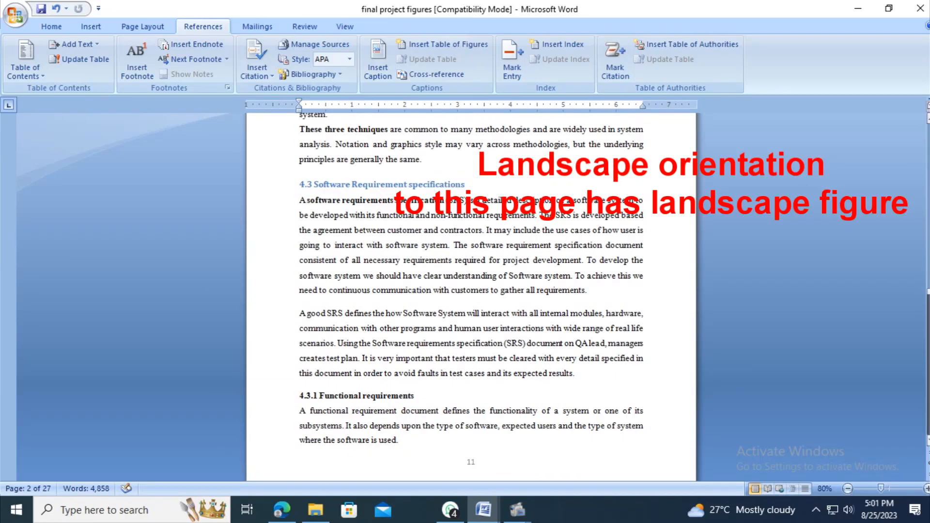
{"action": "scroll", "coordinate": [519, 288], "scroll_direction": "down", "scroll_amount": 15}
{"action": "scroll", "coordinate": [519, 289], "scroll_direction": "up", "scroll_amount": 3}
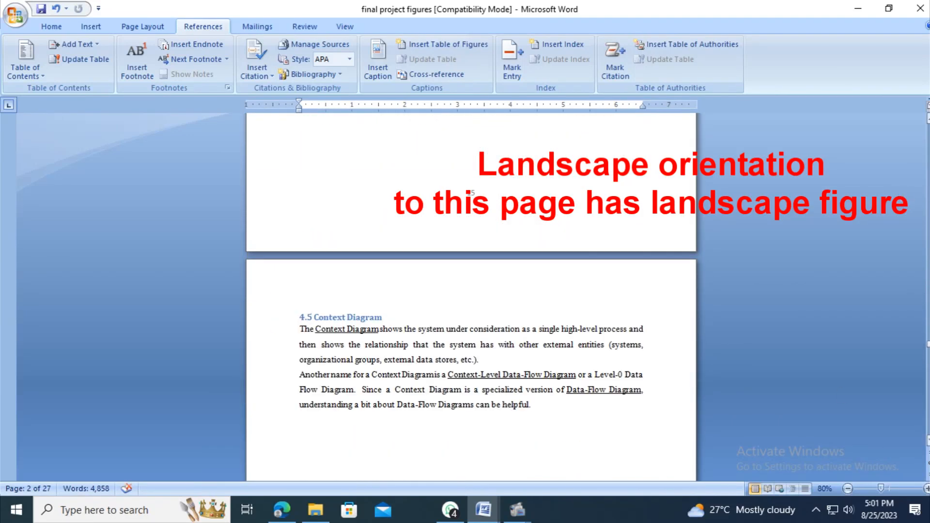
{"action": "scroll", "coordinate": [473, 193], "scroll_direction": "down", "scroll_amount": 15}
{"action": "left_click", "coordinate": [565, 302]}
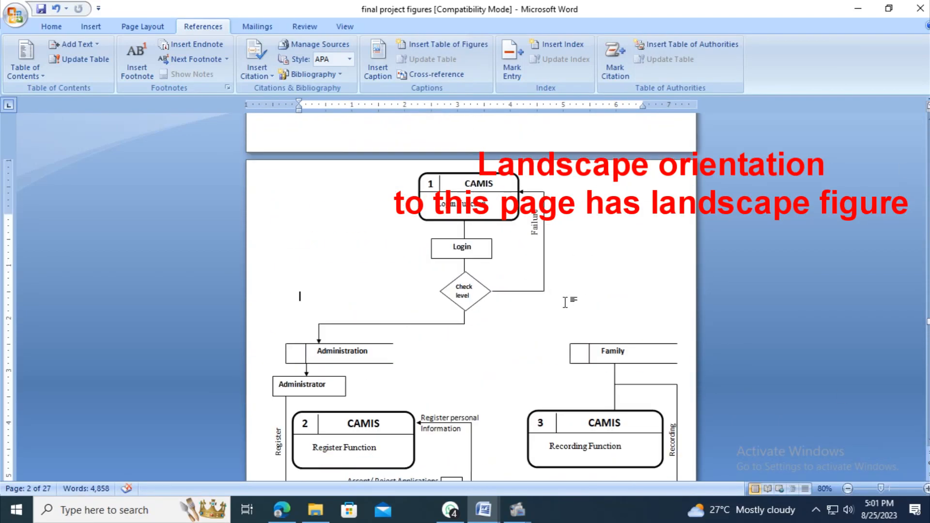
{"action": "scroll", "coordinate": [565, 302], "scroll_direction": "down", "scroll_amount": 15}
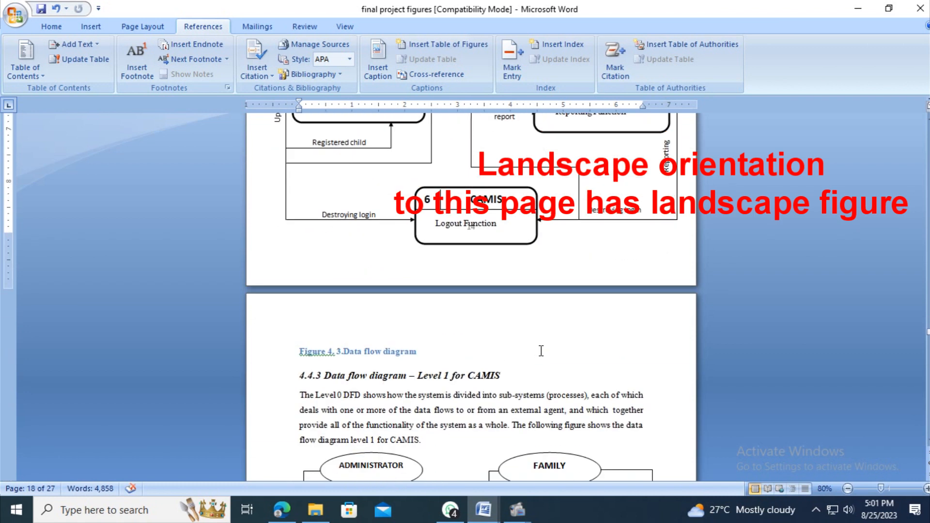
{"action": "scroll", "coordinate": [541, 351], "scroll_direction": "down", "scroll_amount": 1}
{"action": "scroll", "coordinate": [427, 322], "scroll_direction": "down", "scroll_amount": 15}
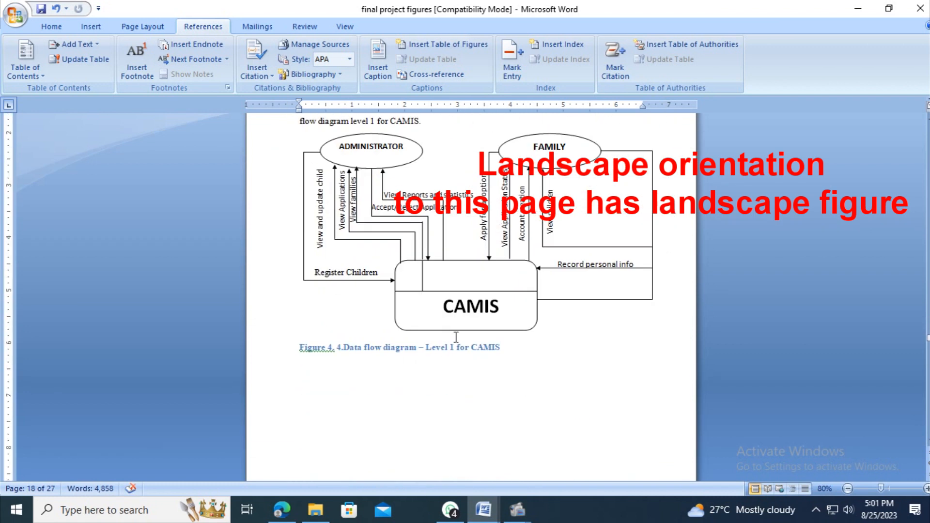
{"action": "scroll", "coordinate": [490, 342], "scroll_direction": "down", "scroll_amount": 15}
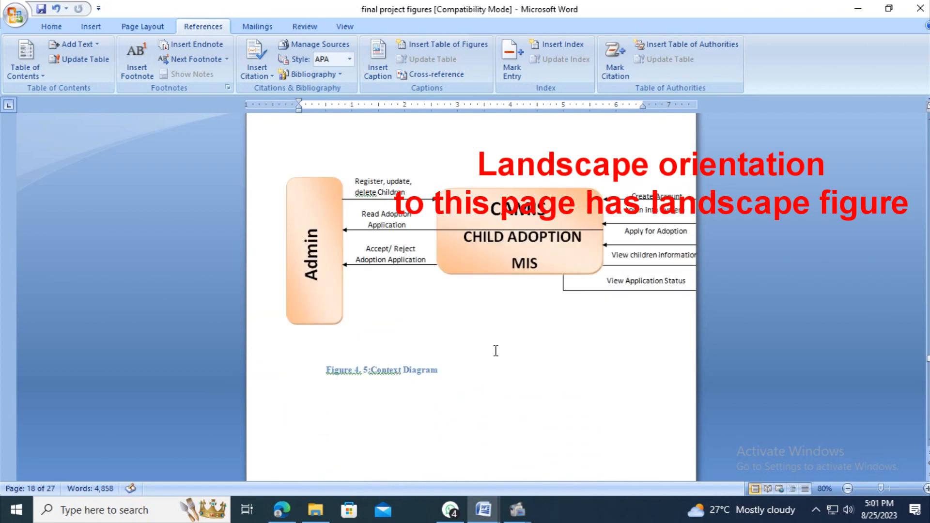
{"action": "left_click", "coordinate": [528, 246]}
{"action": "left_click", "coordinate": [461, 362]}
{"action": "scroll", "coordinate": [461, 361], "scroll_direction": "up", "scroll_amount": 3}
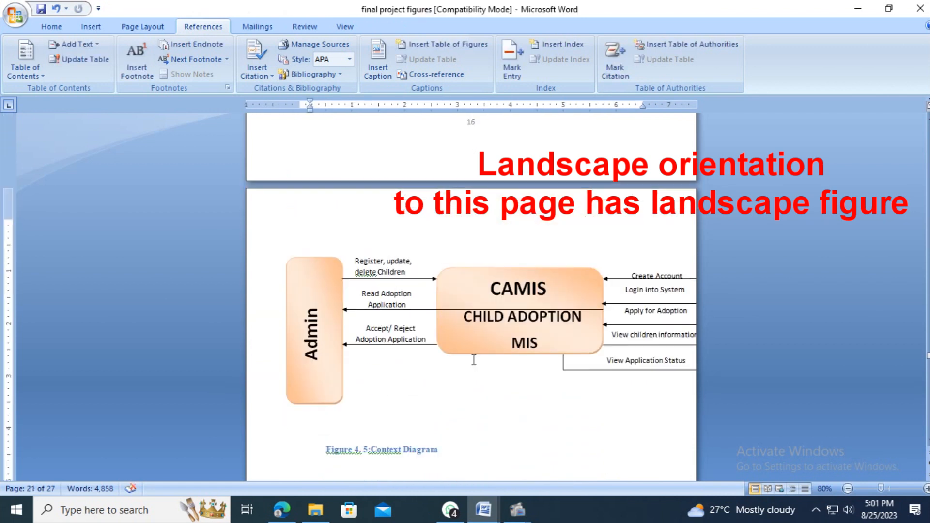
- Apply landscape orientation from the blank line below the 4.5 Context Diagram text, using This point forward
{"action": "scroll", "coordinate": [485, 242], "scroll_direction": "up", "scroll_amount": 10}
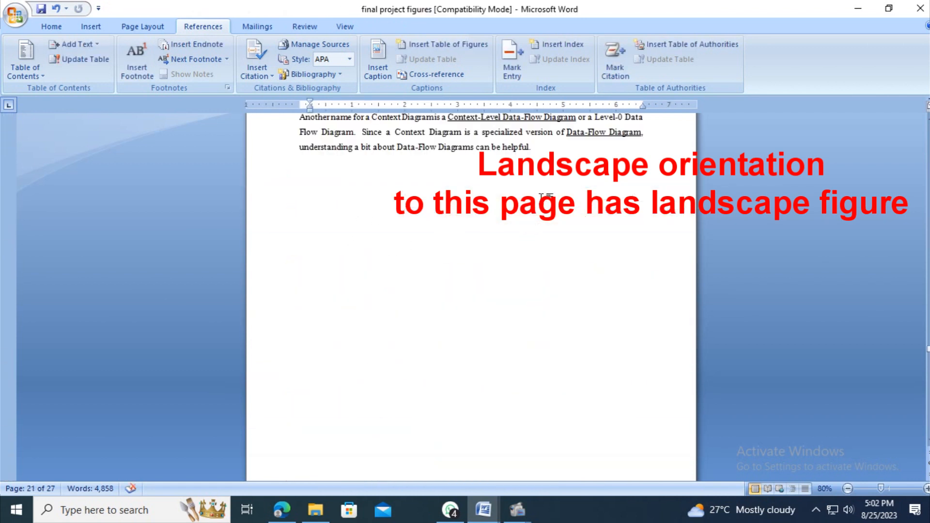
{"action": "scroll", "coordinate": [439, 324], "scroll_direction": "down", "scroll_amount": 20}
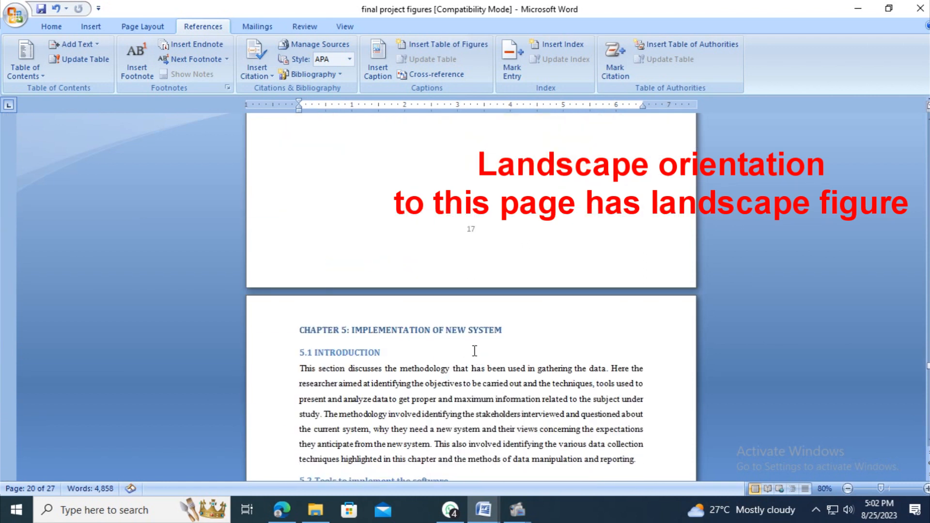
{"action": "scroll", "coordinate": [479, 371], "scroll_direction": "up", "scroll_amount": 6}
{"action": "scroll", "coordinate": [501, 242], "scroll_direction": "up", "scroll_amount": 10}
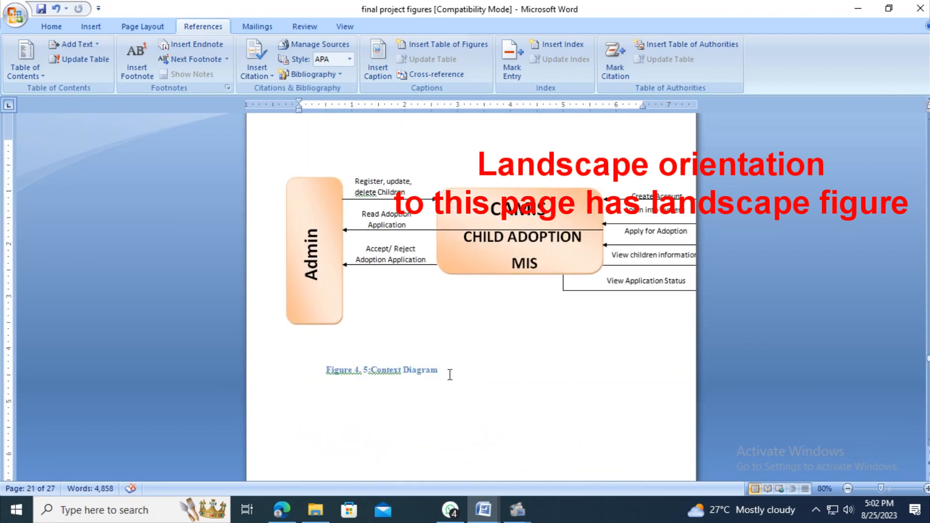
{"action": "scroll", "coordinate": [450, 374], "scroll_direction": "up", "scroll_amount": 15}
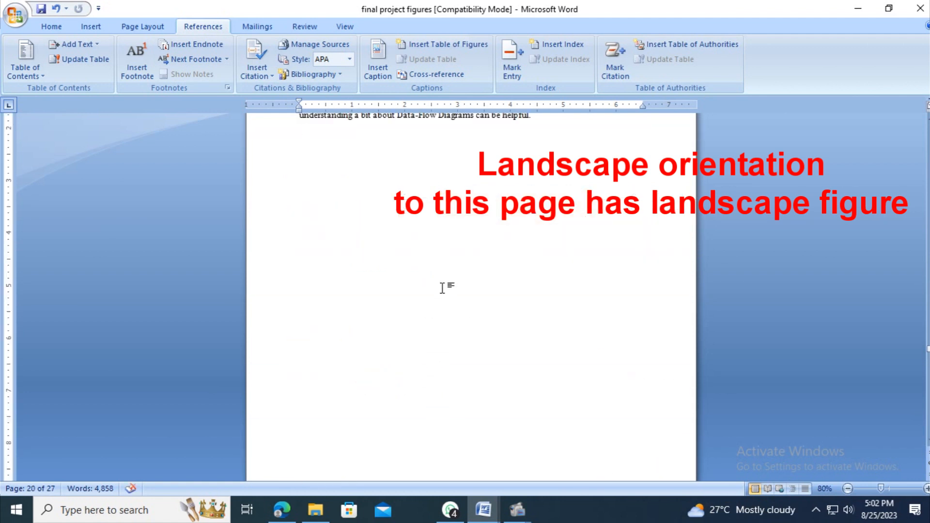
{"action": "left_click", "coordinate": [141, 28]}
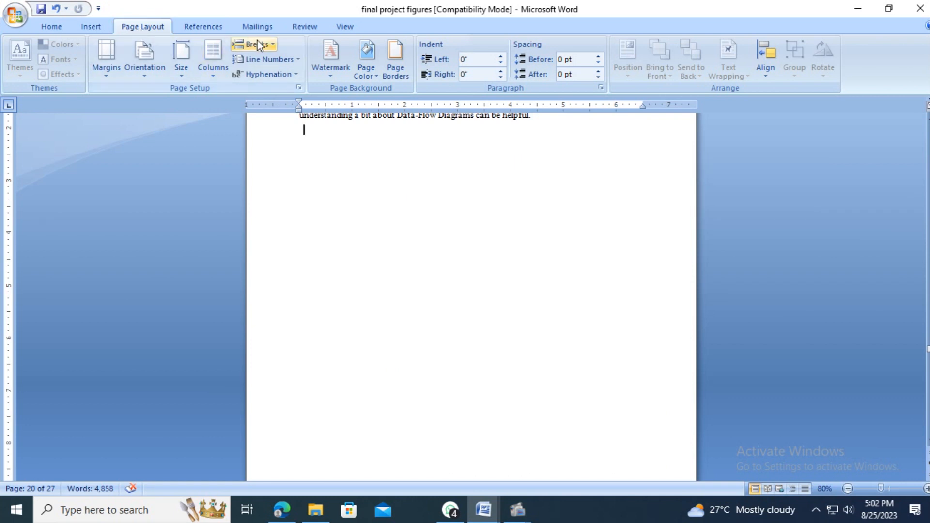
{"action": "left_click", "coordinate": [272, 45]}
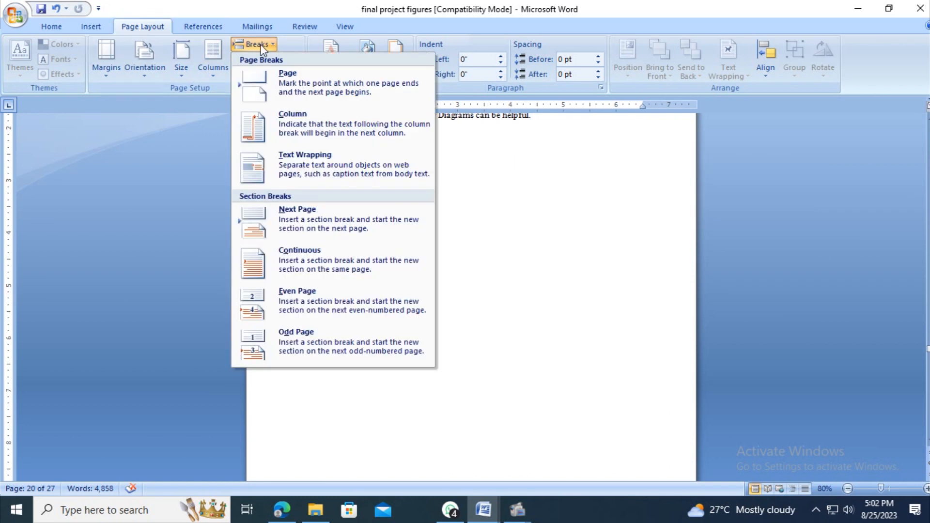
{"action": "left_click", "coordinate": [107, 76]}
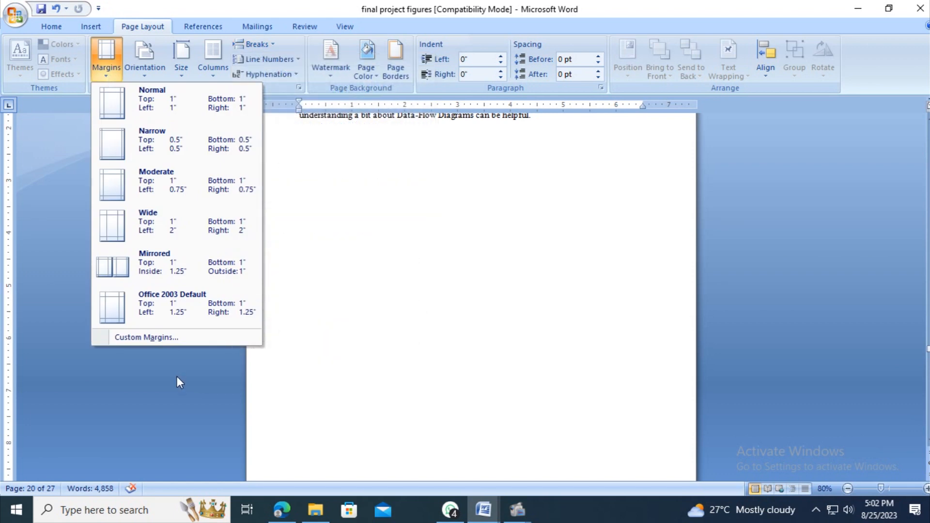
{"action": "left_click", "coordinate": [144, 339]}
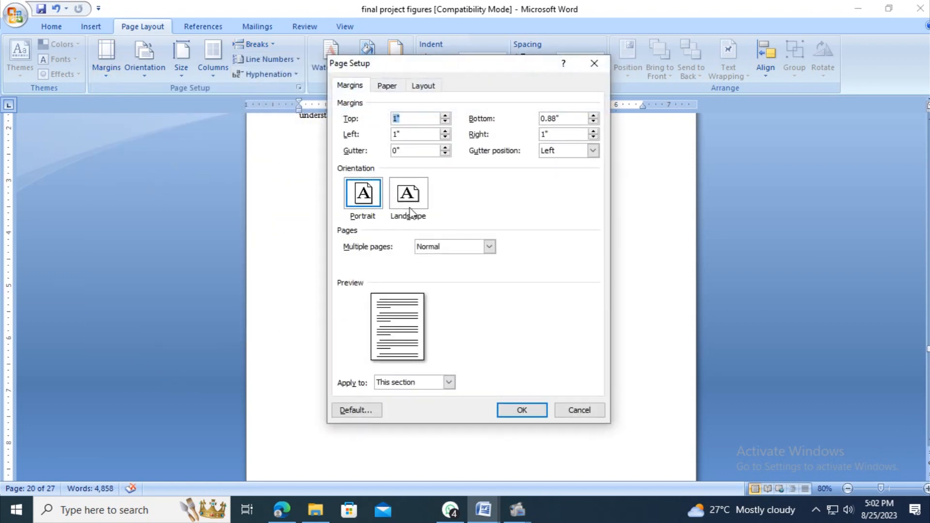
{"action": "left_click", "coordinate": [409, 202]}
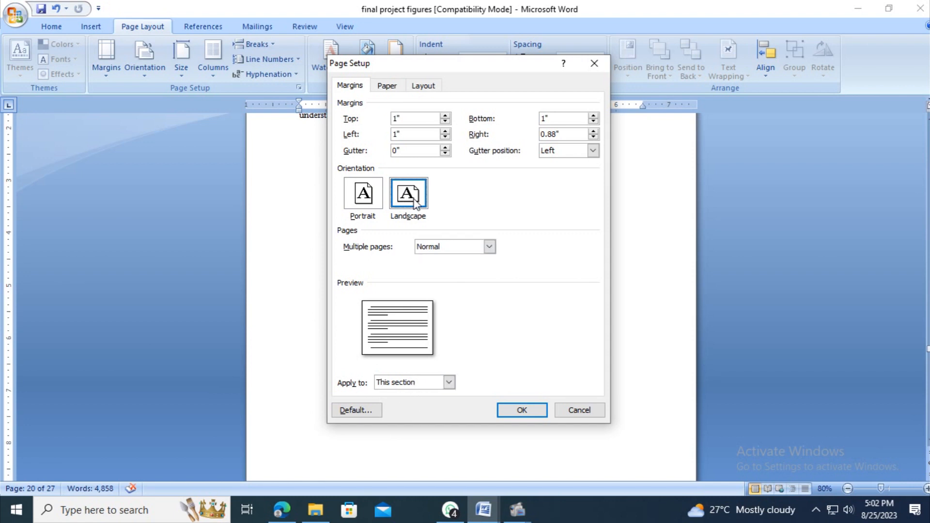
{"action": "left_click", "coordinate": [430, 383]}
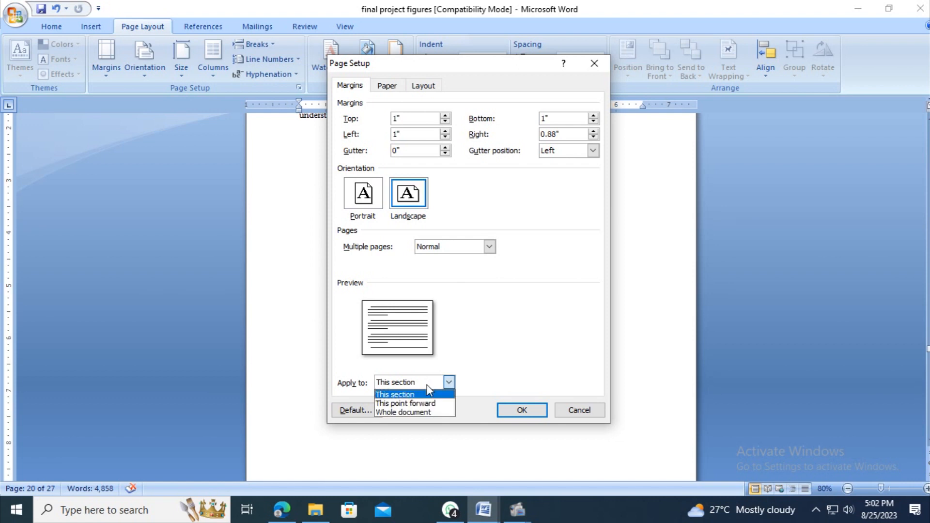
{"action": "left_click", "coordinate": [410, 404]}
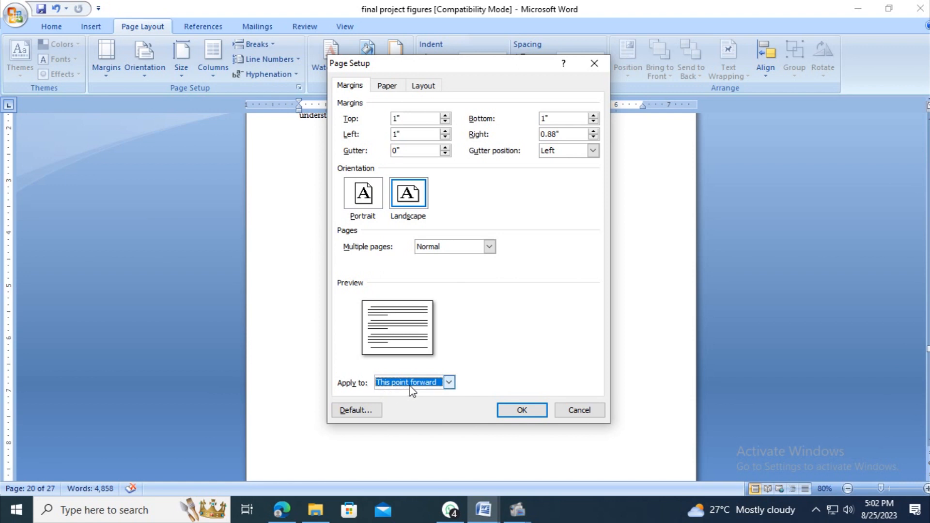
{"action": "left_click", "coordinate": [524, 412]}
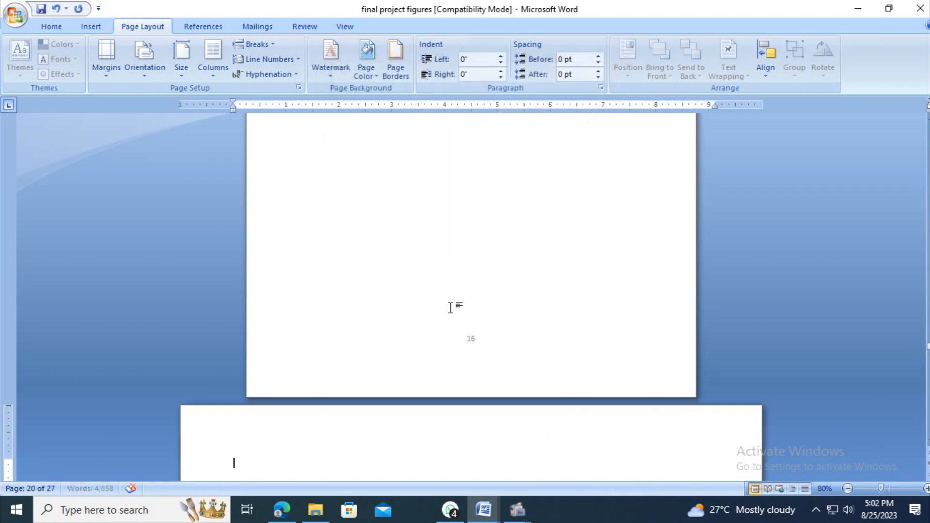
- Remove the empty landscape page between the 4.5 Context Diagram text and the Context Diagram figure
{"action": "scroll", "coordinate": [418, 380], "scroll_direction": "down", "scroll_amount": 8}
{"action": "scroll", "coordinate": [415, 356], "scroll_direction": "up", "scroll_amount": 2}
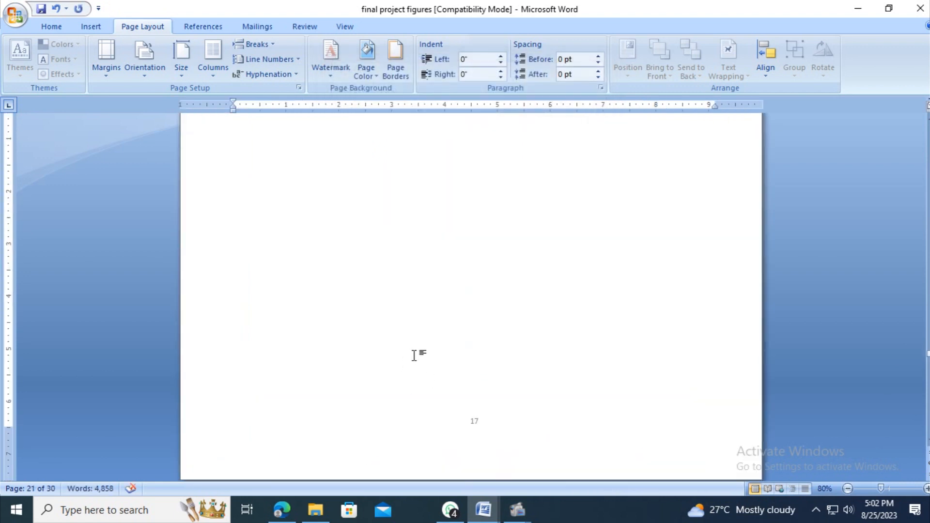
{"action": "scroll", "coordinate": [415, 357], "scroll_direction": "down", "scroll_amount": 10}
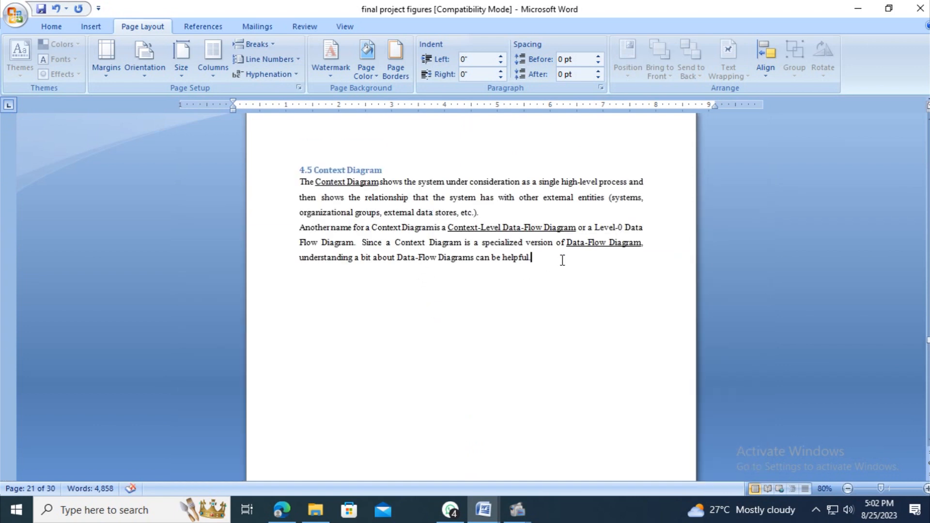
{"action": "scroll", "coordinate": [561, 262], "scroll_direction": "down", "scroll_amount": 10}
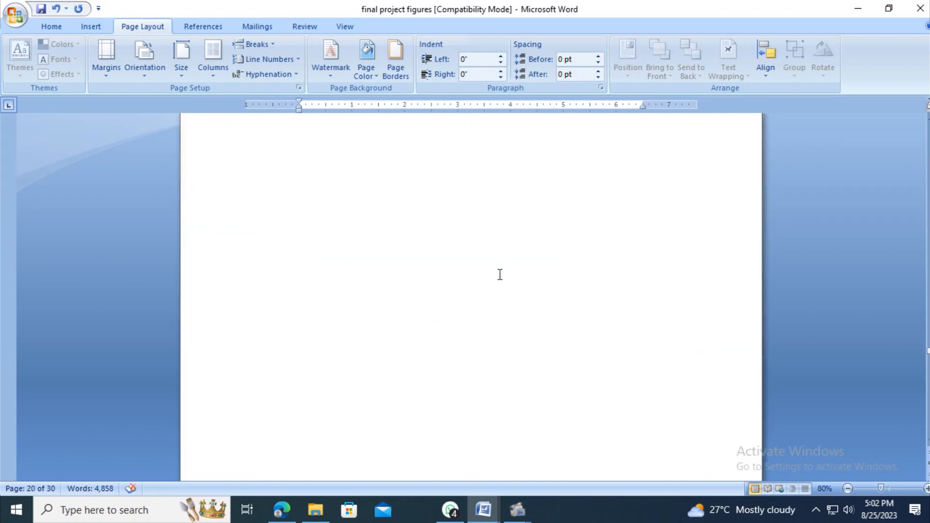
{"action": "scroll", "coordinate": [499, 276], "scroll_direction": "up", "scroll_amount": 3}
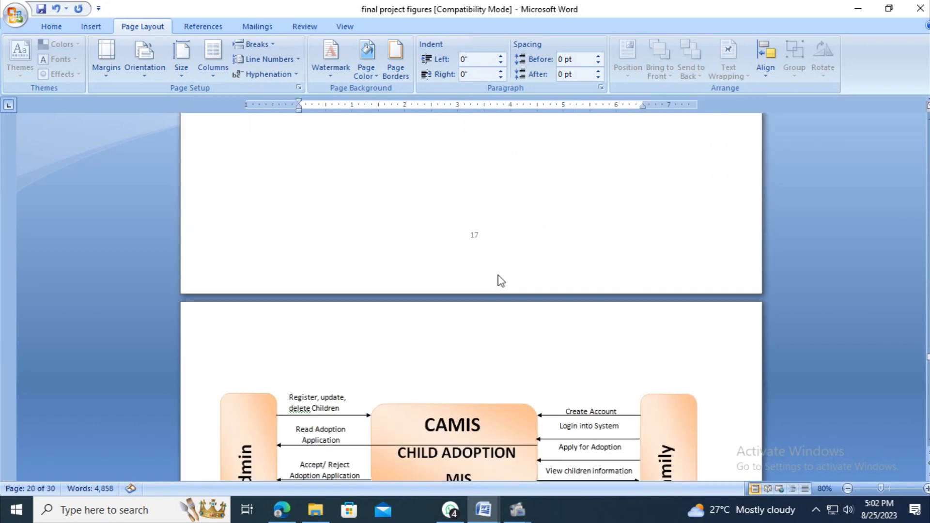
{"action": "left_click", "coordinate": [269, 321]}
{"action": "key", "text": "Delete"}
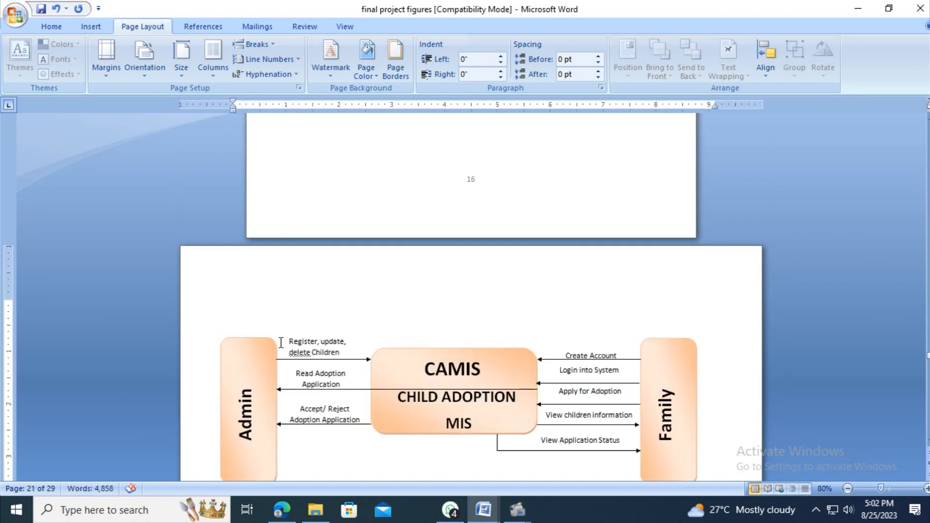
- Delete the blank lines above the CHAPTER 5: IMPLEMENTATION OF NEW SYSTEM heading
{"action": "scroll", "coordinate": [515, 401], "scroll_direction": "down", "scroll_amount": 10}
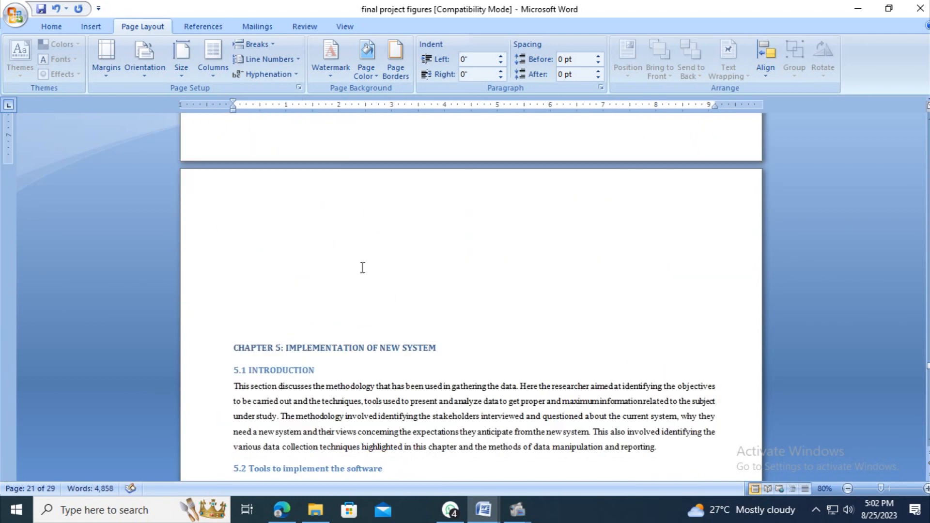
{"action": "left_click", "coordinate": [311, 217]}
{"action": "key", "text": "Delete"}
{"action": "key", "text": "Delete"}
{"action": "key", "text": "Delete"}
{"action": "key", "text": "Delete"}
{"action": "key", "text": "Delete"}
{"action": "key", "text": "Delete"}
{"action": "key", "text": "Delete"}
{"action": "key", "text": "Delete"}
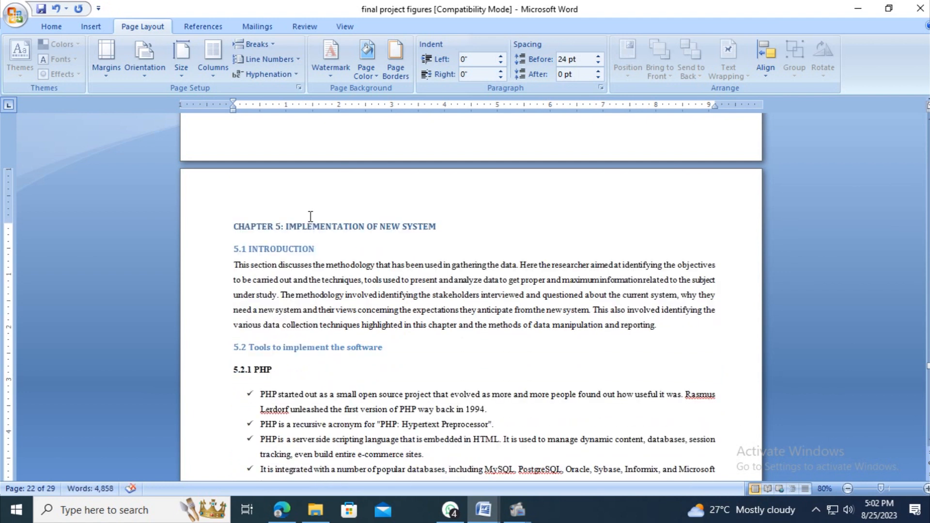
- Apply portrait orientation from the blank line below the Context Diagram caption, using This point forward, and delete the extra blank line above the Chapter 5 heading
{"action": "left_click", "coordinate": [374, 256]}
{"action": "scroll", "coordinate": [376, 272], "scroll_direction": "up", "scroll_amount": 3}
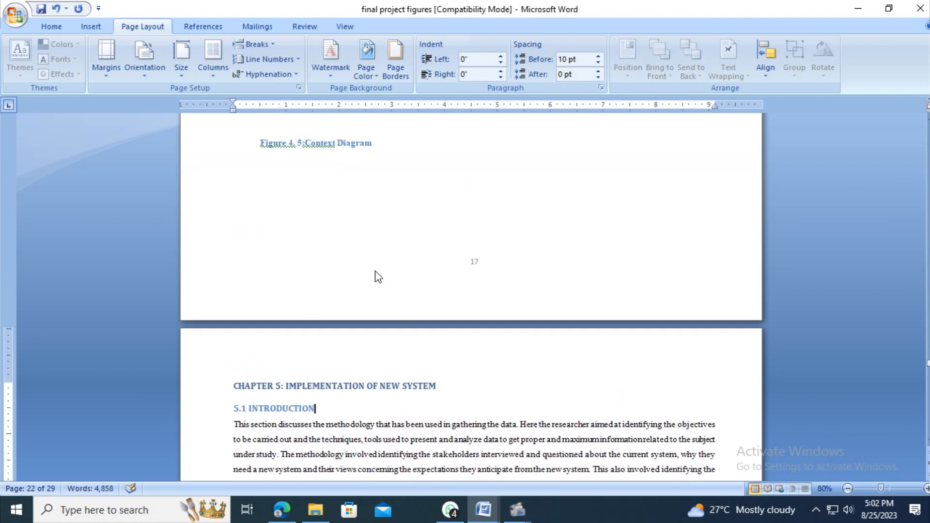
{"action": "left_click", "coordinate": [367, 208]}
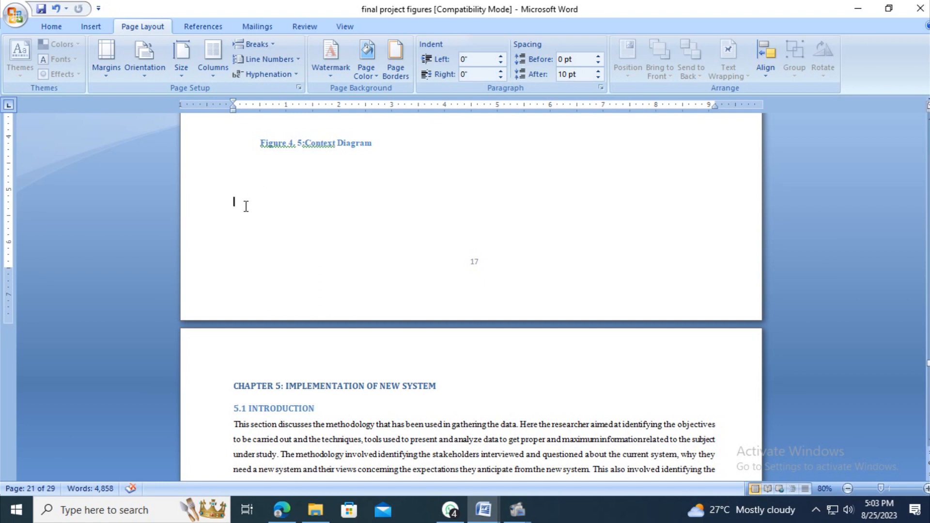
{"action": "left_click", "coordinate": [107, 69]}
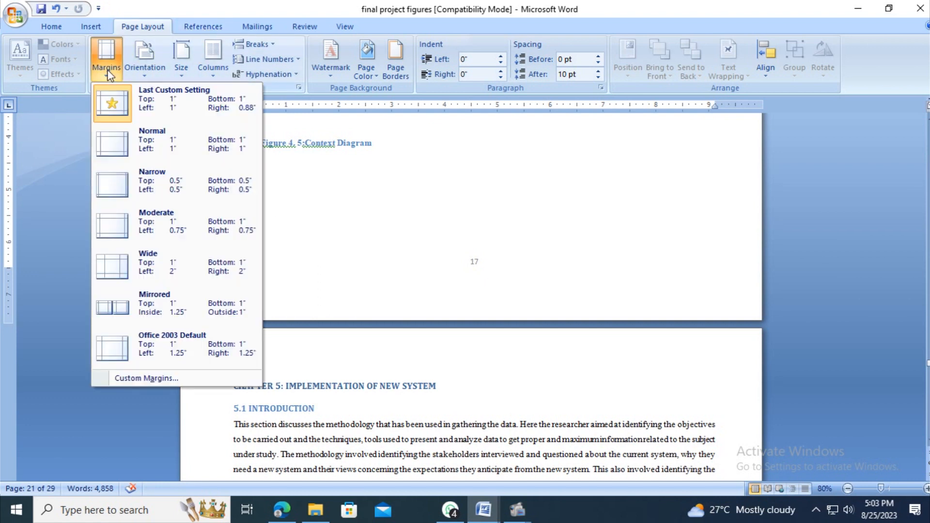
{"action": "left_click", "coordinate": [139, 380]}
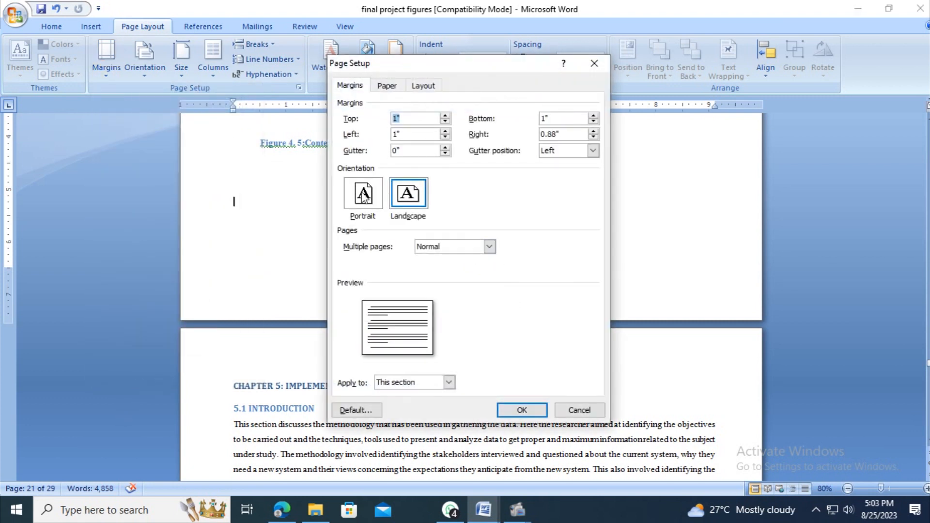
{"action": "left_click", "coordinate": [364, 195]}
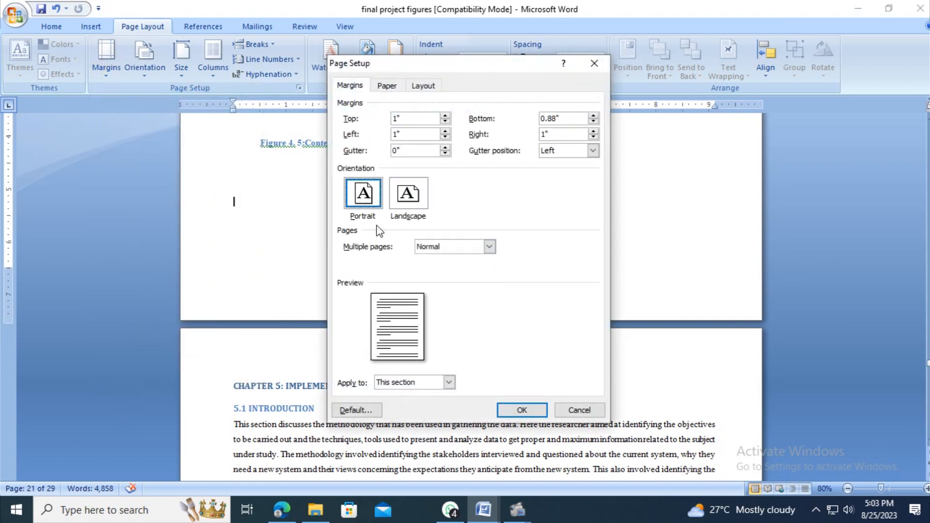
{"action": "left_click", "coordinate": [407, 385]}
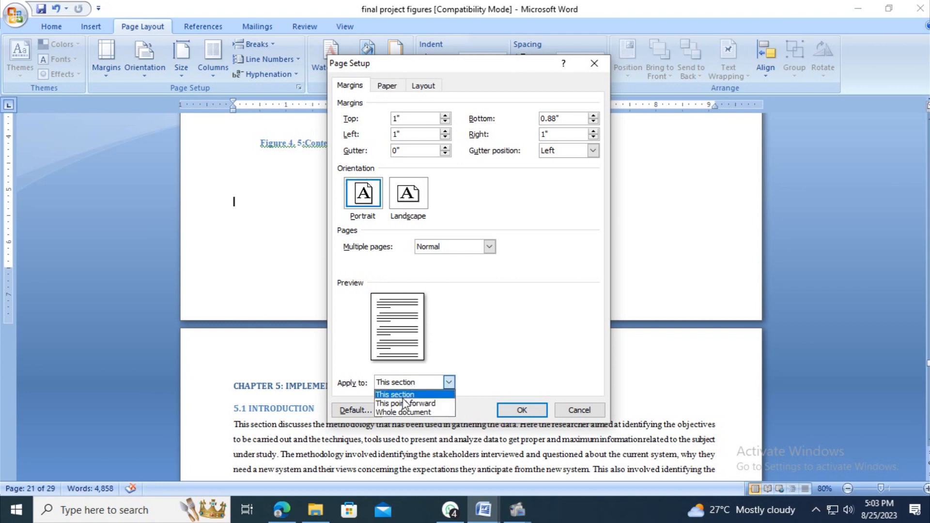
{"action": "left_click", "coordinate": [406, 404]}
{"action": "left_click", "coordinate": [523, 411]}
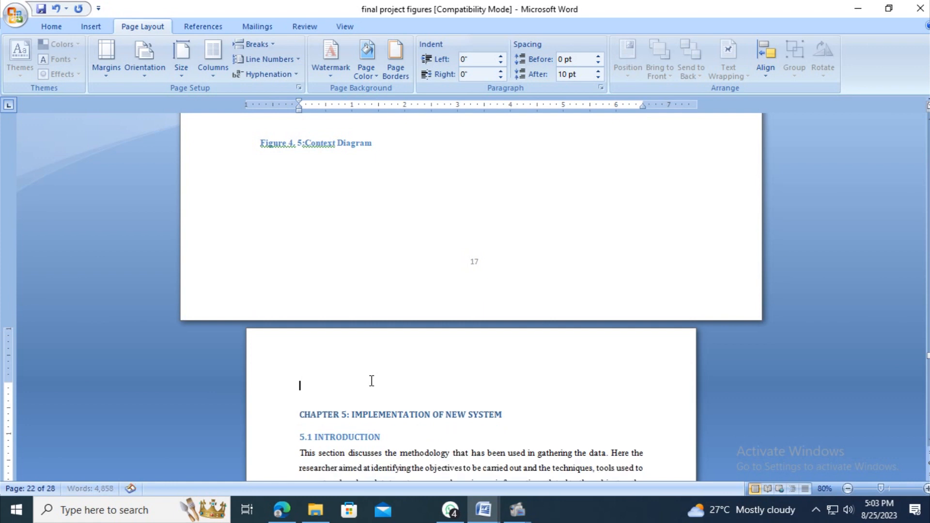
{"action": "key", "text": "Delete"}
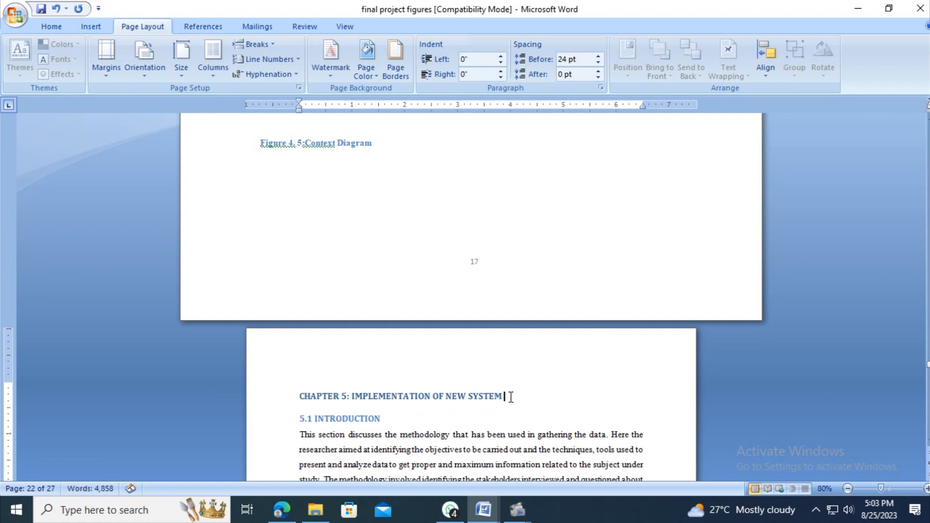
- Review the Chapter 5 pages and the Context Diagram page with the zoom reduced to 40%, checking their orientation
{"action": "scroll", "coordinate": [511, 397], "scroll_direction": "down", "scroll_amount": 15}
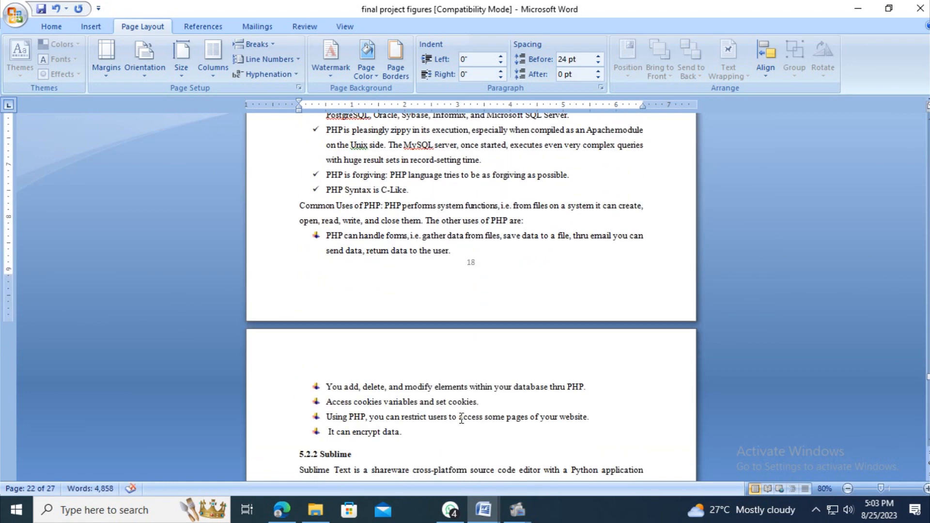
{"action": "scroll", "coordinate": [462, 419], "scroll_direction": "down", "scroll_amount": 20}
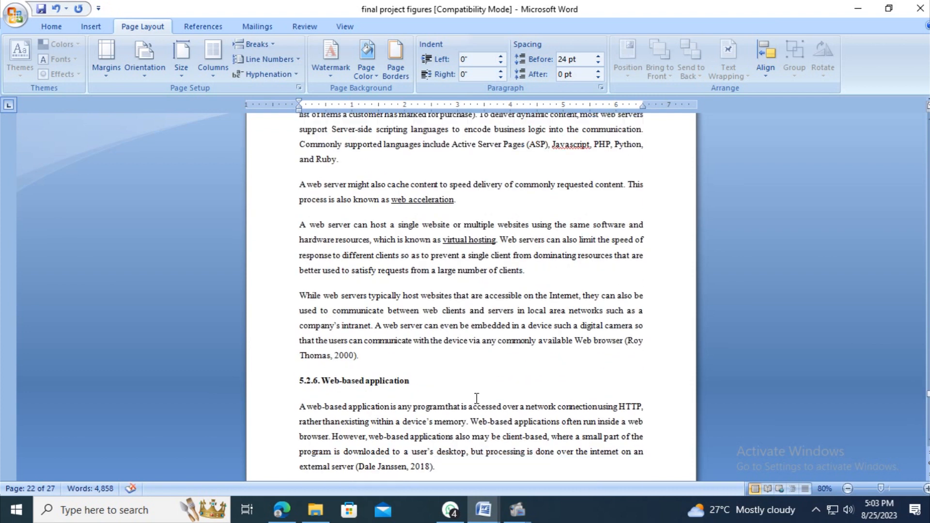
{"action": "scroll", "coordinate": [476, 398], "scroll_direction": "down", "scroll_amount": 15}
{"action": "scroll", "coordinate": [492, 357], "scroll_direction": "up", "scroll_amount": 8}
{"action": "scroll", "coordinate": [504, 365], "scroll_direction": "down", "scroll_amount": 3, "text": "ctrl"}
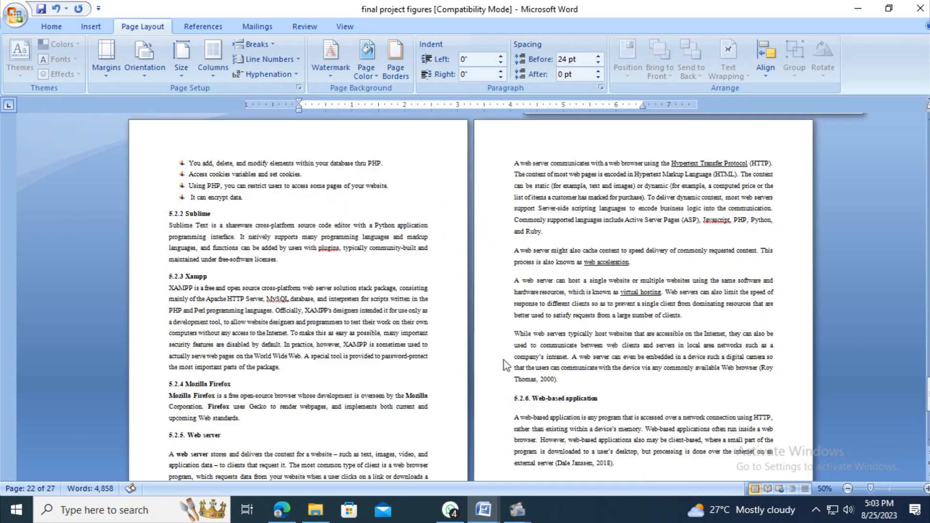
{"action": "scroll", "coordinate": [506, 364], "scroll_direction": "down", "scroll_amount": 1, "text": "ctrl"}
{"action": "scroll", "coordinate": [558, 373], "scroll_direction": "down", "scroll_amount": 5}
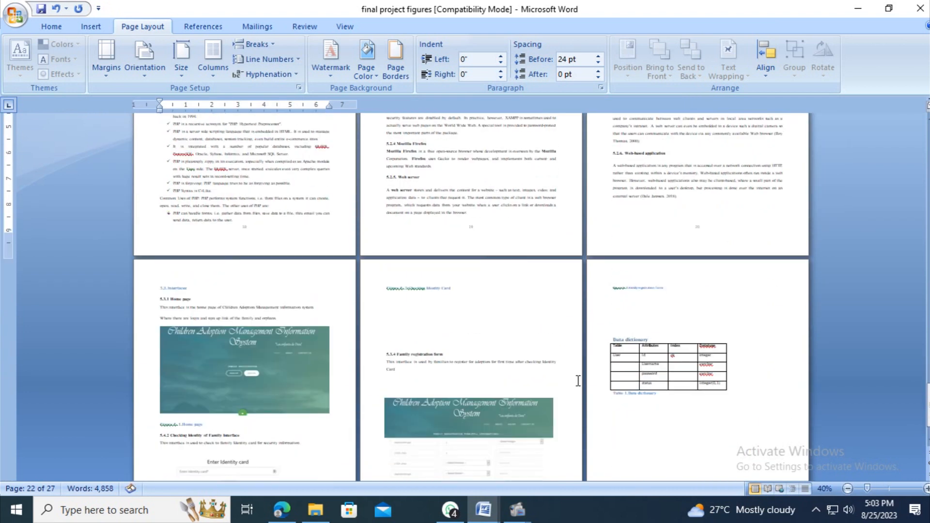
{"action": "scroll", "coordinate": [588, 361], "scroll_direction": "up", "scroll_amount": 10}
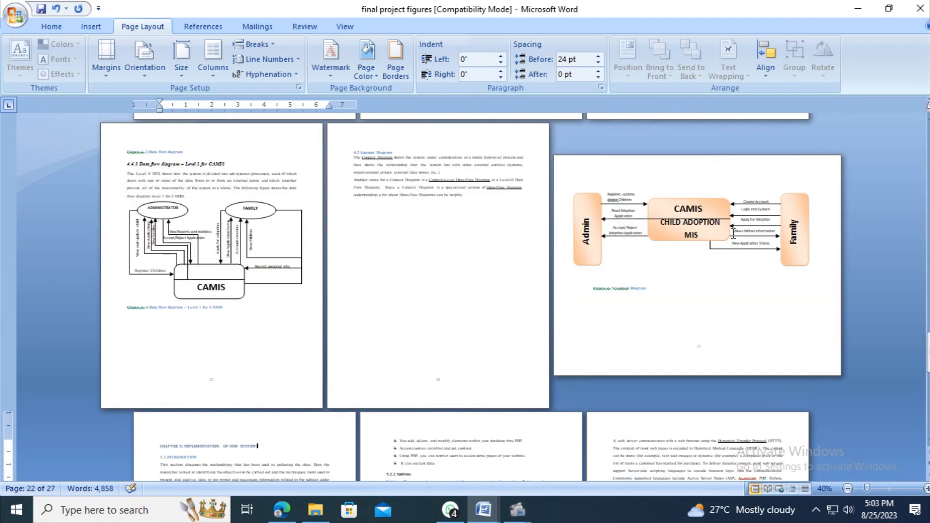
- Apply landscape orientation from the blank line below the non-functional requirements list, using This point forward, and delete the empty page above the Functional diagram
{"action": "scroll", "coordinate": [714, 212], "scroll_direction": "up", "scroll_amount": 6}
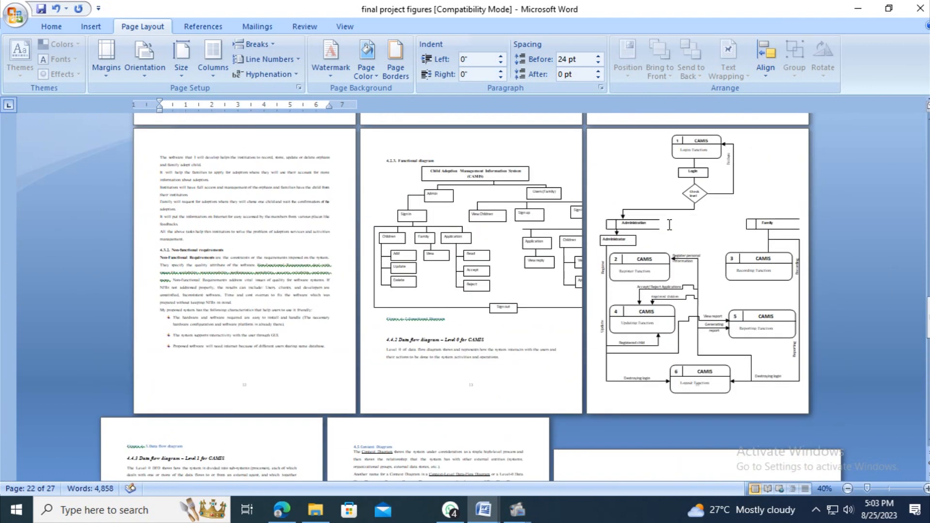
{"action": "left_click", "coordinate": [464, 202]}
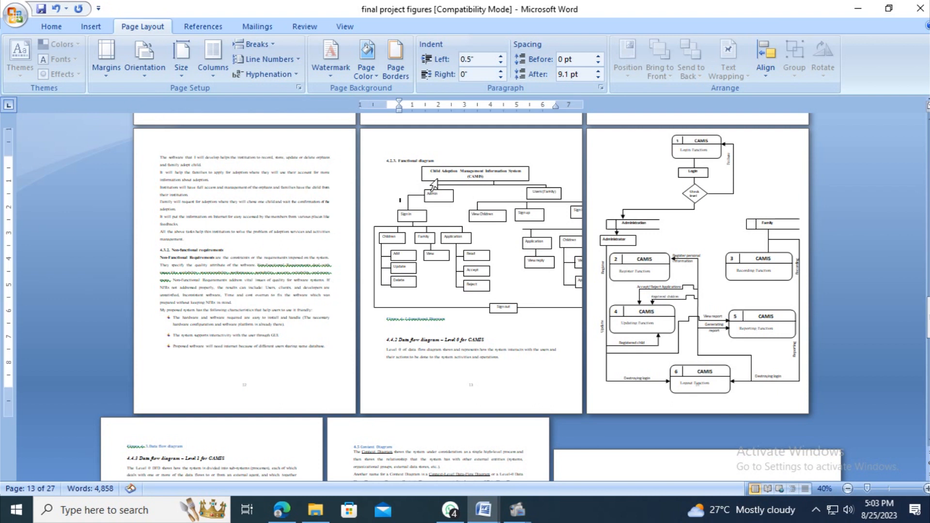
{"action": "left_click", "coordinate": [447, 156]}
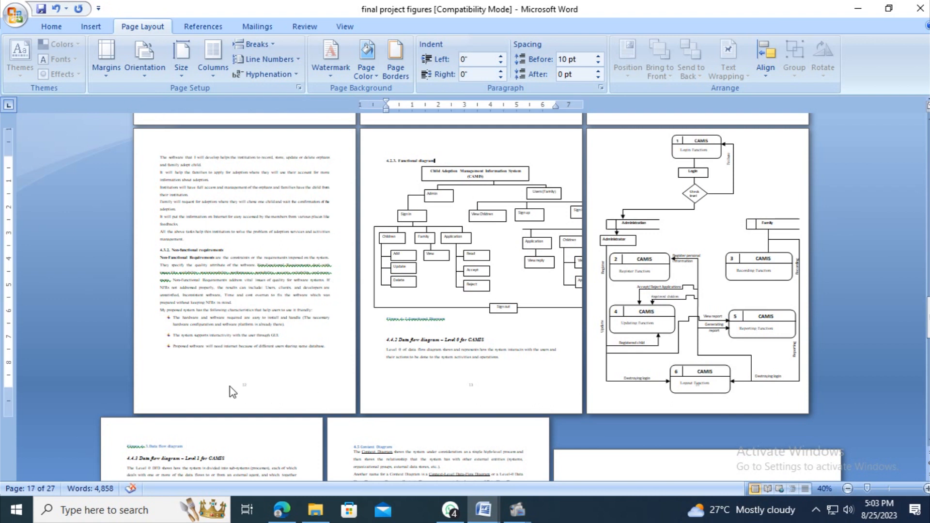
{"action": "left_click", "coordinate": [200, 361]}
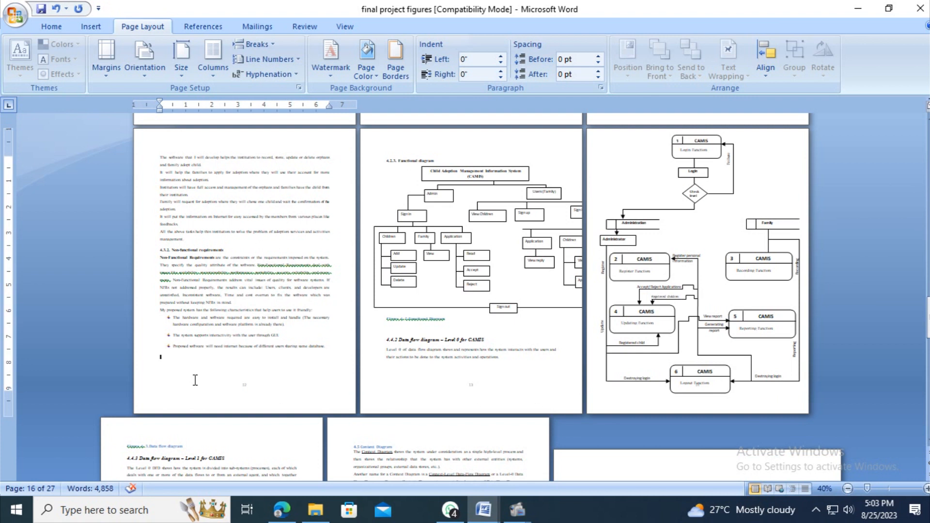
{"action": "left_click", "coordinate": [107, 72]}
{"action": "left_click", "coordinate": [140, 378]}
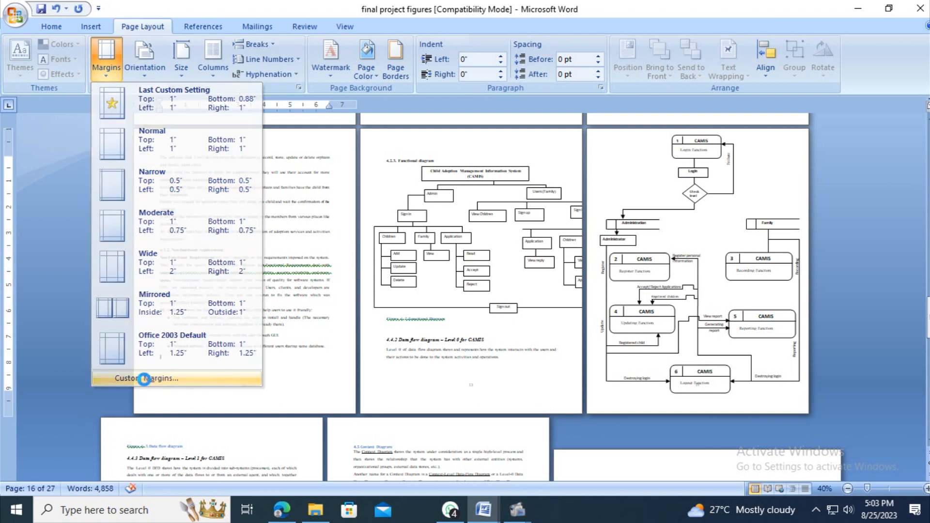
{"action": "left_click", "coordinate": [417, 197]}
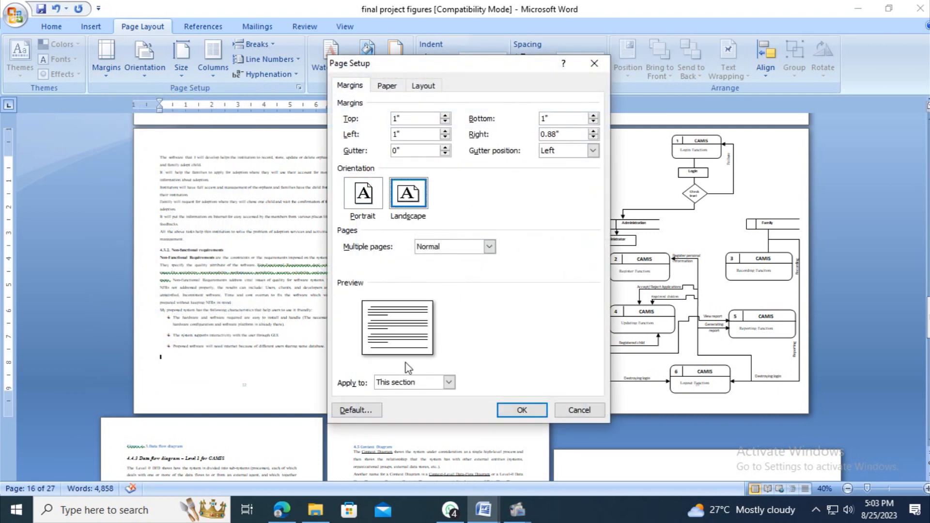
{"action": "left_click", "coordinate": [420, 384]}
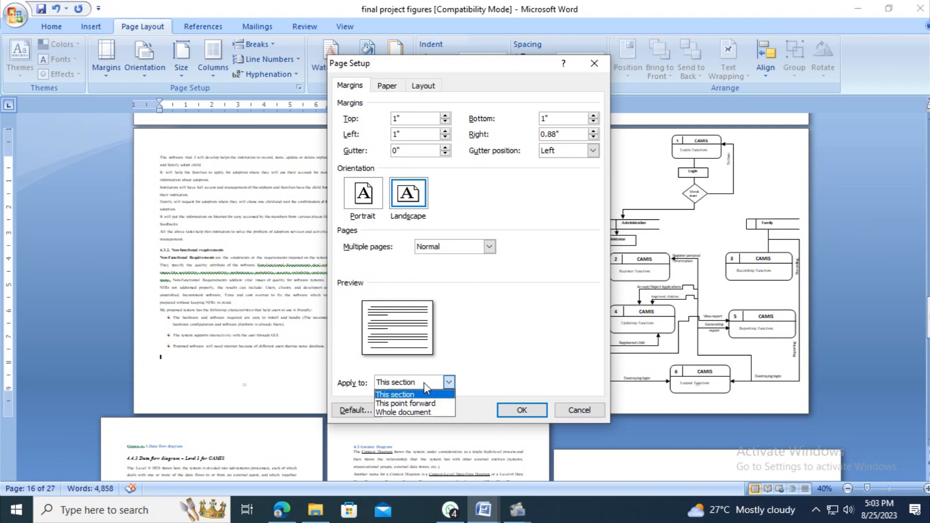
{"action": "left_click", "coordinate": [412, 404]}
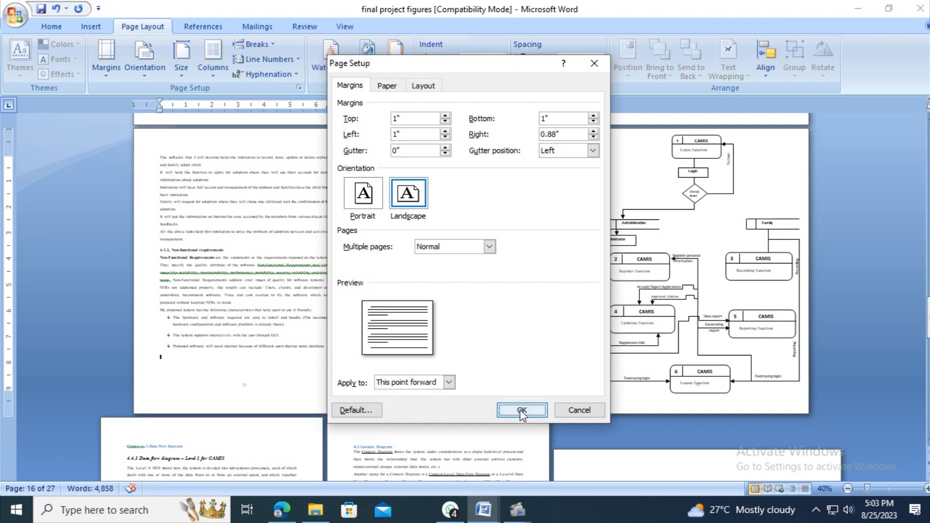
{"action": "left_click", "coordinate": [522, 410]}
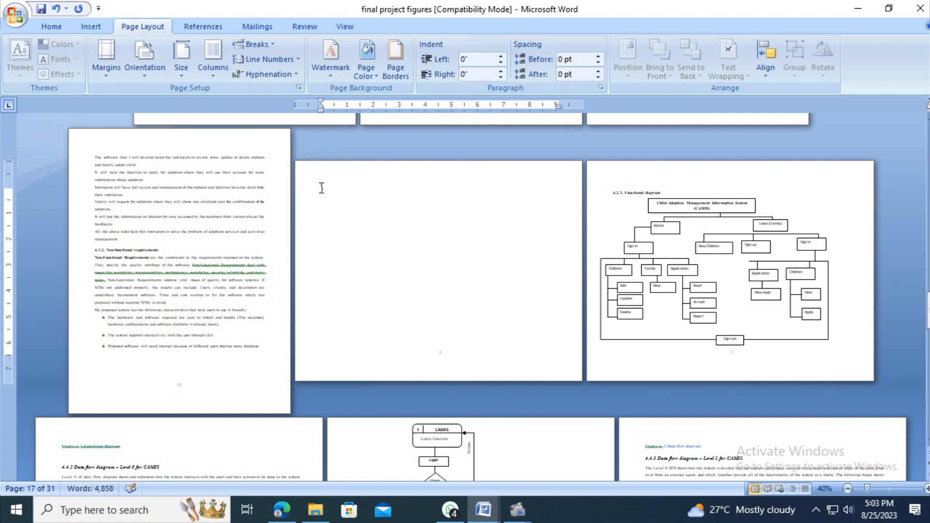
{"action": "key", "text": "Delete"}
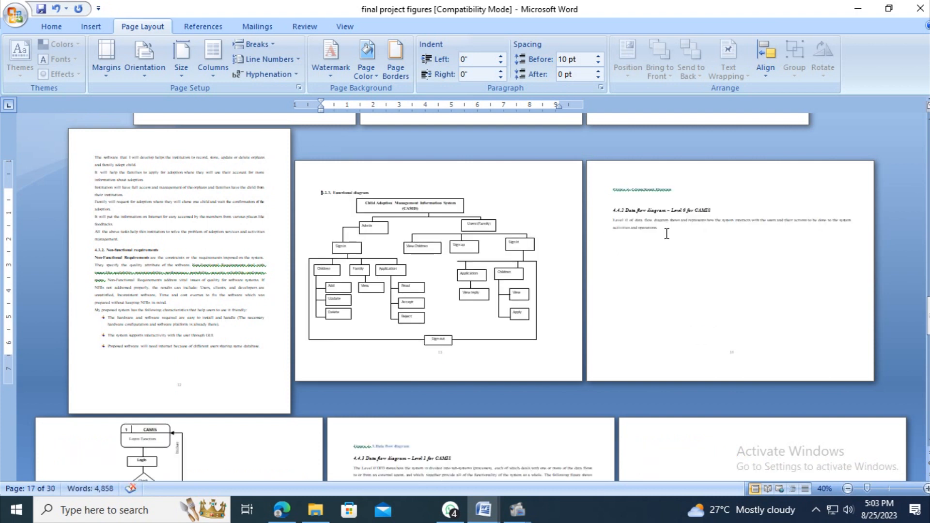
- Reduce the top margin of the landscape Functional diagram page to about 0.81" so the figure's caption fits below it
{"action": "left_click", "coordinate": [728, 190]}
{"action": "scroll", "coordinate": [715, 225], "scroll_direction": "down", "scroll_amount": 3}
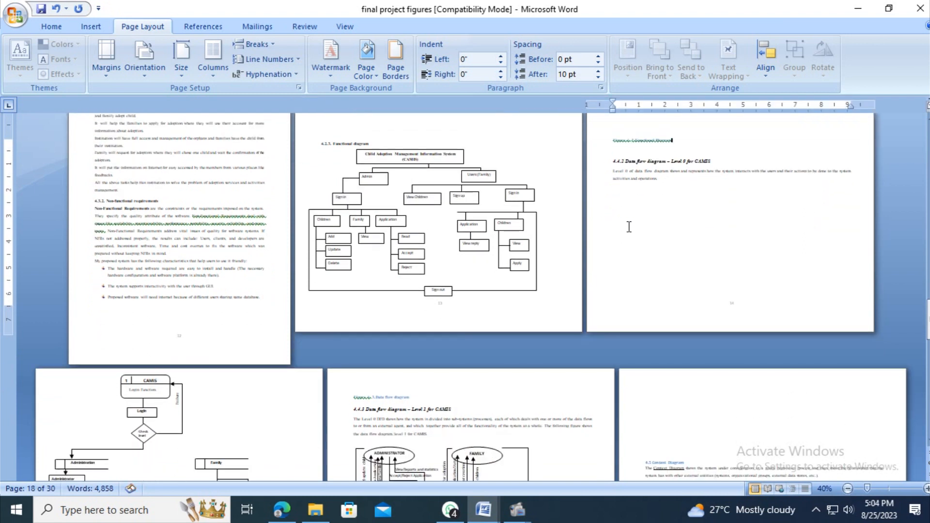
{"action": "left_click", "coordinate": [381, 131]}
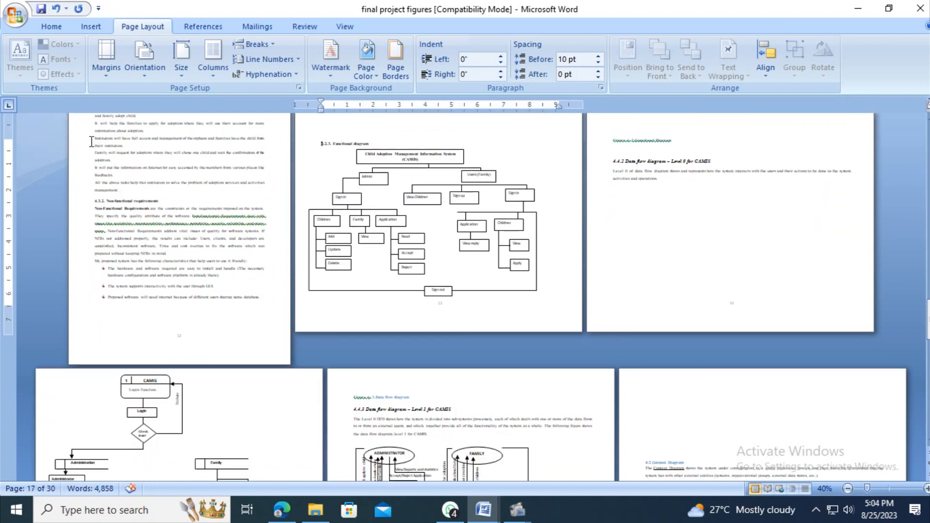
{"action": "left_click_drag", "start_coordinate": [7, 139], "coordinate": [10, 133]}
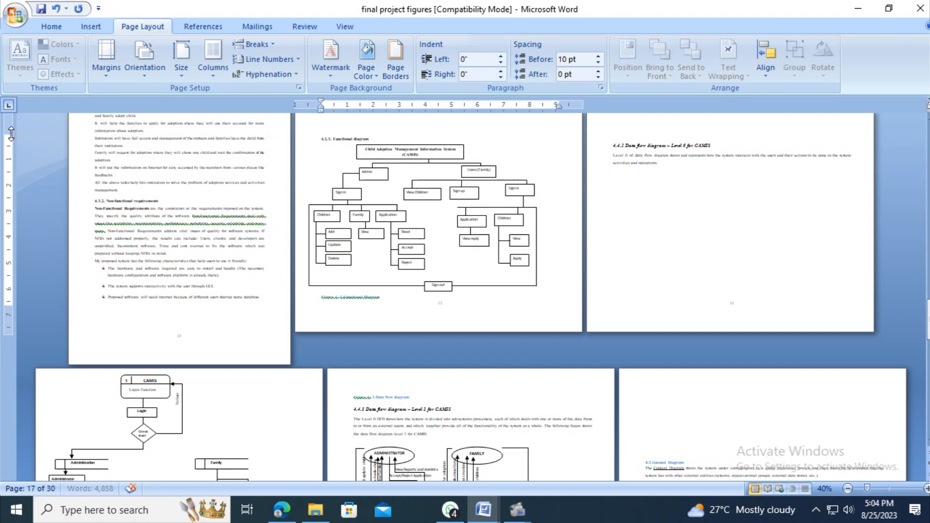
{"action": "left_click", "coordinate": [395, 299]}
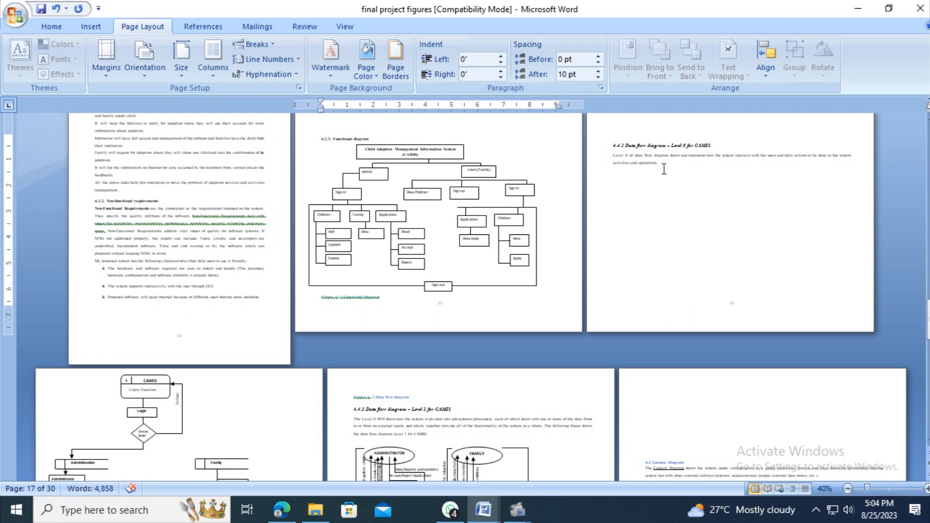
- Try portrait orientation on the whole section containing the 4.4.2 Data flow diagram text, and undo it
{"action": "left_click", "coordinate": [682, 166]}
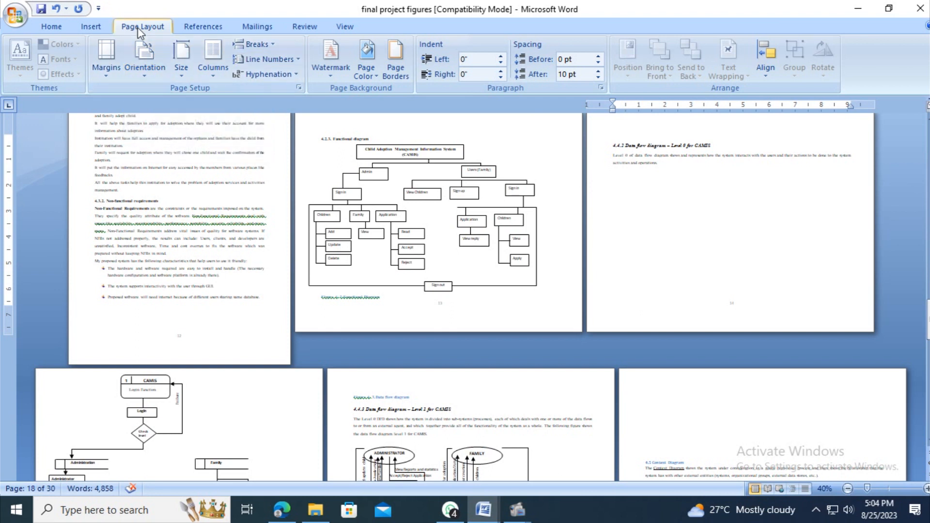
{"action": "left_click", "coordinate": [106, 71]}
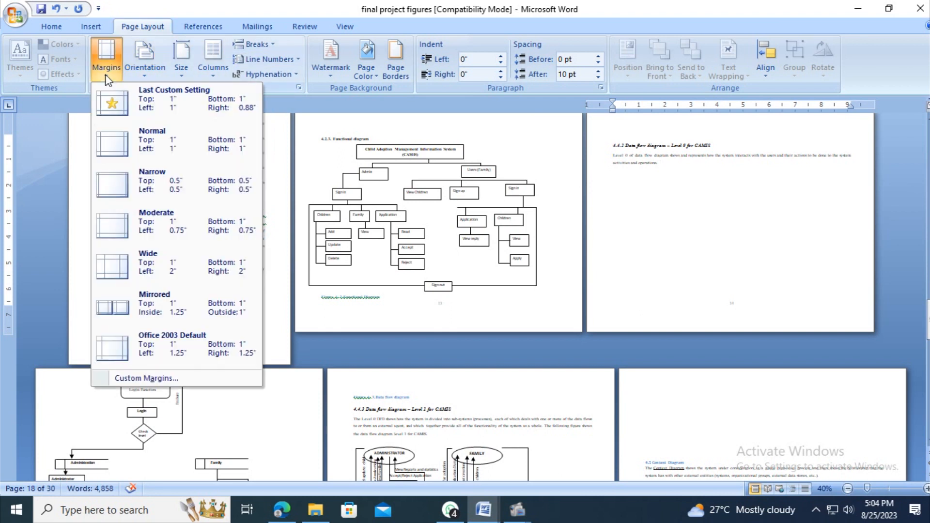
{"action": "left_click", "coordinate": [144, 378]}
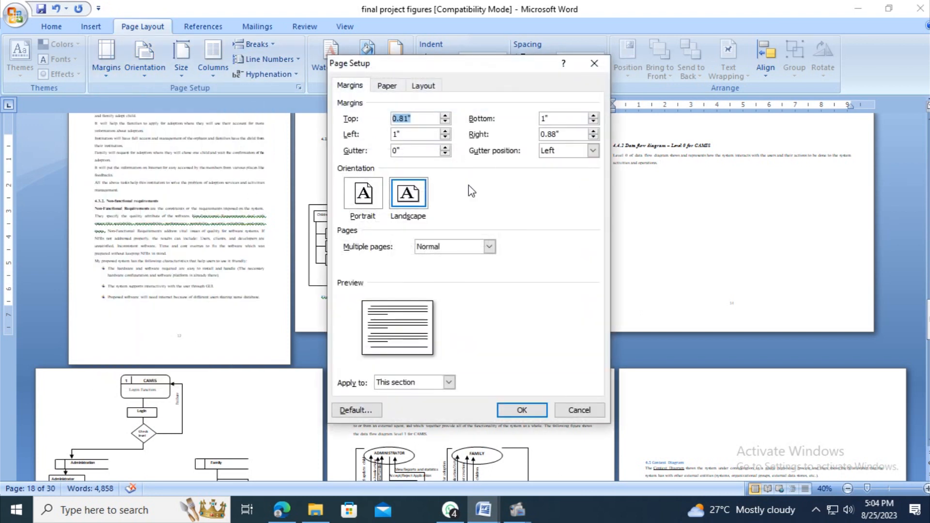
{"action": "left_click", "coordinate": [370, 201]}
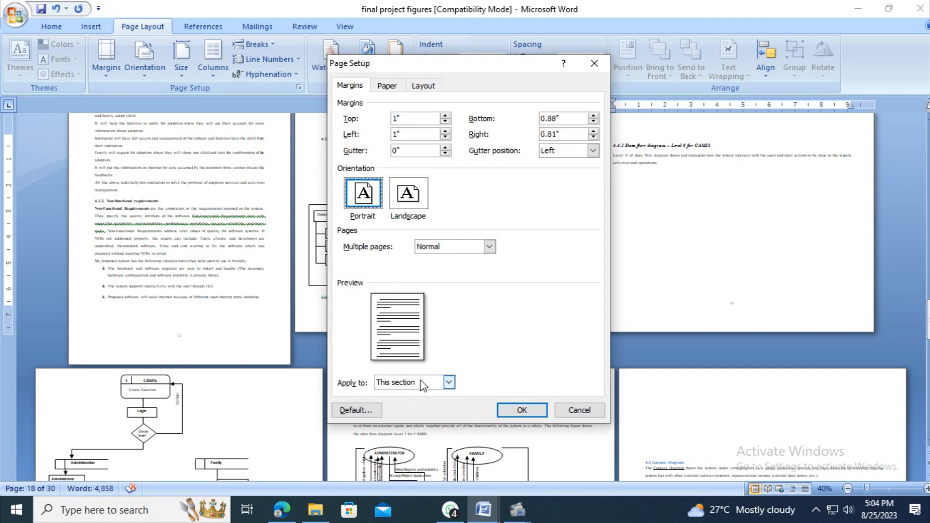
{"action": "left_click", "coordinate": [522, 410]}
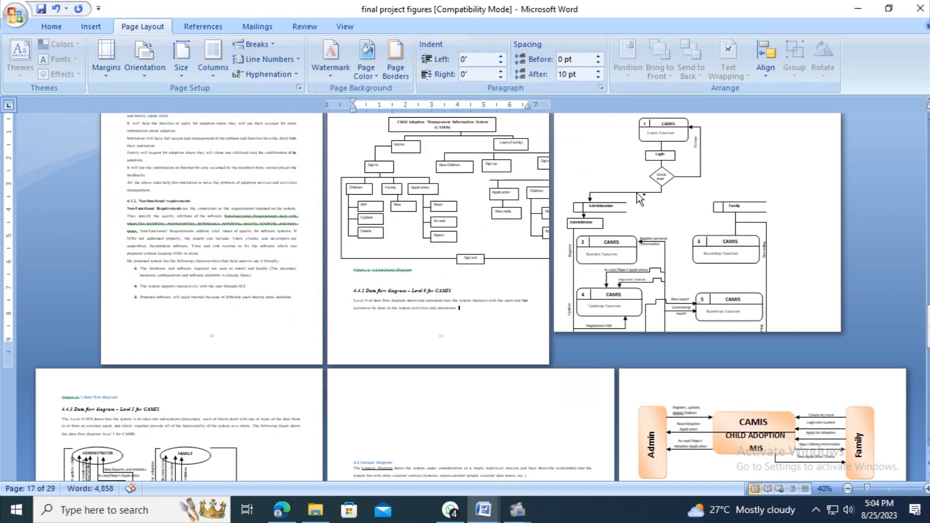
{"action": "key", "text": "ctrl+z"}
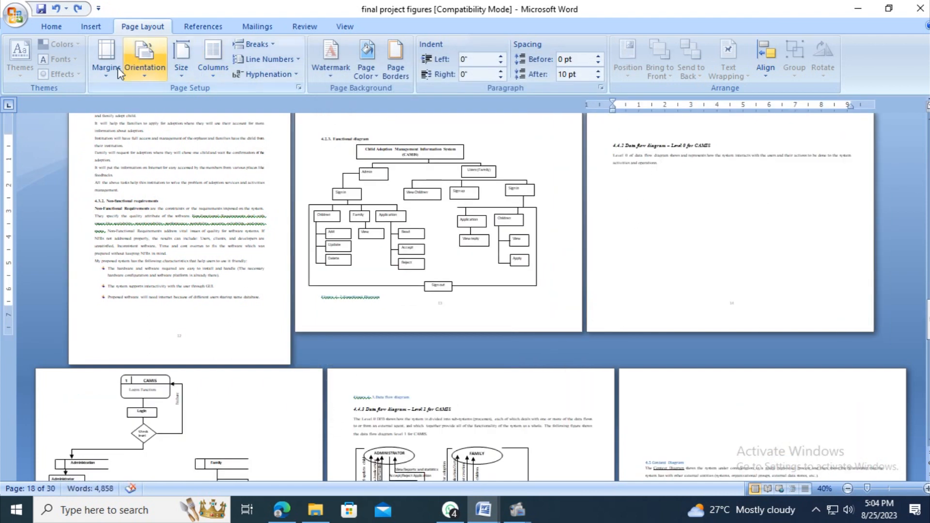
- Try to apply portrait orientation from the end of the 4.4.2 Data flow diagram paragraph, using This point forward
{"action": "left_click", "coordinate": [119, 72]}
{"action": "left_click", "coordinate": [148, 379]}
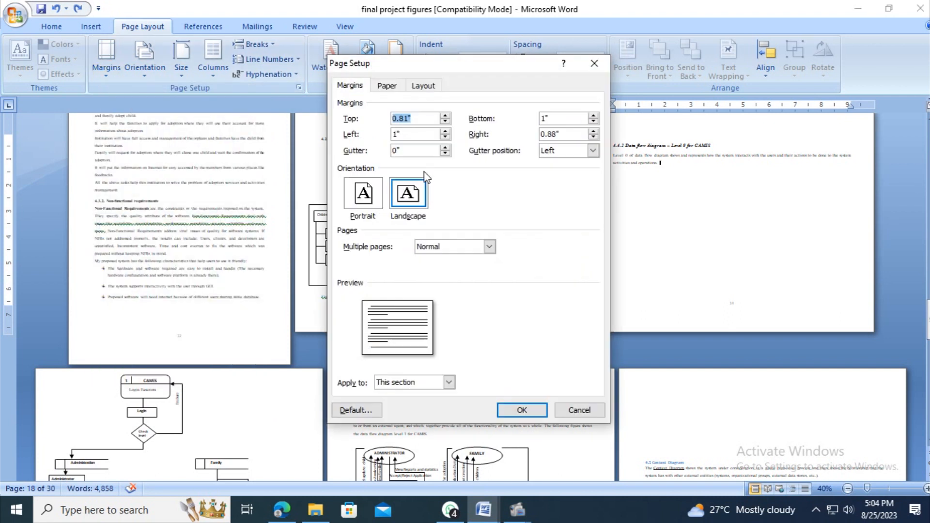
{"action": "left_click", "coordinate": [355, 200]}
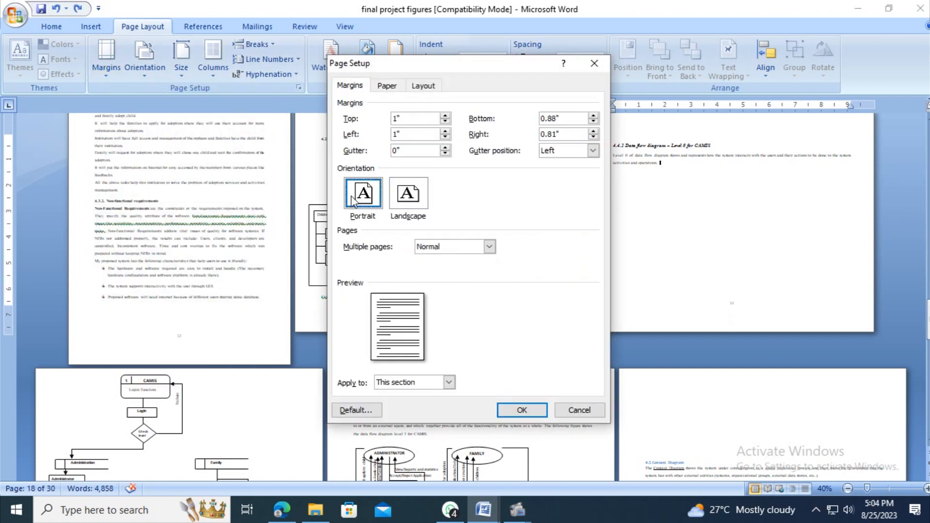
{"action": "left_click", "coordinate": [414, 383]}
{"action": "left_click", "coordinate": [415, 408]}
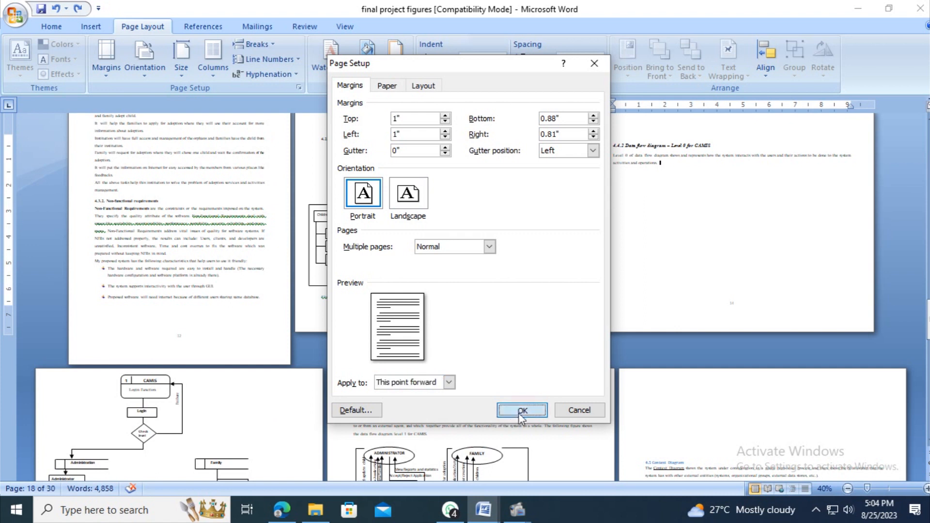
{"action": "left_click", "coordinate": [522, 411]}
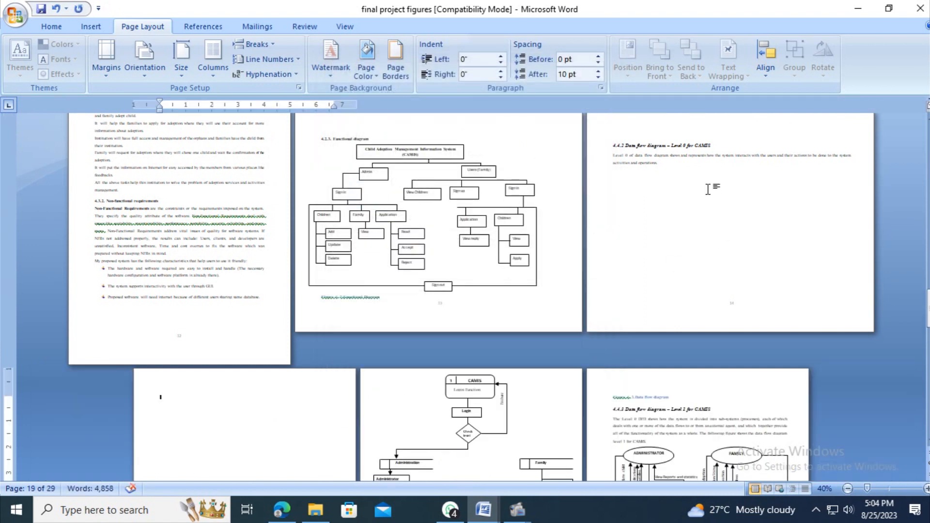
- Apply portrait orientation from the end of the Functional diagram caption, using This point forward, and delete the blank line above the 4.4.2 heading
{"action": "left_click", "coordinate": [391, 298]}
{"action": "left_click", "coordinate": [106, 56]}
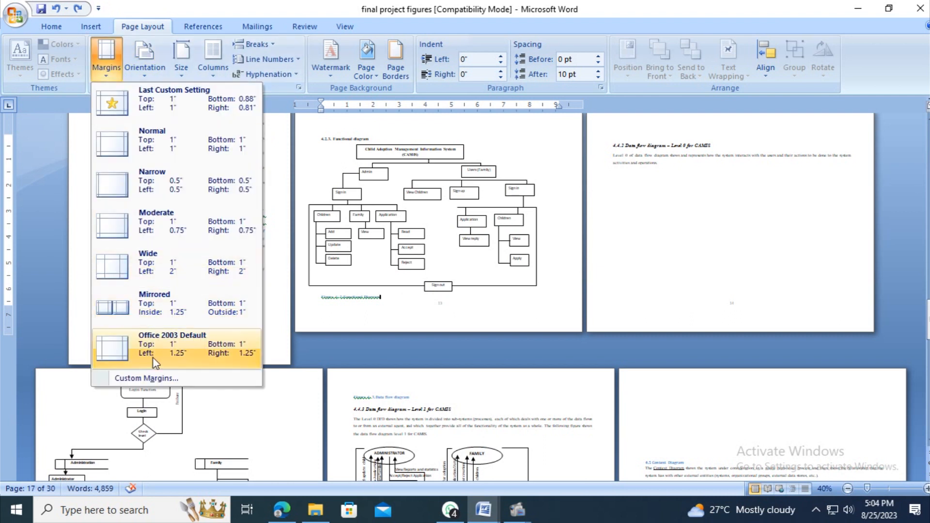
{"action": "left_click", "coordinate": [173, 379]}
{"action": "left_click", "coordinate": [363, 199]}
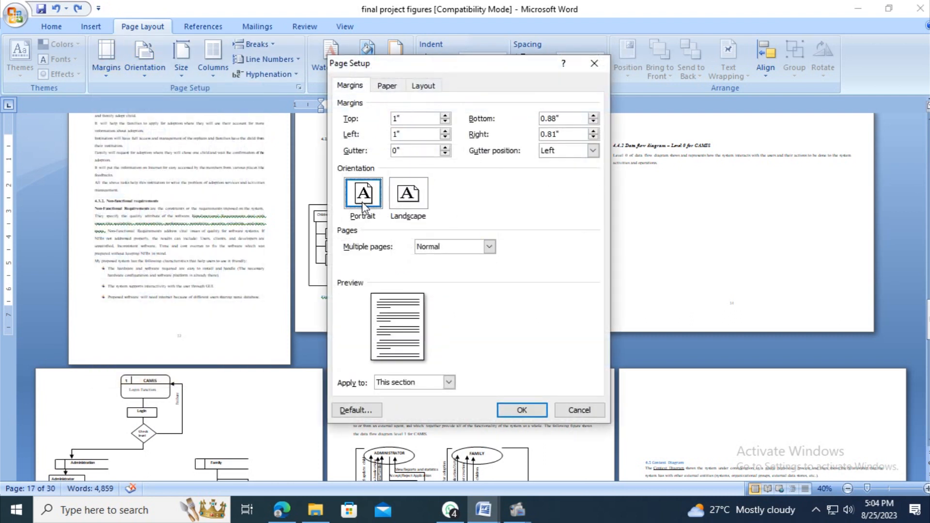
{"action": "left_click", "coordinate": [423, 383]}
{"action": "left_click", "coordinate": [407, 430]}
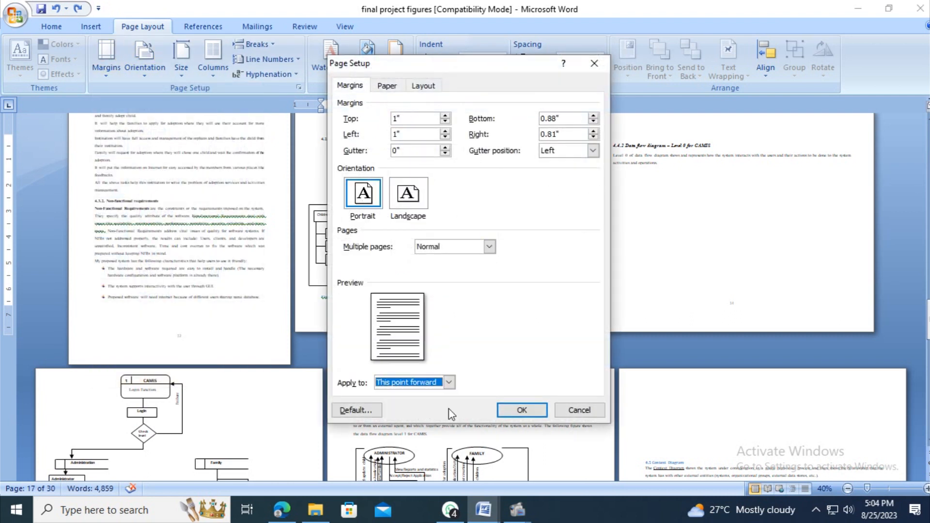
{"action": "left_click", "coordinate": [522, 410]}
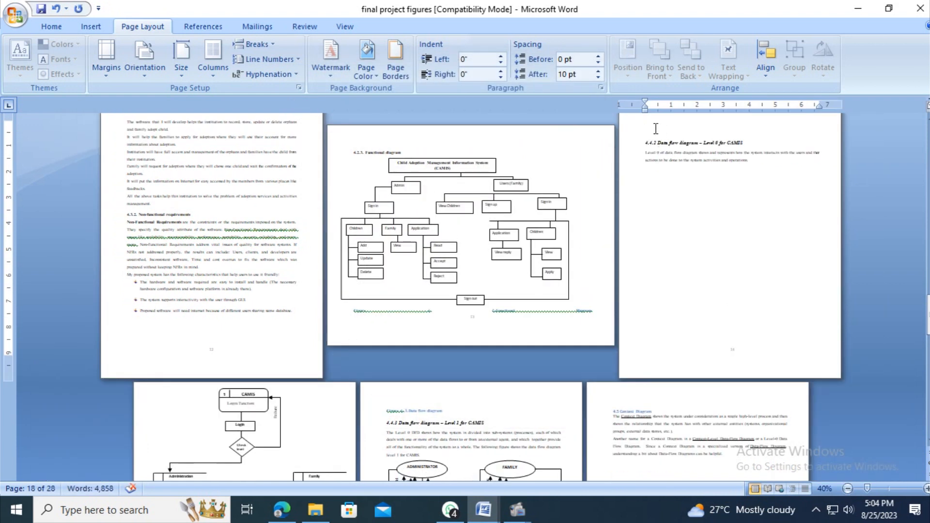
{"action": "key", "text": "Delete"}
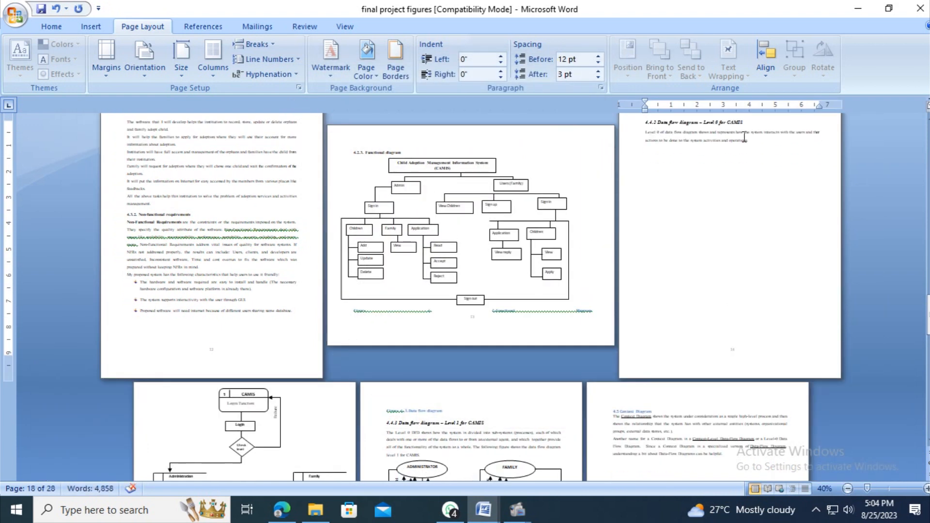
- Check the page layout through to the Data dictionary page and around the Functional diagram, and save the document
{"action": "scroll", "coordinate": [570, 305], "scroll_direction": "down", "scroll_amount": 15}
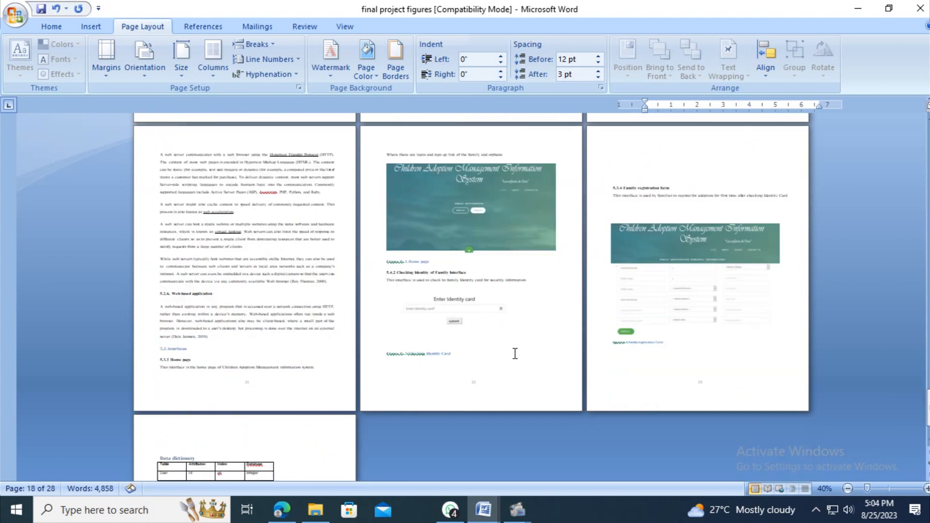
{"action": "scroll", "coordinate": [511, 364], "scroll_direction": "down", "scroll_amount": 3}
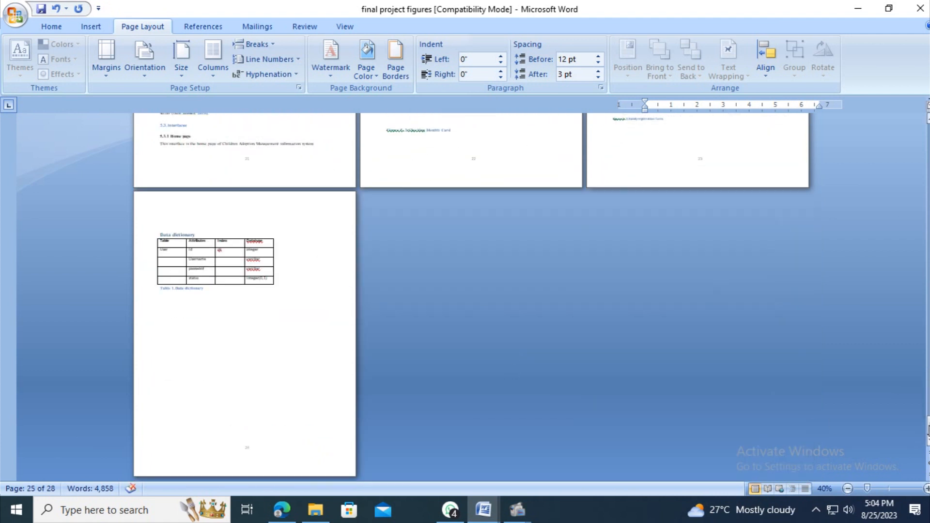
{"action": "left_click_drag", "start_coordinate": [928, 426], "coordinate": [928, 281]}
{"action": "scroll", "coordinate": [611, 256], "scroll_direction": "up", "scroll_amount": 2}
{"action": "scroll", "coordinate": [610, 266], "scroll_direction": "down", "scroll_amount": 7}
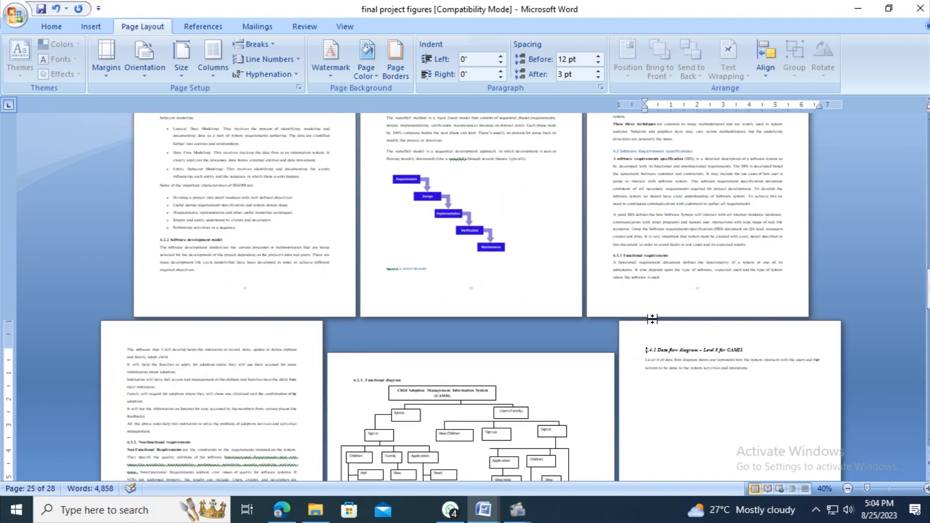
{"action": "scroll", "coordinate": [666, 349], "scroll_direction": "down", "scroll_amount": 5}
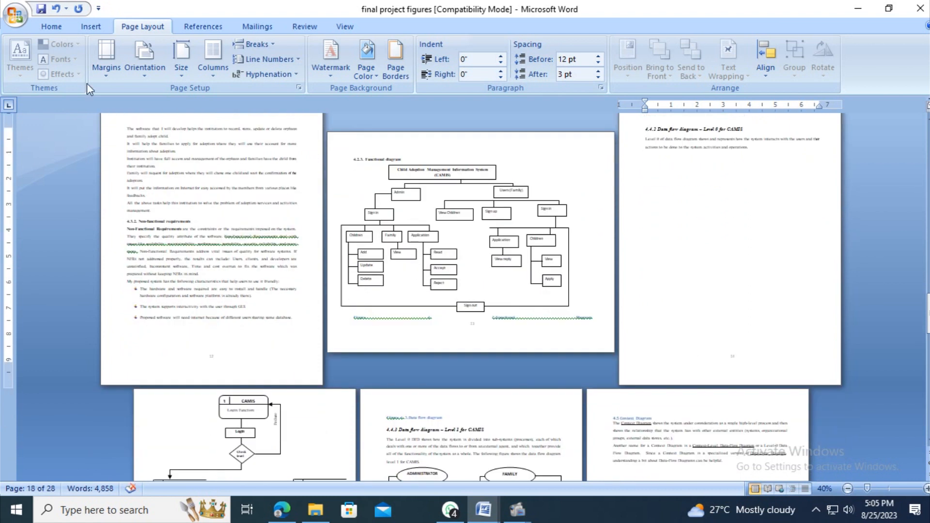
{"action": "left_click", "coordinate": [41, 9]}
- Update the entire table of contents to include the headings of the added chapters
{"action": "scroll", "coordinate": [760, 333], "scroll_direction": "up", "scroll_amount": 11}
{"action": "scroll", "coordinate": [426, 40], "scroll_direction": "up", "scroll_amount": 1}
{"action": "scroll", "coordinate": [461, 231], "scroll_direction": "up", "scroll_amount": 5}
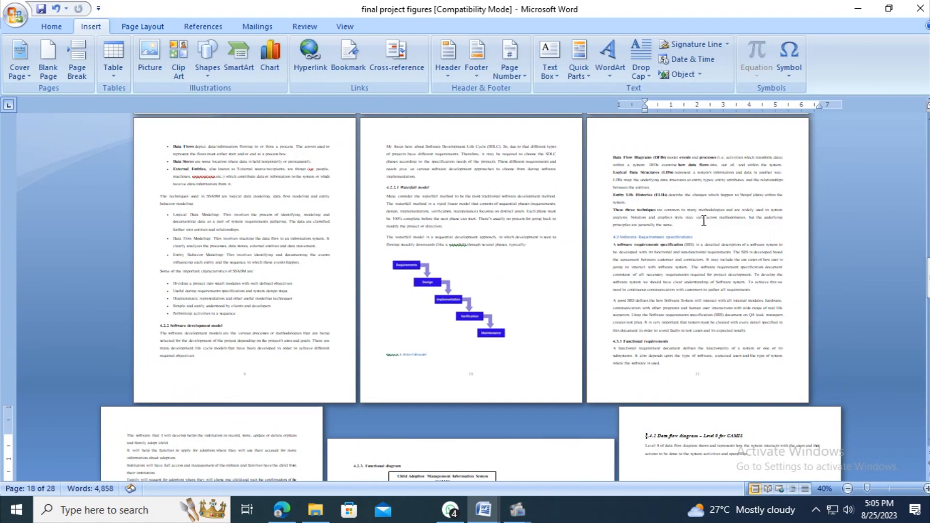
{"action": "scroll", "coordinate": [704, 221], "scroll_direction": "up", "scroll_amount": 20}
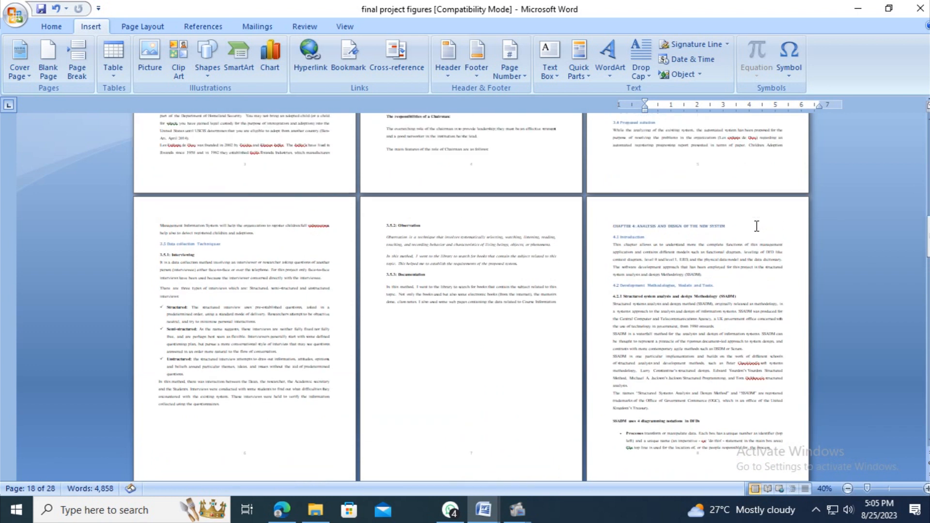
{"action": "scroll", "coordinate": [757, 225], "scroll_direction": "up", "scroll_amount": 7}
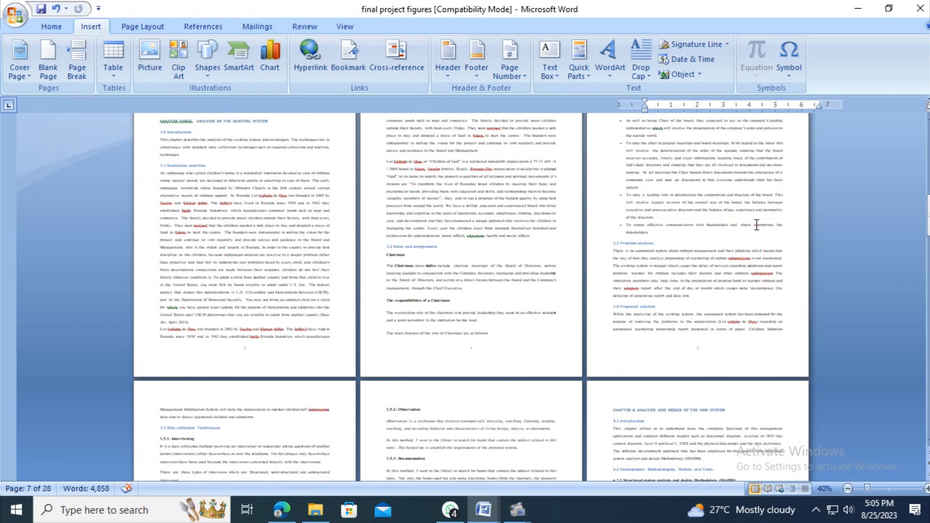
{"action": "scroll", "coordinate": [757, 226], "scroll_direction": "up", "scroll_amount": 9}
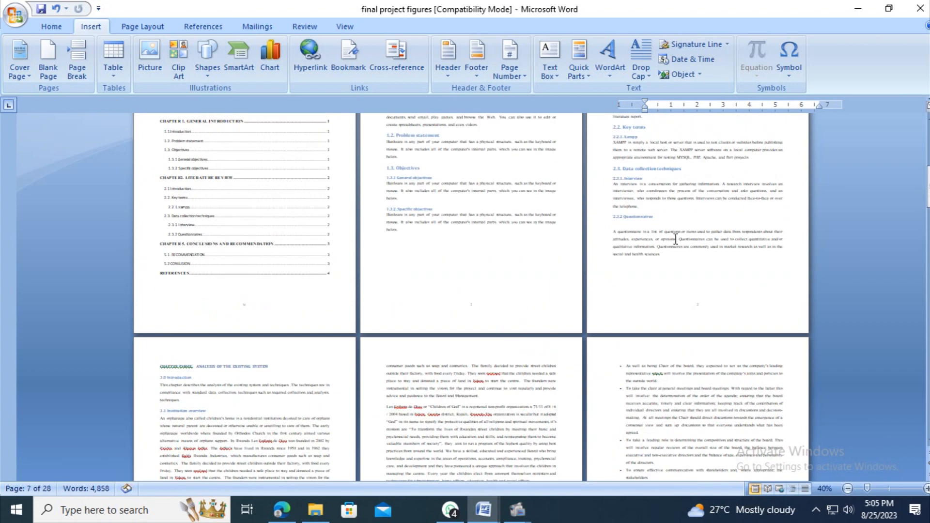
{"action": "left_click", "coordinate": [671, 215]}
{"action": "scroll", "coordinate": [671, 215], "scroll_direction": "up", "scroll_amount": 8}
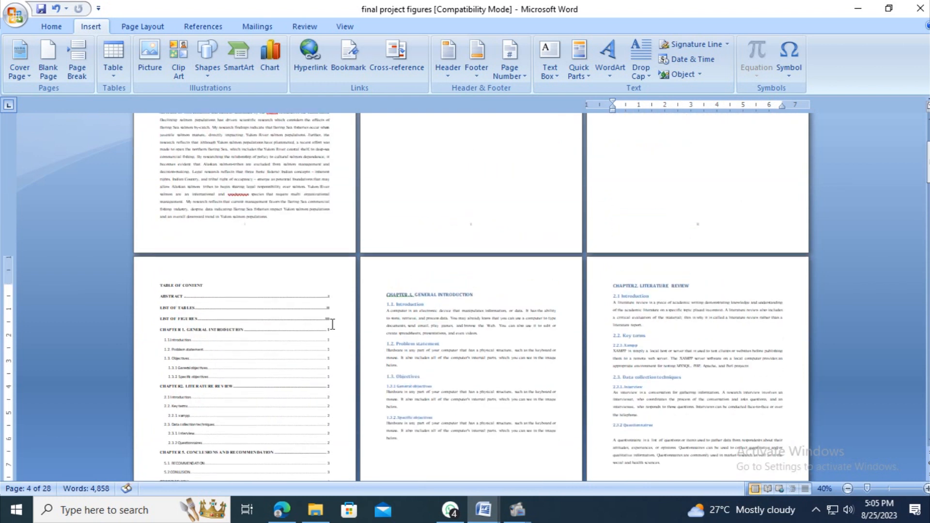
{"action": "left_click", "coordinate": [183, 326]}
{"action": "right_click", "coordinate": [195, 330]}
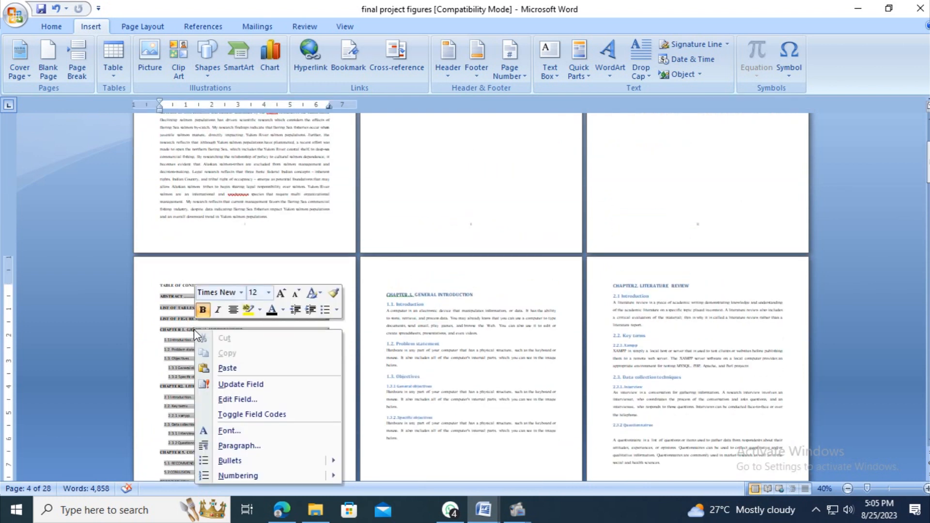
{"action": "left_click", "coordinate": [249, 384]}
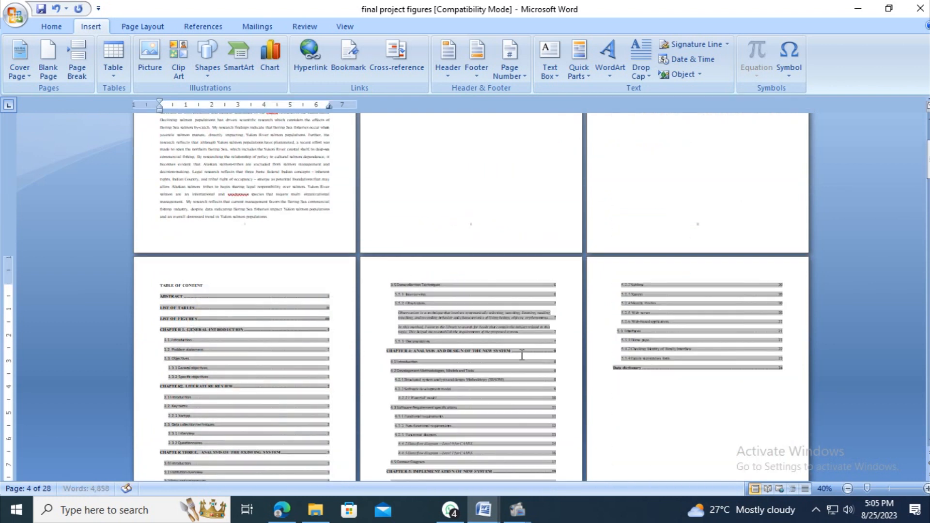
- Copy the word Observation from the 3.5.2 entry in the table of contents and find that heading in the report body
{"action": "scroll", "coordinate": [554, 368], "scroll_direction": "down", "scroll_amount": 4}
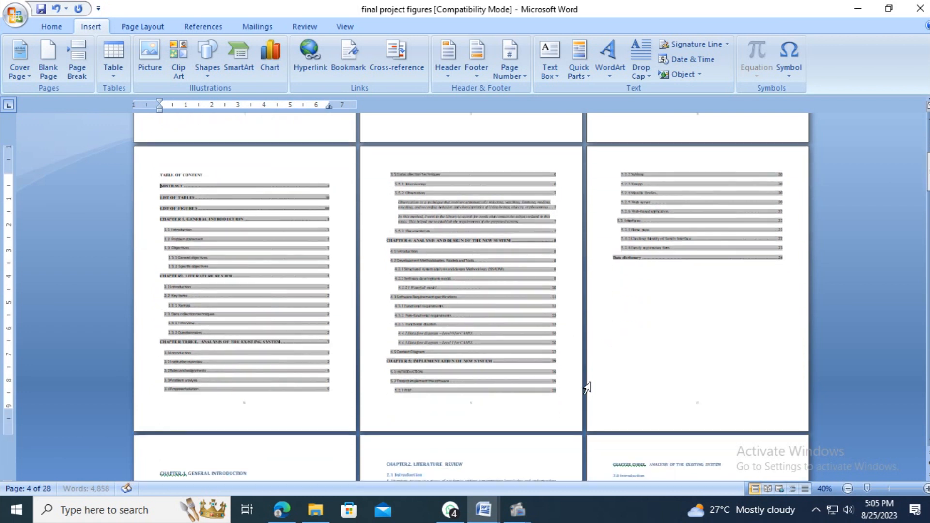
{"action": "scroll", "coordinate": [588, 388], "scroll_direction": "up", "scroll_amount": 2}
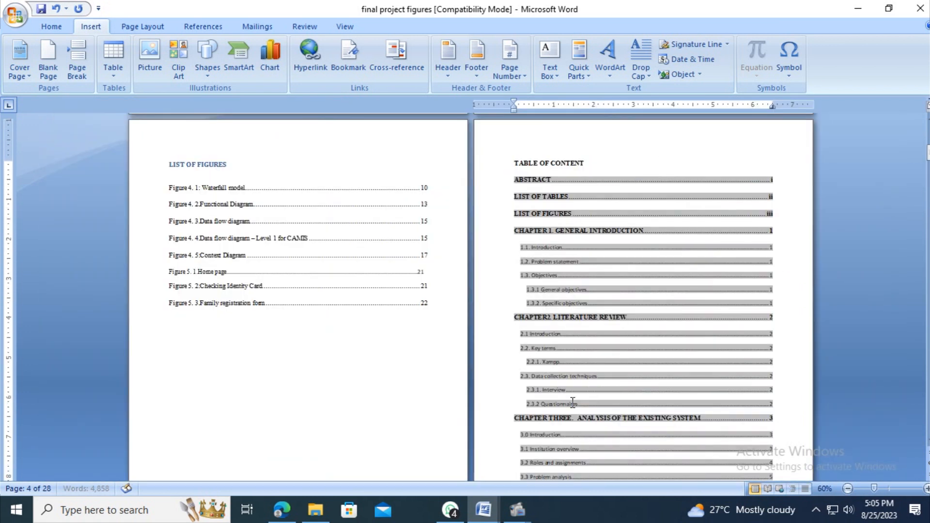
{"action": "scroll", "coordinate": [592, 389], "scroll_direction": "down", "scroll_amount": 8}
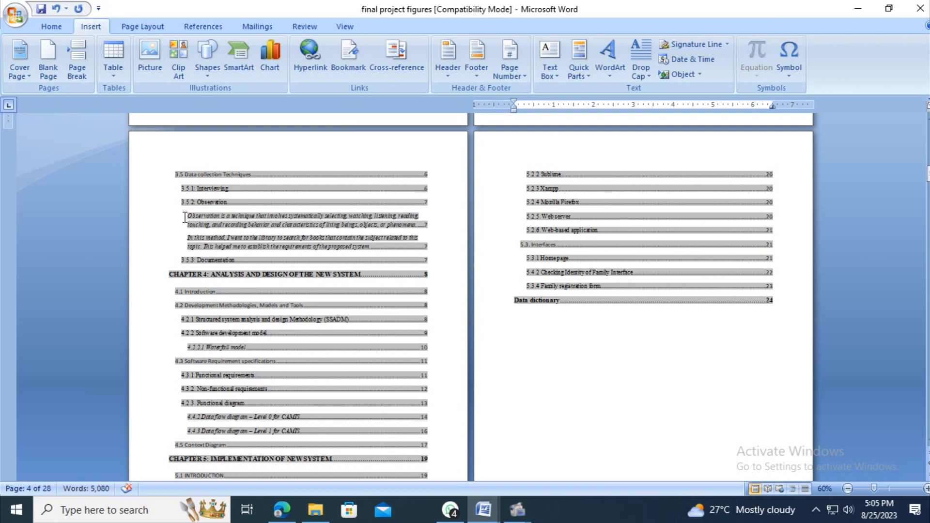
{"action": "left_click", "coordinate": [185, 217]}
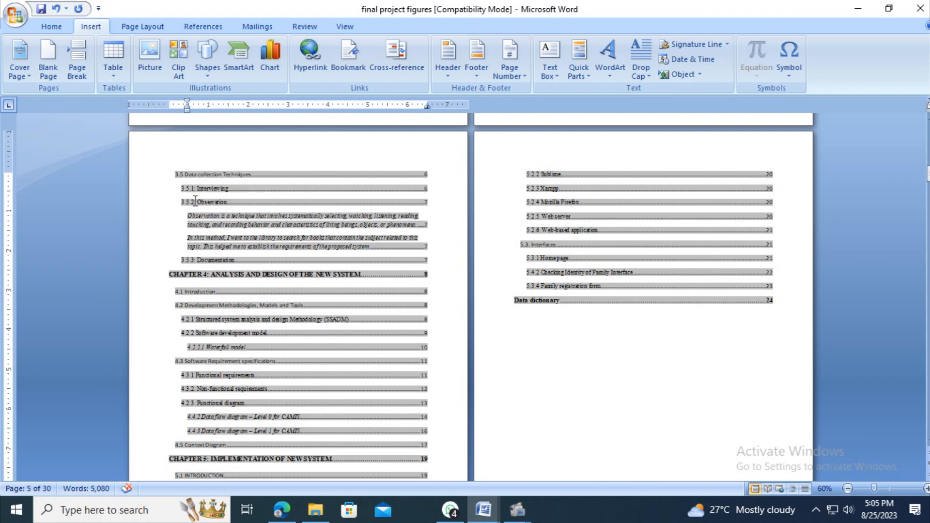
{"action": "left_click_drag", "start_coordinate": [228, 189], "coordinate": [197, 209]}
{"action": "key", "text": "ctrl+c"}
{"action": "left_click", "coordinate": [201, 203]}
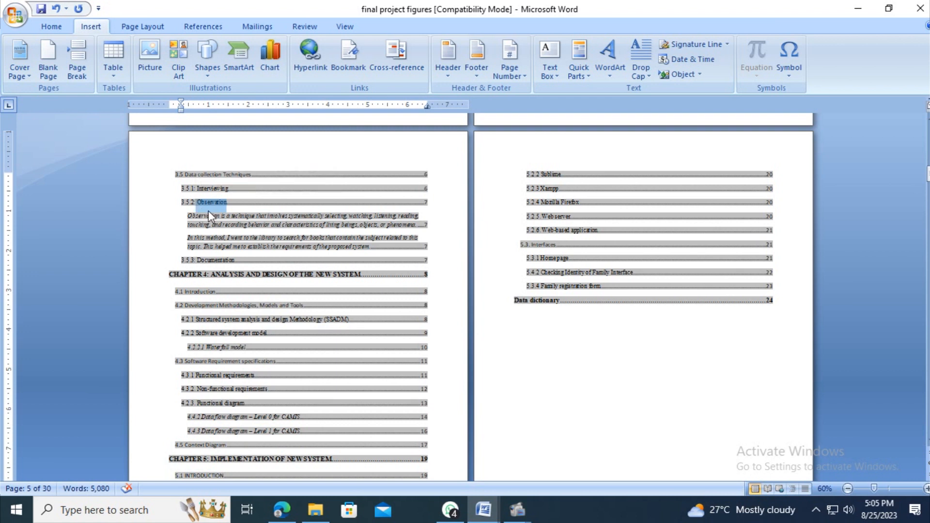
{"action": "left_click", "coordinate": [224, 208]}
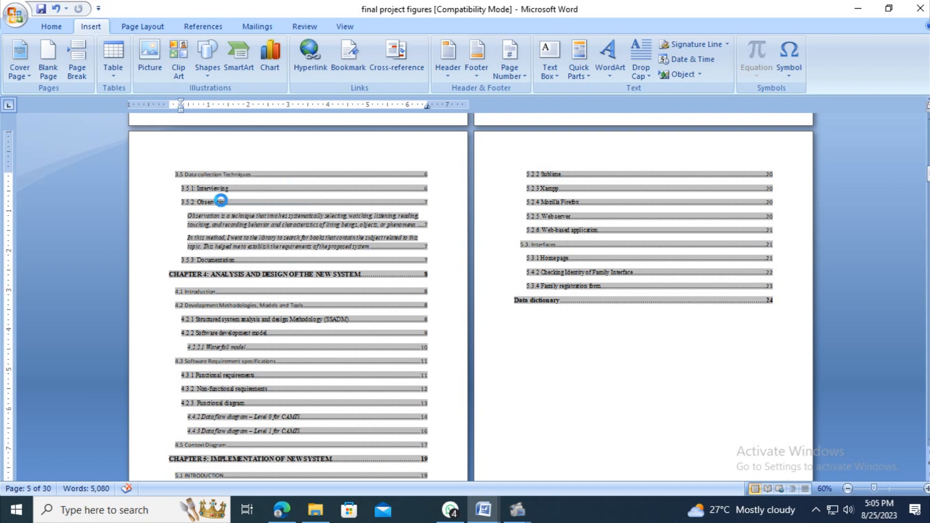
{"action": "key", "text": "ctrl+f"}
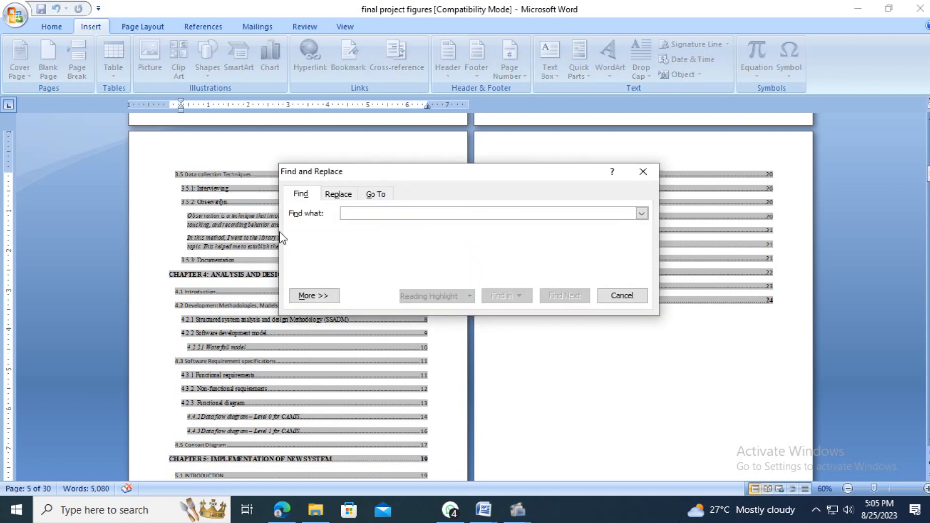
{"action": "key", "text": "ctrl+v"}
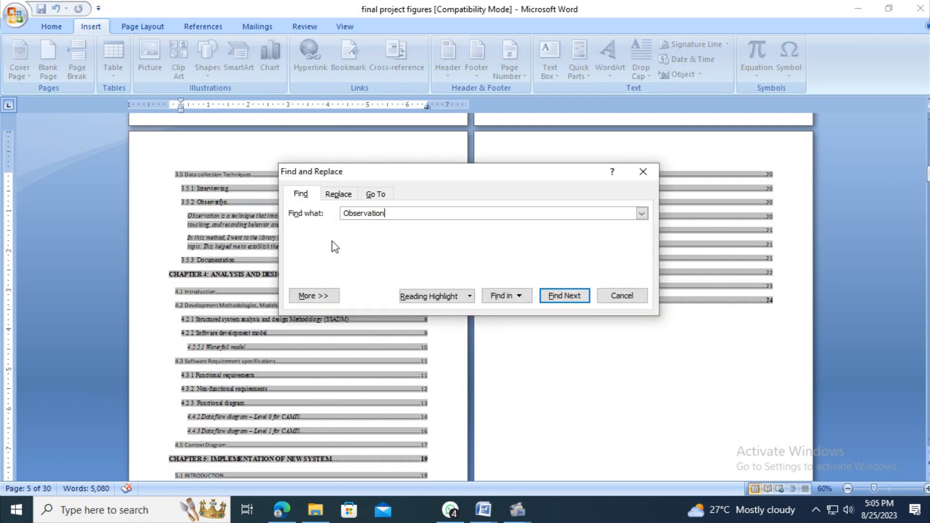
{"action": "left_click", "coordinate": [558, 299]}
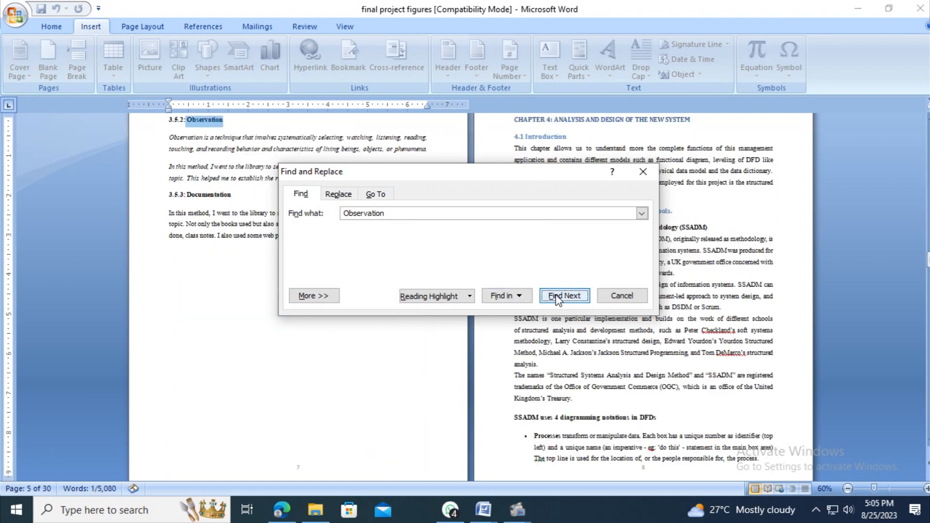
{"action": "left_click", "coordinate": [622, 295]}
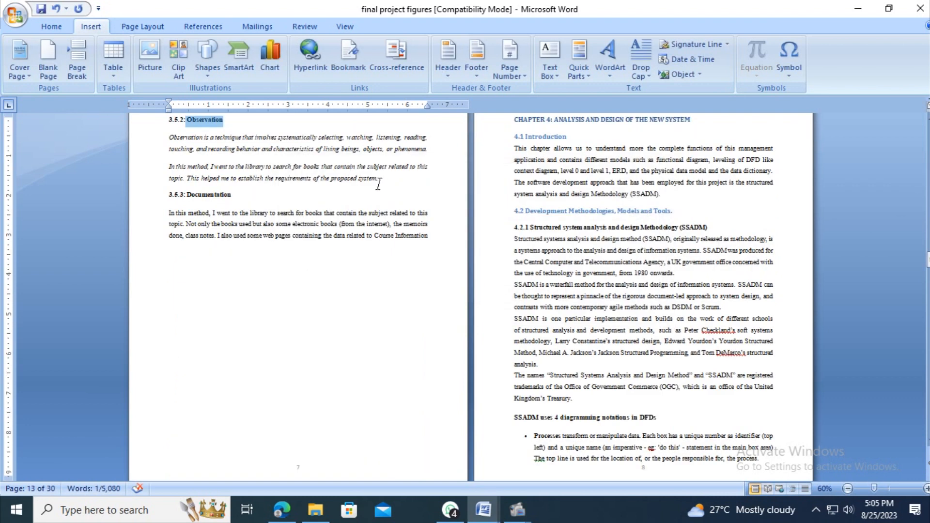
- Apply the Normal style to the two paragraphs under 3.5.2: Observation, with justified alignment and 1.5 line spacing
{"action": "left_click_drag", "start_coordinate": [385, 178], "coordinate": [180, 142]}
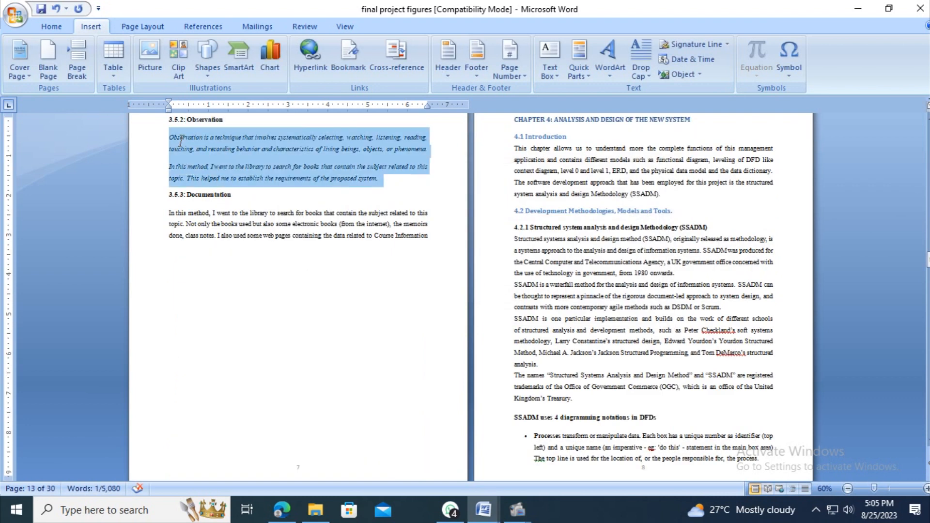
{"action": "left_click", "coordinate": [52, 30]}
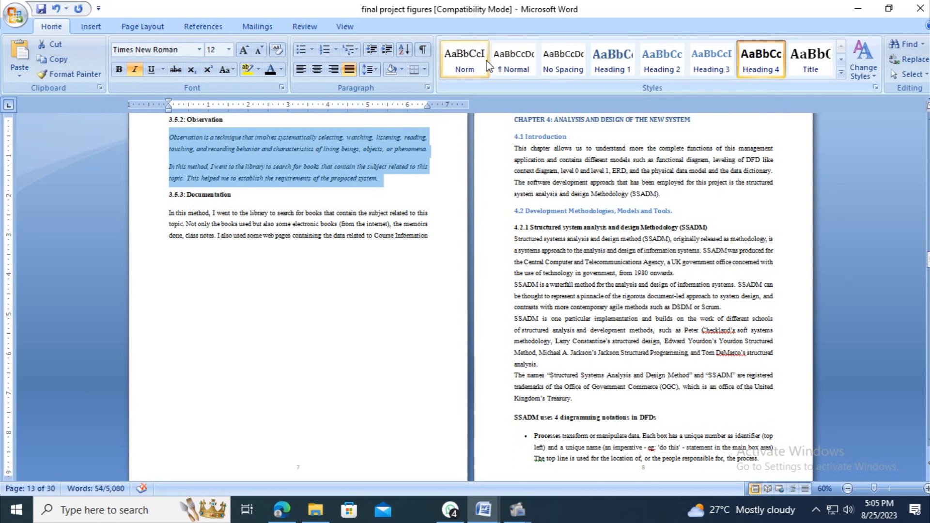
{"action": "left_click", "coordinate": [516, 63]}
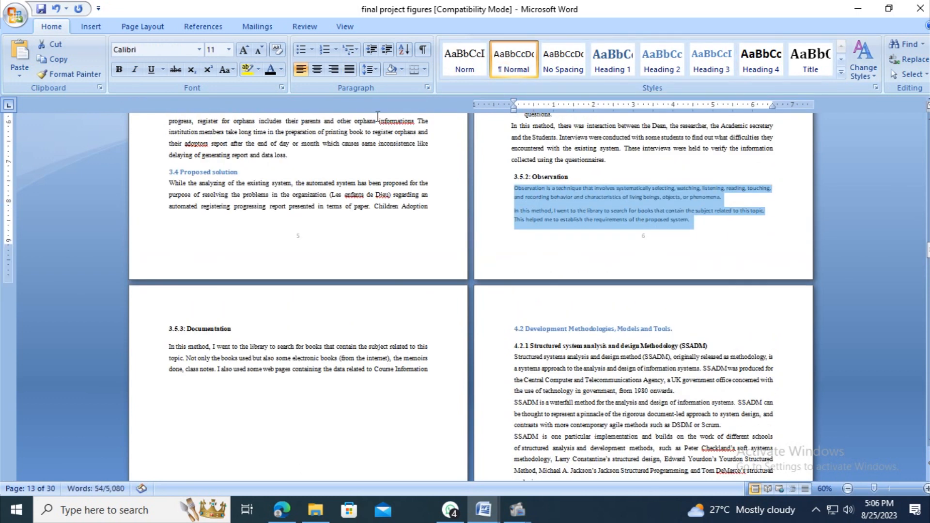
{"action": "left_click", "coordinate": [350, 70]}
{"action": "left_click", "coordinate": [370, 69]}
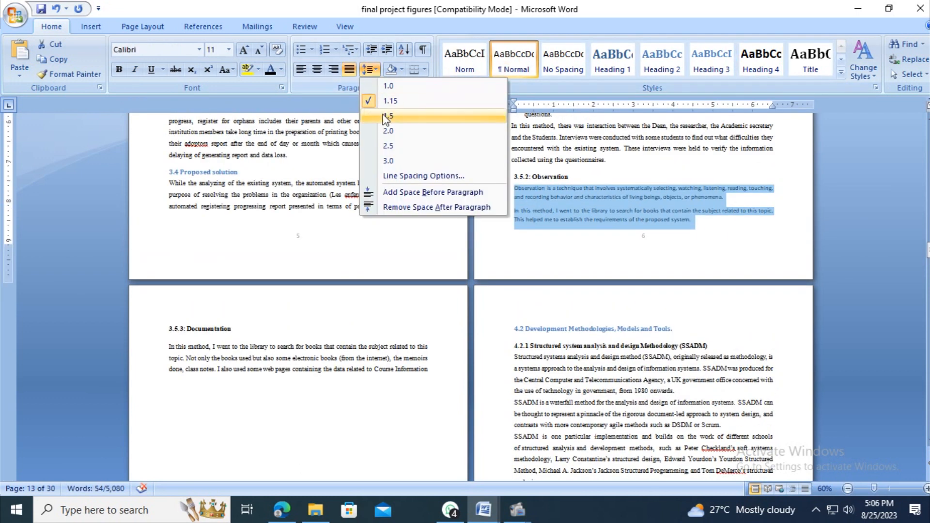
{"action": "left_click", "coordinate": [395, 117]}
- Set the two paragraphs under 3.5.2: Observation to Times New Roman at size 12
{"action": "left_click", "coordinate": [245, 49]}
{"action": "left_click", "coordinate": [145, 50]}
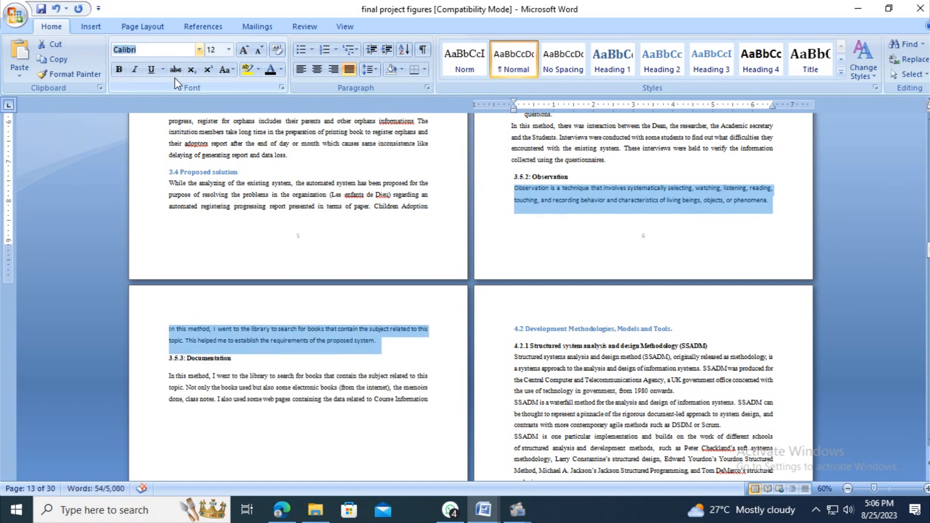
{"action": "type", "text": "Times New Roman"}
{"action": "key", "text": "Return"}
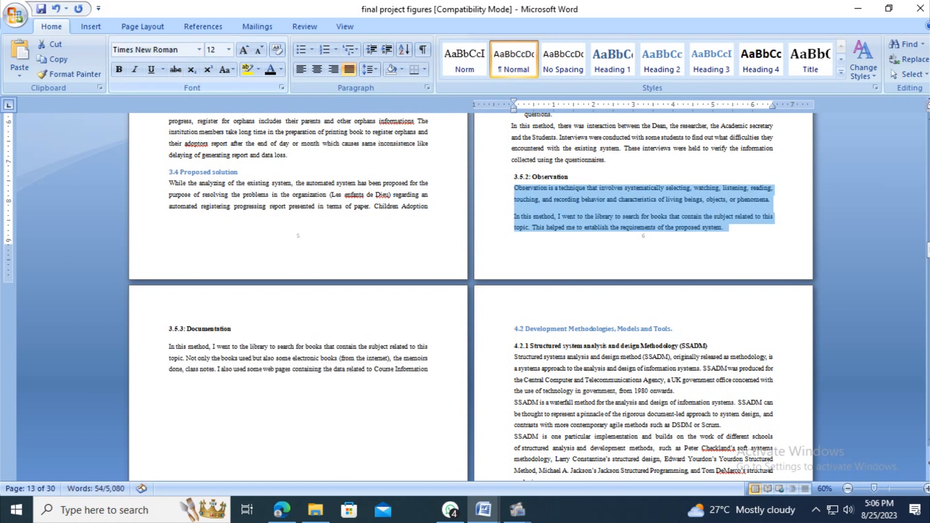
- Update the entire table of contents to drop the two Observation body paragraphs listed under 3.5.2
{"action": "left_click_drag", "start_coordinate": [929, 198], "coordinate": [928, 154]}
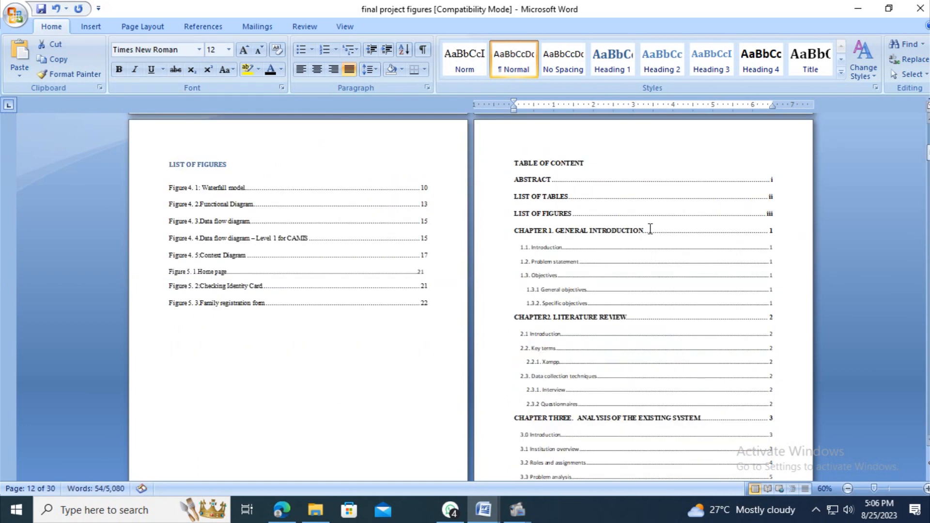
{"action": "scroll", "coordinate": [600, 354], "scroll_direction": "down", "scroll_amount": 18}
{"action": "scroll", "coordinate": [570, 377], "scroll_direction": "down", "scroll_amount": 2}
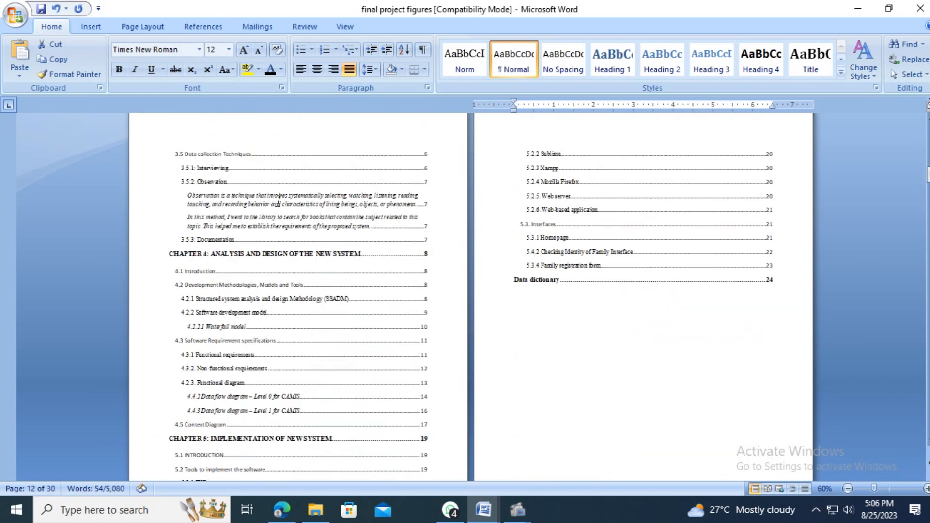
{"action": "left_click", "coordinate": [249, 212]}
{"action": "right_click", "coordinate": [248, 194]}
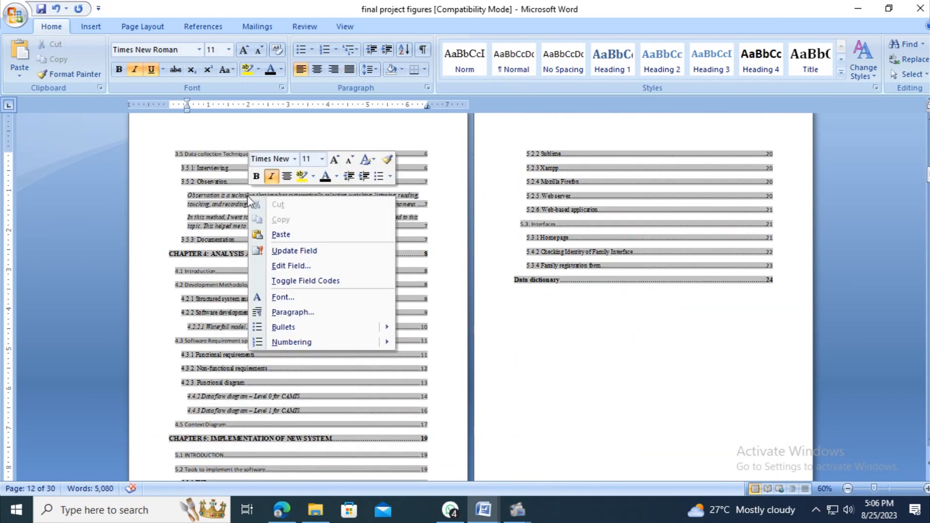
{"action": "left_click", "coordinate": [305, 251]}
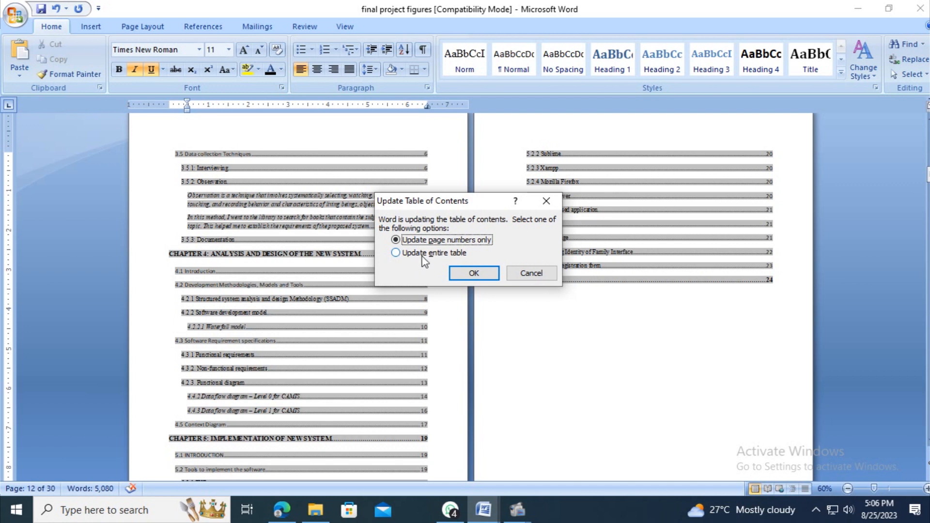
{"action": "left_click", "coordinate": [425, 253]}
{"action": "left_click", "coordinate": [474, 272]}
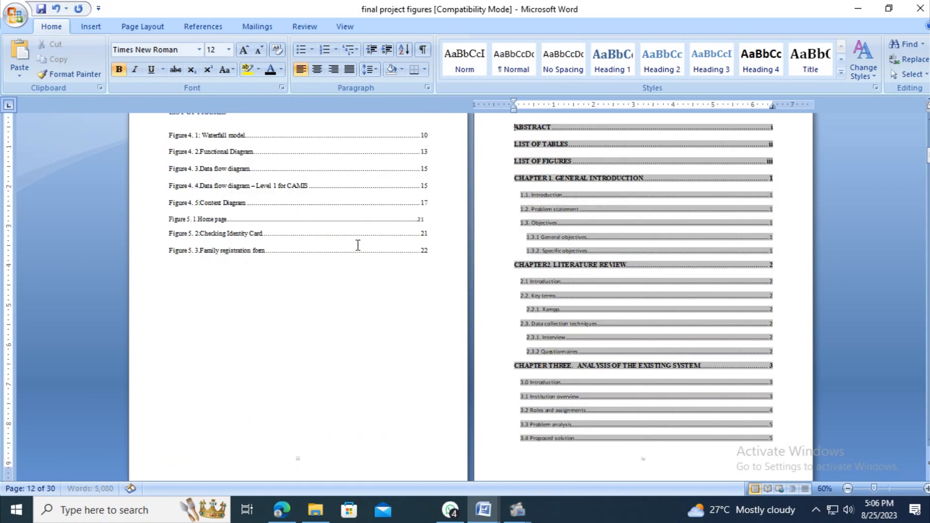
- Check the entries and page numbers in the updated table of contents, the list of tables and the list of figures
{"action": "scroll", "coordinate": [615, 286], "scroll_direction": "up", "scroll_amount": 2}
{"action": "scroll", "coordinate": [633, 289], "scroll_direction": "down", "scroll_amount": 4}
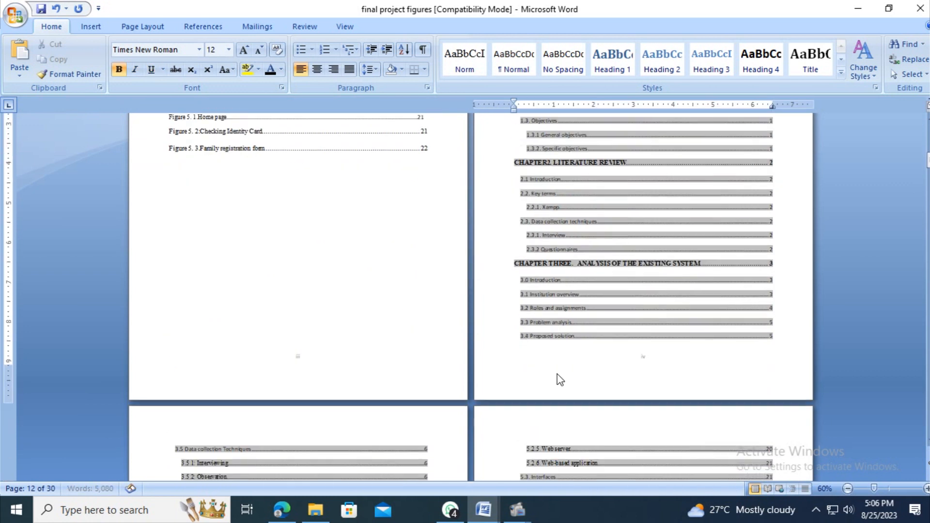
{"action": "scroll", "coordinate": [574, 316], "scroll_direction": "down", "scroll_amount": 3}
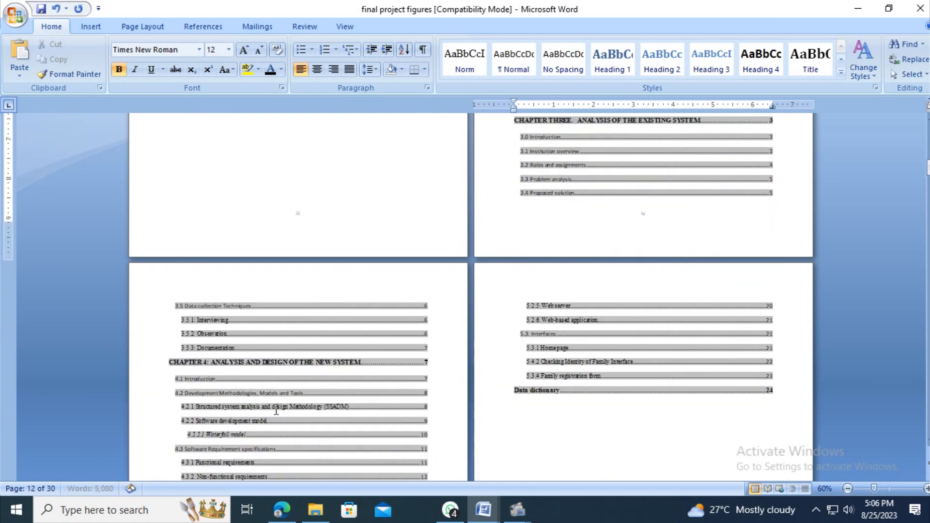
{"action": "left_click", "coordinate": [222, 334]}
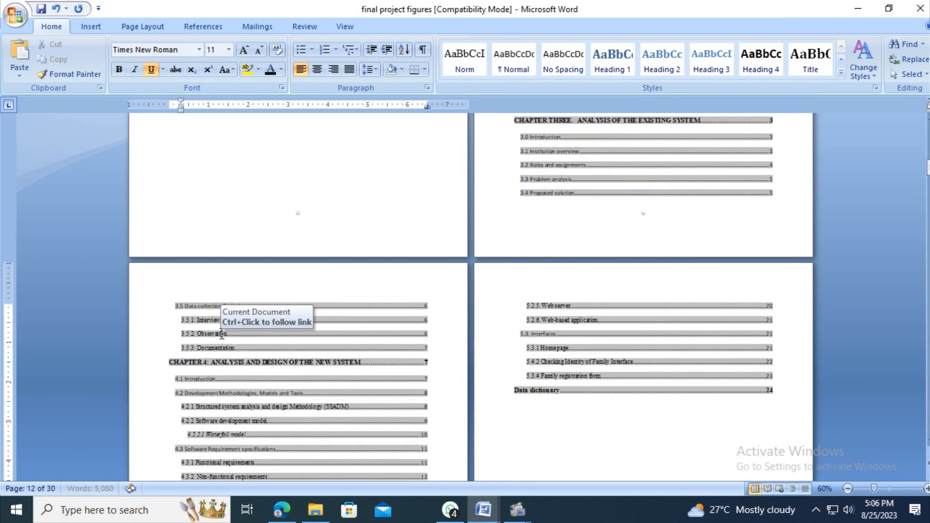
{"action": "scroll", "coordinate": [222, 335], "scroll_direction": "down", "scroll_amount": 3}
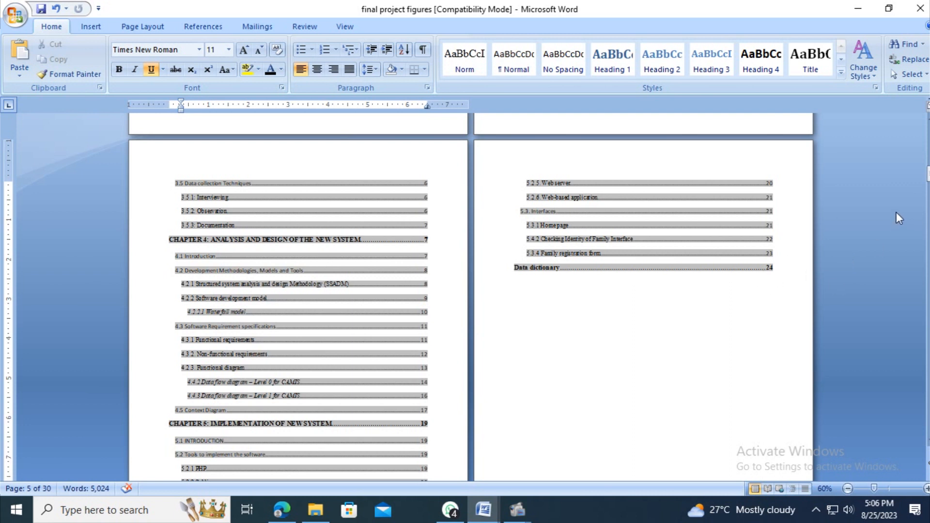
{"action": "left_click_drag", "start_coordinate": [927, 175], "coordinate": [927, 127]}
{"action": "left_click", "coordinate": [525, 232]}
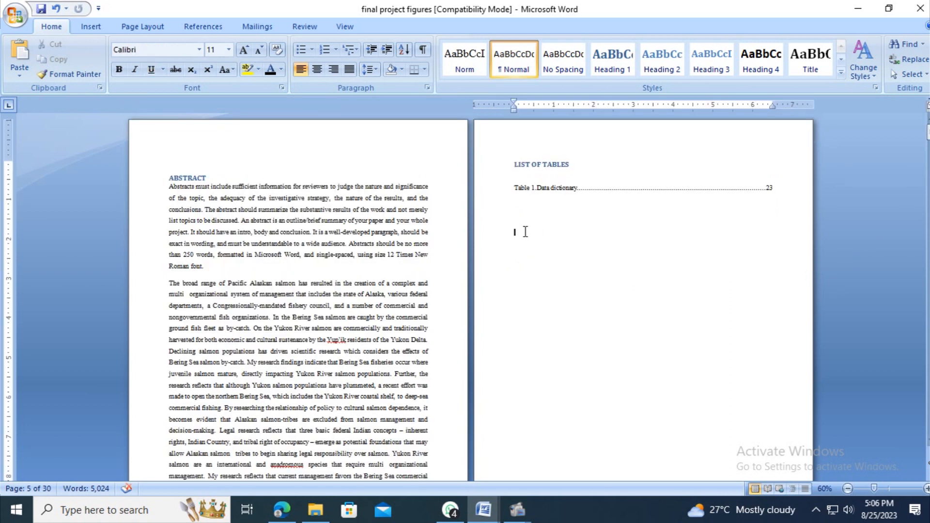
{"action": "scroll", "coordinate": [602, 337], "scroll_direction": "down", "scroll_amount": 10}
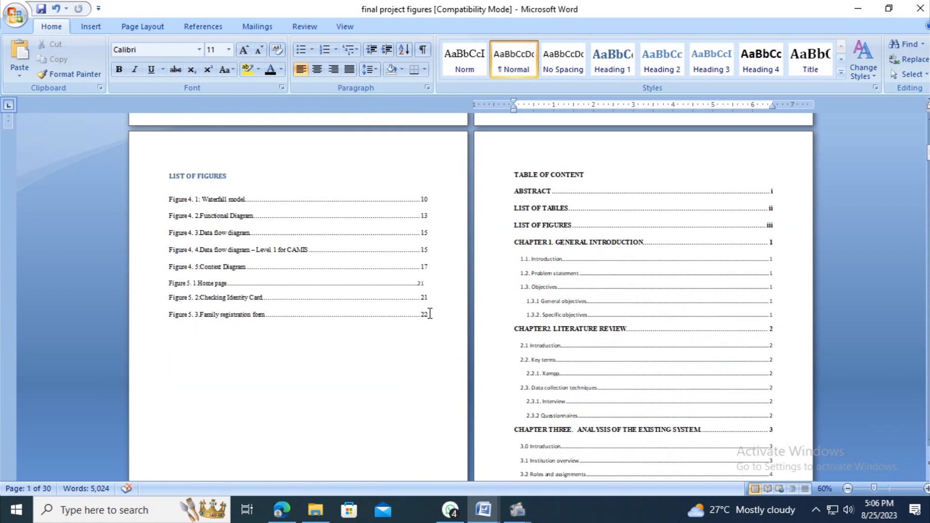
{"action": "left_click", "coordinate": [430, 314]}
{"action": "left_click", "coordinate": [429, 279]}
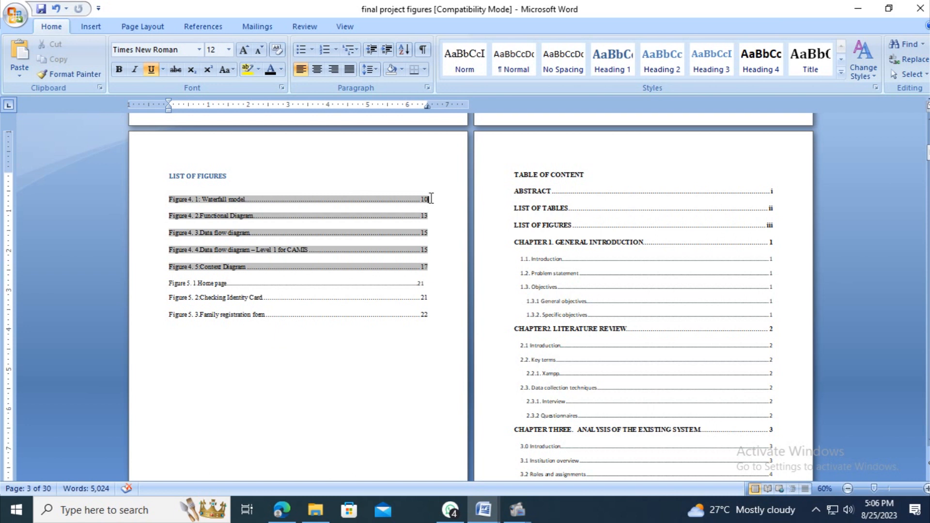
- Review the table of contents from the abstract entry through to the data dictionary entry across its three pages
{"action": "left_click", "coordinate": [645, 281]}
{"action": "scroll", "coordinate": [762, 368], "scroll_direction": "down", "scroll_amount": 3}
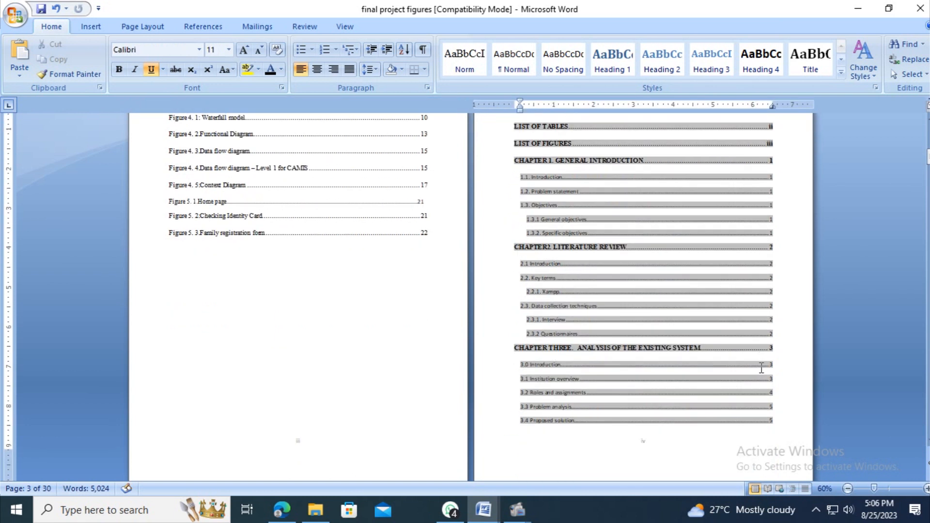
{"action": "scroll", "coordinate": [762, 368], "scroll_direction": "down", "scroll_amount": 3}
{"action": "left_click", "coordinate": [443, 413]}
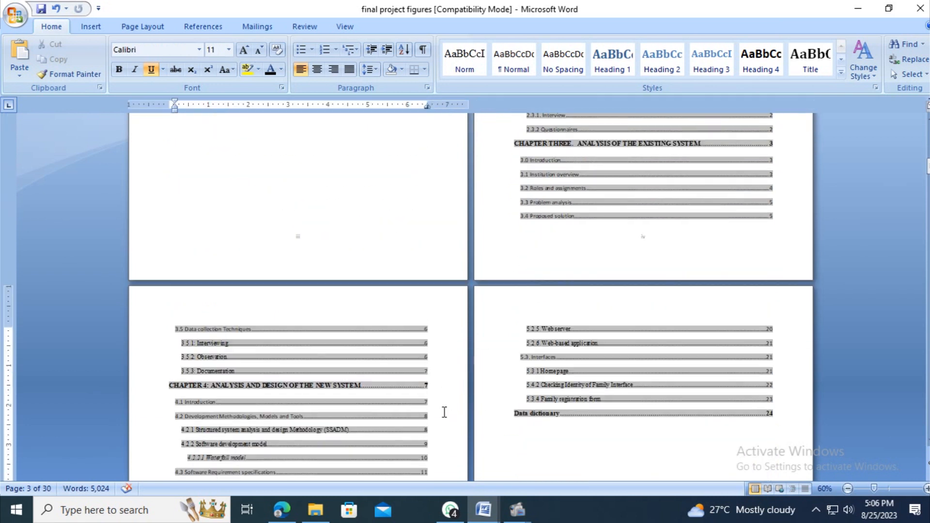
{"action": "scroll", "coordinate": [444, 412], "scroll_direction": "down", "scroll_amount": 1}
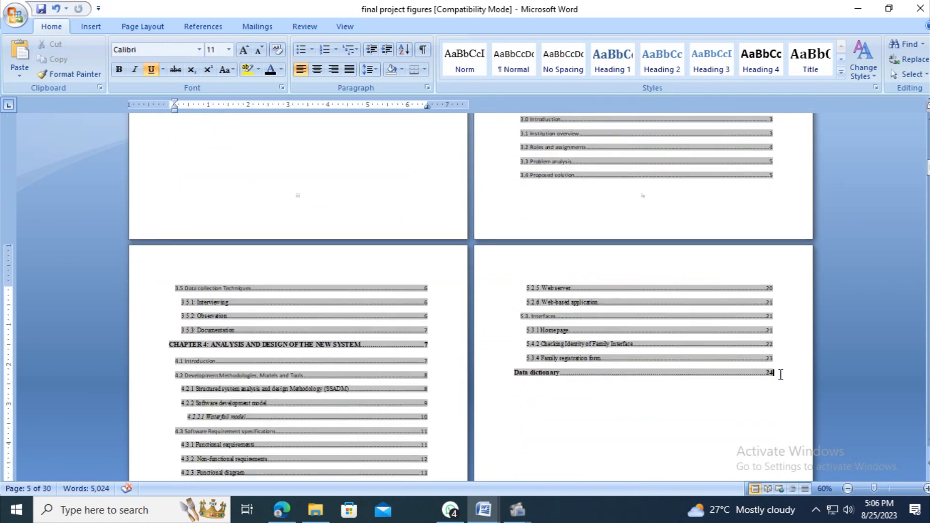
{"action": "left_click", "coordinate": [781, 374]}
{"action": "scroll", "coordinate": [497, 422], "scroll_direction": "down", "scroll_amount": 5}
{"action": "left_click", "coordinate": [668, 390]}
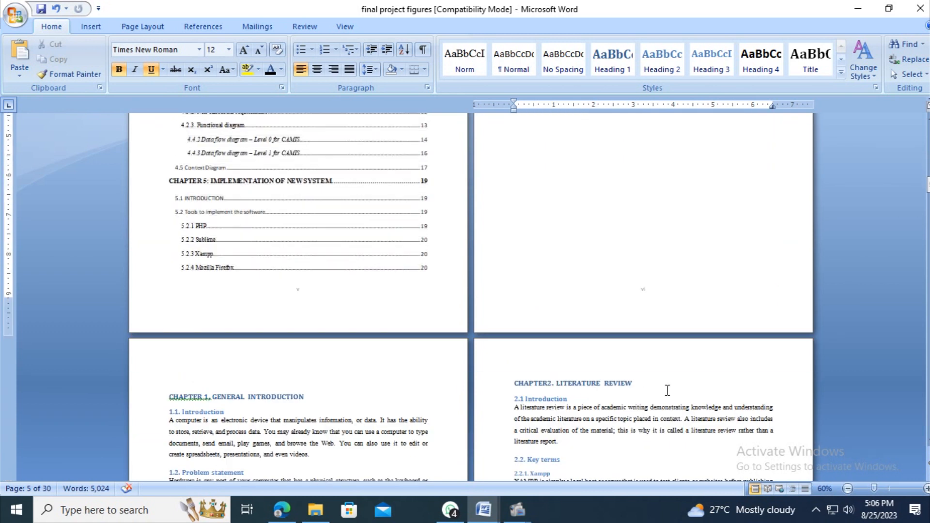
- Look through the report body from Chapter 1 to the start of Chapter 4, checking the headings, page layout and page numbers
{"action": "left_click", "coordinate": [295, 385]}
{"action": "scroll", "coordinate": [349, 402], "scroll_direction": "down", "scroll_amount": 3}
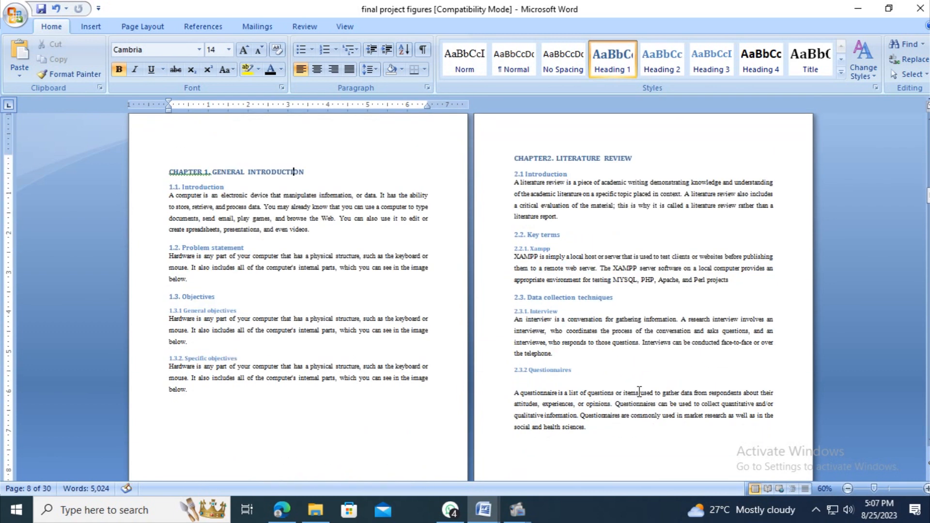
{"action": "left_click", "coordinate": [579, 370]}
{"action": "scroll", "coordinate": [594, 361], "scroll_direction": "down", "scroll_amount": 5}
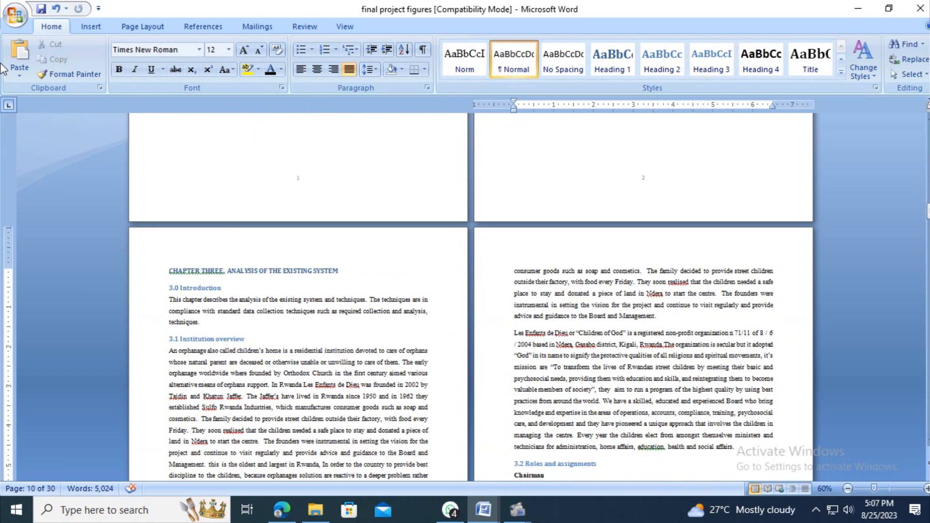
{"action": "left_click", "coordinate": [350, 269]}
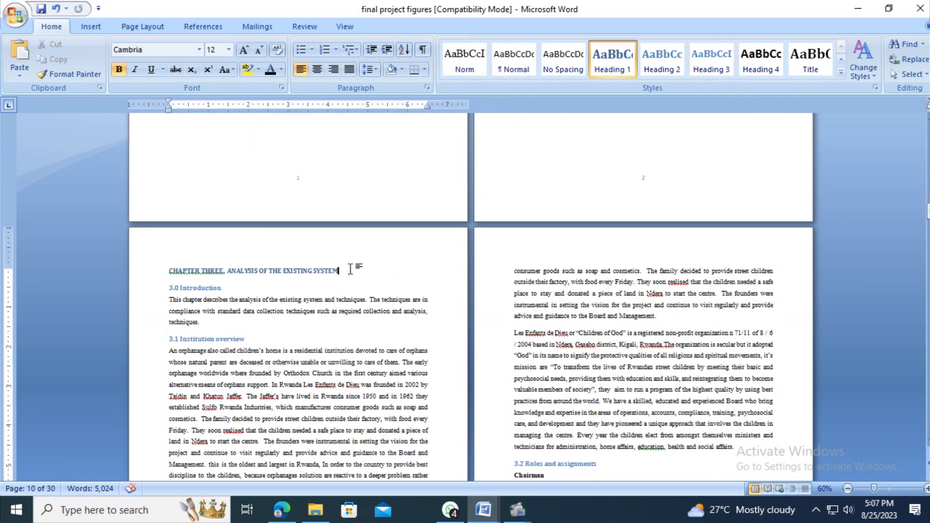
{"action": "scroll", "coordinate": [387, 290], "scroll_direction": "down", "scroll_amount": 4}
{"action": "scroll", "coordinate": [426, 305], "scroll_direction": "down", "scroll_amount": 7}
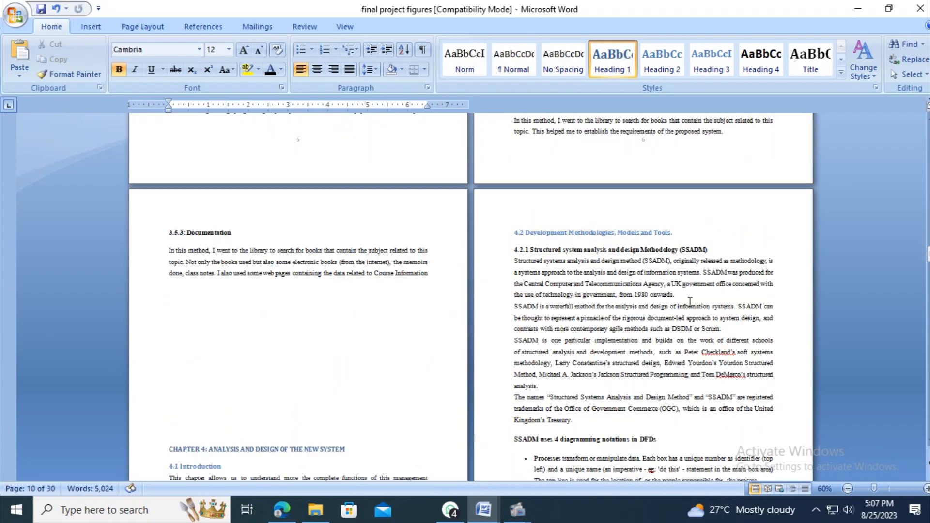